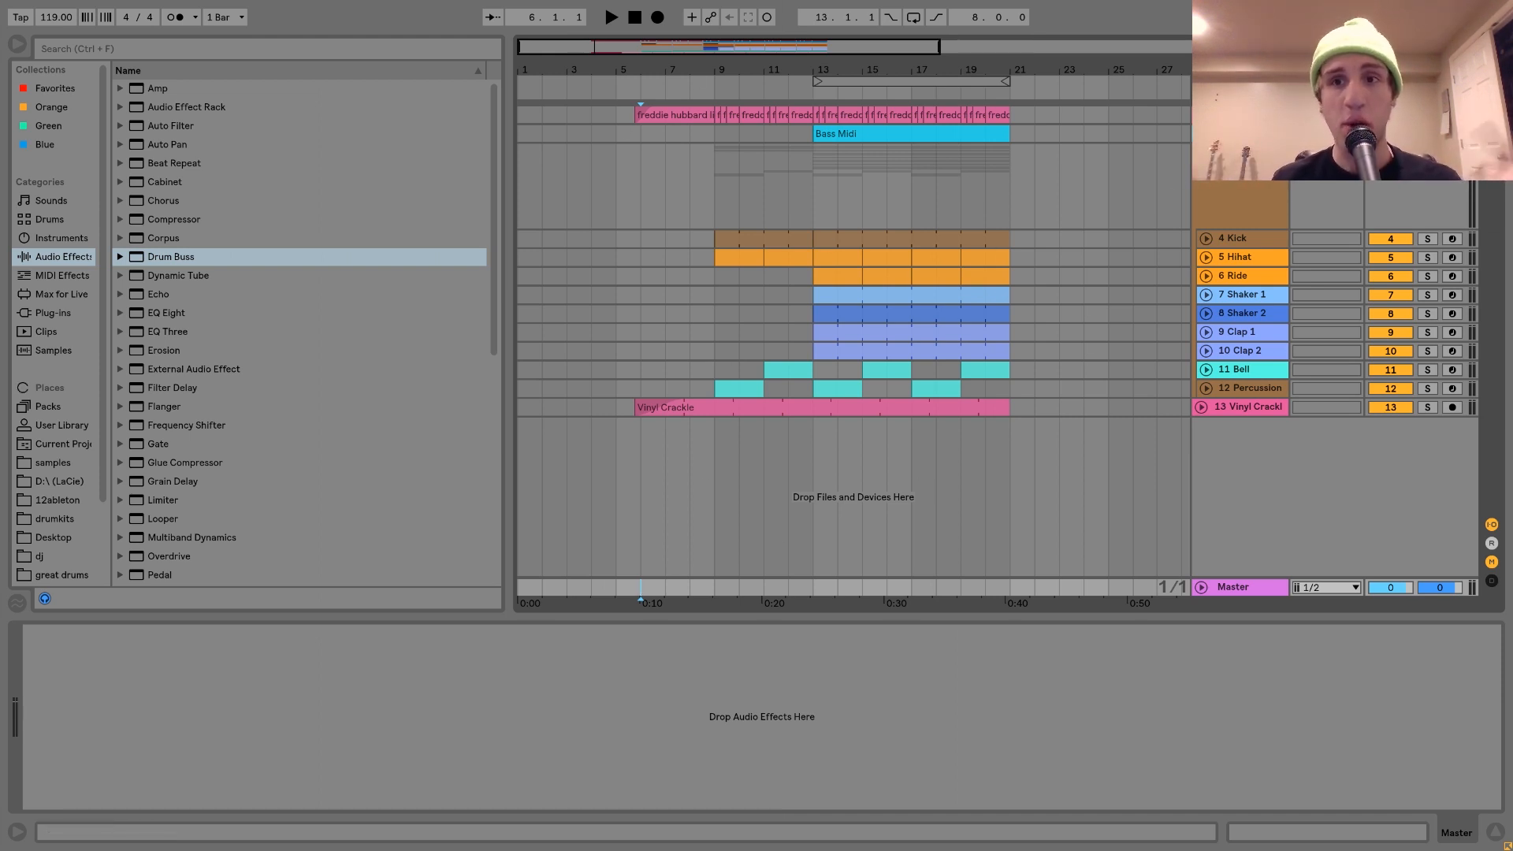
# Step: Unfold and solo the freddie hubbard sample track and play its chopped clips from bar 9
pyautogui.click(1202, 115)
pyautogui.click(1237, 115)
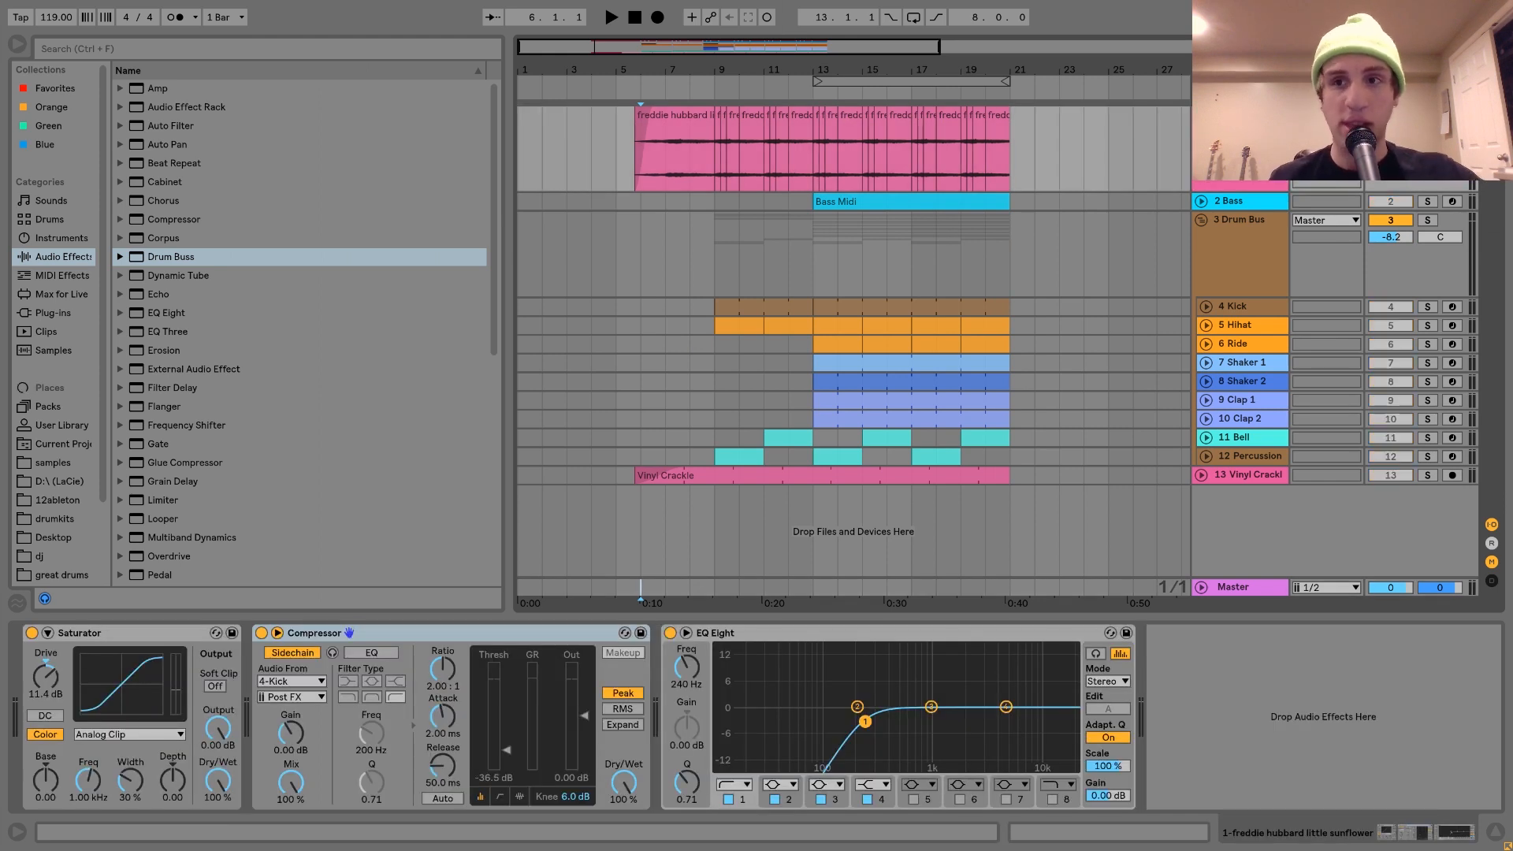
pyautogui.click(718, 120)
pyautogui.press('space')
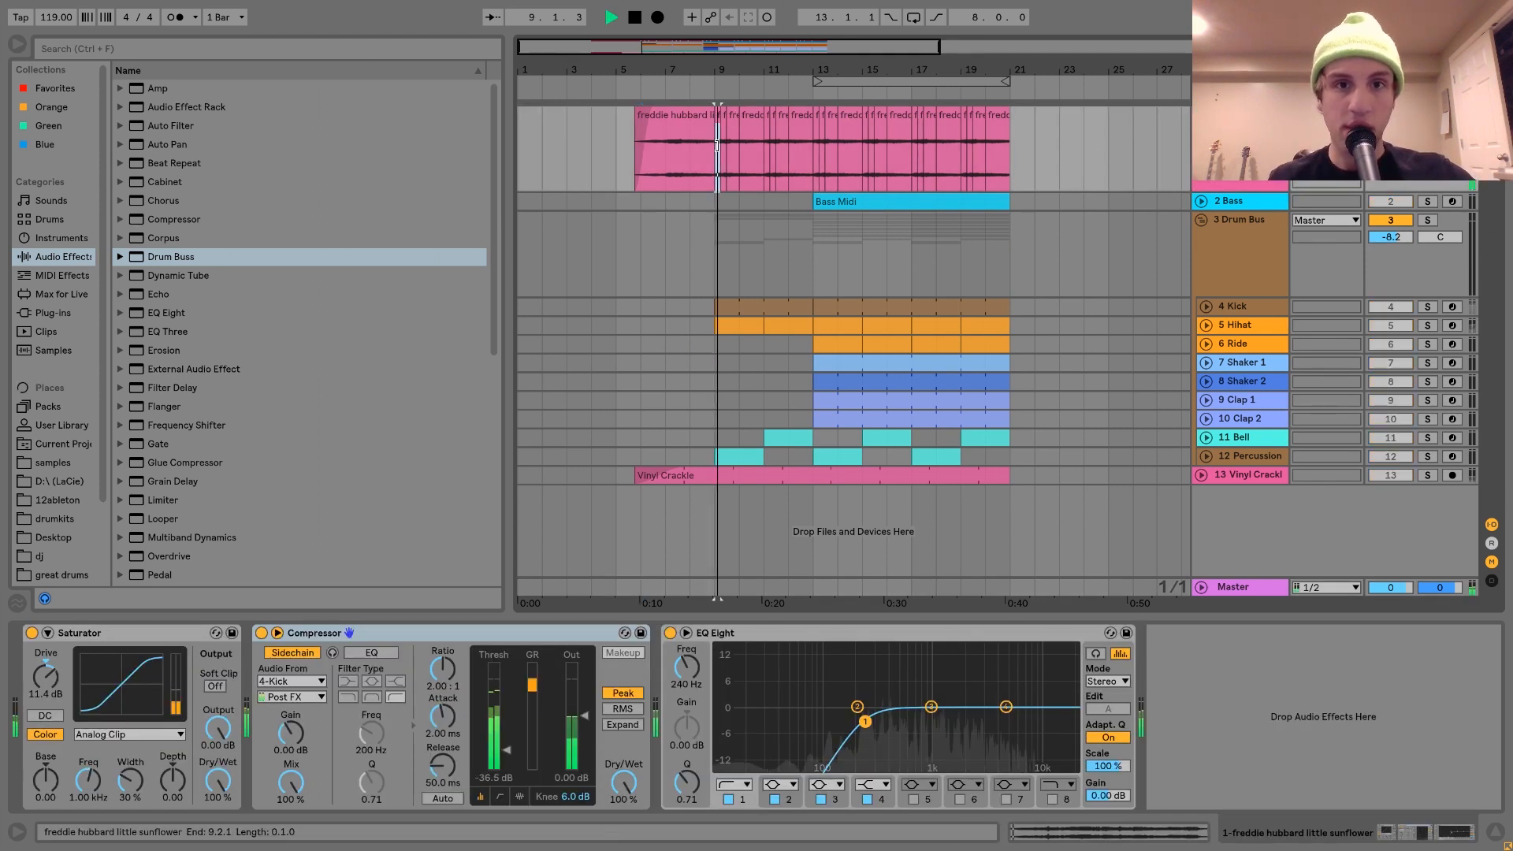
pyautogui.moveTo(728, 70); pyautogui.dragTo(728, 133)
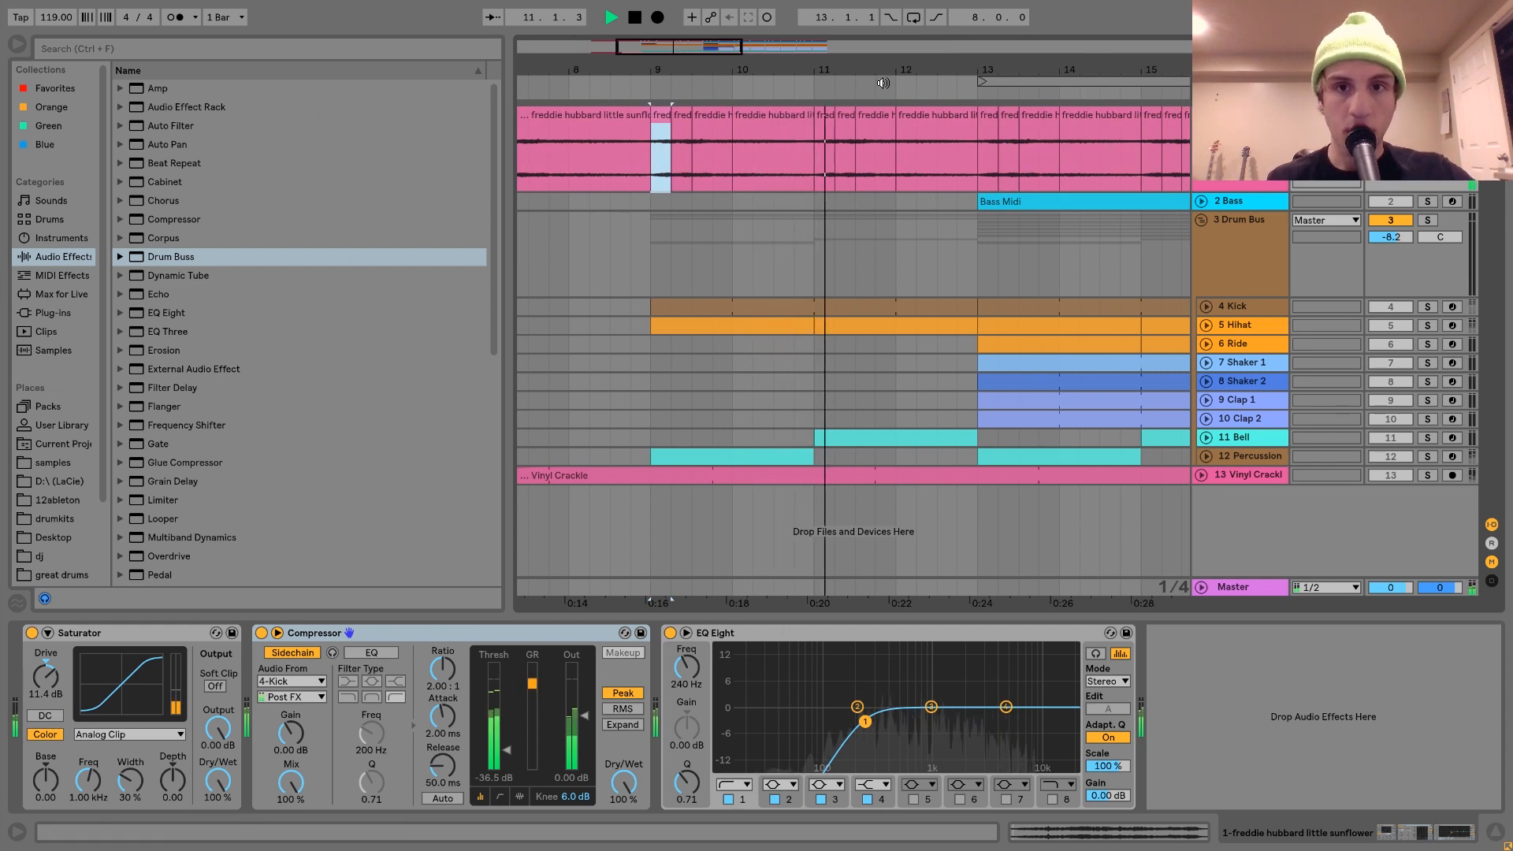
pyautogui.moveTo(930, 70); pyautogui.dragTo(985, 111)
pyautogui.press('space')
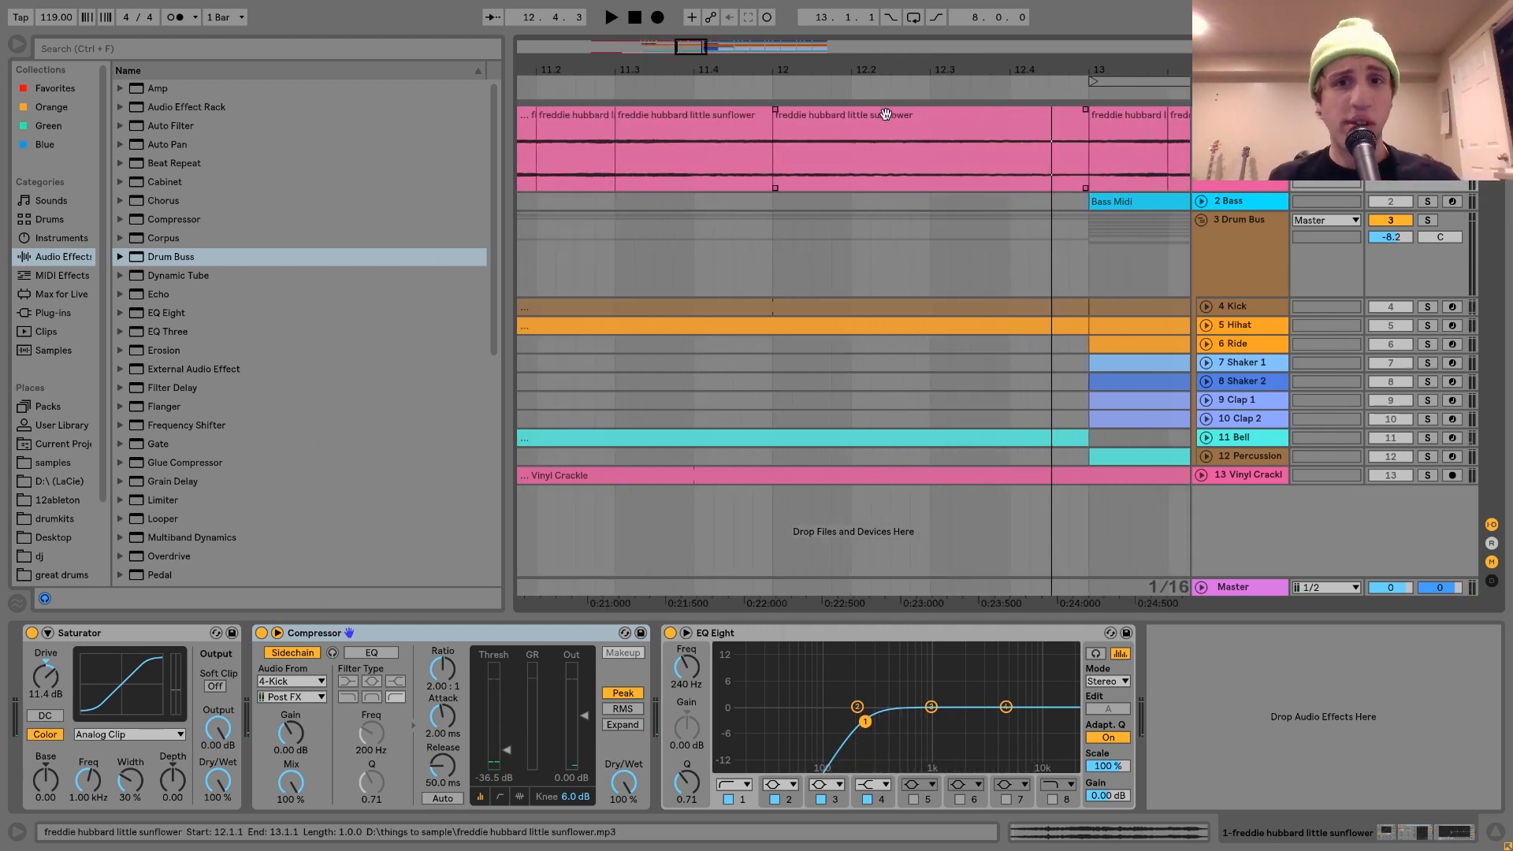
# Step: Replay the soloed sample briefly from bar 9
pyautogui.moveTo(829, 71); pyautogui.dragTo(690, 68)
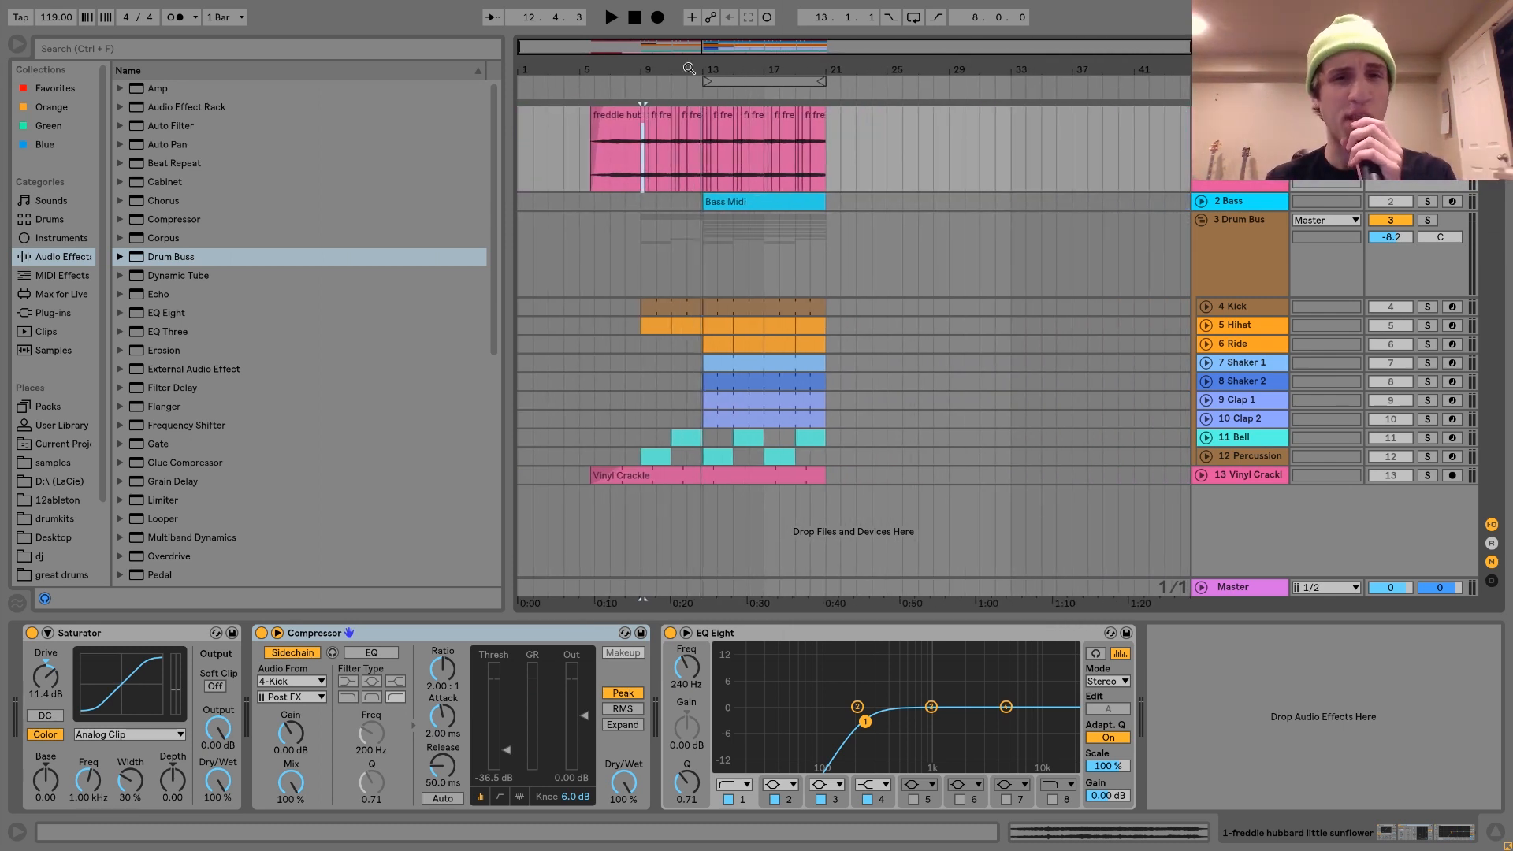
pyautogui.moveTo(647, 65); pyautogui.dragTo(693, 88)
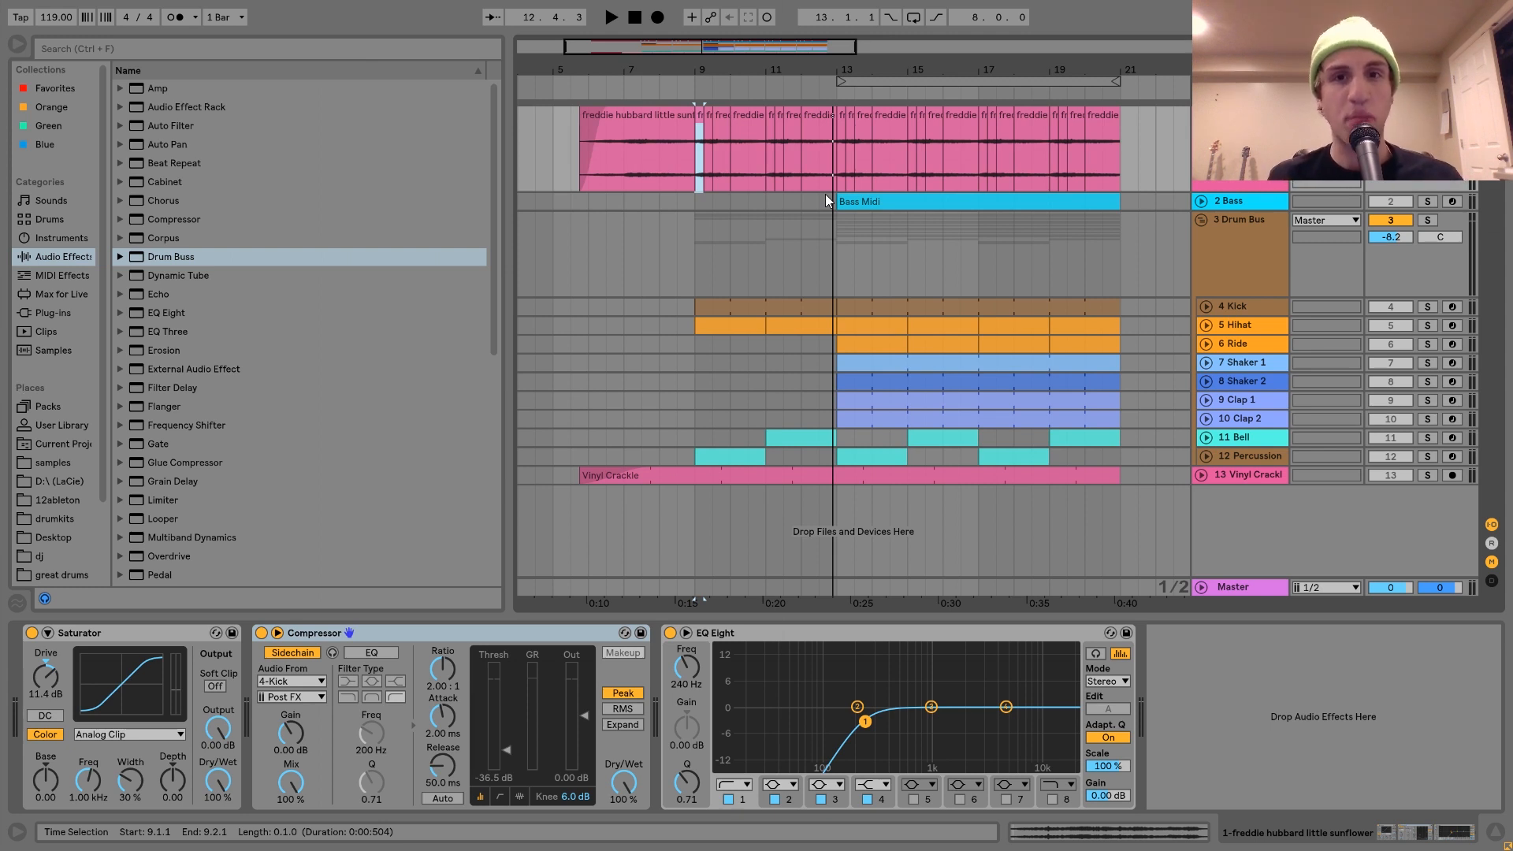
pyautogui.press('space')
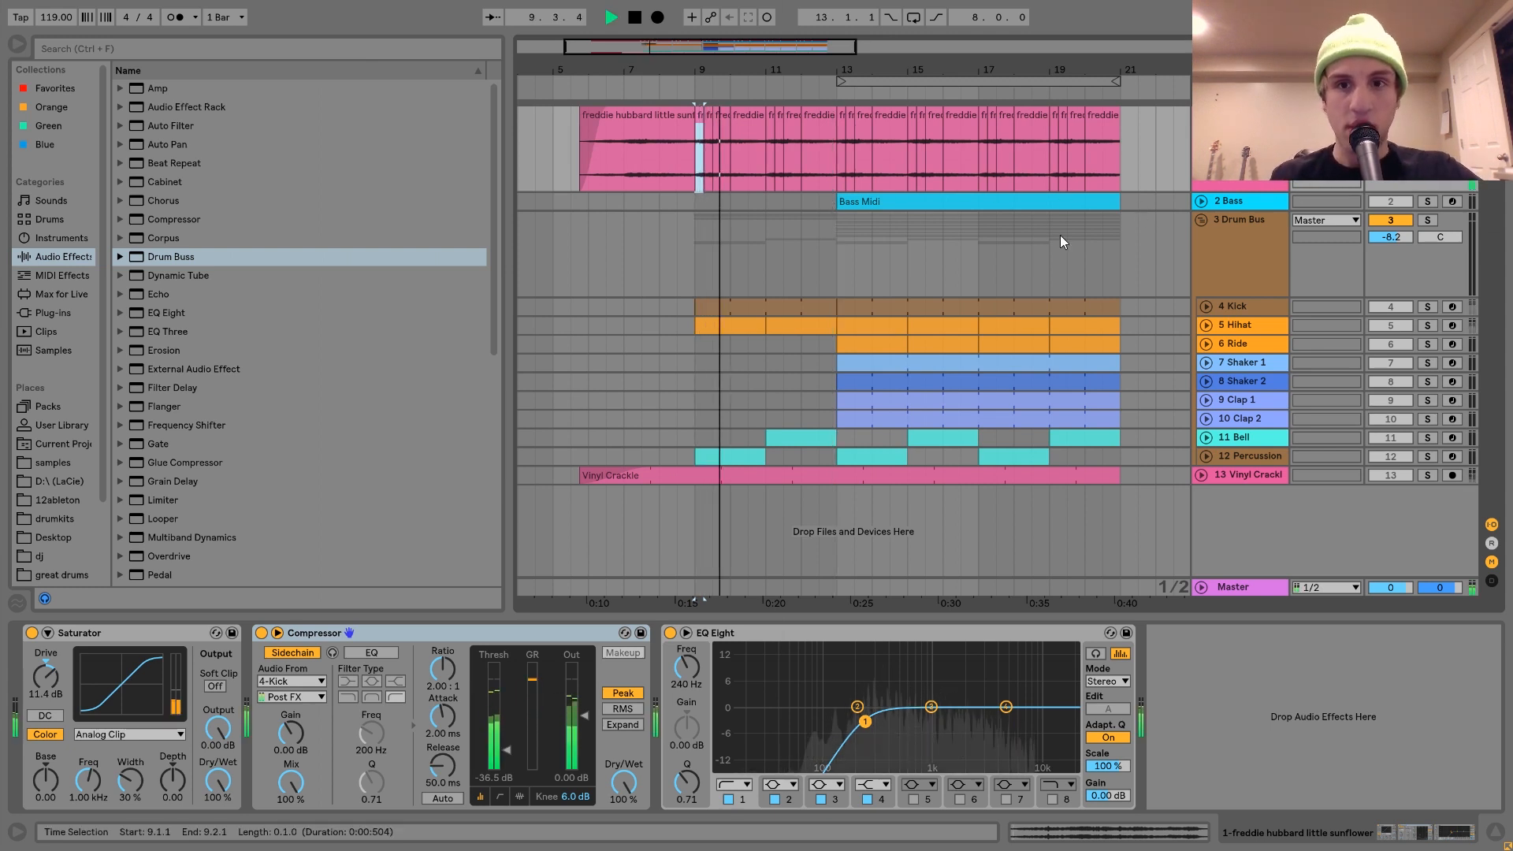
pyautogui.press('space')
# Step: Select the Bass Midi clip, unsolo the sample track and play the full arrangement from bar 13
pyautogui.click(1003, 201)
pyautogui.click(1427, 115)
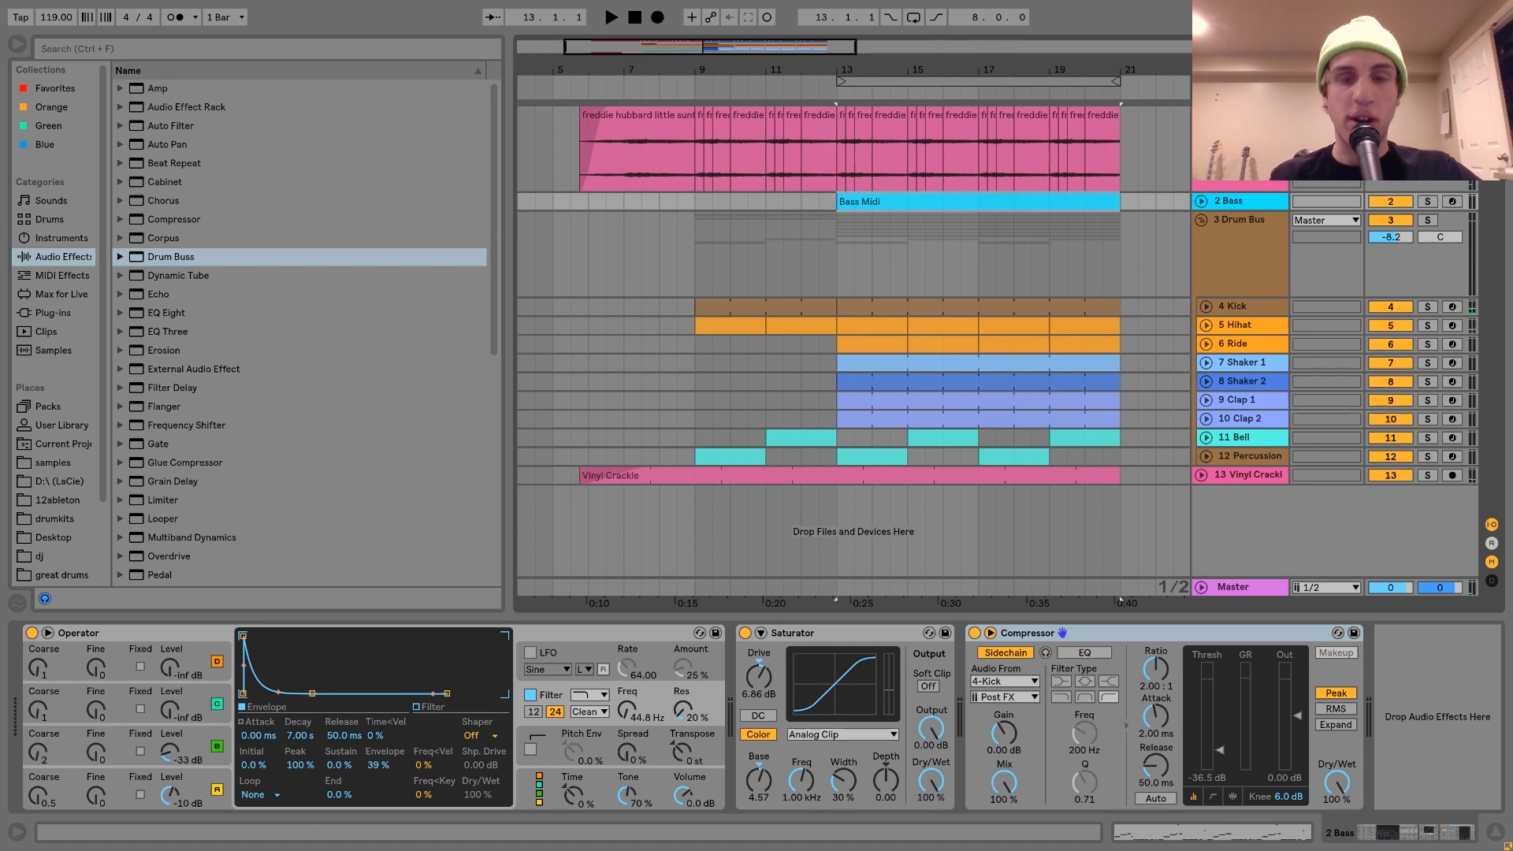
pyautogui.press('space')
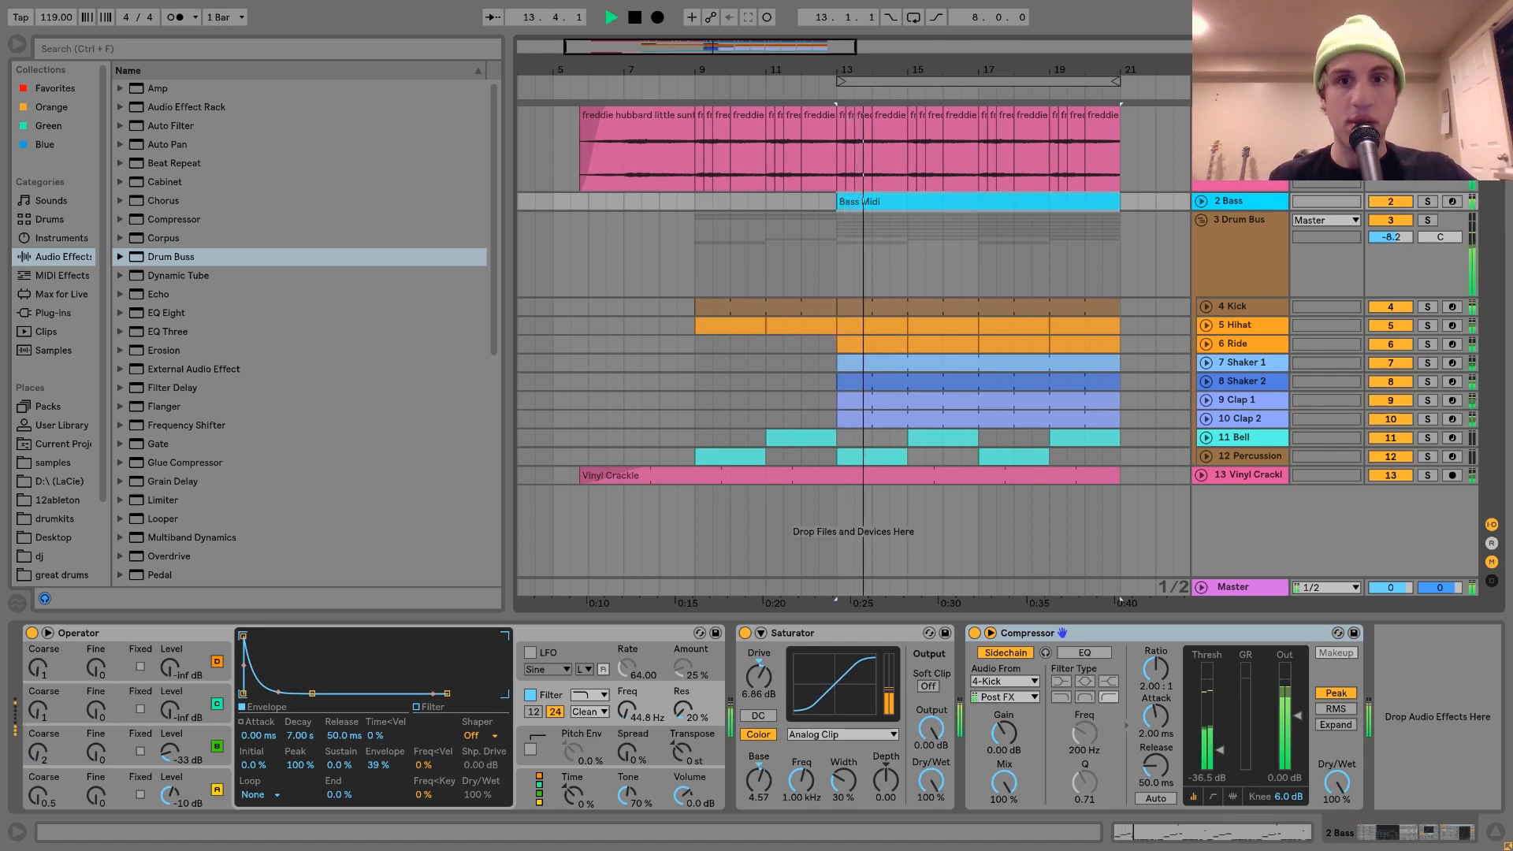
pyautogui.press('space')
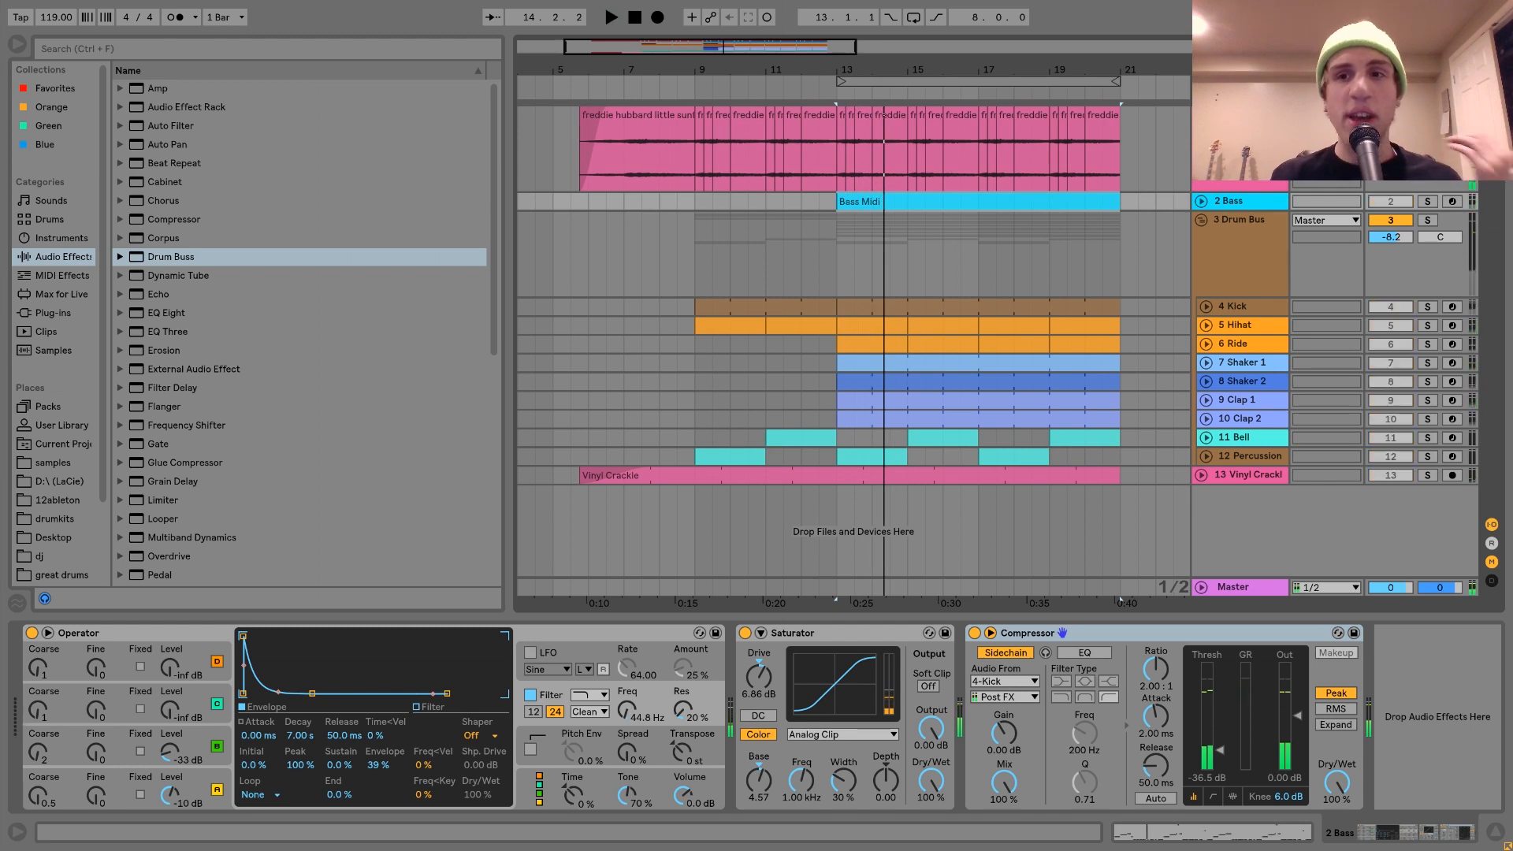
# Step: Locate the source file of the sample track's first long clip in the browser
pyautogui.click(1239, 115)
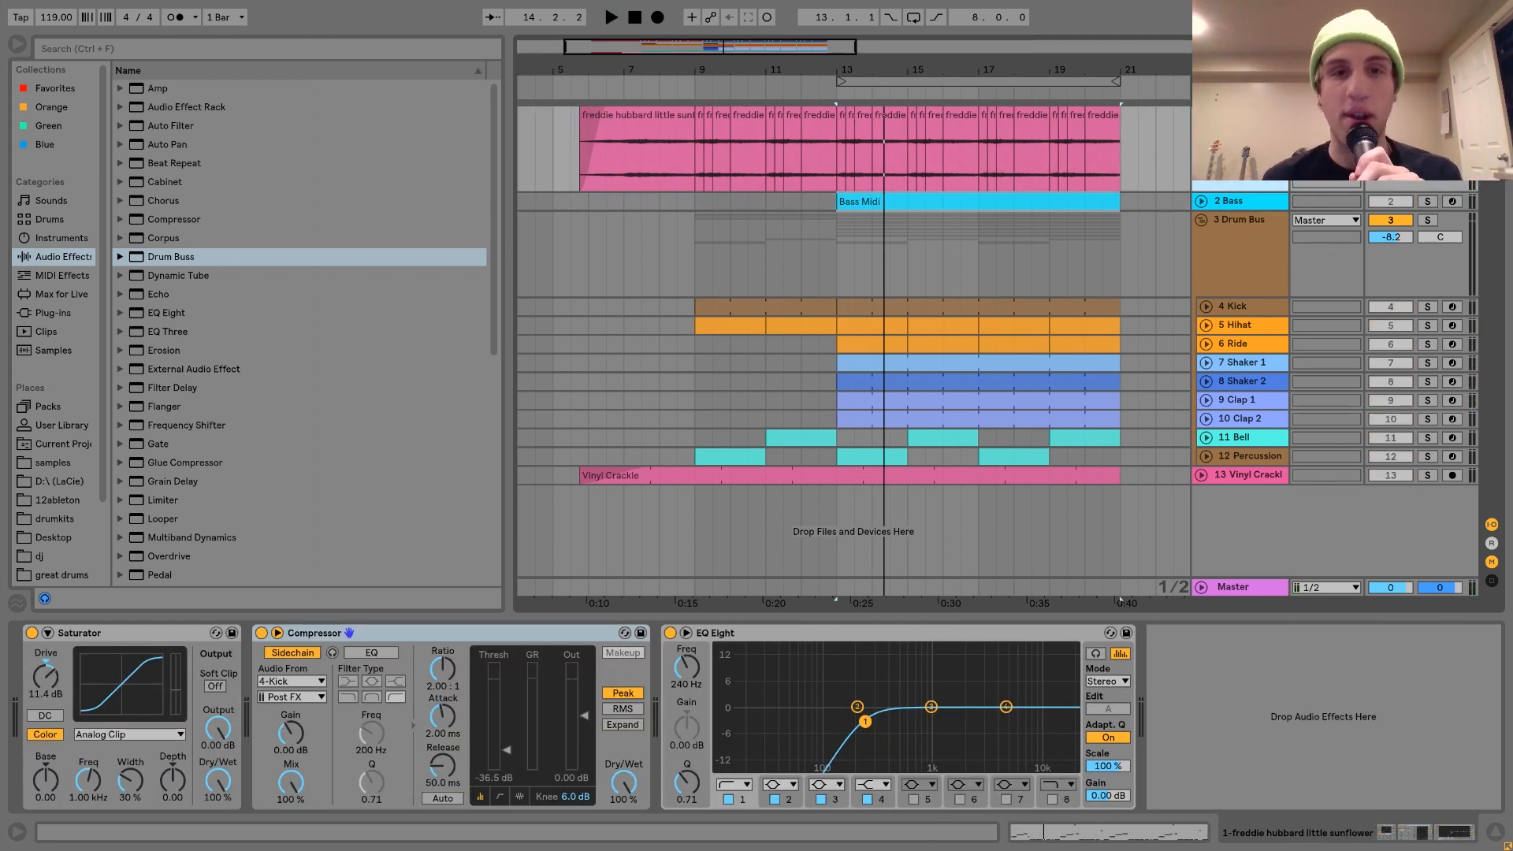
pyautogui.click(682, 138)
pyautogui.press('+')
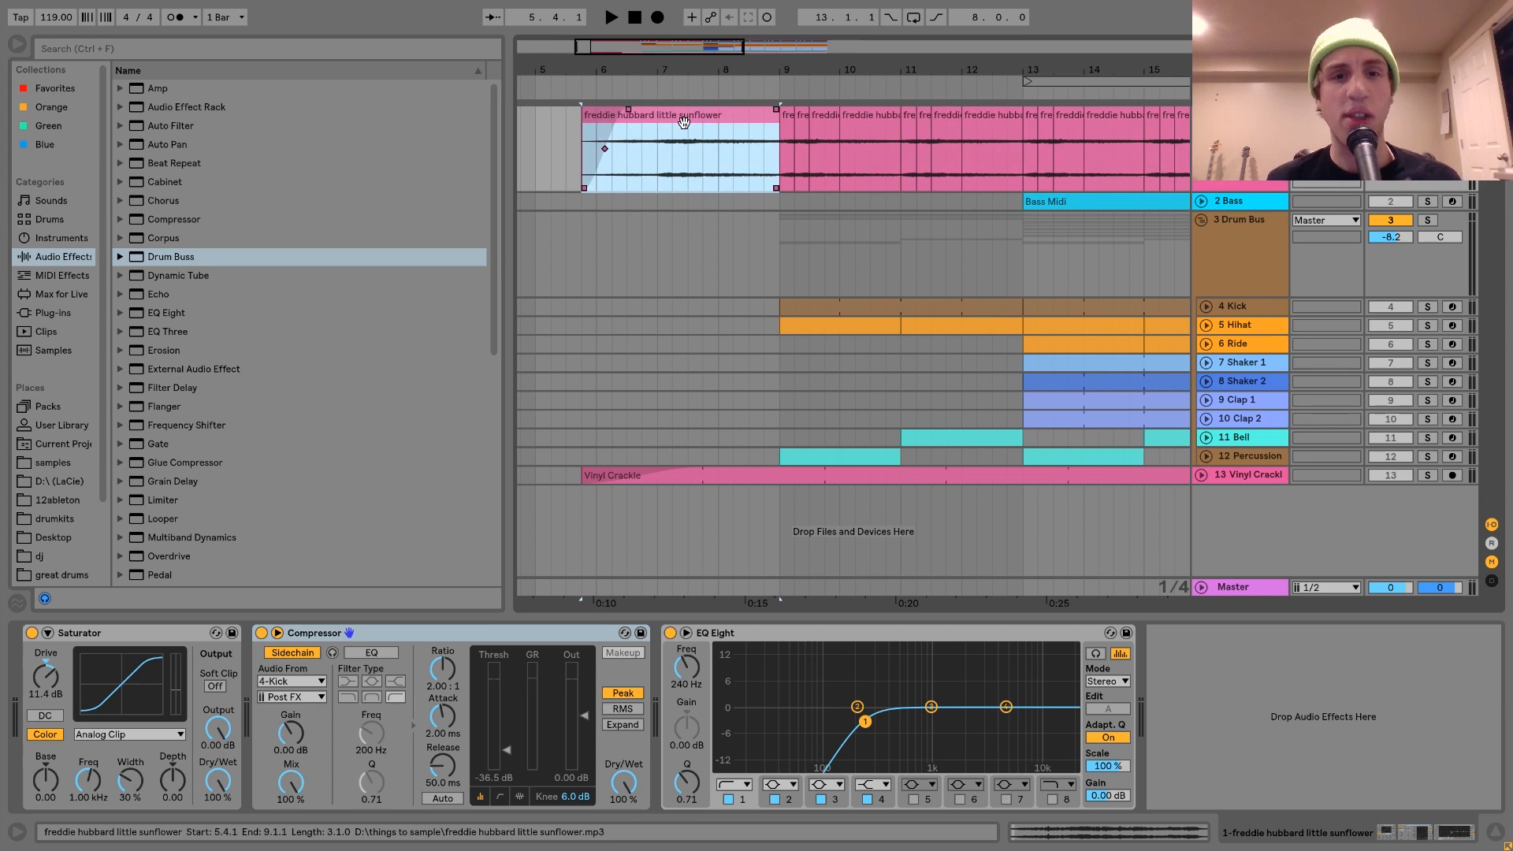
pyautogui.rightClick(749, 120)
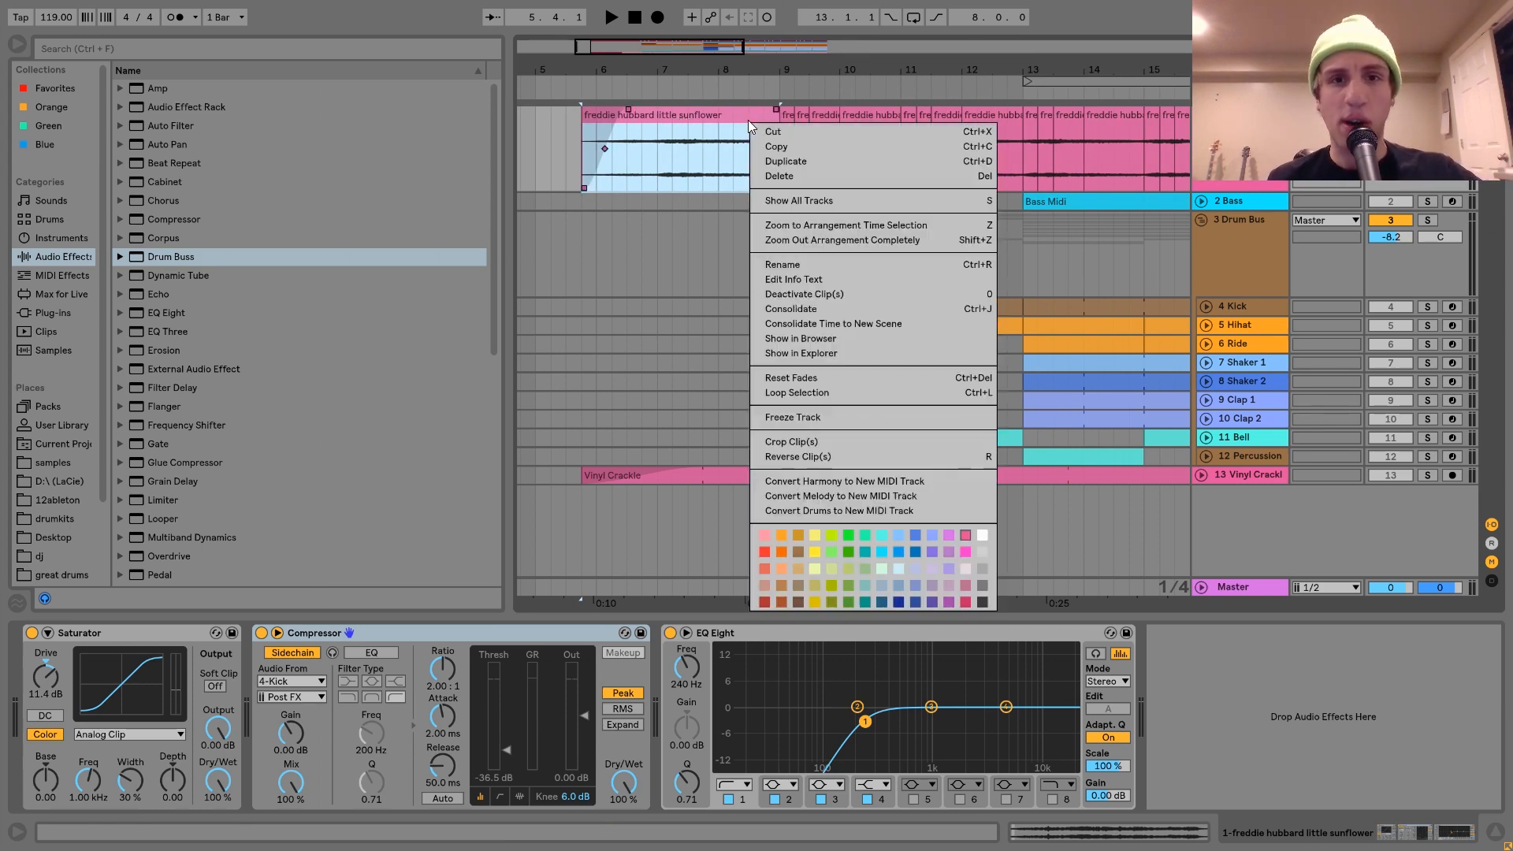
pyautogui.click(807, 338)
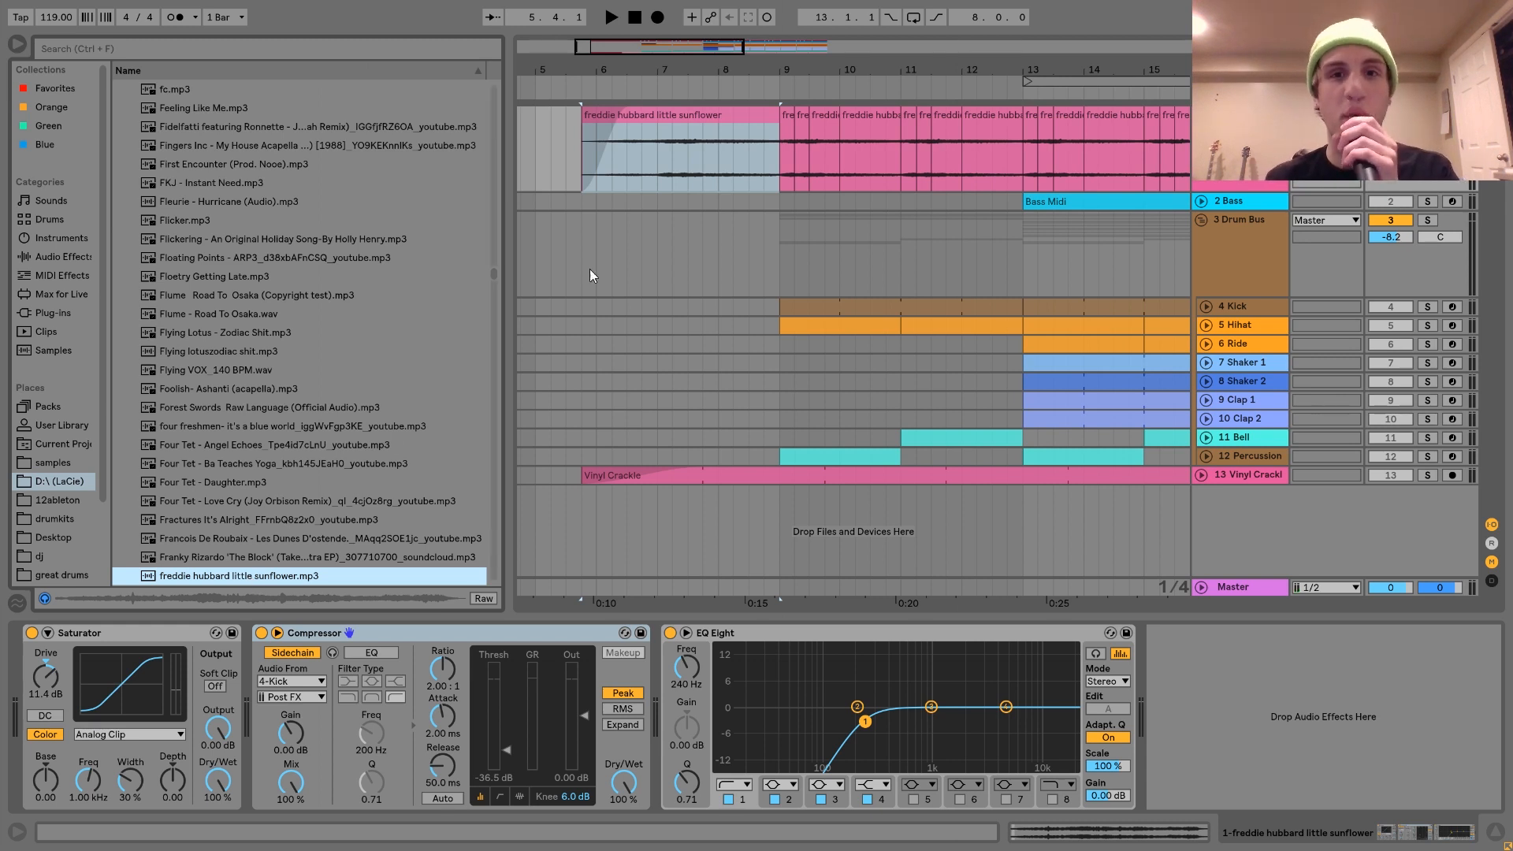
# Step: Audition the sample chops from bar 9, selecting each of the four clips through bar 10
pyautogui.click(791, 167)
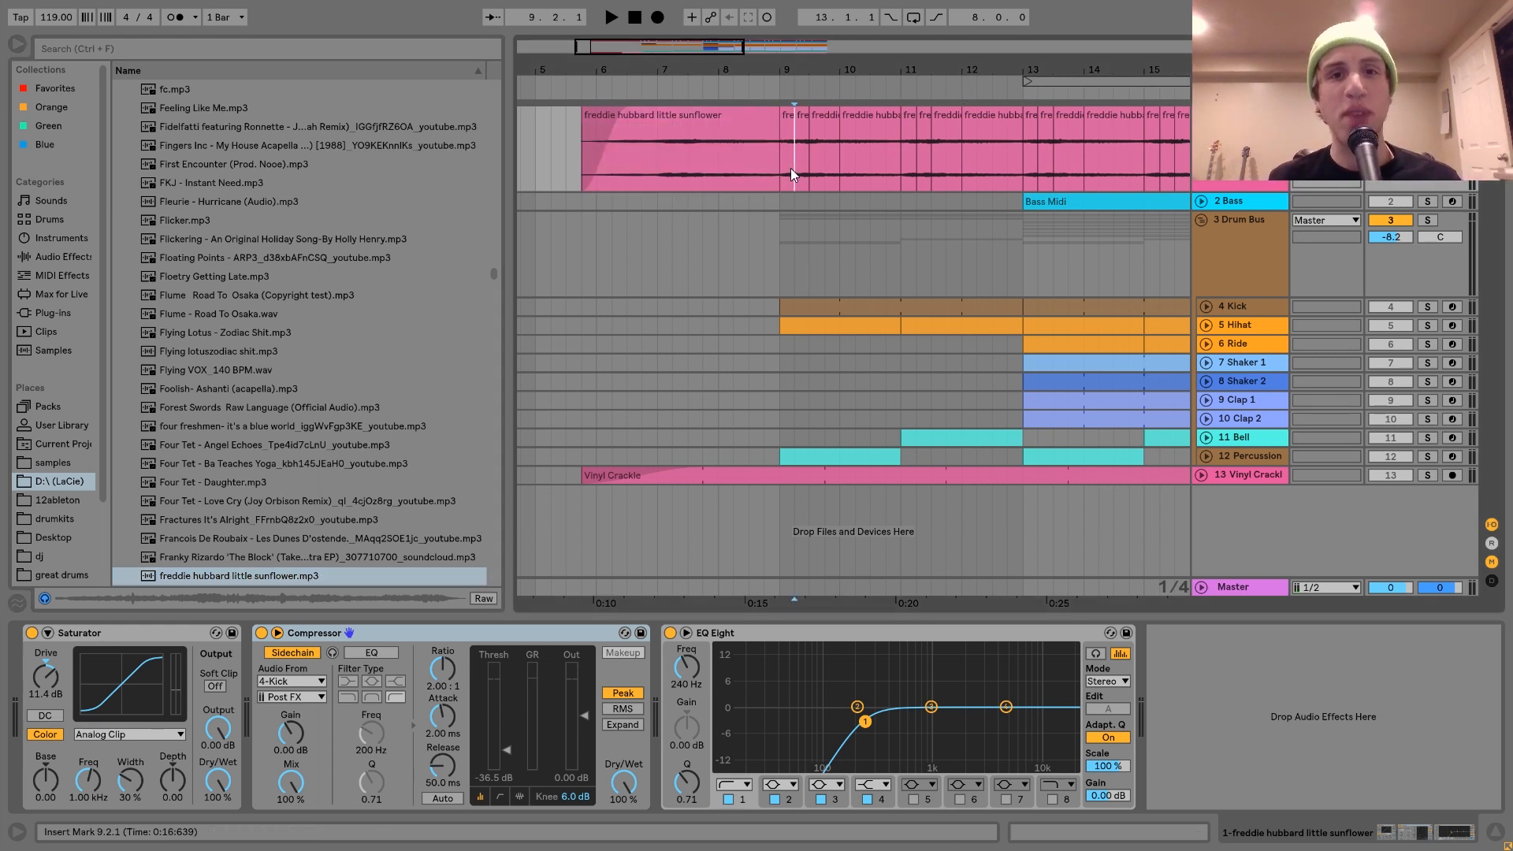
pyautogui.moveTo(796, 71); pyautogui.dragTo(764, 122)
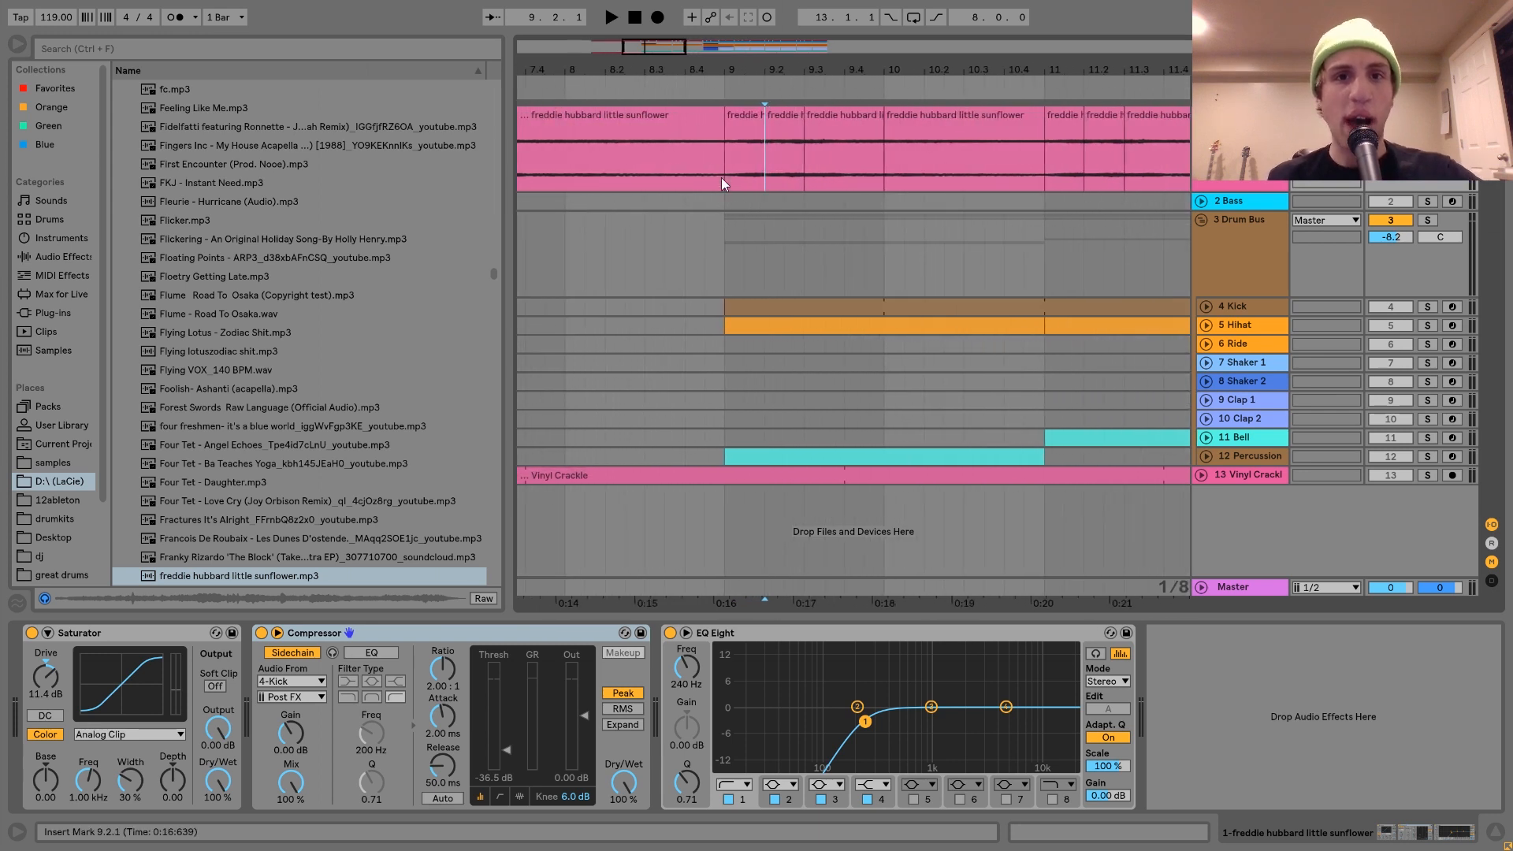
pyautogui.moveTo(723, 183); pyautogui.dragTo(764, 177)
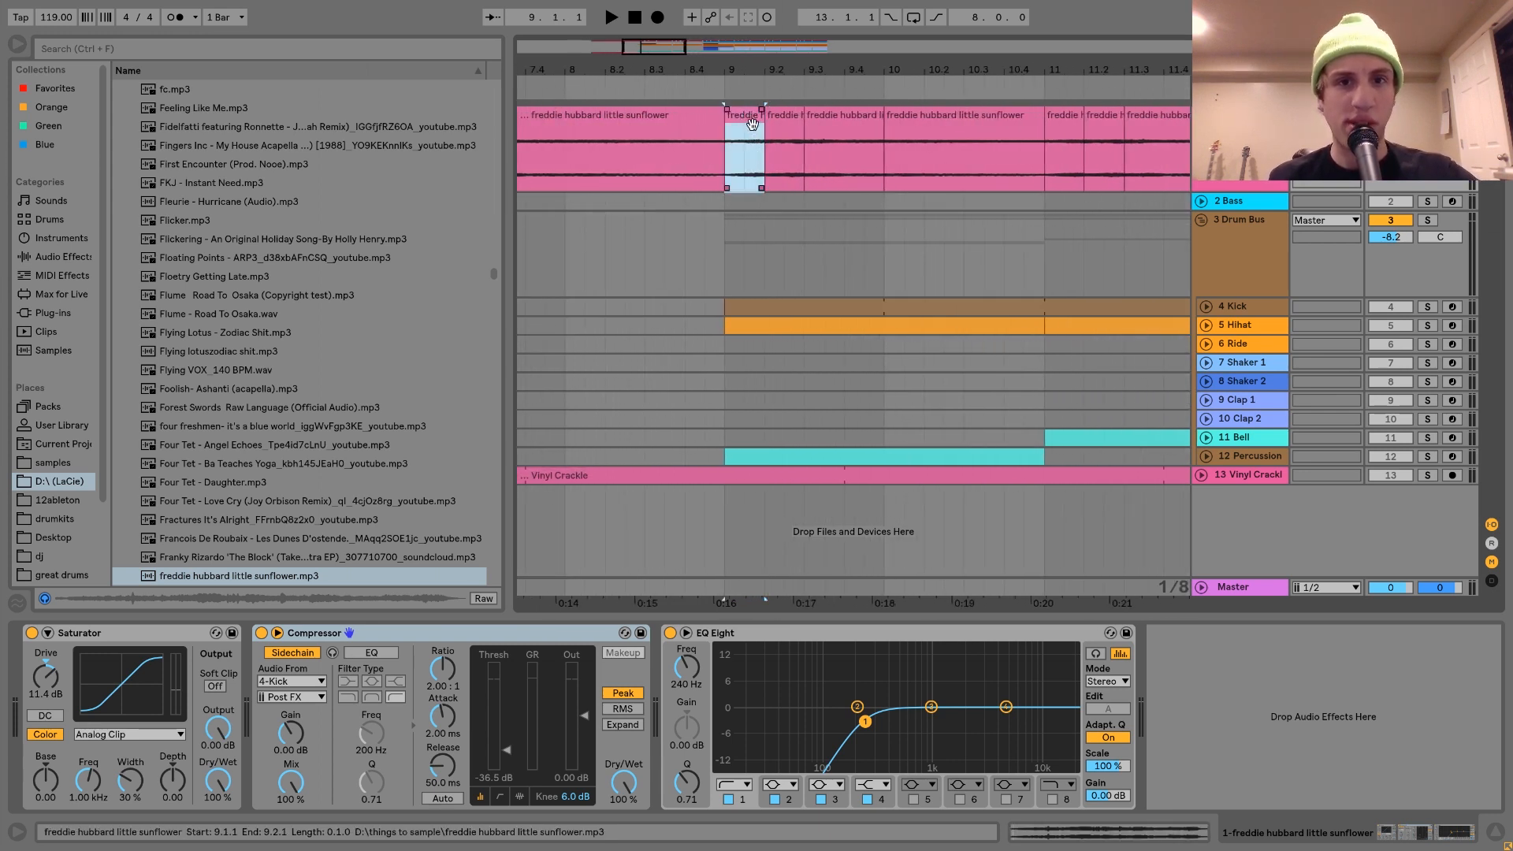
pyautogui.press('space')
pyautogui.click(780, 119)
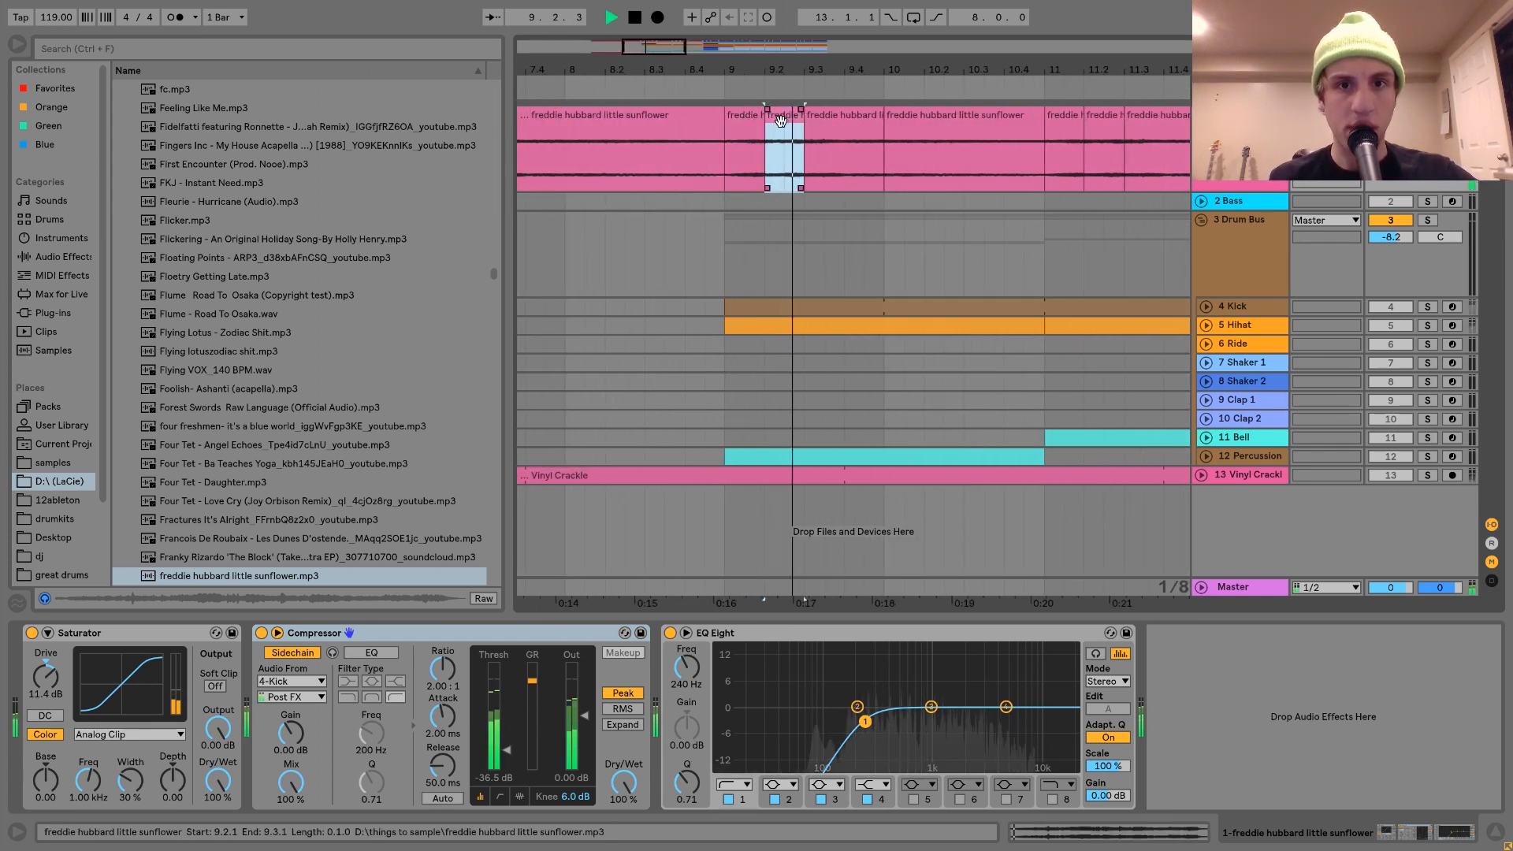
pyautogui.click(843, 122)
pyautogui.press('space')
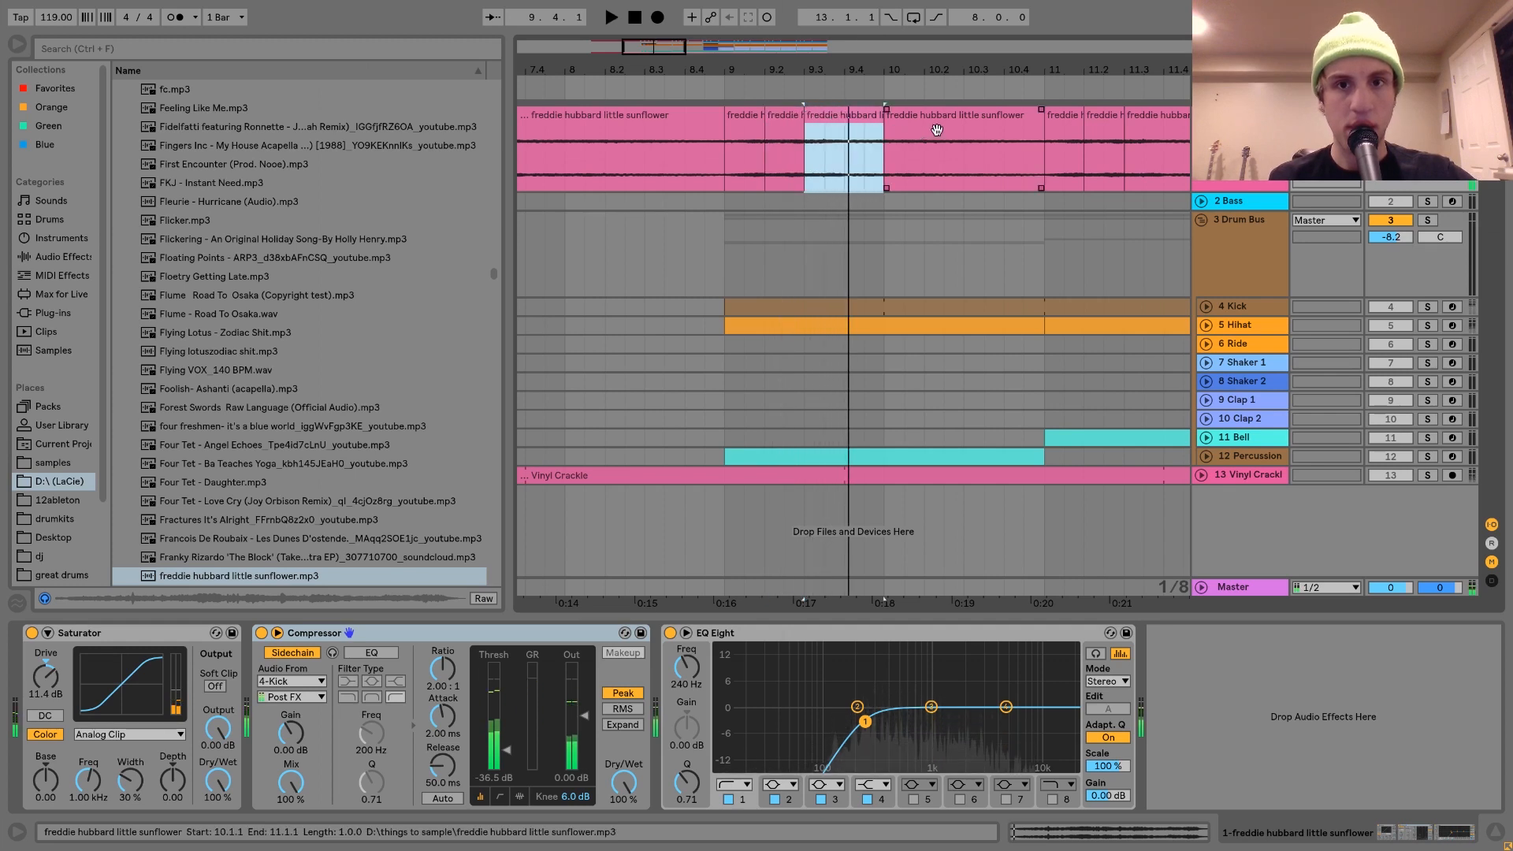
pyautogui.click(936, 128)
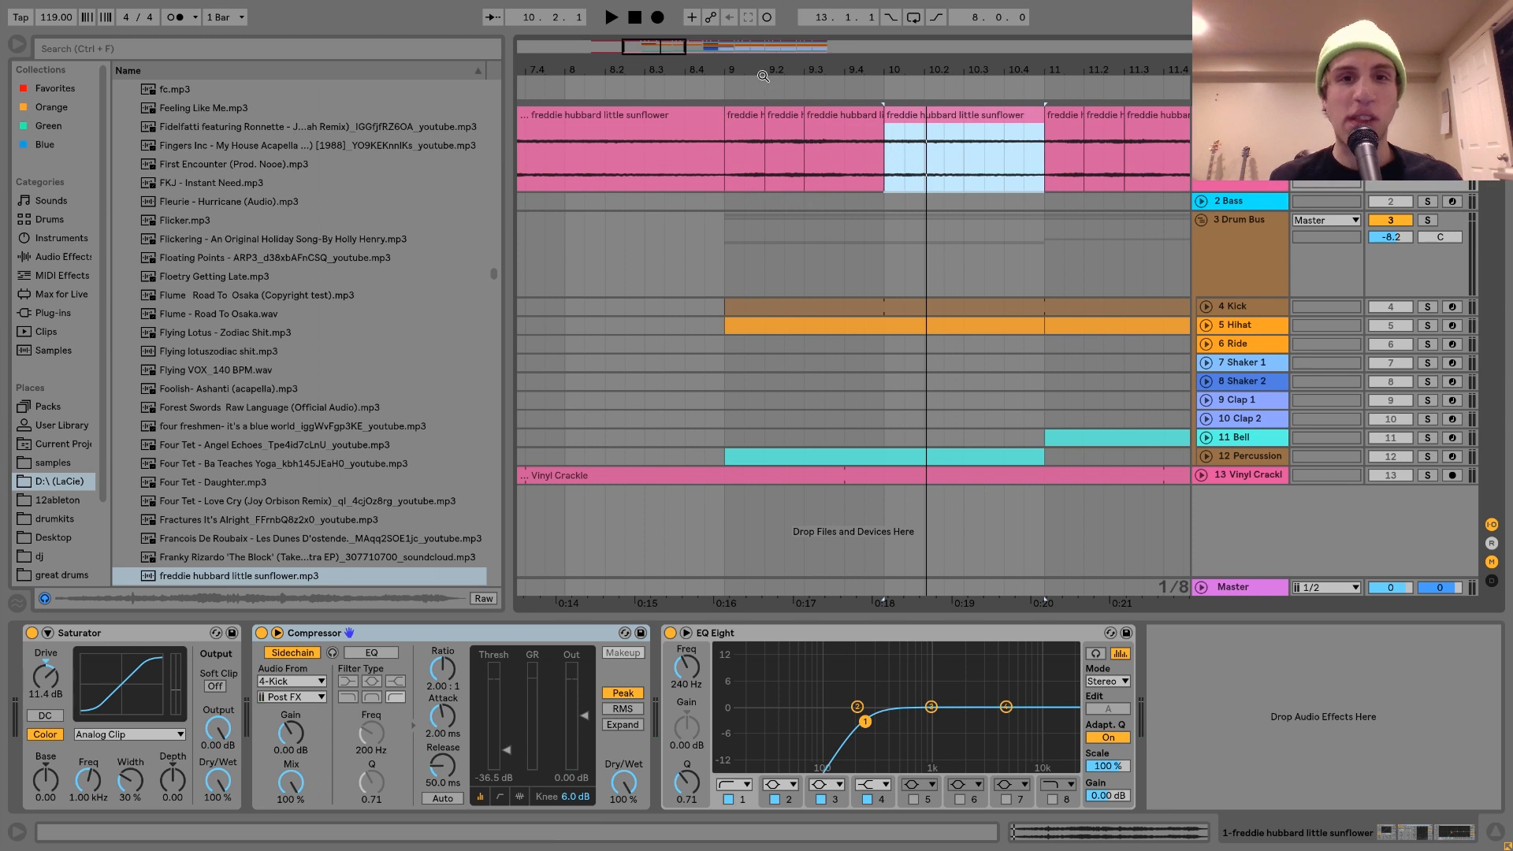
# Step: Inspect the waveforms of the long intro clip and the first chop at bar 9, then return to the track's devices
pyautogui.scroll(-3, 739, 154)
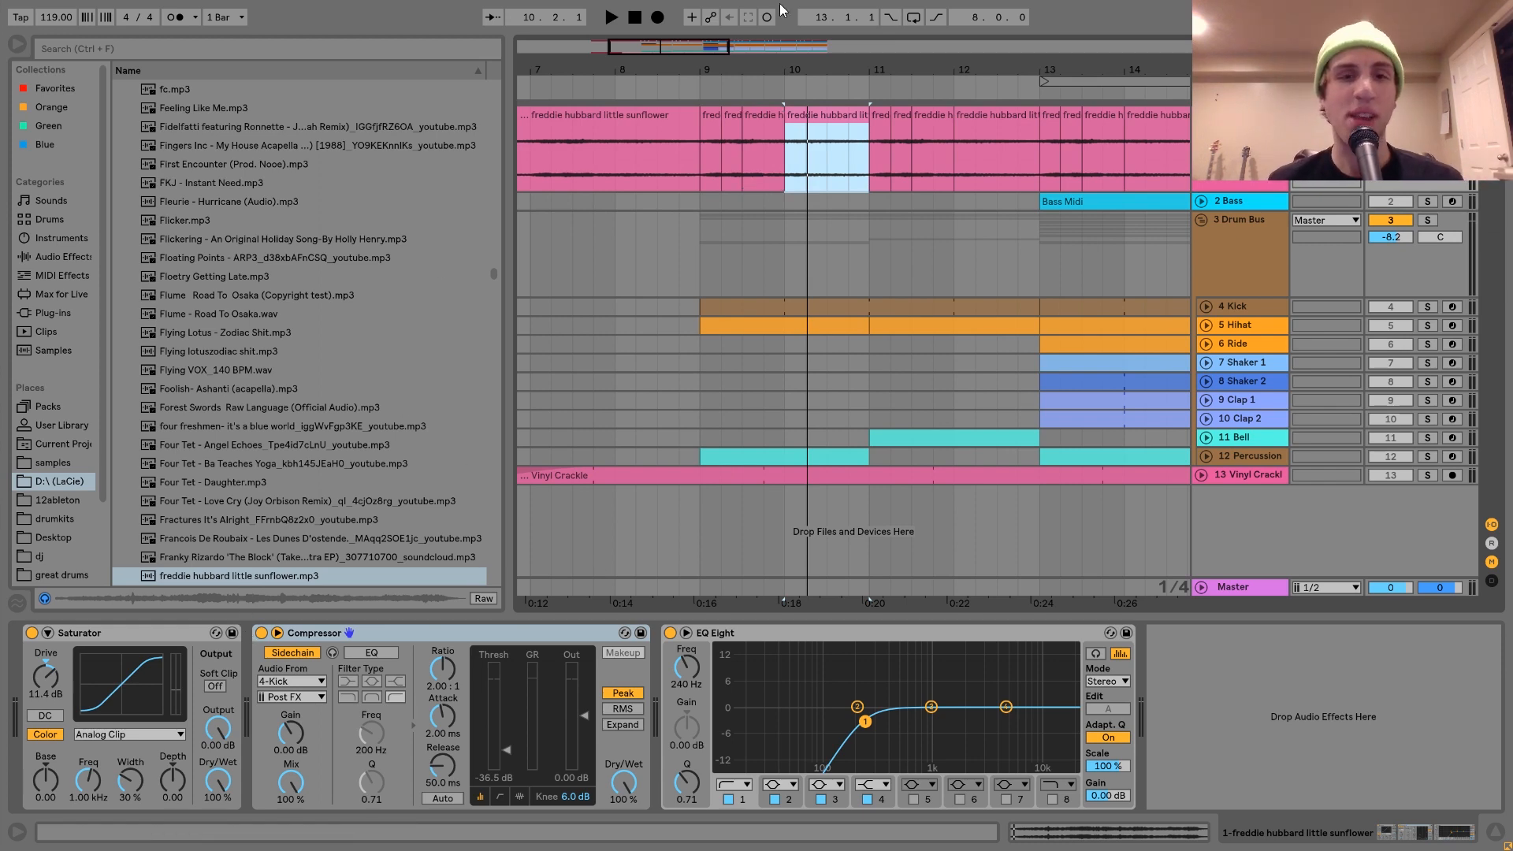
pyautogui.click(654, 126)
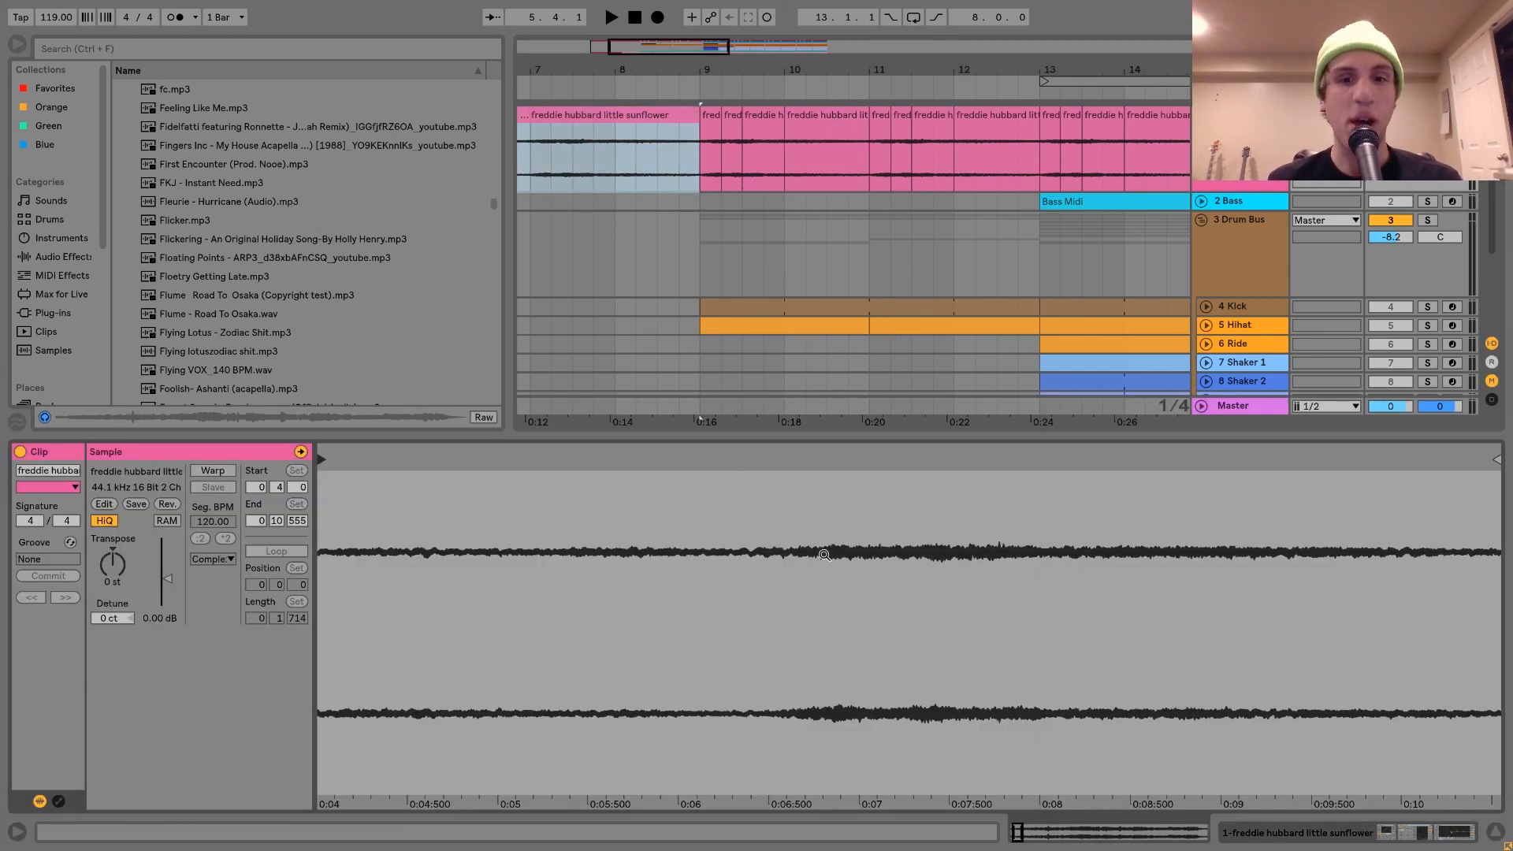
pyautogui.click(707, 126)
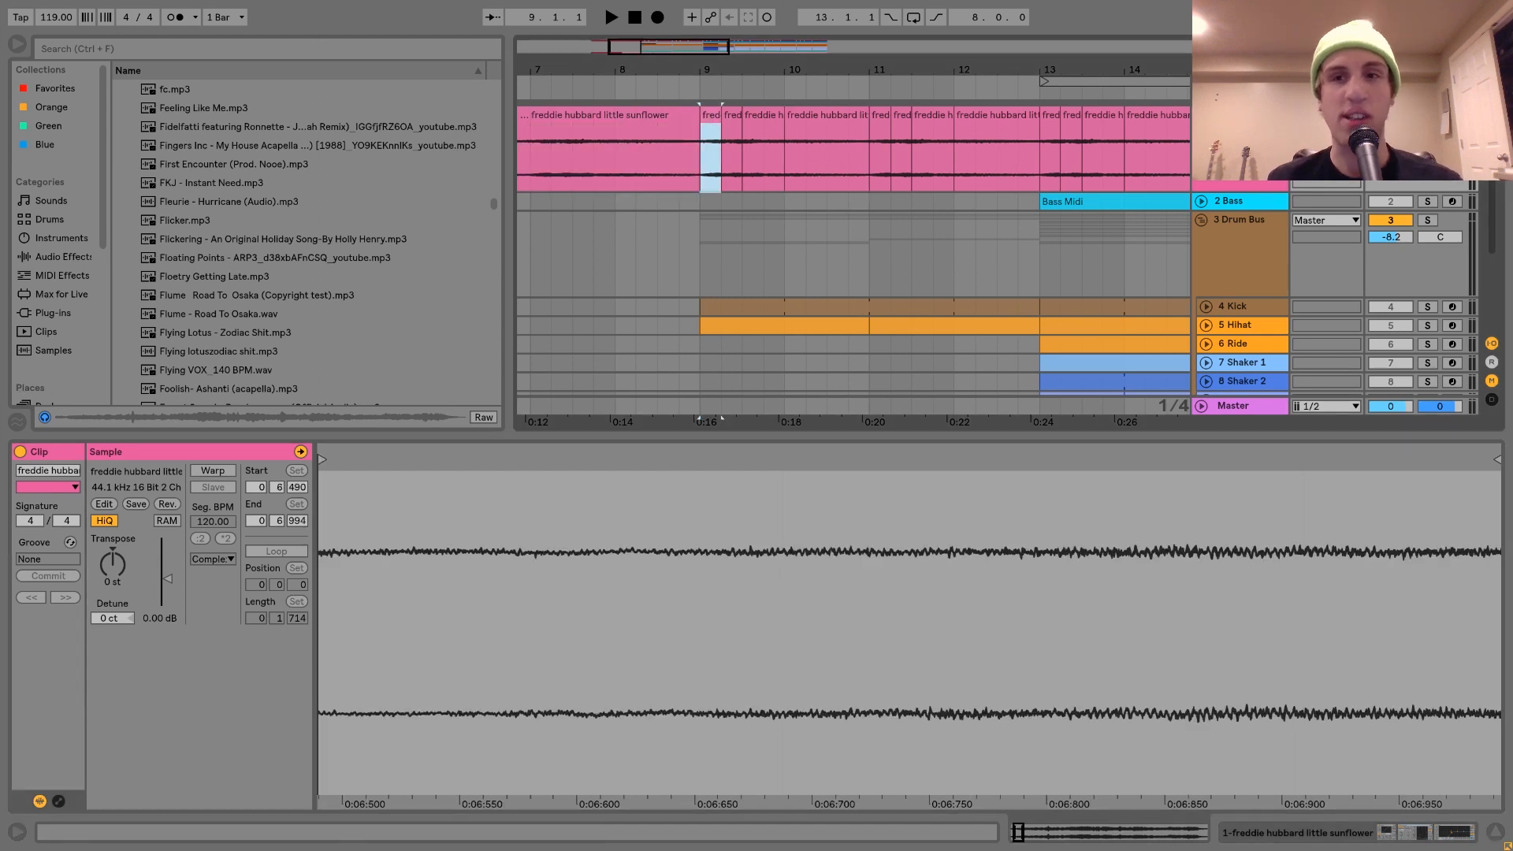
pyautogui.hotkey('shift', 'Tab')
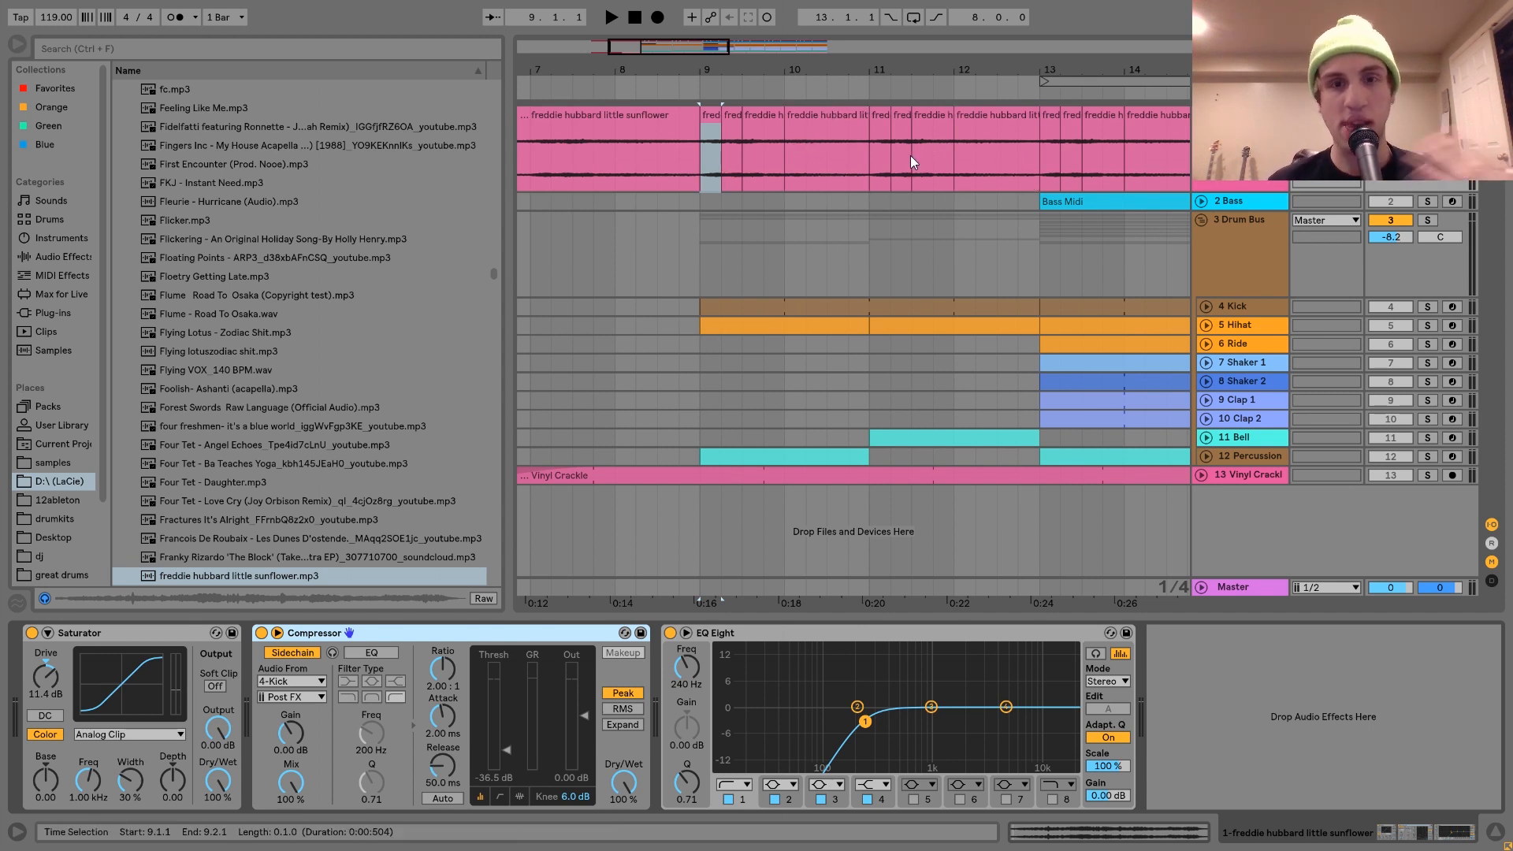
# Step: Select the long intro clip before bar 9 and play it from its start
pyautogui.moveTo(622, 69); pyautogui.dragTo(808, 66)
pyautogui.click(859, 148)
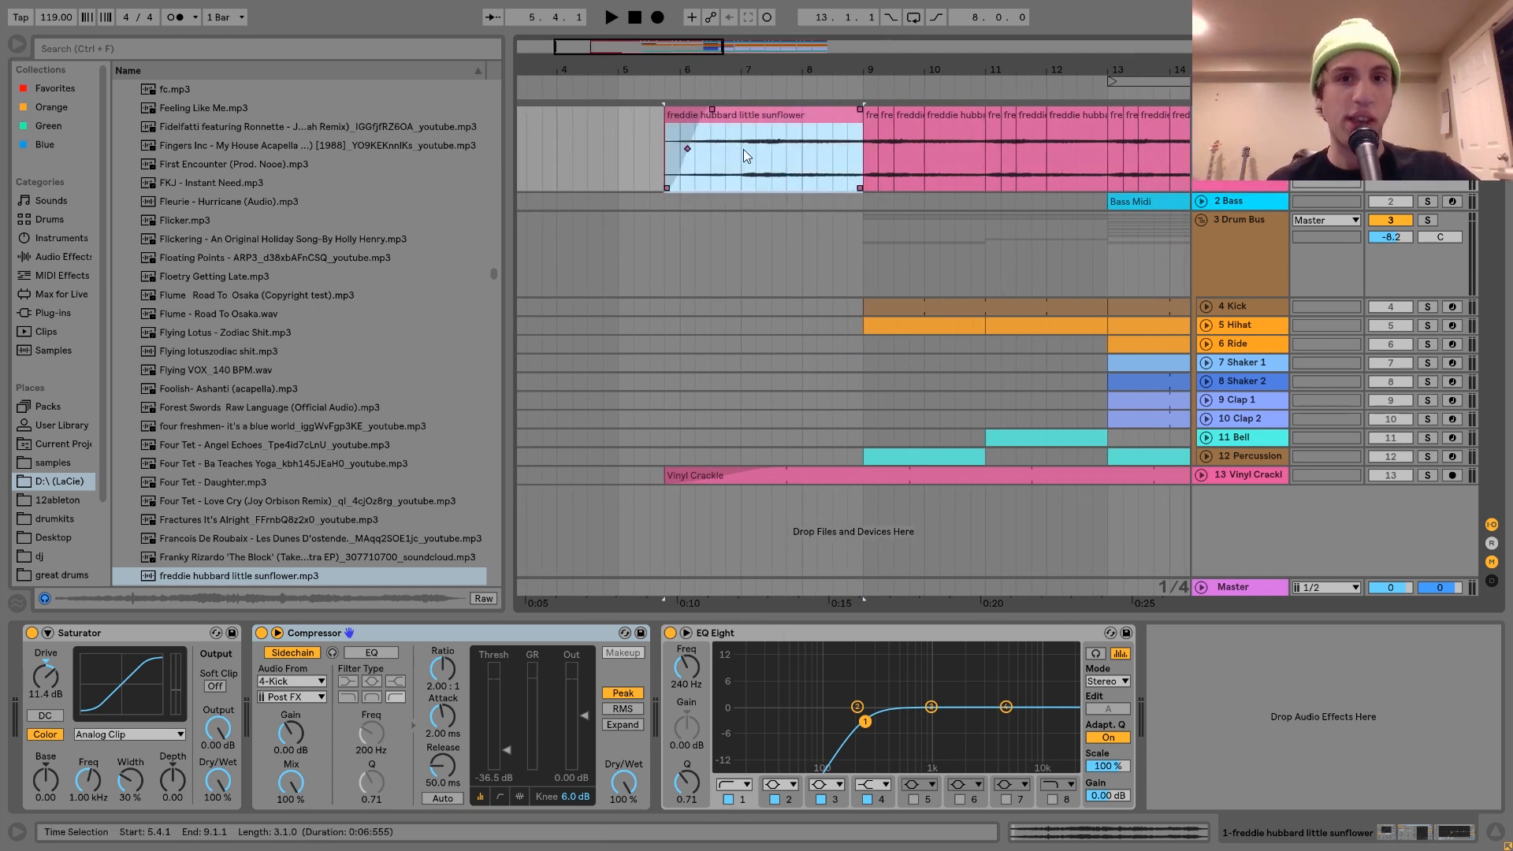
pyautogui.click(900, 144)
pyautogui.press('space')
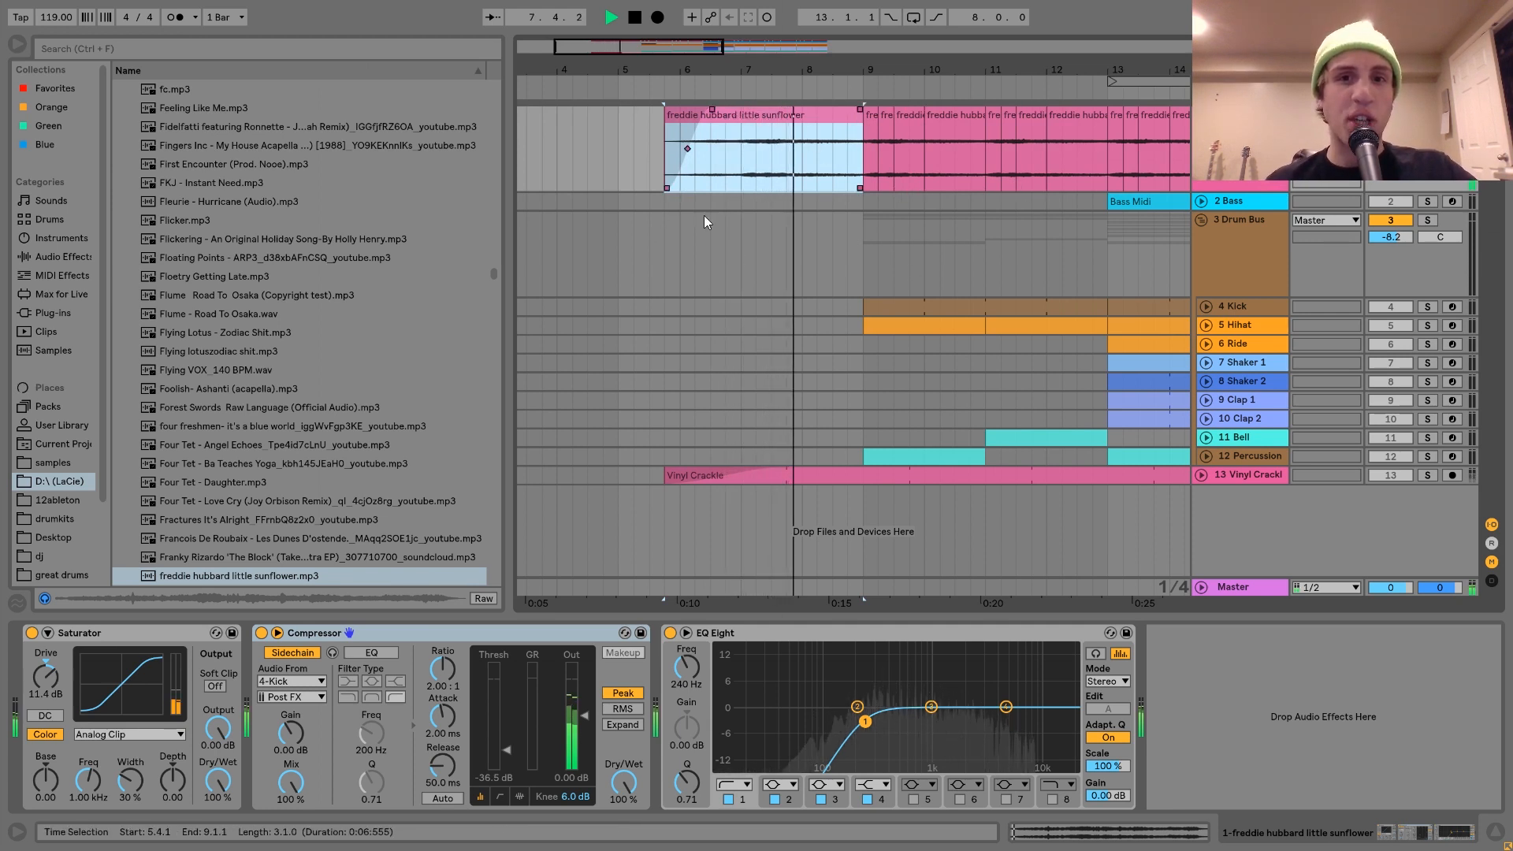
pyautogui.press('space')
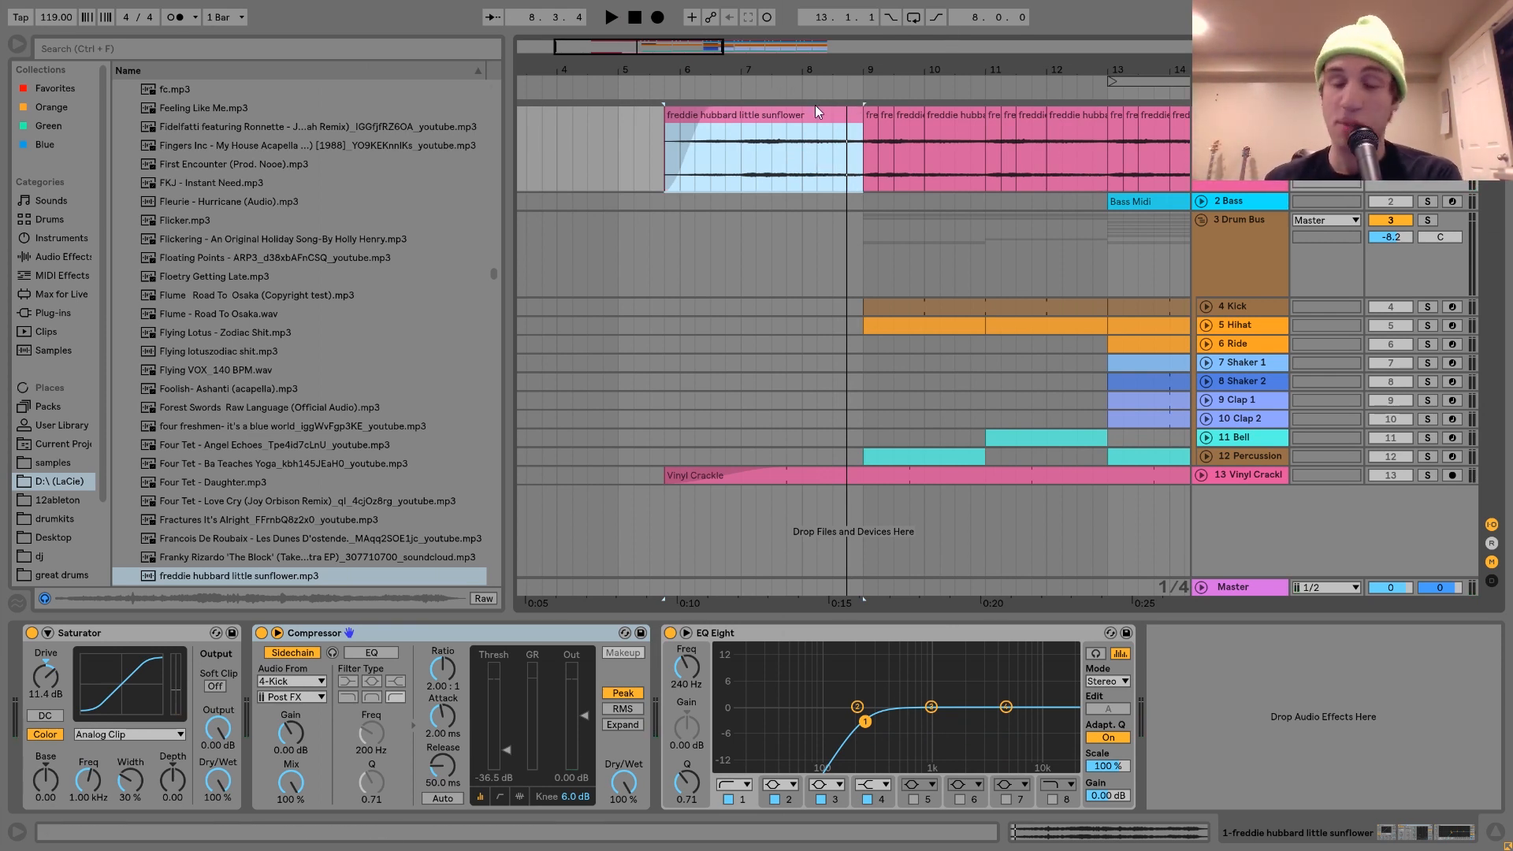
# Step: Bypass the sample track's Saturator, Compressor and EQ Eight and play the dry sample from bar 13
pyautogui.moveTo(960, 70); pyautogui.dragTo(713, 71)
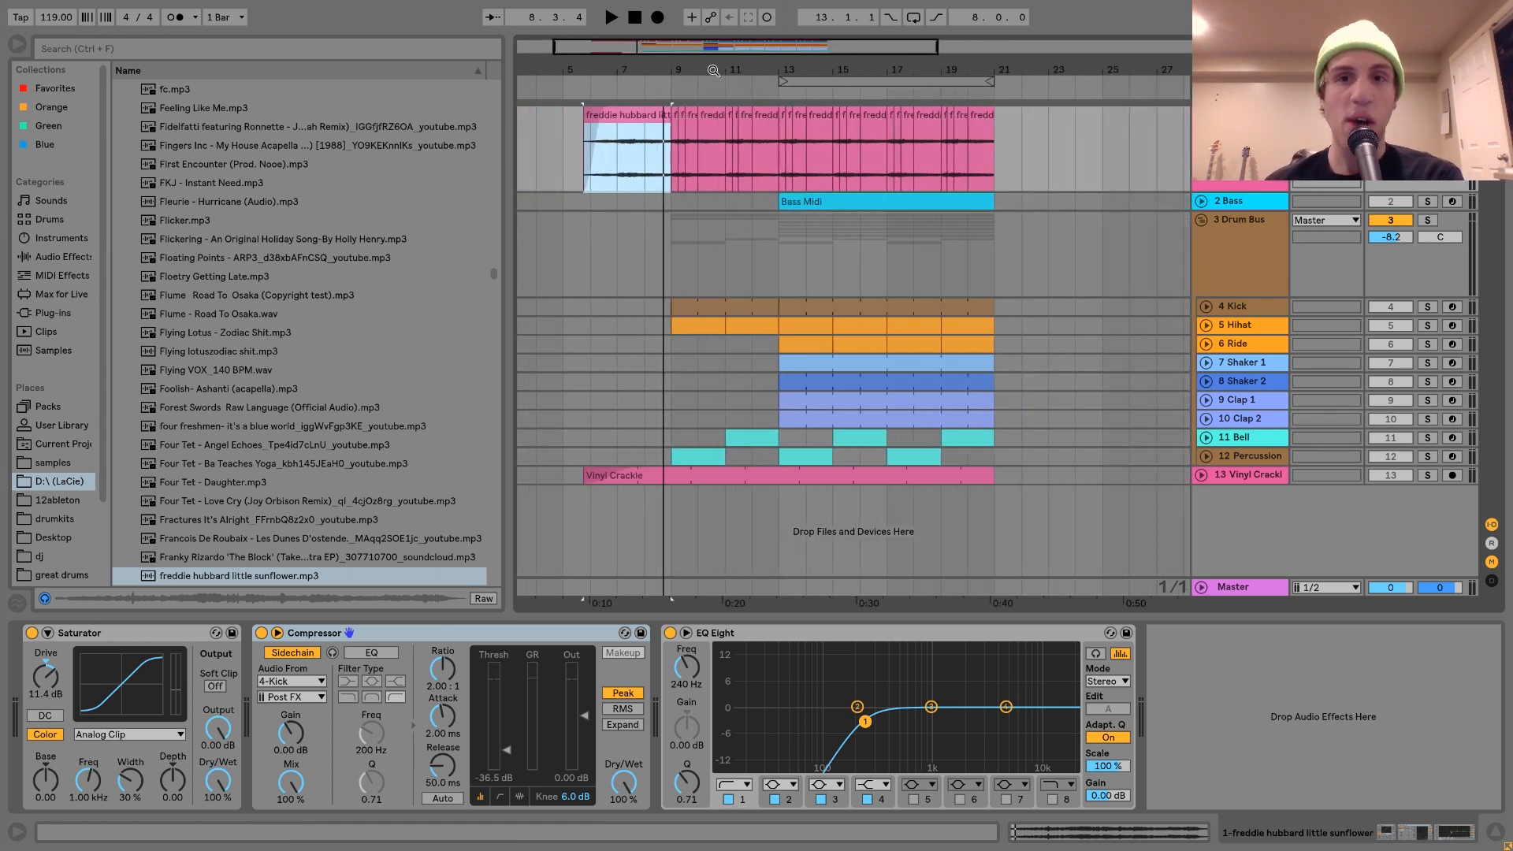
pyautogui.click(778, 160)
pyautogui.moveTo(800, 71); pyautogui.dragTo(866, 95)
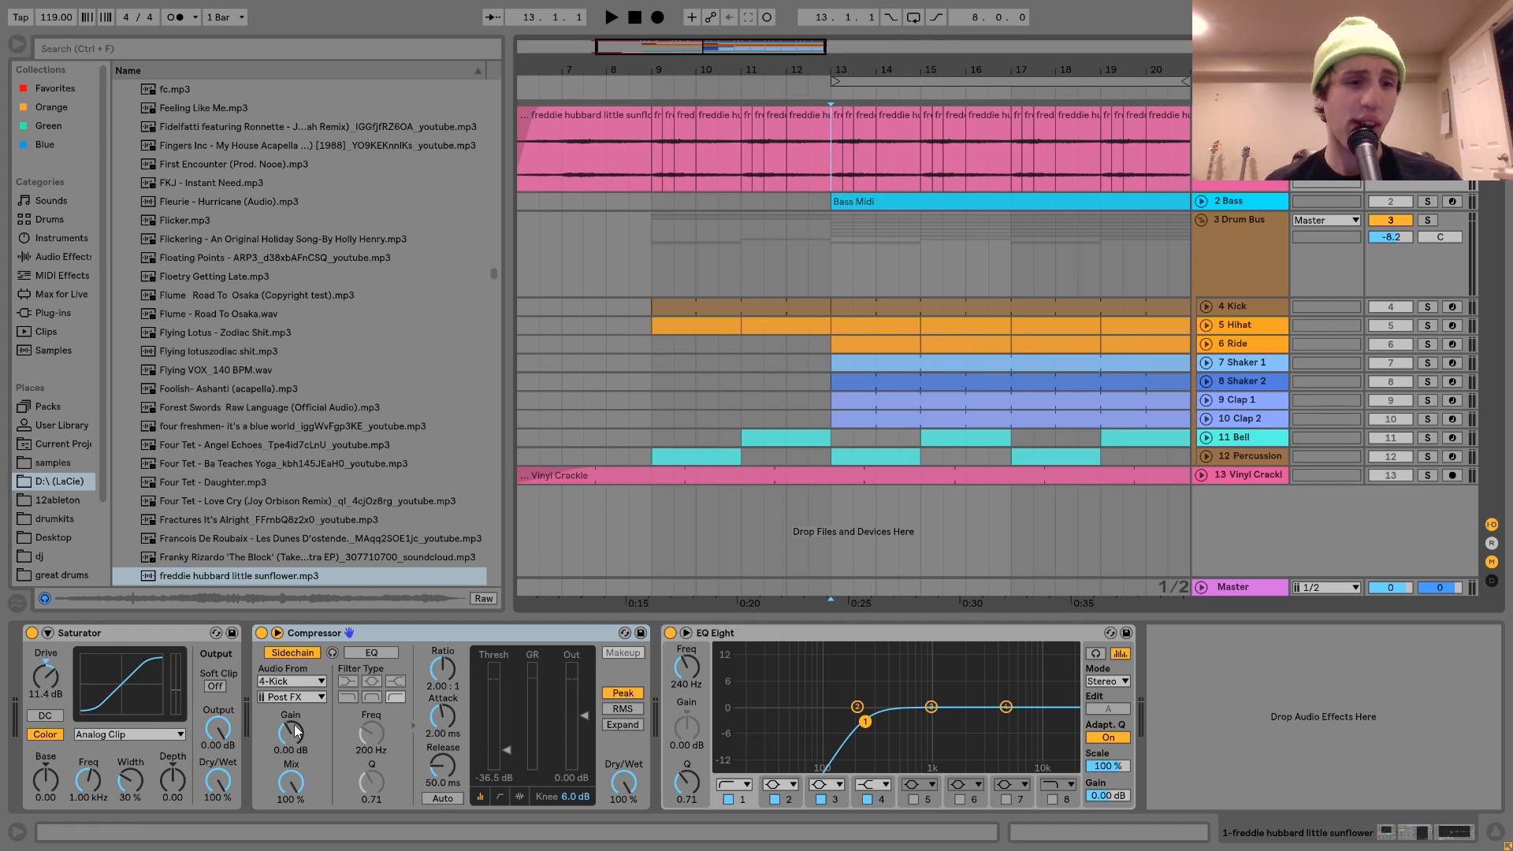
pyautogui.click(32, 633)
pyautogui.click(261, 633)
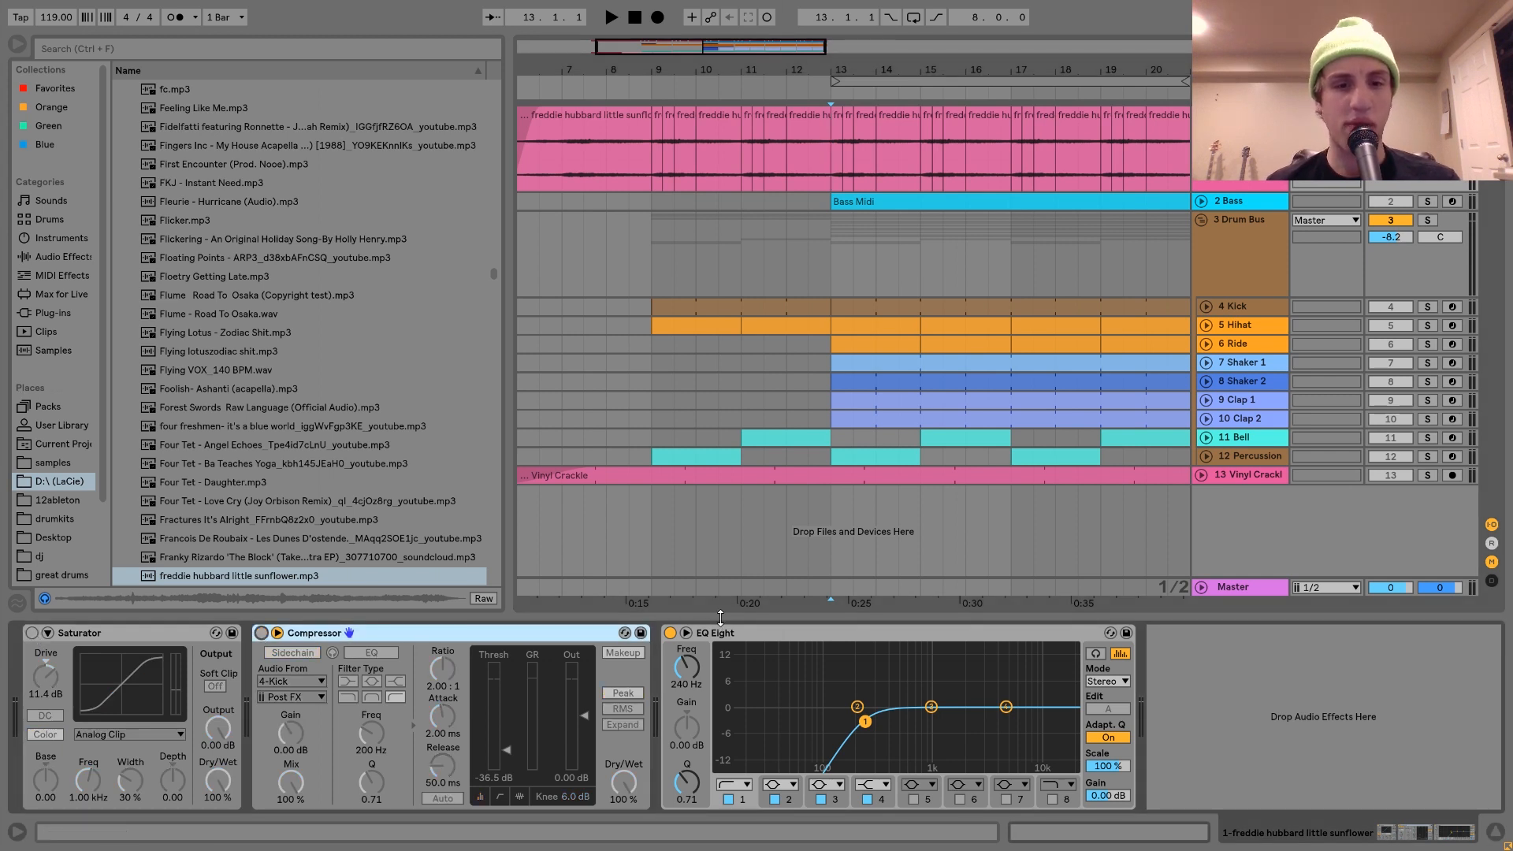
pyautogui.click(670, 633)
pyautogui.press('space')
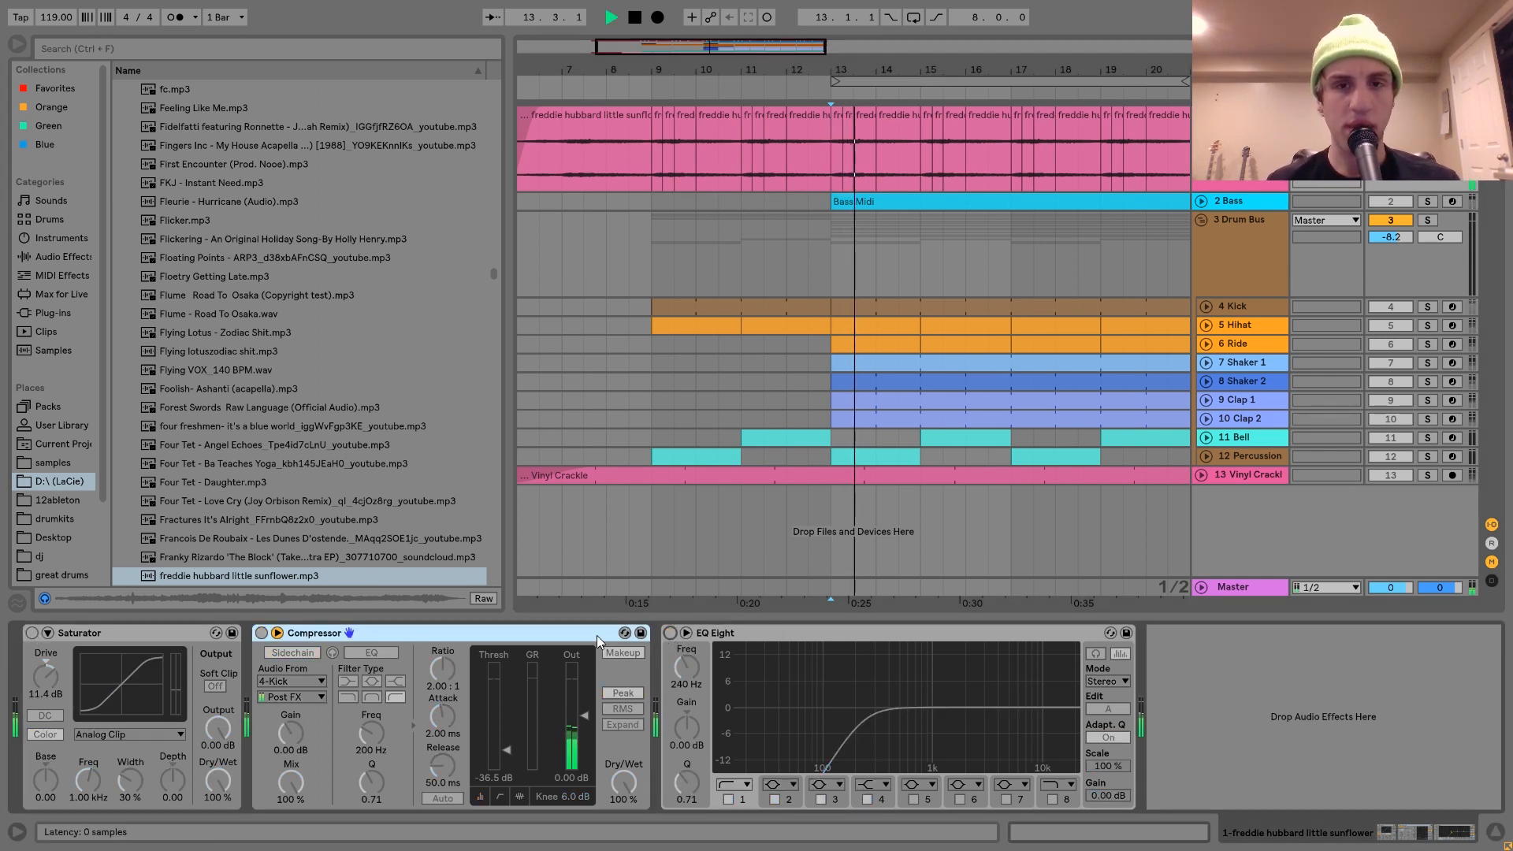
# Step: Turn the Saturator back on during playback, and reactivate the Compressor once playback is stopped
pyautogui.click(32, 633)
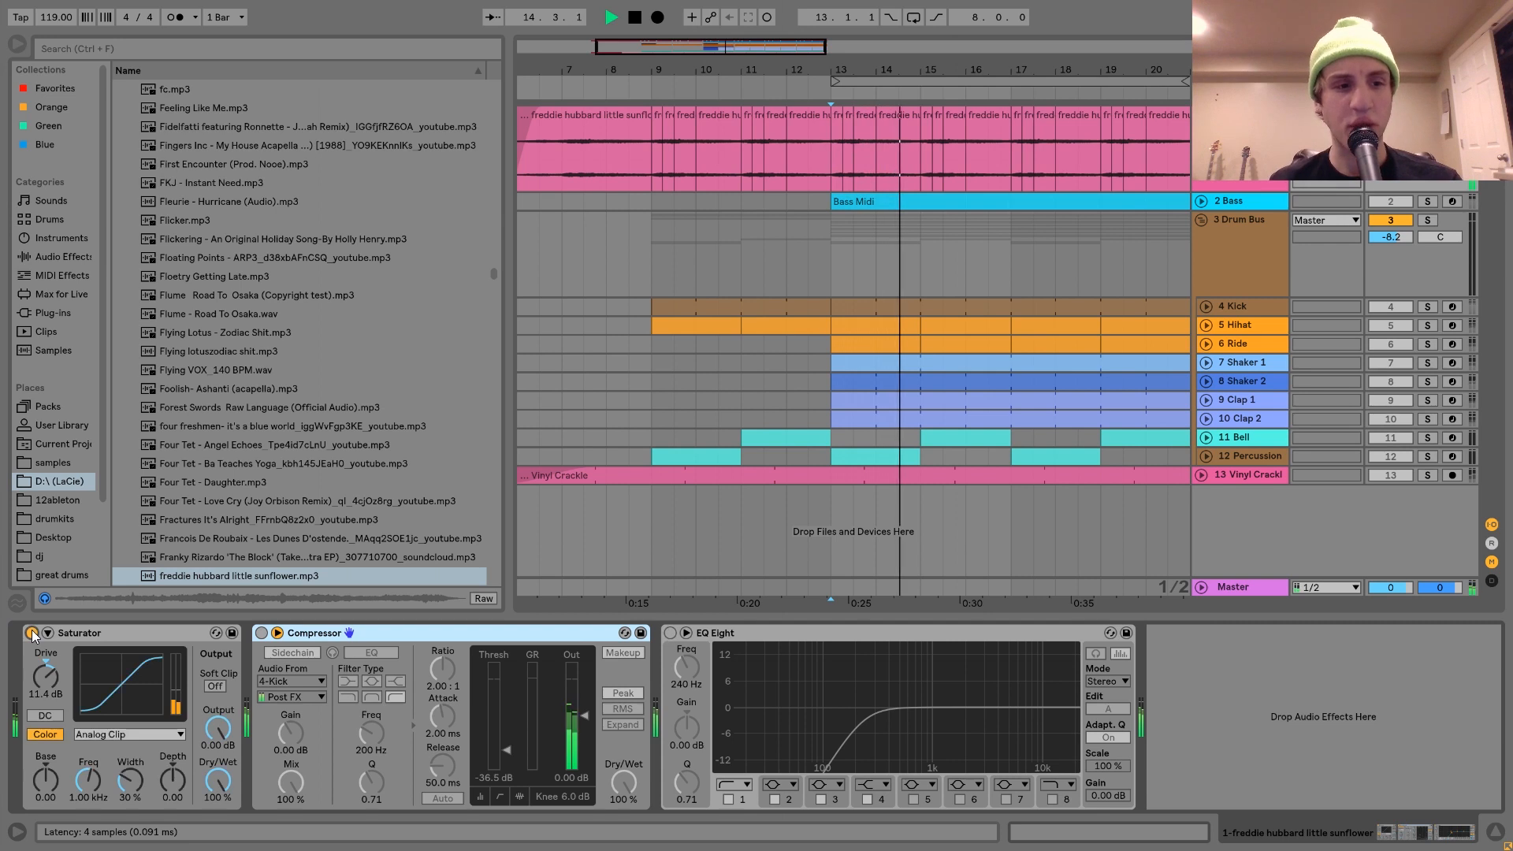
pyautogui.press('space')
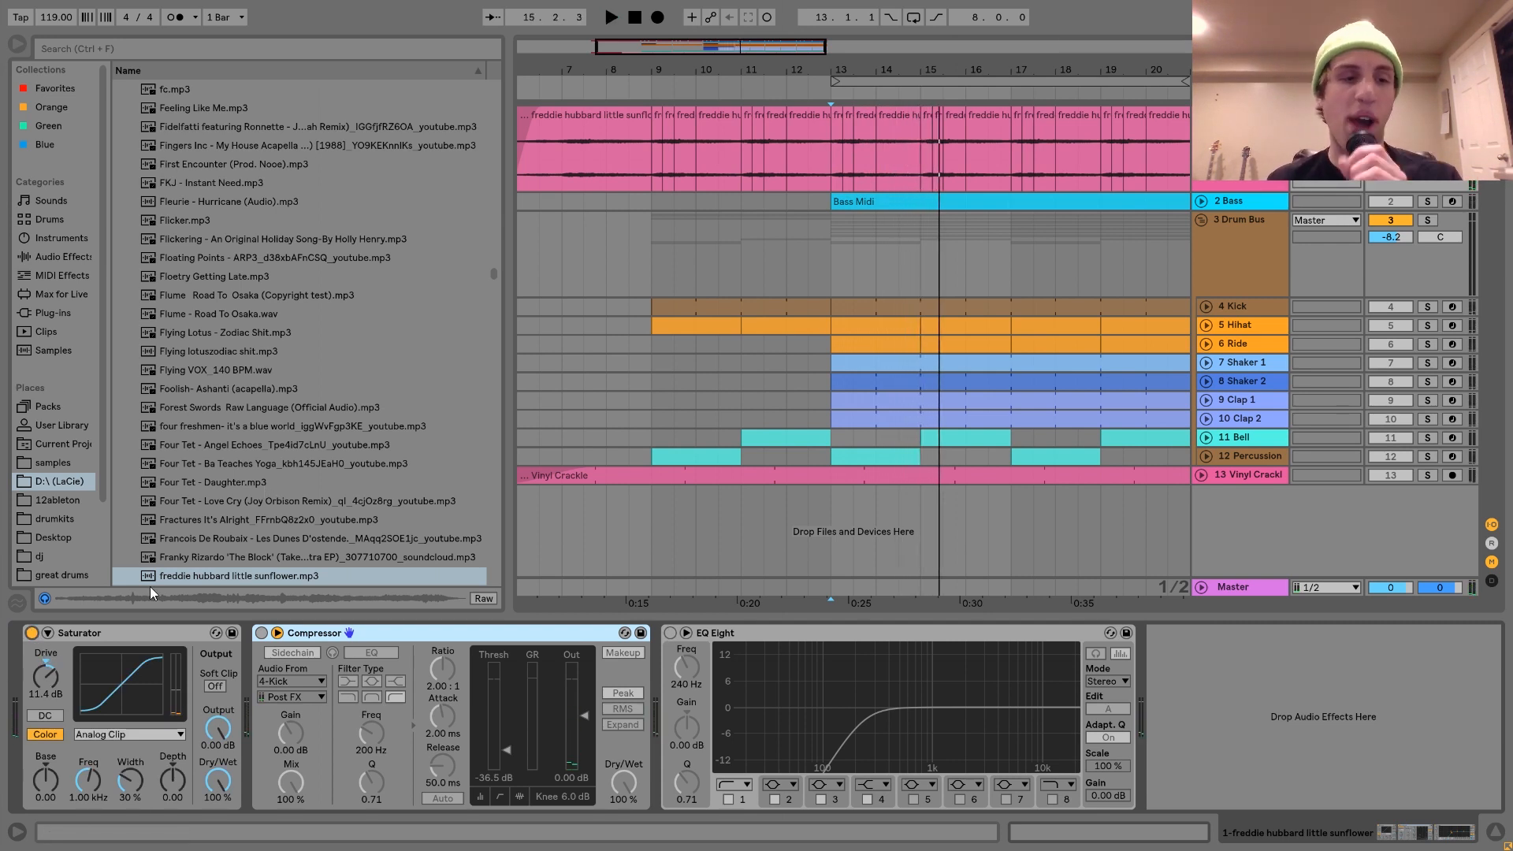
pyautogui.click(96, 632)
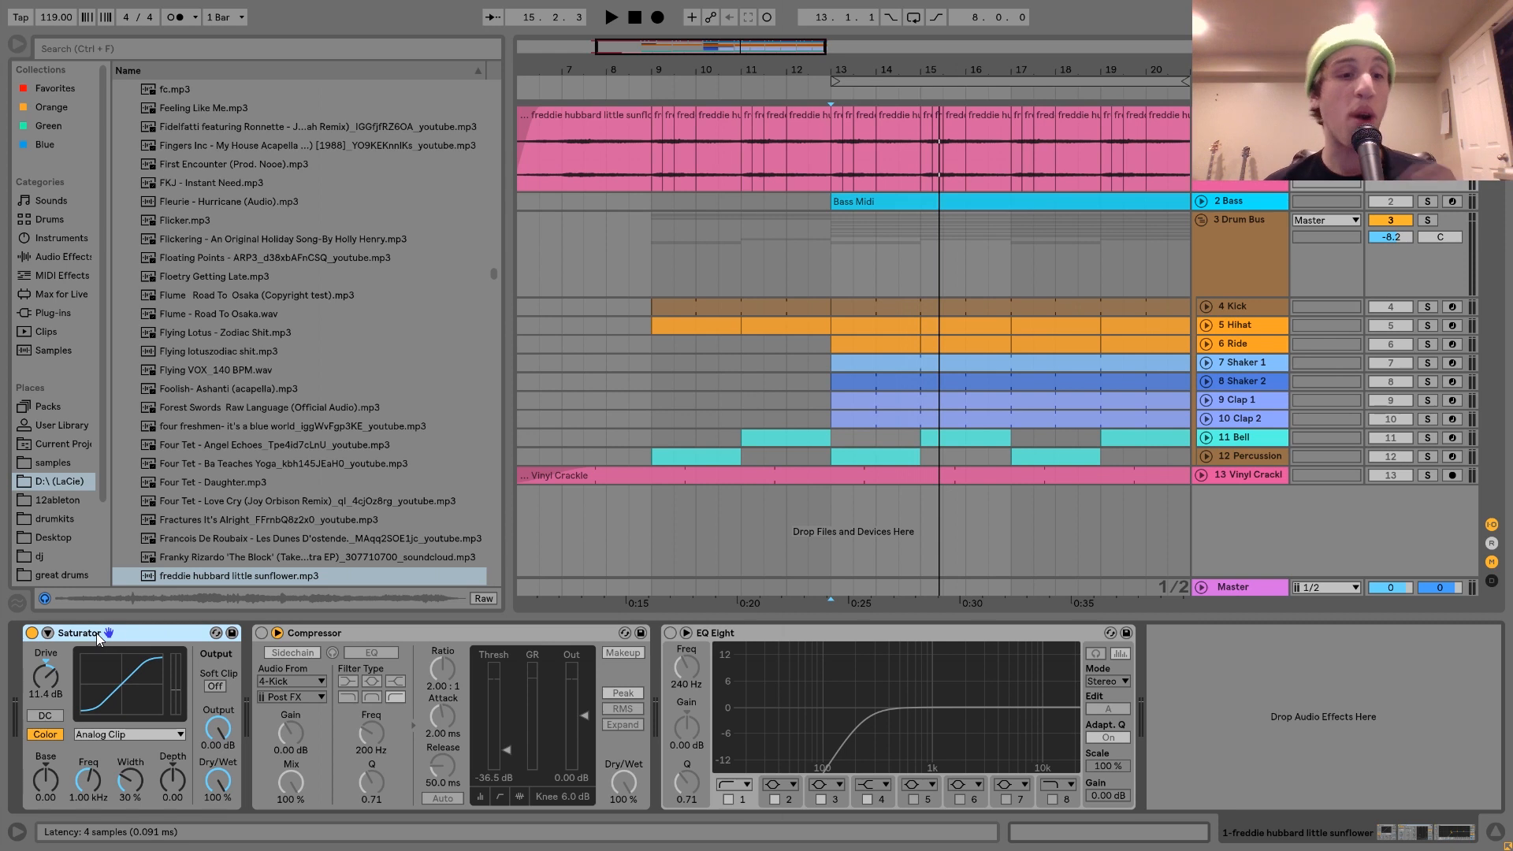
pyautogui.click(261, 634)
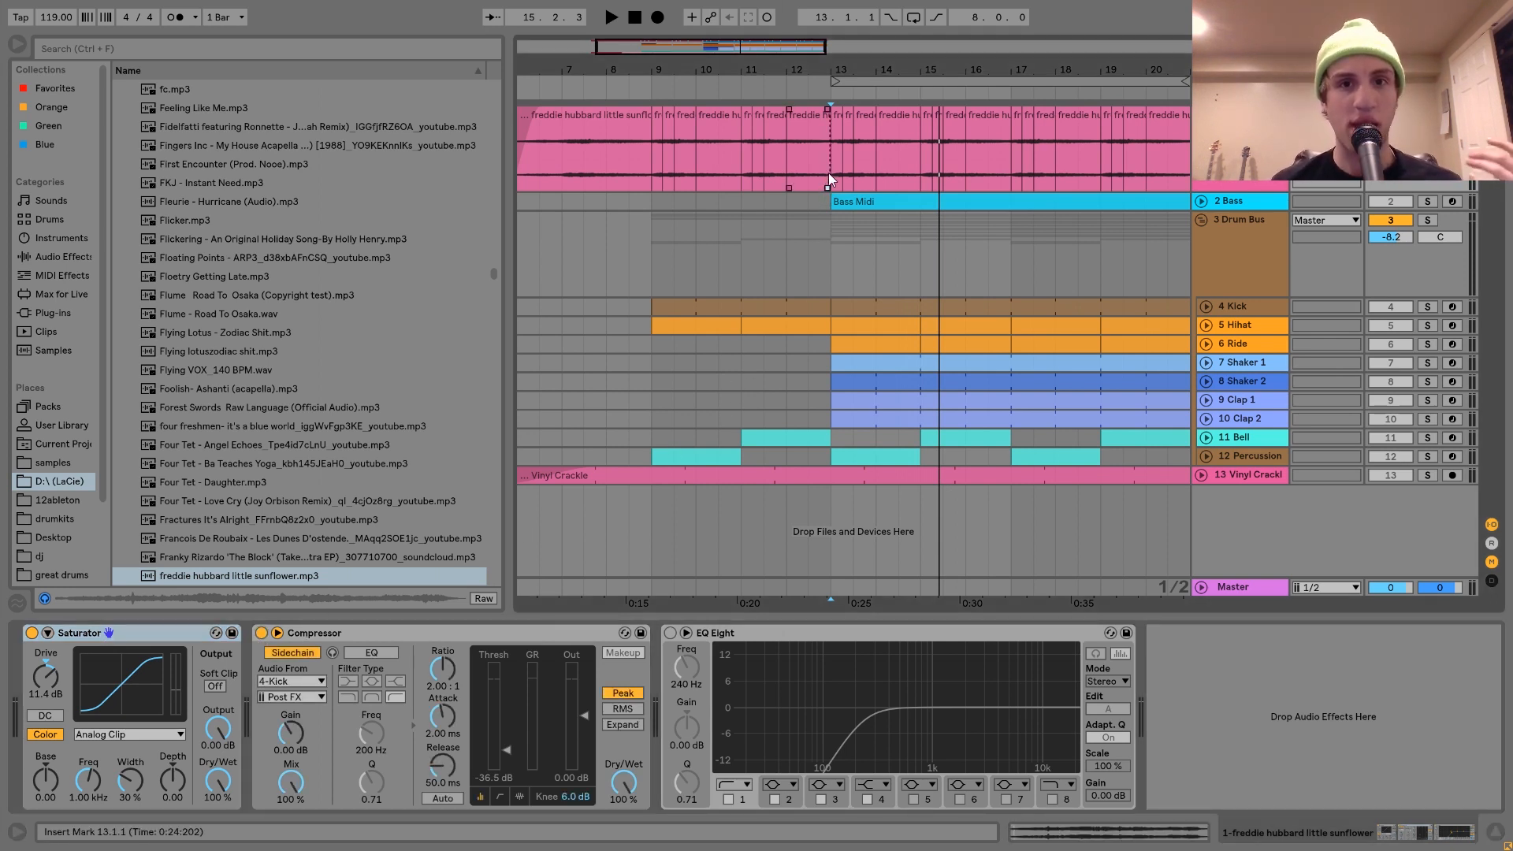
# Step: Play the full arrangement from bar 9, stop it, and turn the sample track's EQ Eight back on
pyautogui.press('space')
pyautogui.click(647, 162)
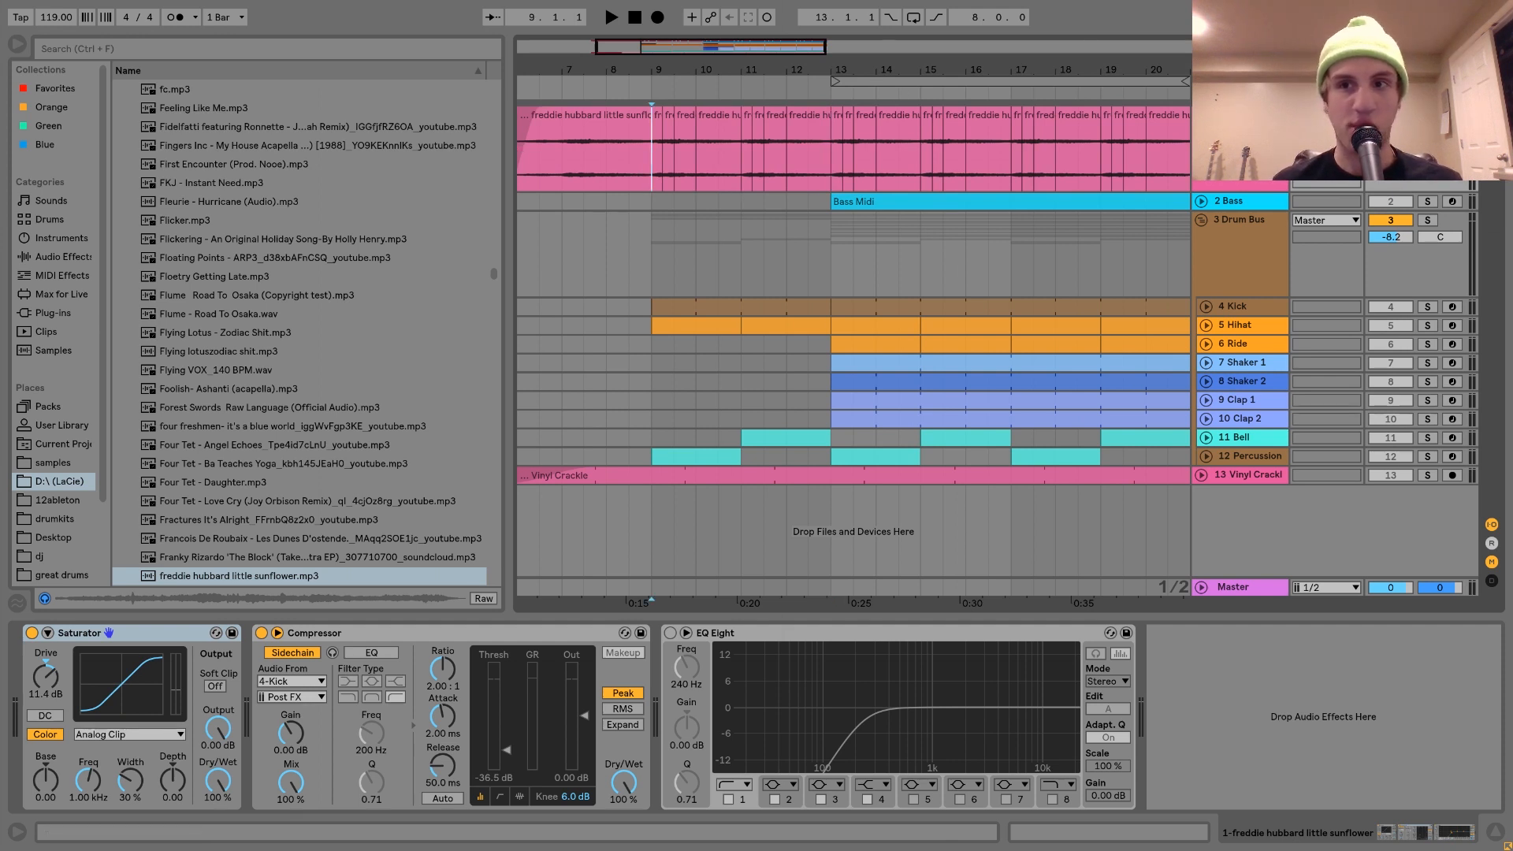
pyautogui.press('space')
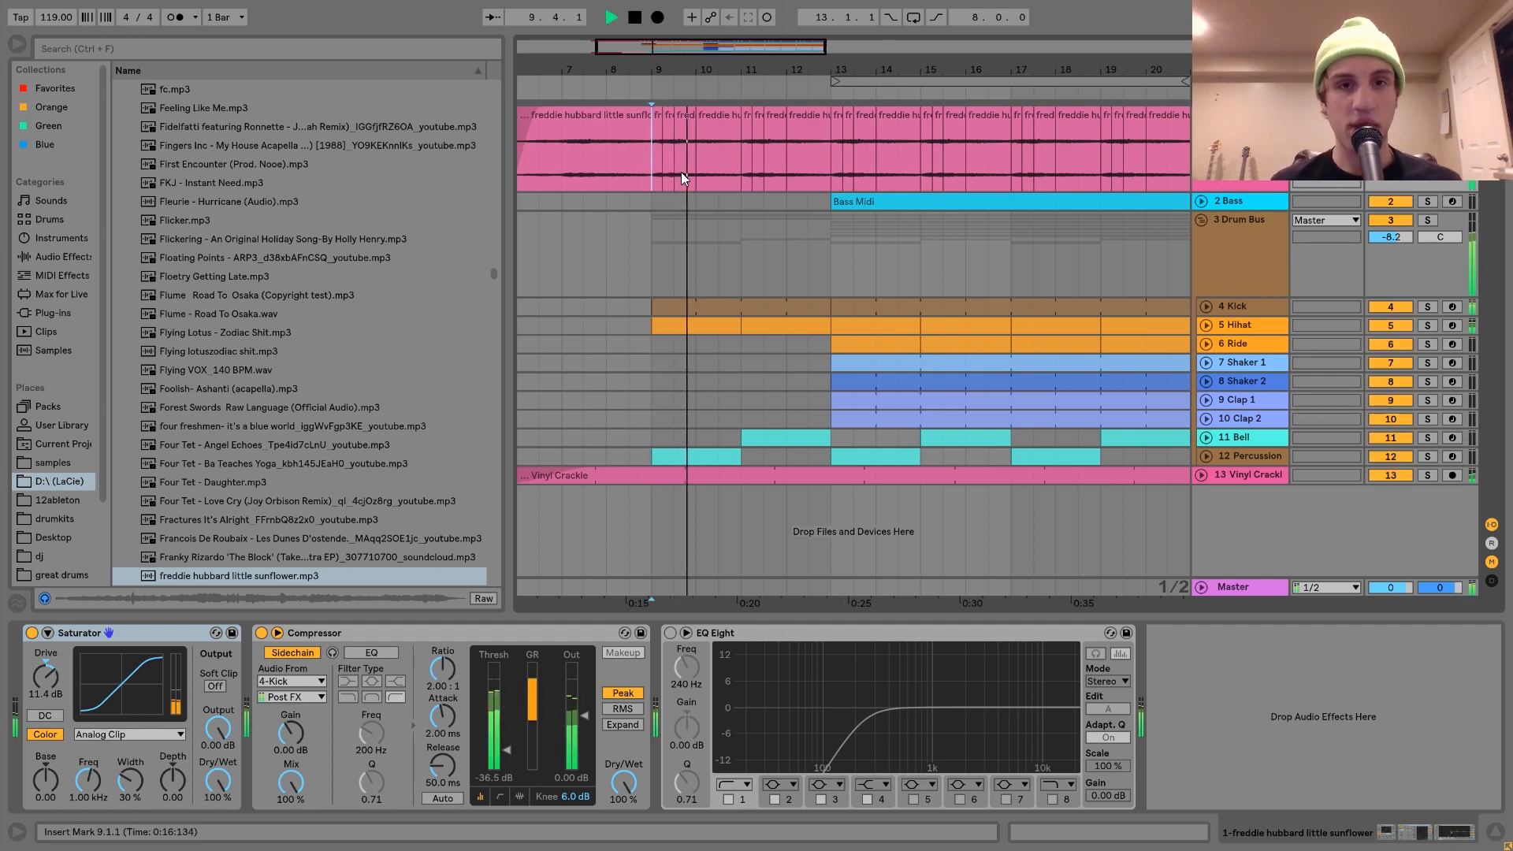
pyautogui.press('space')
pyautogui.click(670, 633)
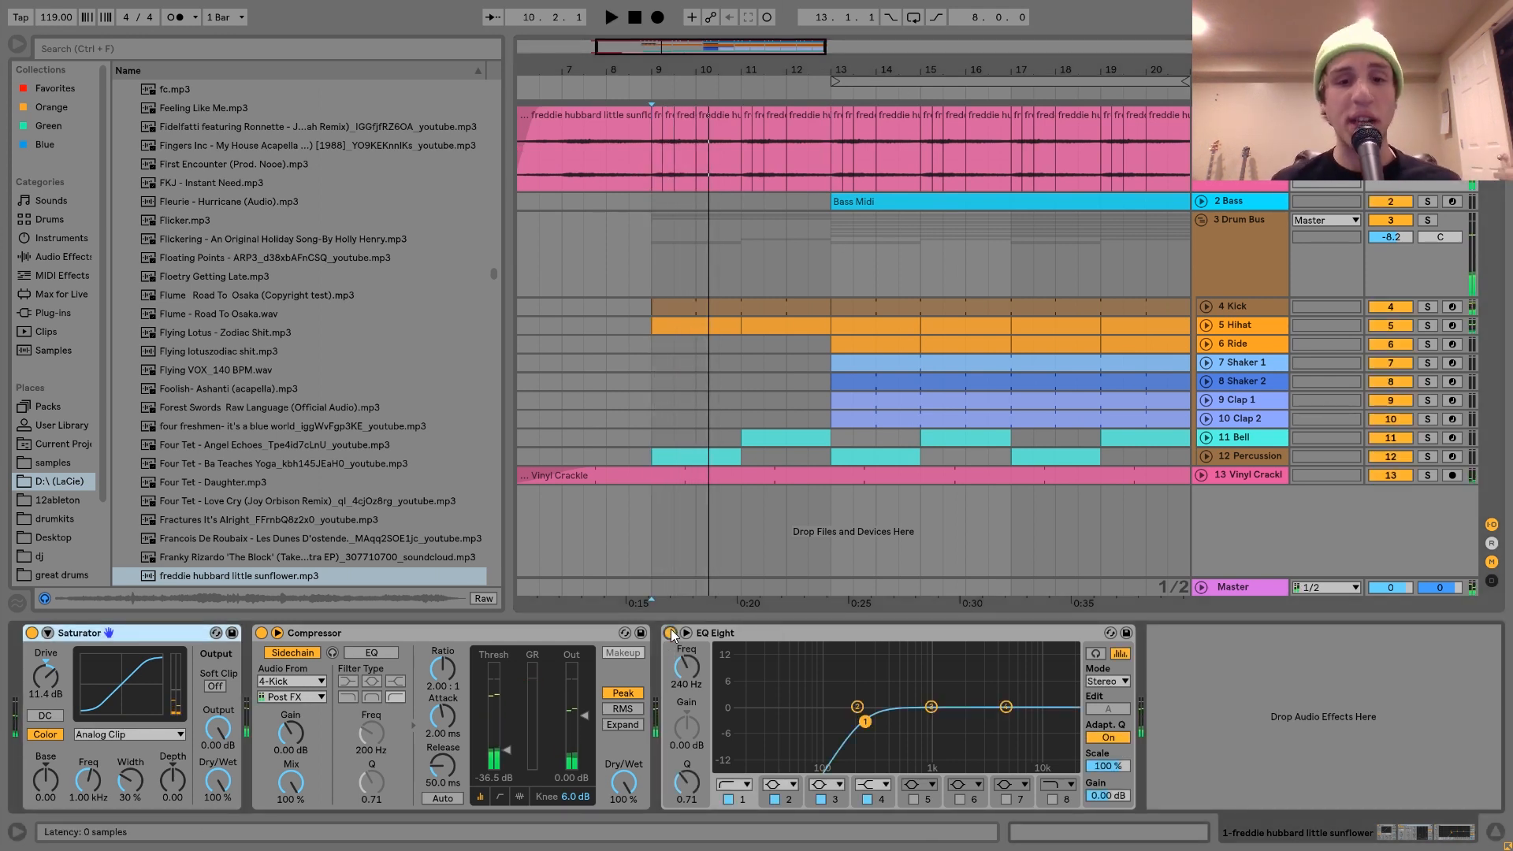
# Step: Switch off band 1 of EQ Eight, play from bar 9 to compare the low end, and switch the band back on
pyautogui.click(729, 800)
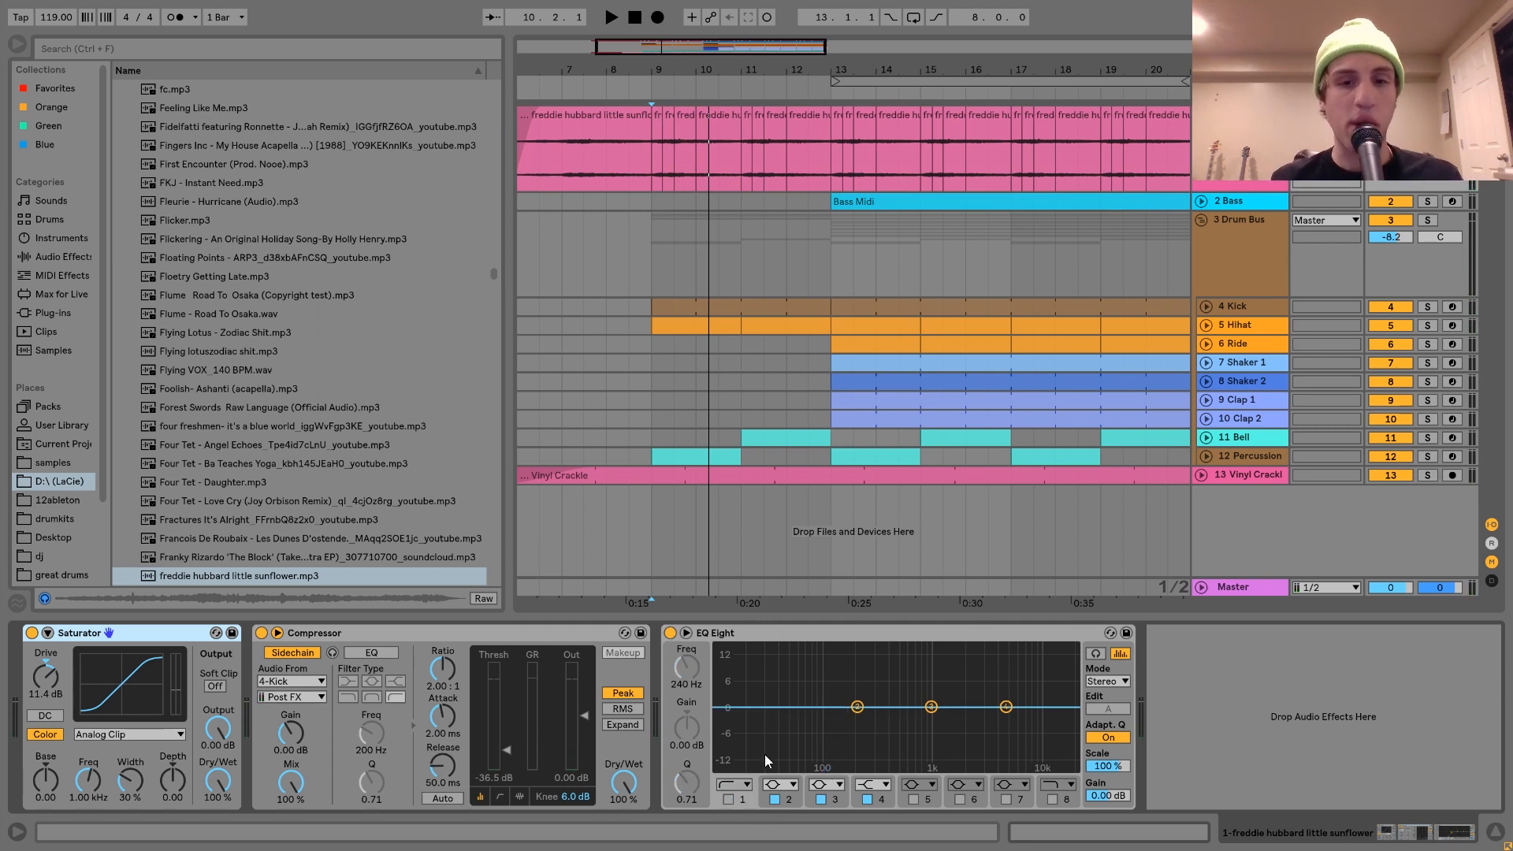
pyautogui.press('space')
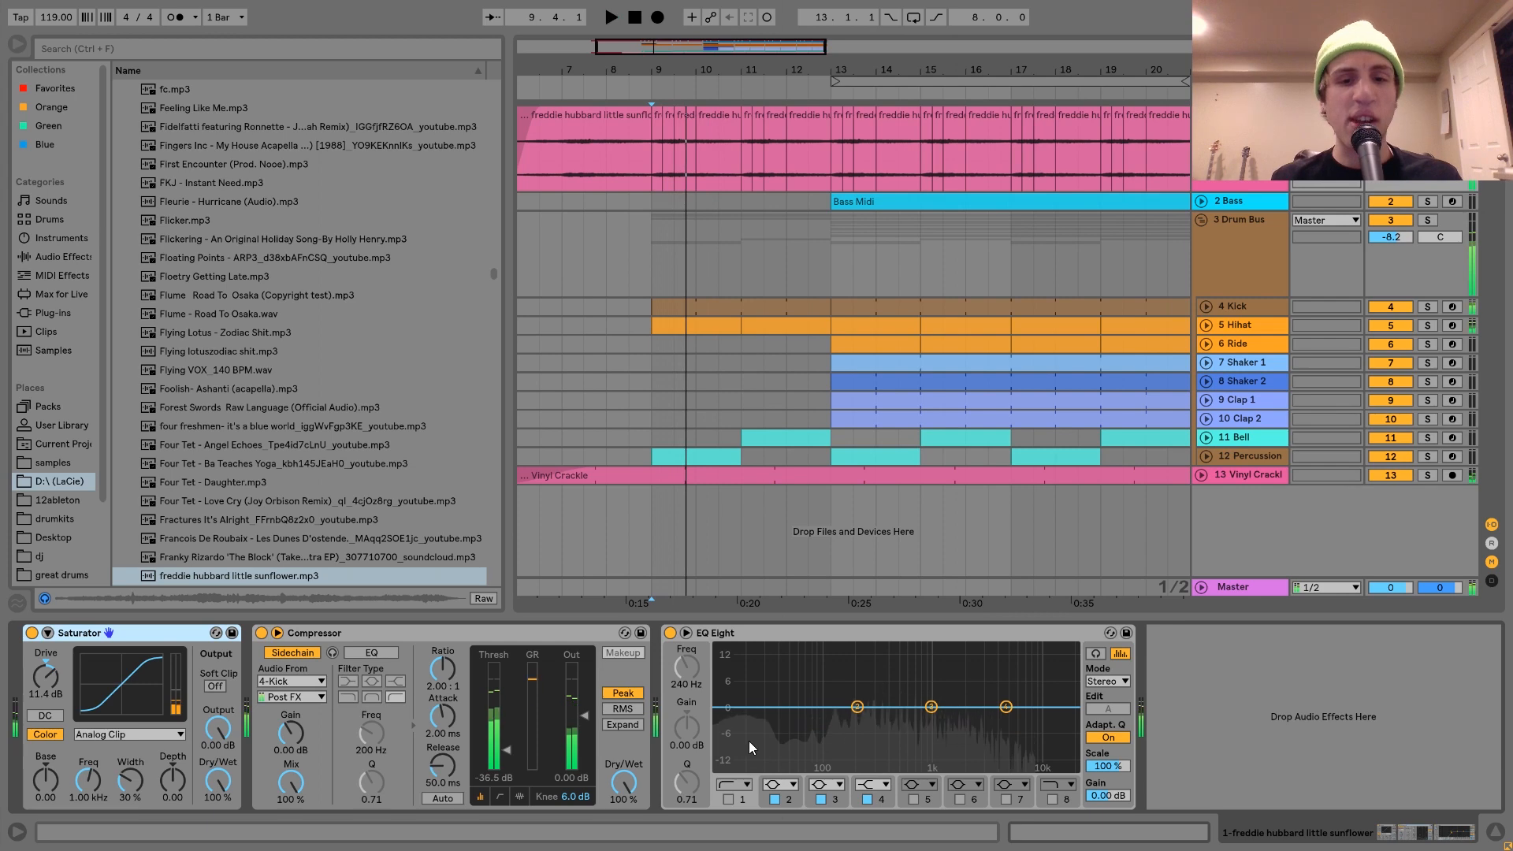
pyautogui.press('space')
pyautogui.click(730, 799)
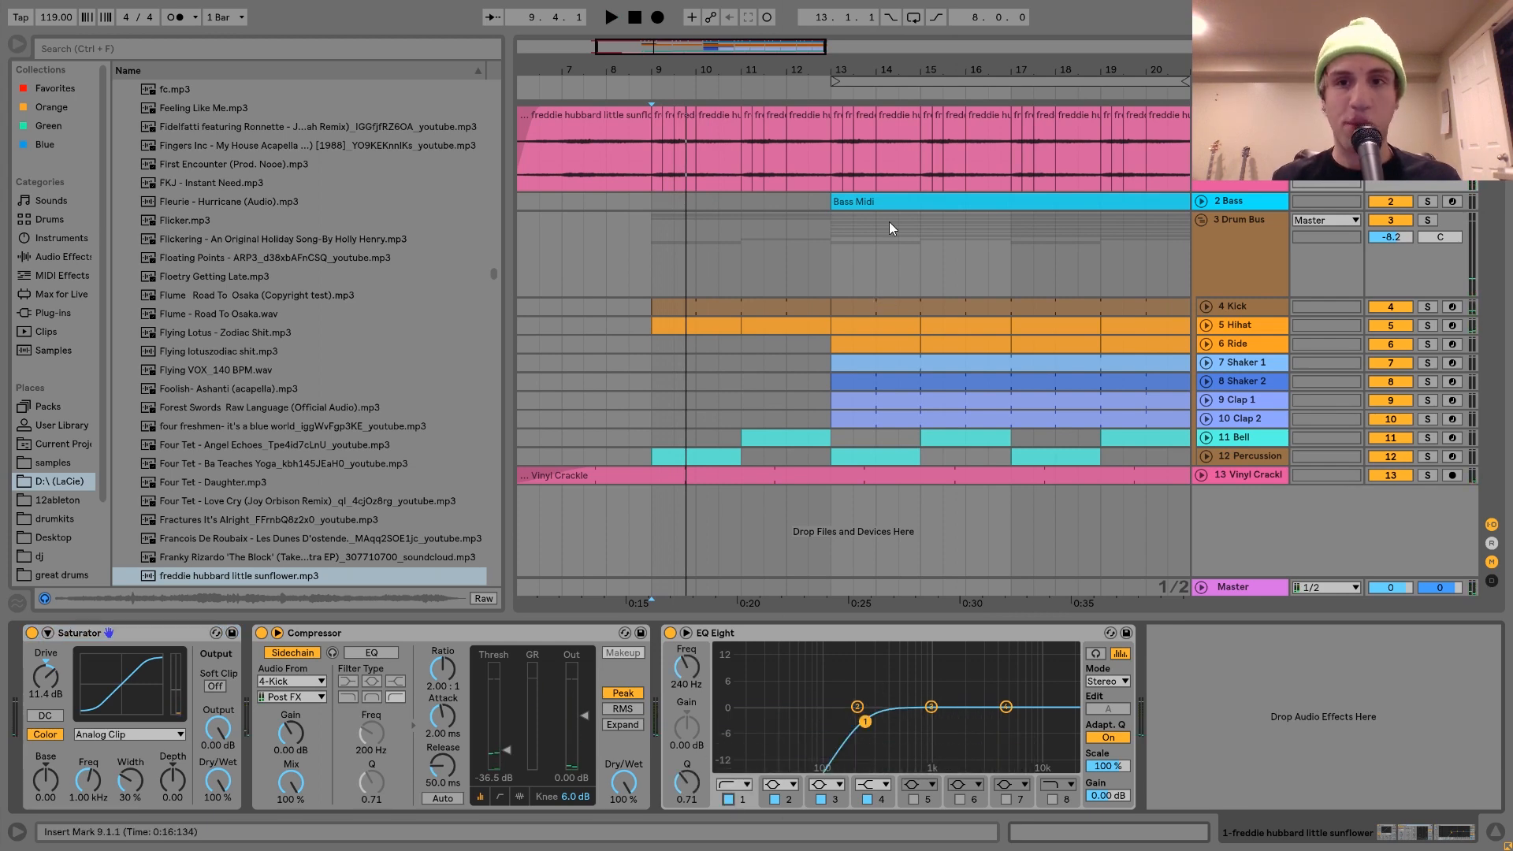
# Step: Select the Bass Midi clip, solo the Bass track and play it from bar 13
pyautogui.click(762, 69)
pyautogui.moveTo(763, 69)
pyautogui.mouseDown()
pyautogui.moveTo(652, 31)
pyautogui.moveTo(764, 61)
pyautogui.moveTo(668, 77)
pyautogui.moveTo(937, 86)
pyautogui.moveTo(915, 95)
pyautogui.moveTo(910, 75)
pyautogui.moveTo(852, 73)
pyautogui.moveTo(1008, 73)
pyautogui.moveTo(930, 87)
pyautogui.moveTo(784, 69)
pyautogui.mouseUp()
pyautogui.click(792, 202)
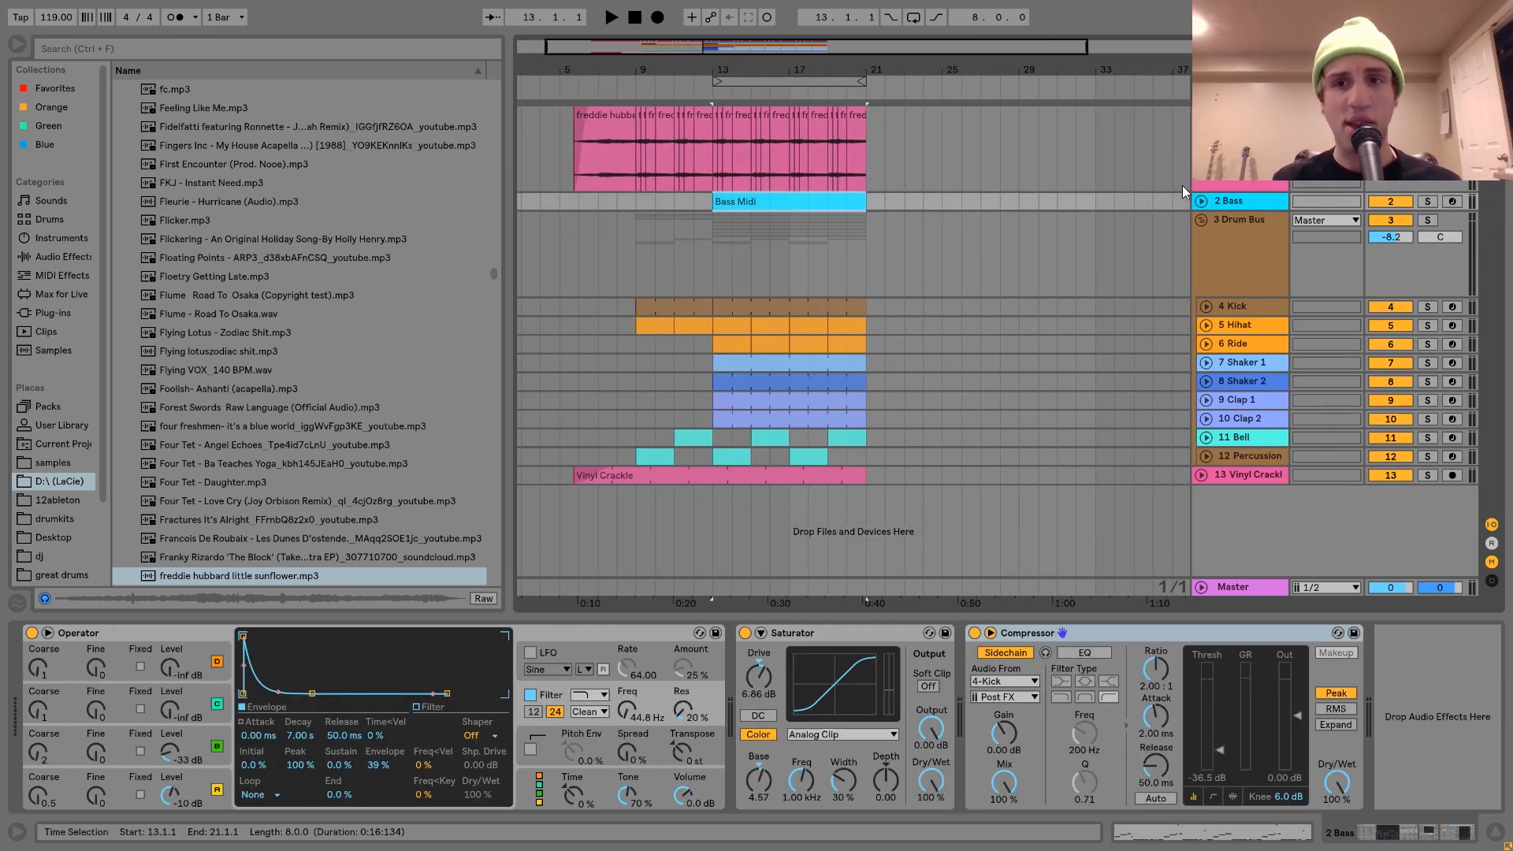
pyautogui.click(1427, 202)
pyautogui.press('space')
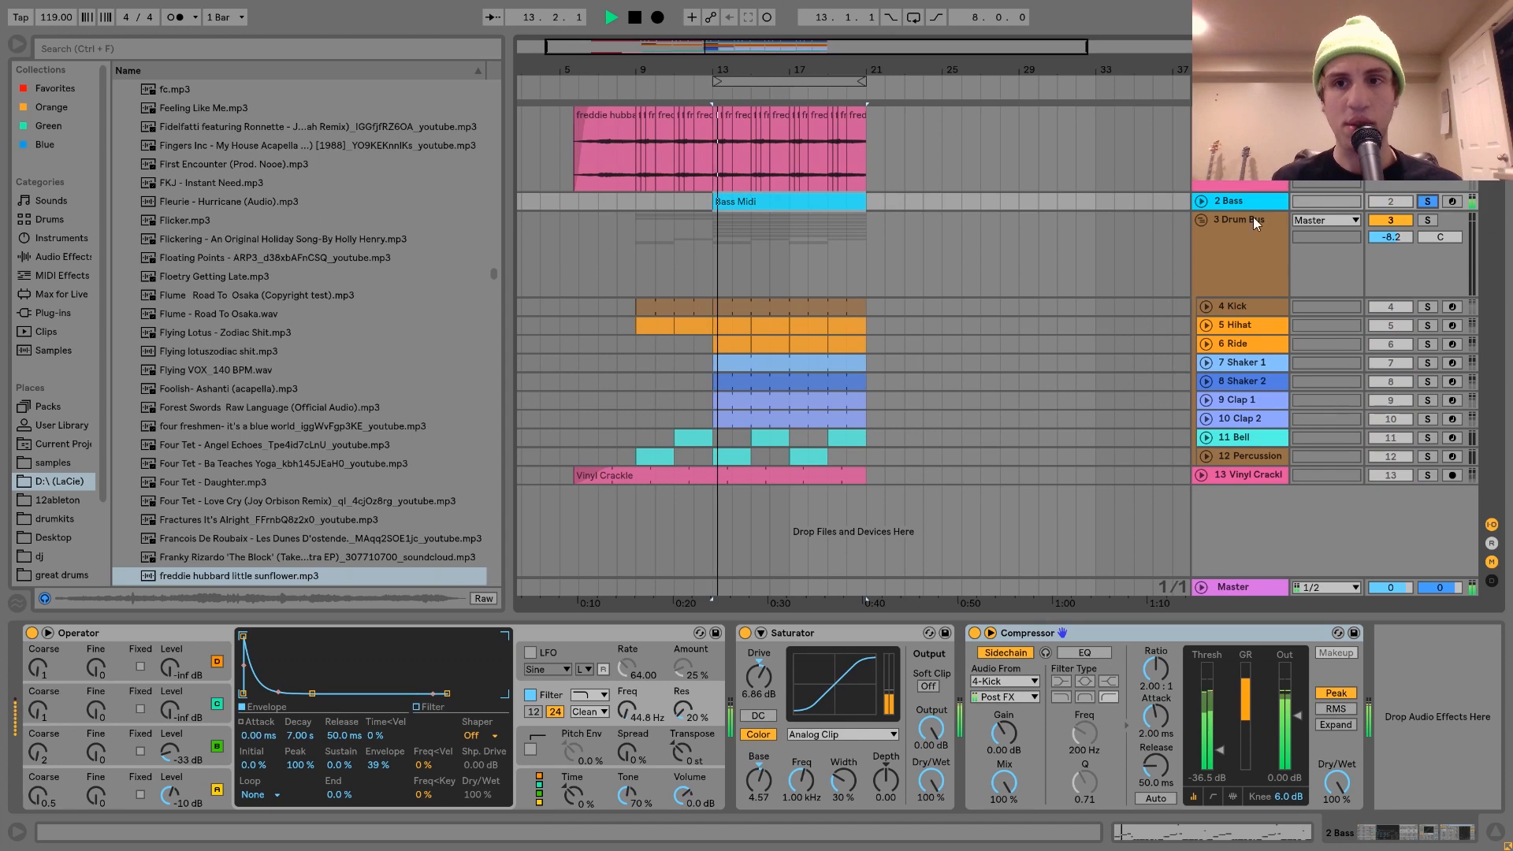
# Step: Unfold the Bass track, unsolo it to hear it in the full mix, and solo it again before stopping playback
pyautogui.click(1202, 201)
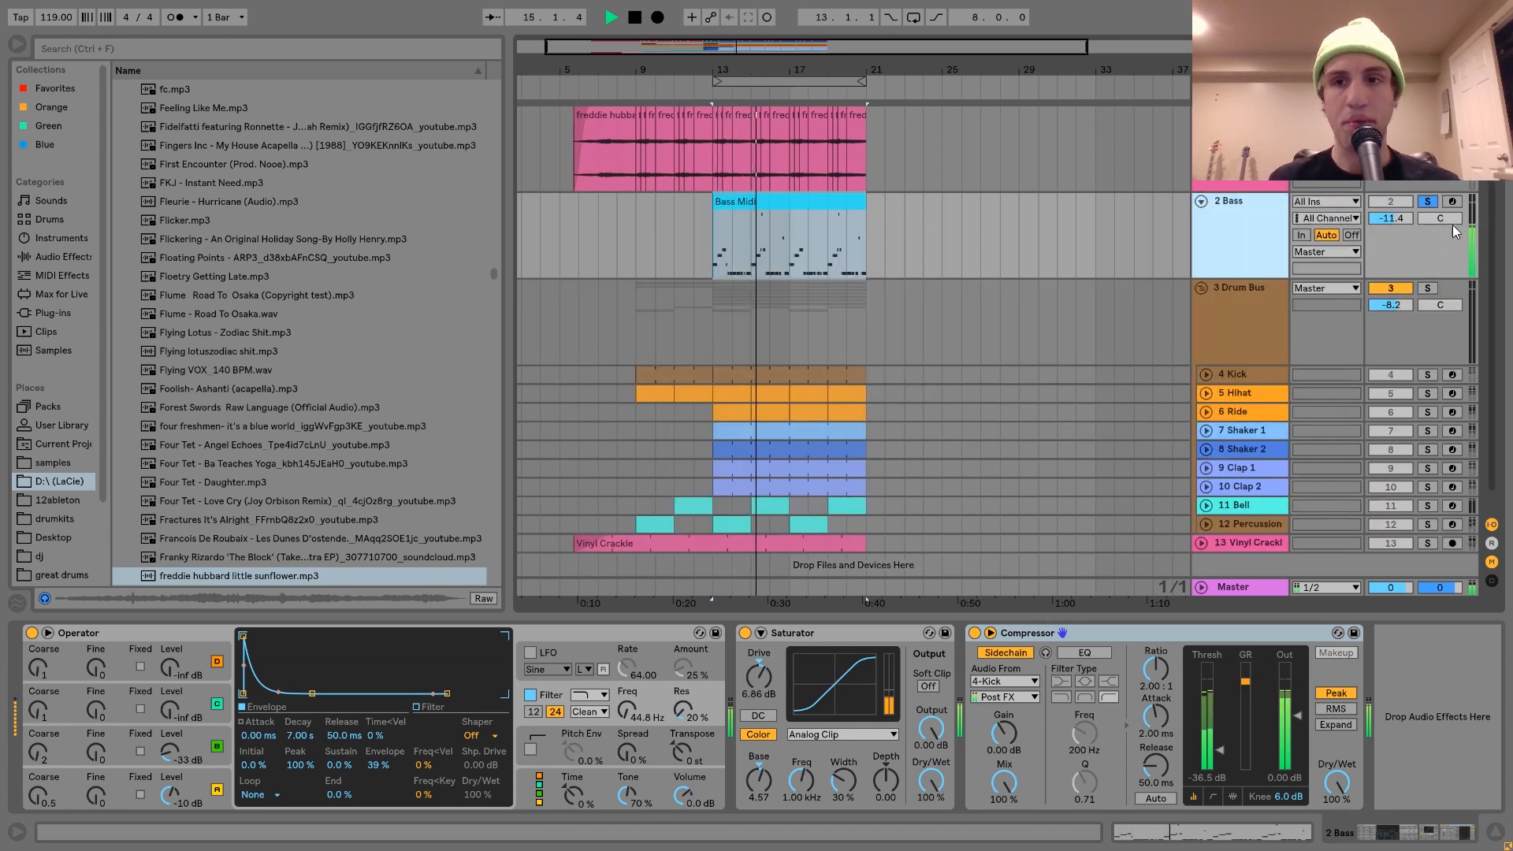
pyautogui.click(1433, 202)
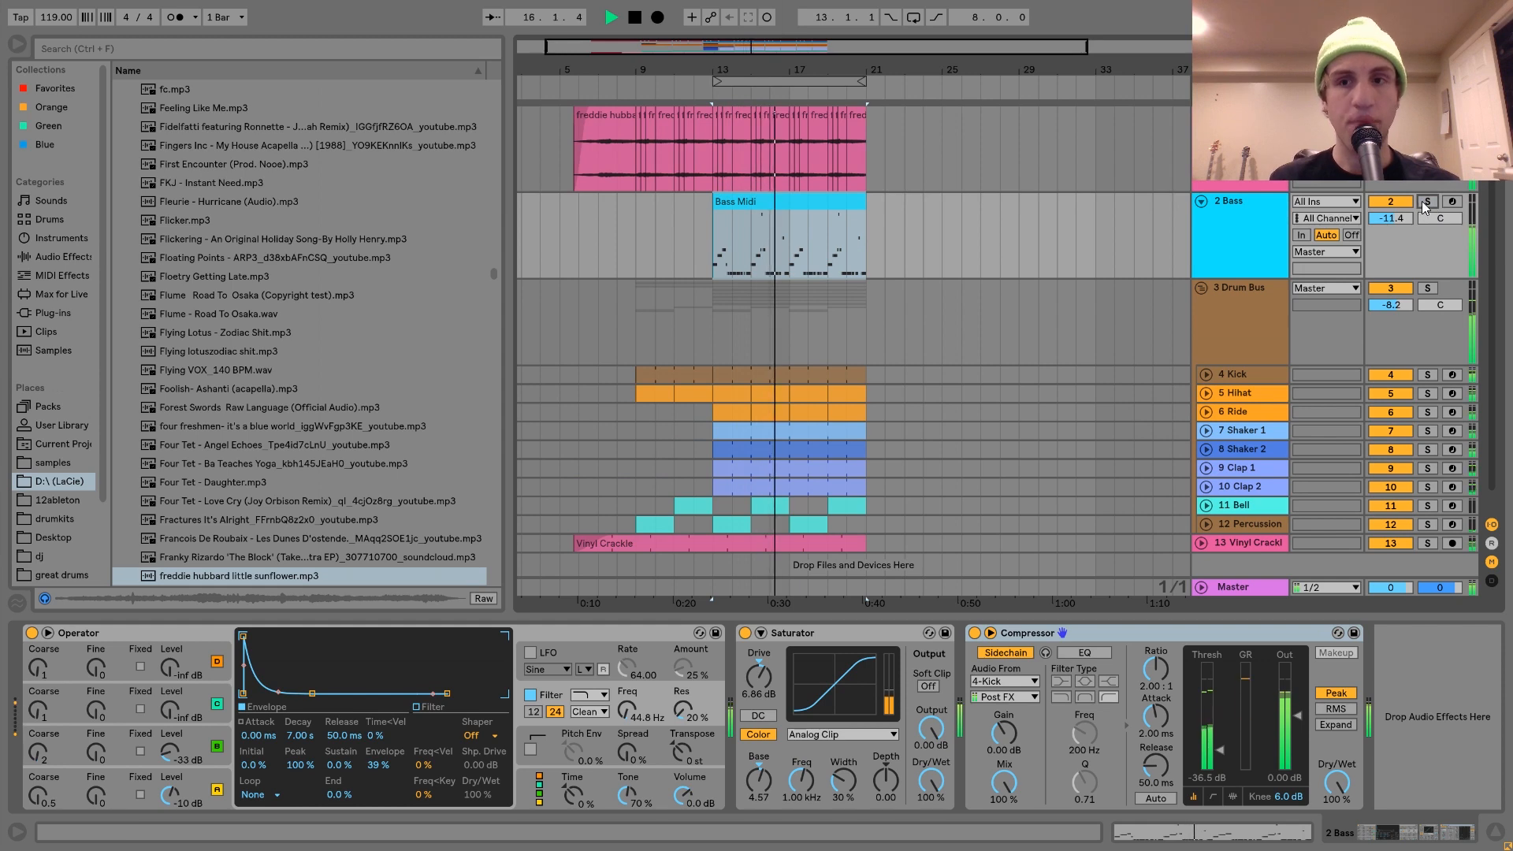
pyautogui.click(1427, 202)
pyautogui.press('space')
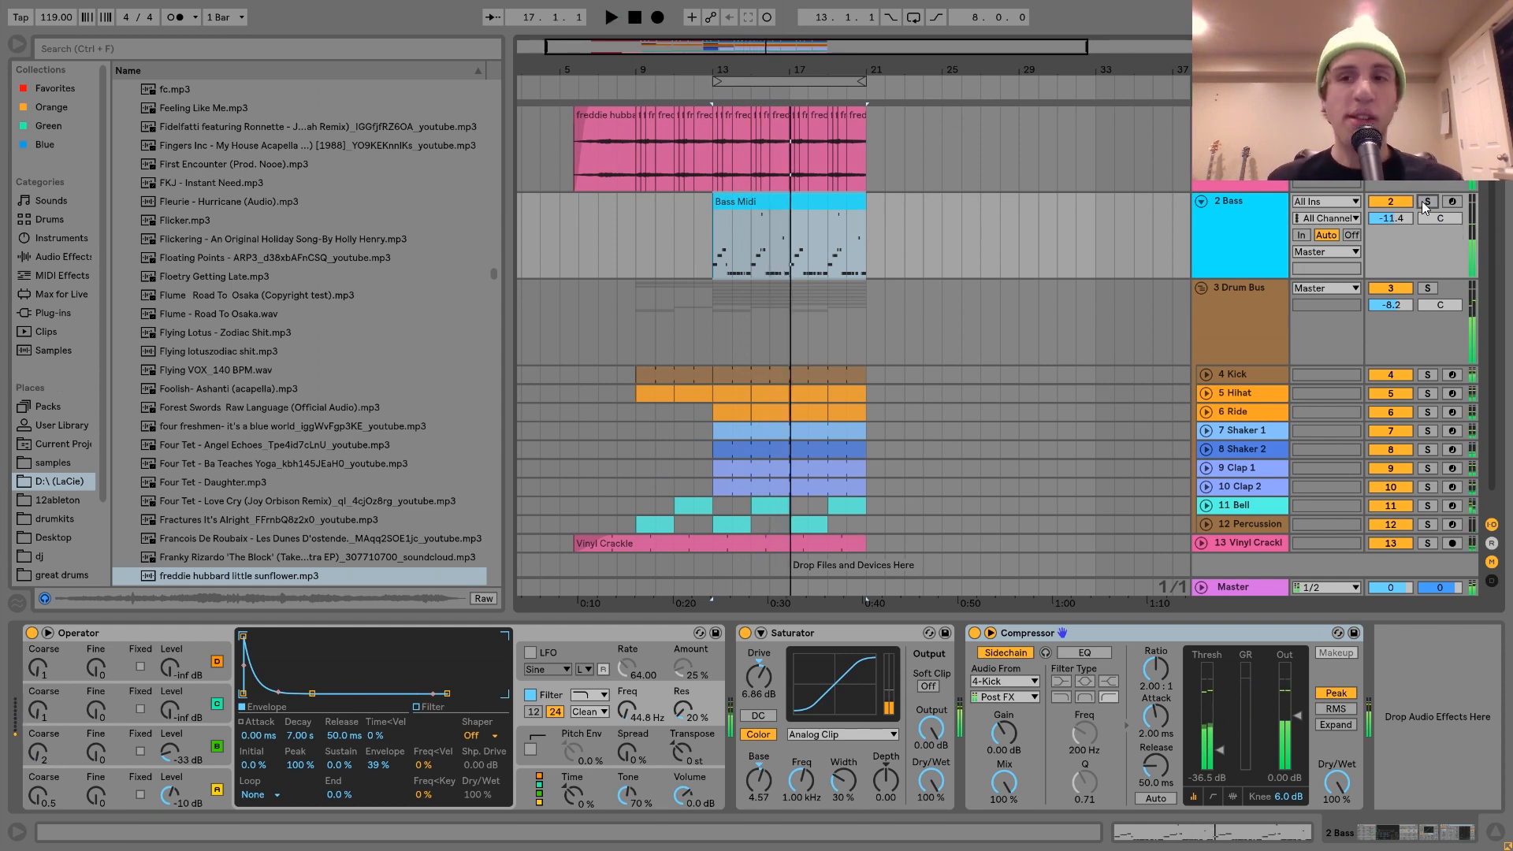
# Step: Open the Bass Midi clip's notes, fit its full pitch range in view and play the soloed bassline
pyautogui.doubleClick(766, 206)
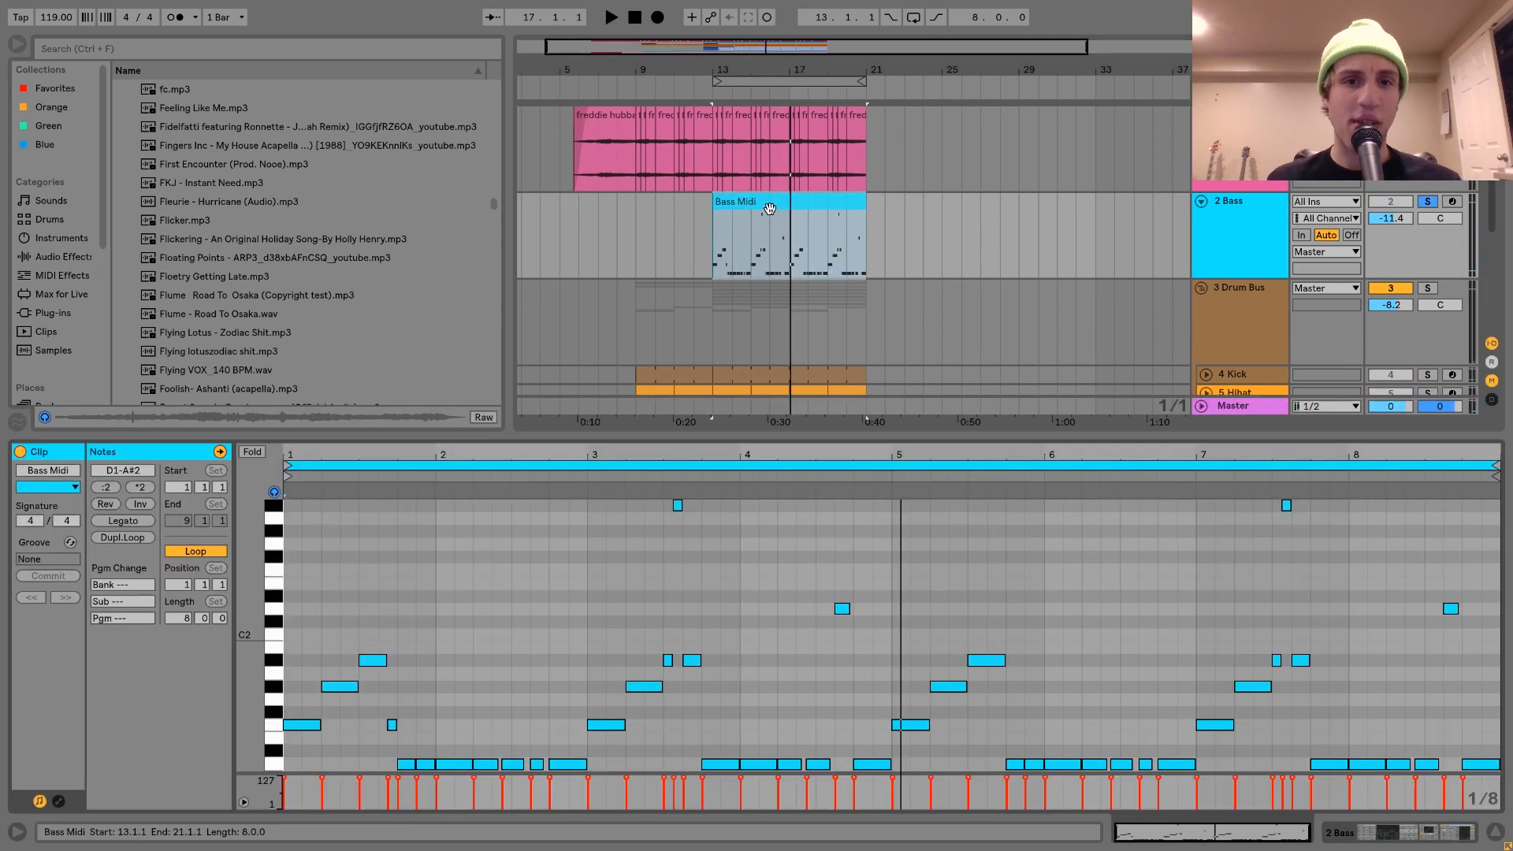
pyautogui.scroll(-4, 506, 674)
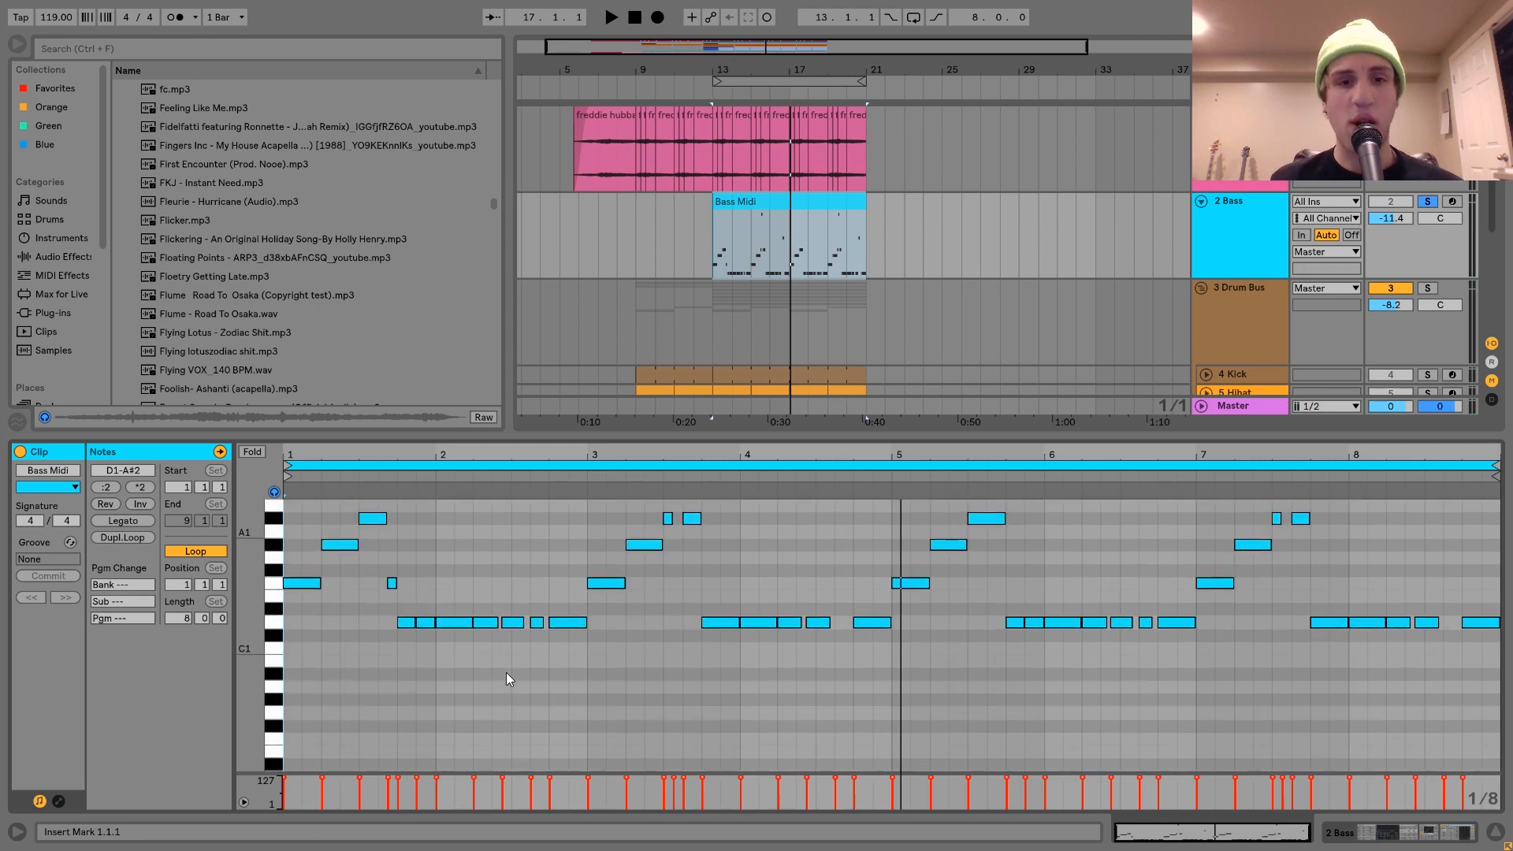
pyautogui.scroll(3, 506, 673)
pyautogui.moveTo(251, 683); pyautogui.dragTo(236, 660)
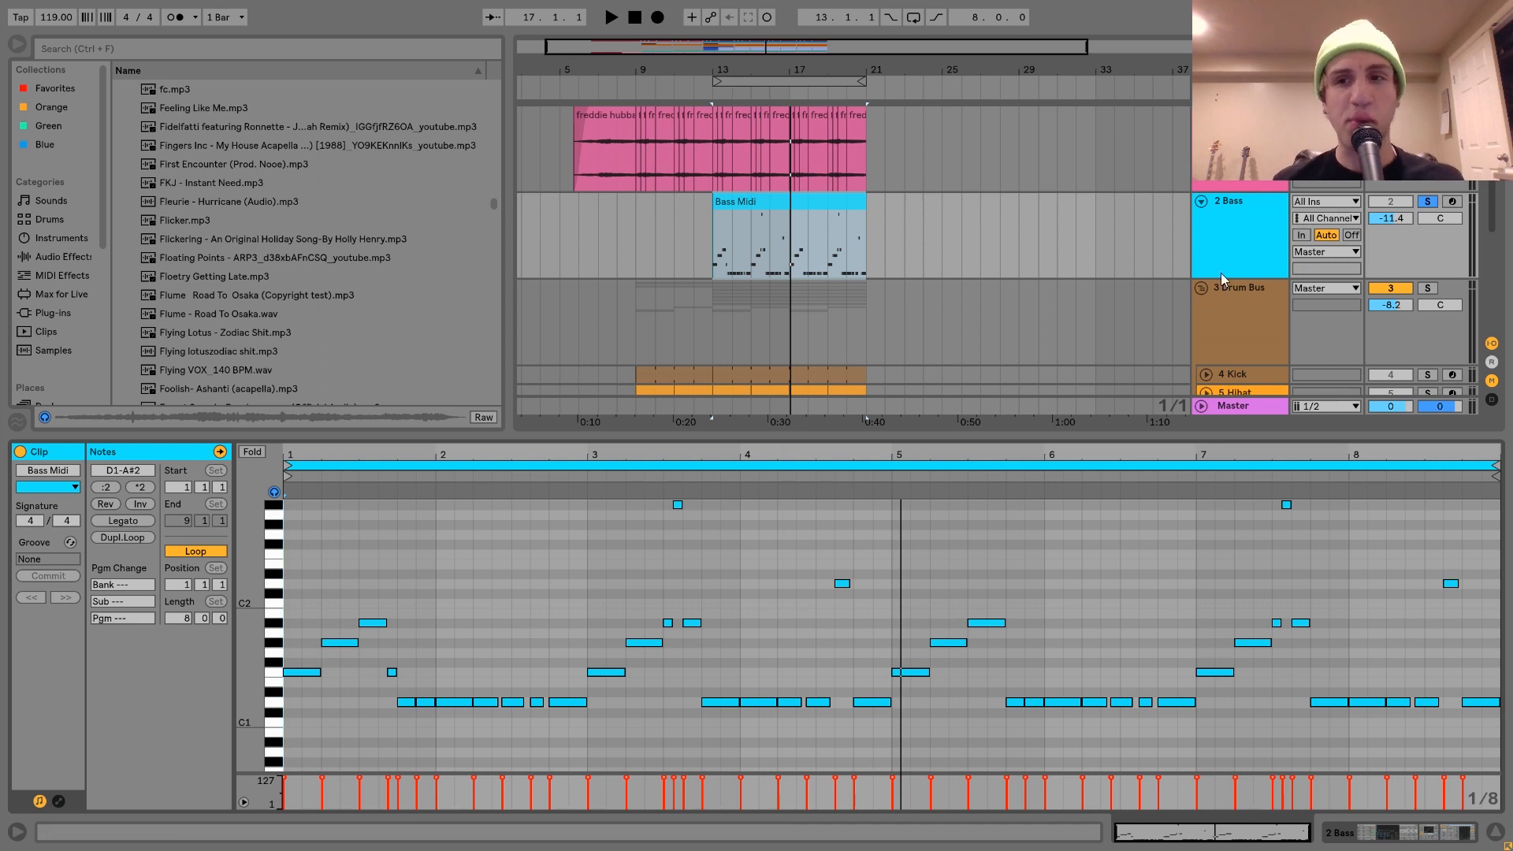
pyautogui.press('space')
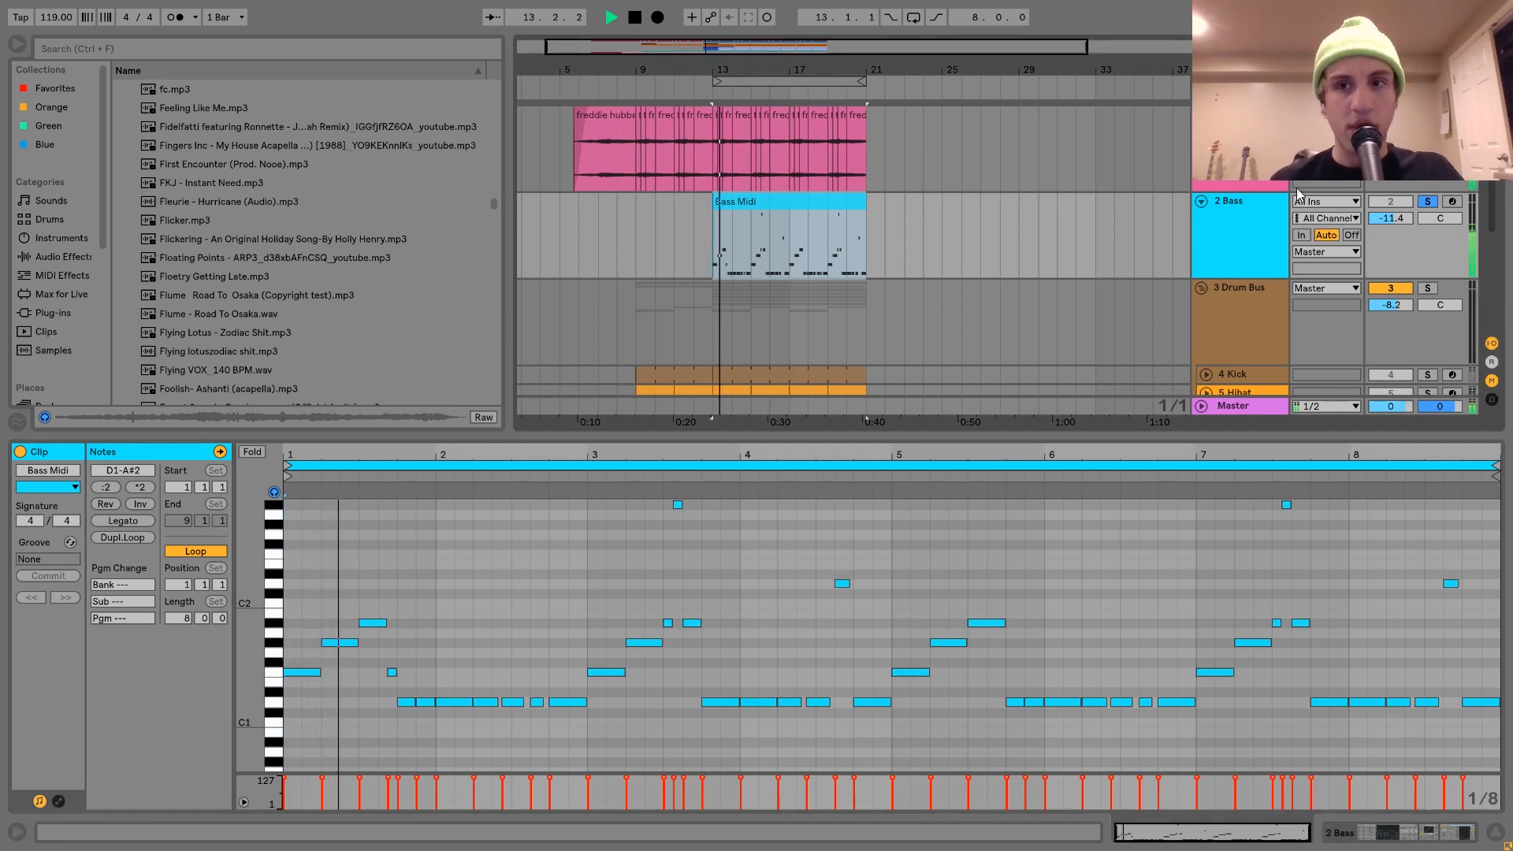
pyautogui.press('space')
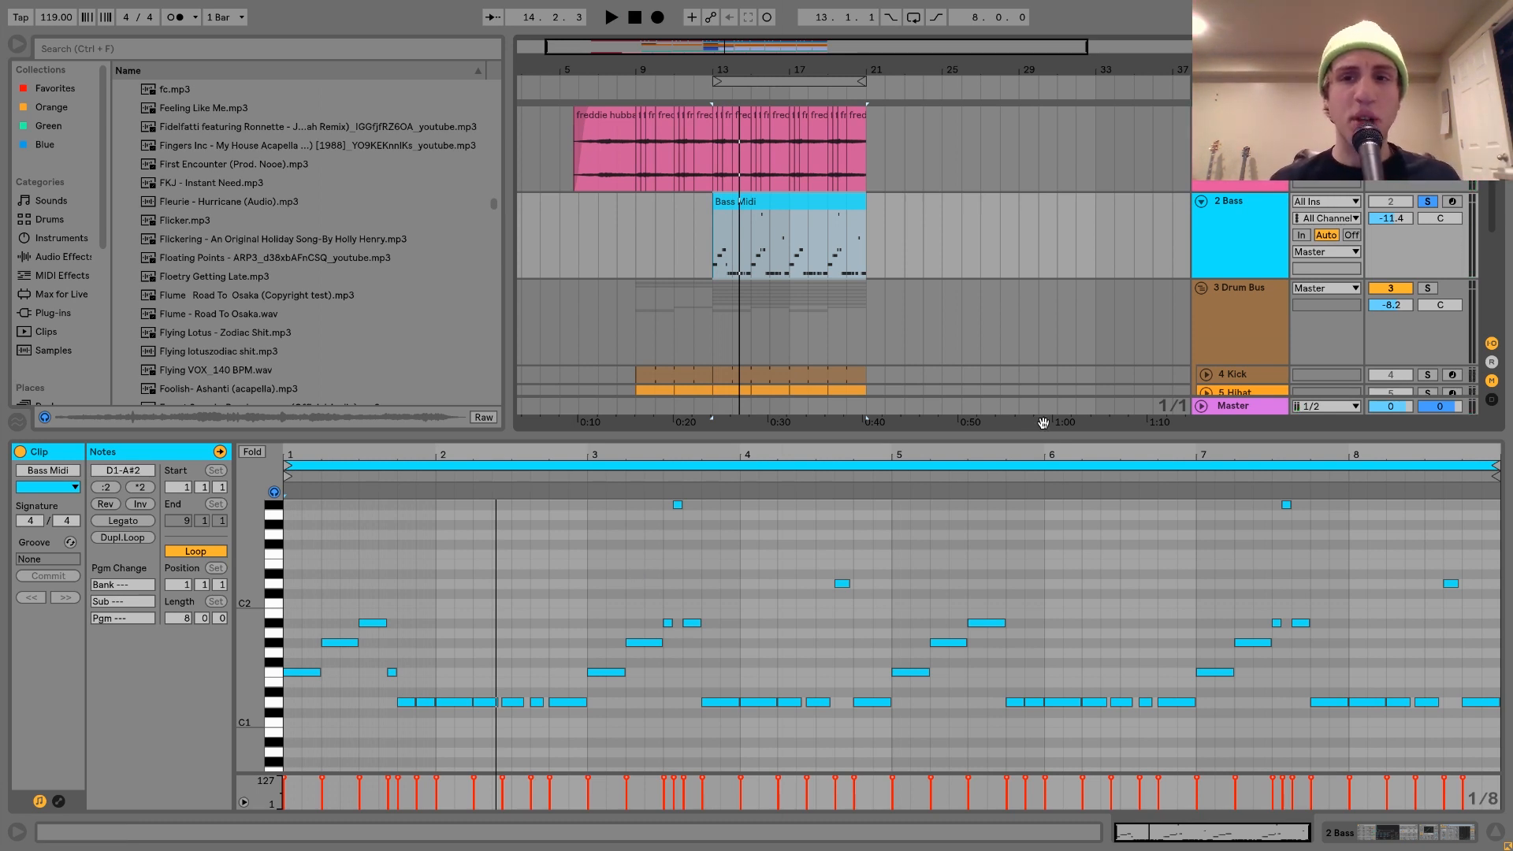
# Step: Replay the bassline and examine the repeated low notes around bar 2 of the Bass Midi clip up close
pyautogui.click(753, 533)
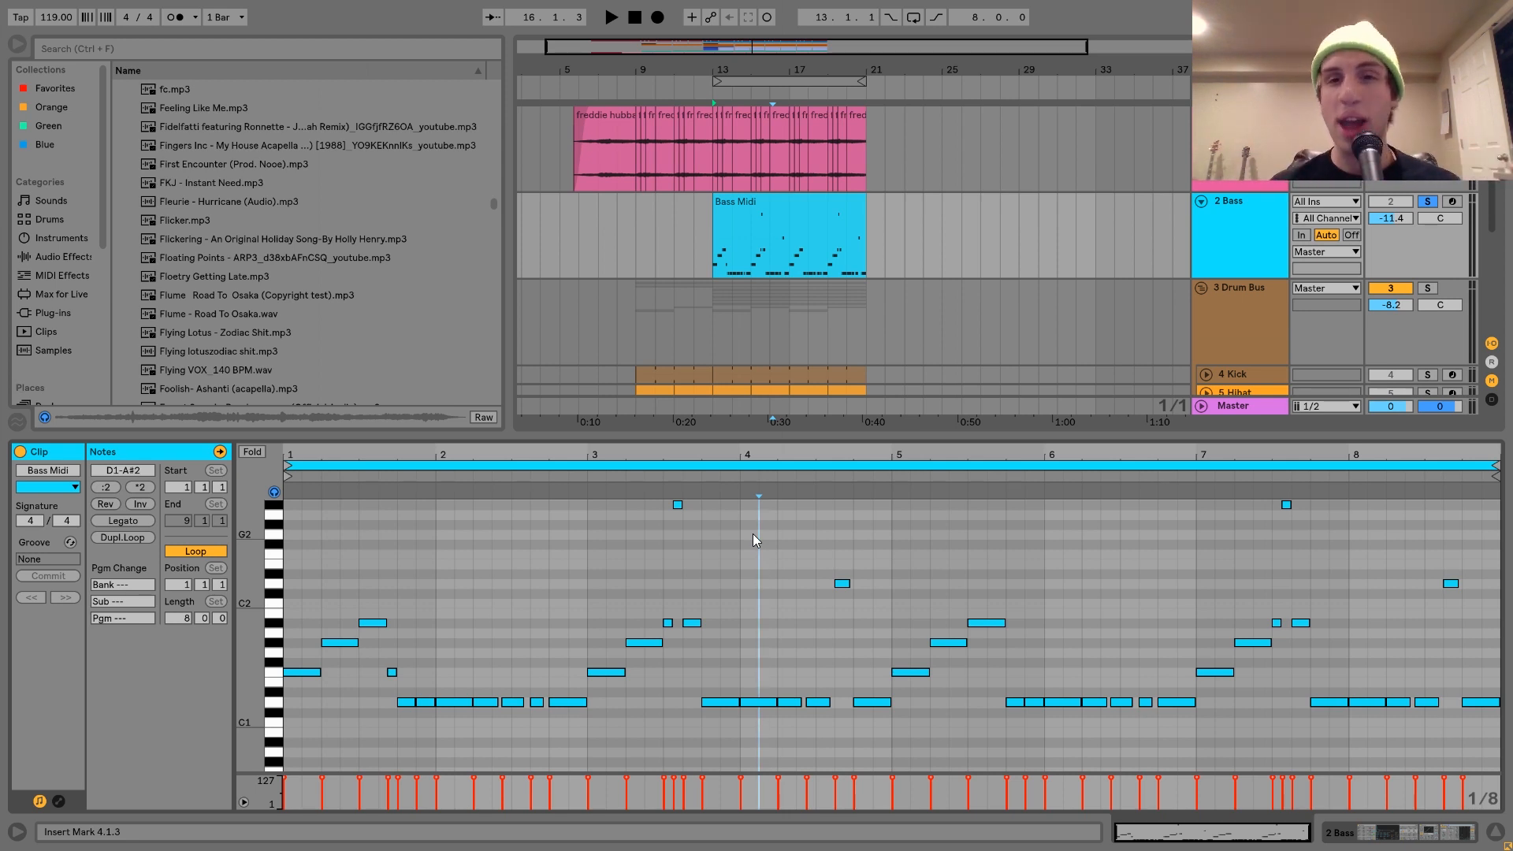
pyautogui.press('space')
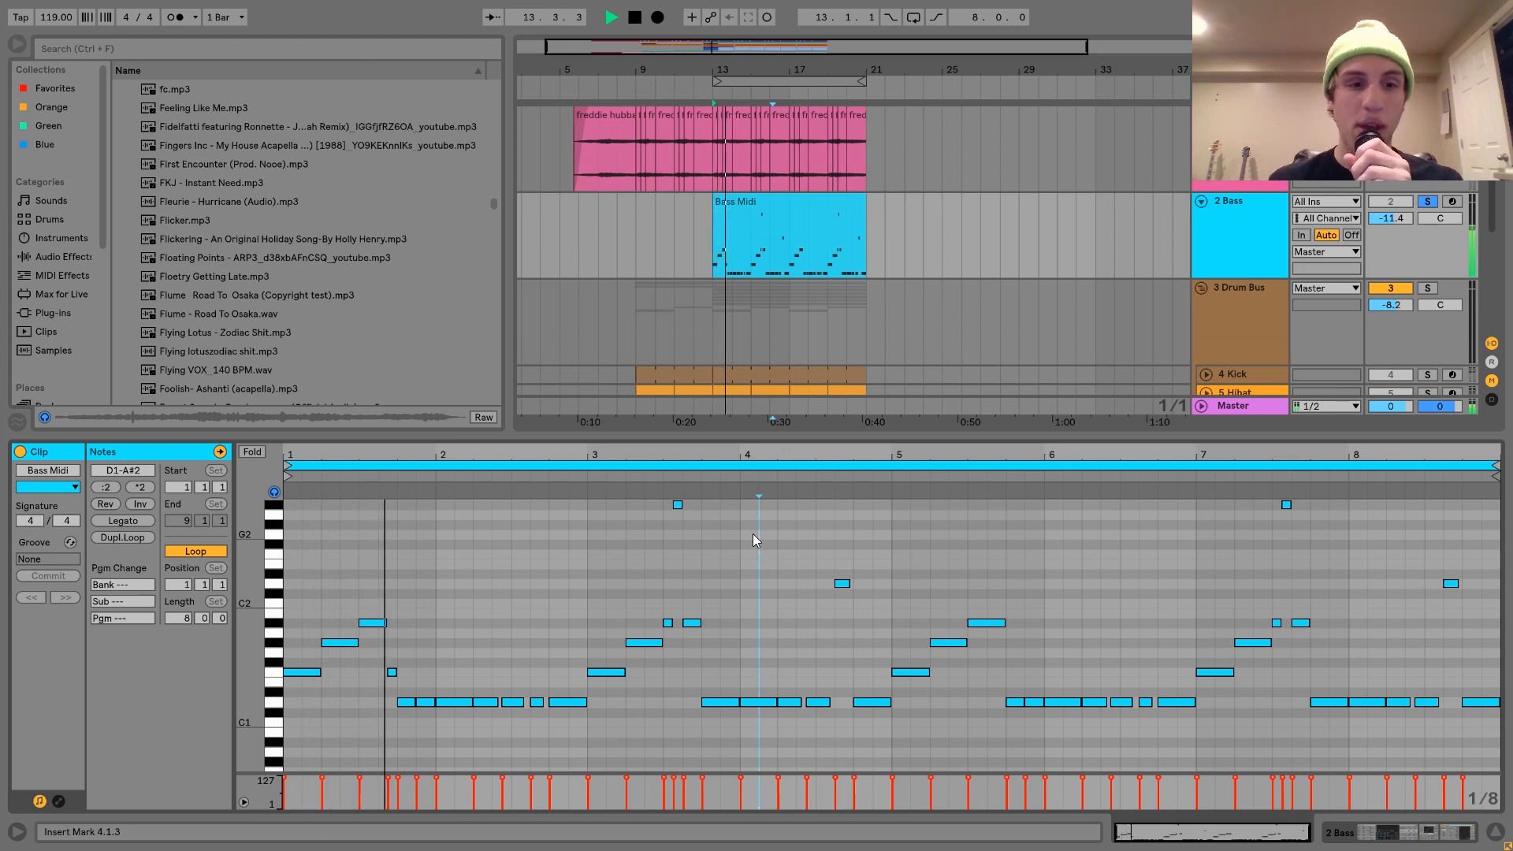
pyautogui.press('space')
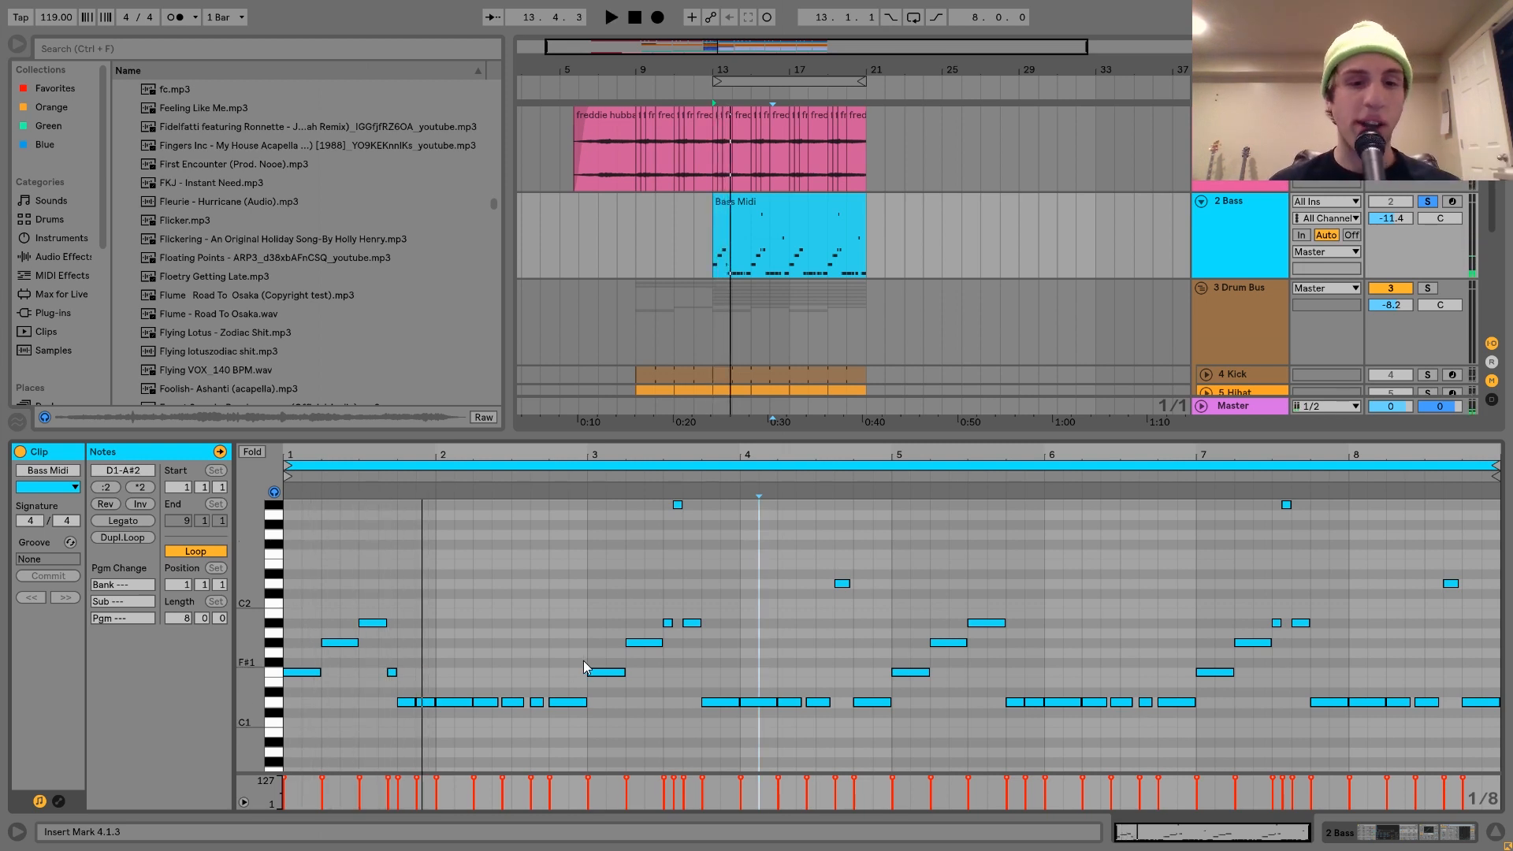
pyautogui.press('+')
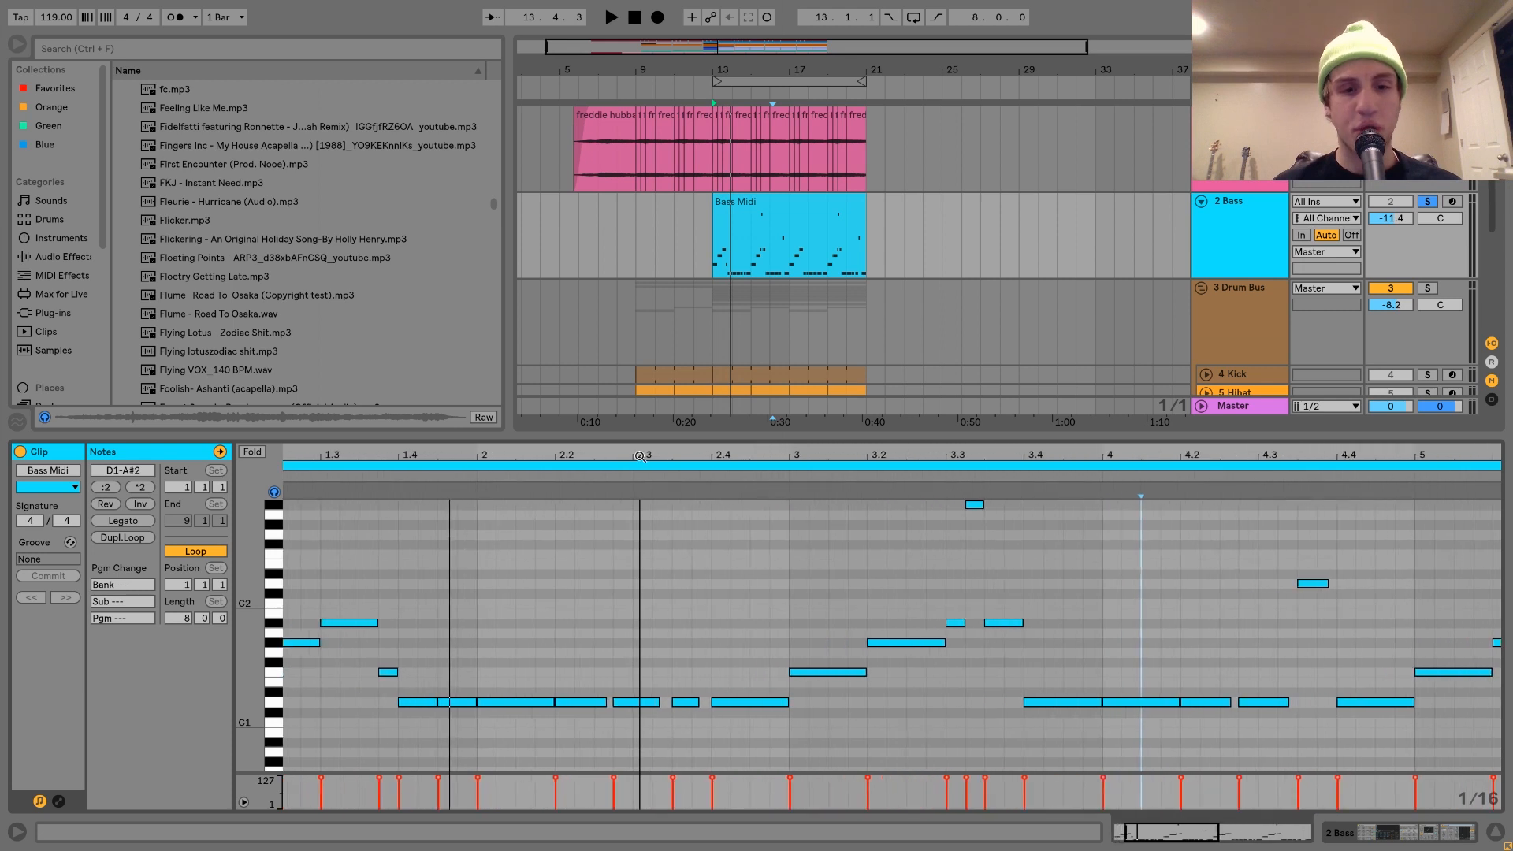
pyautogui.click(634, 698)
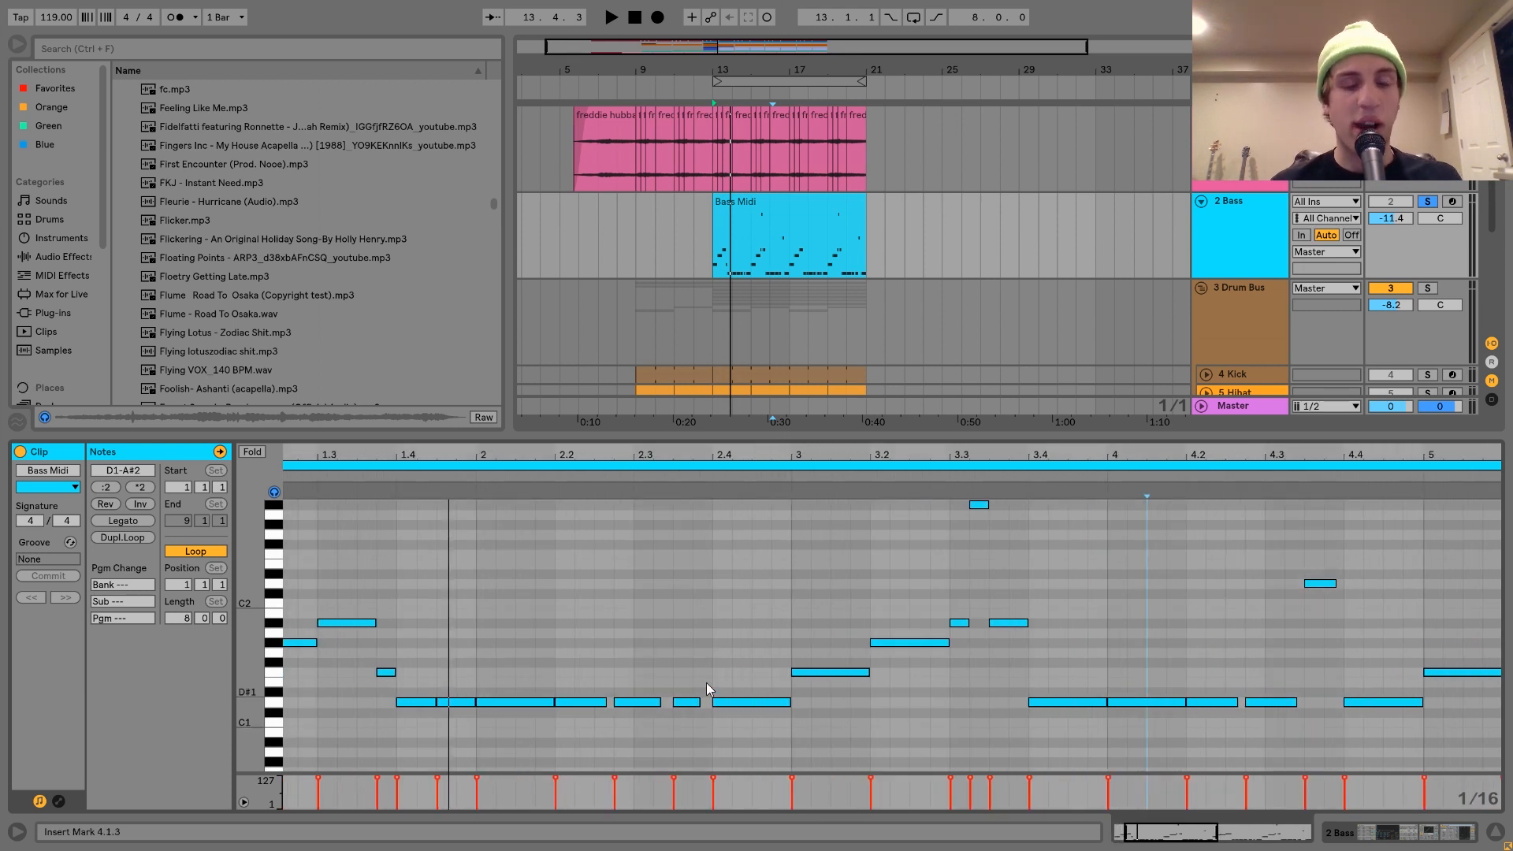
pyautogui.click(526, 493)
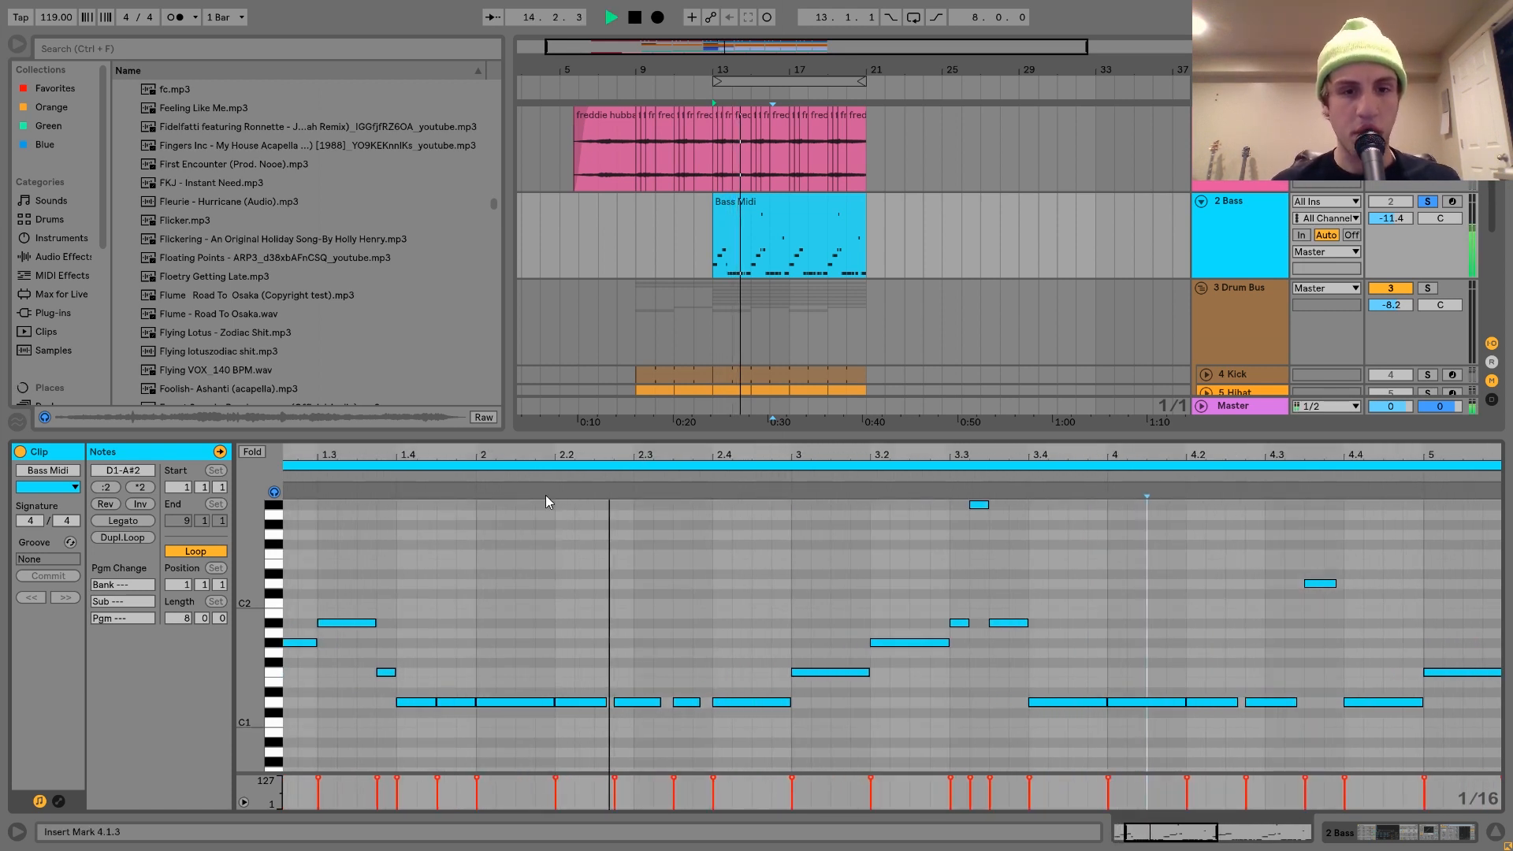
pyautogui.press('space')
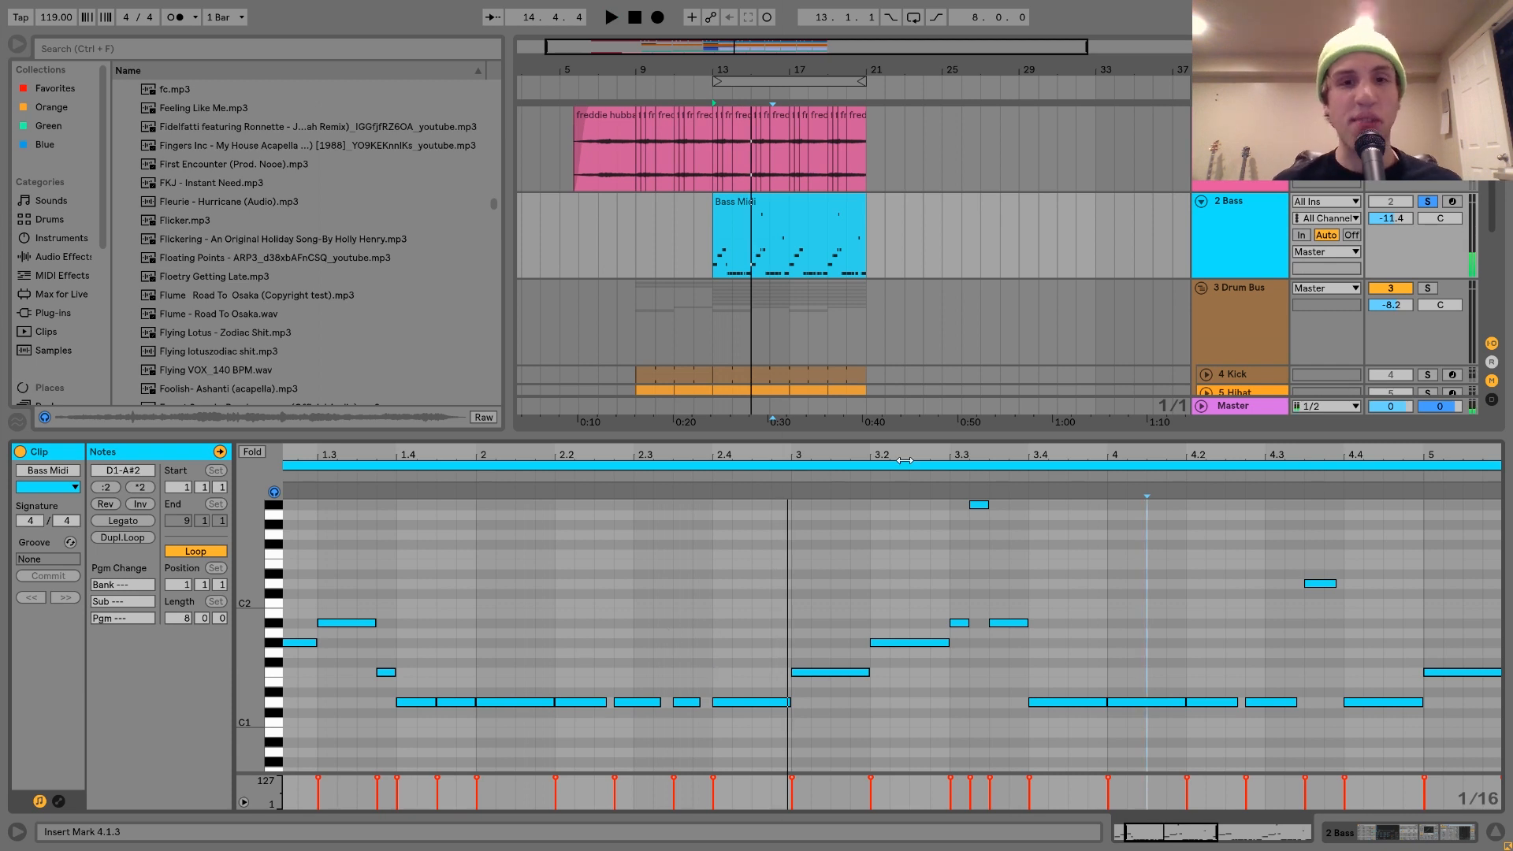
# Step: Select the two D1 notes between 1.4.3 and 2.2.1 in the Bass Midi clip and play the bassline
pyautogui.click(732, 263)
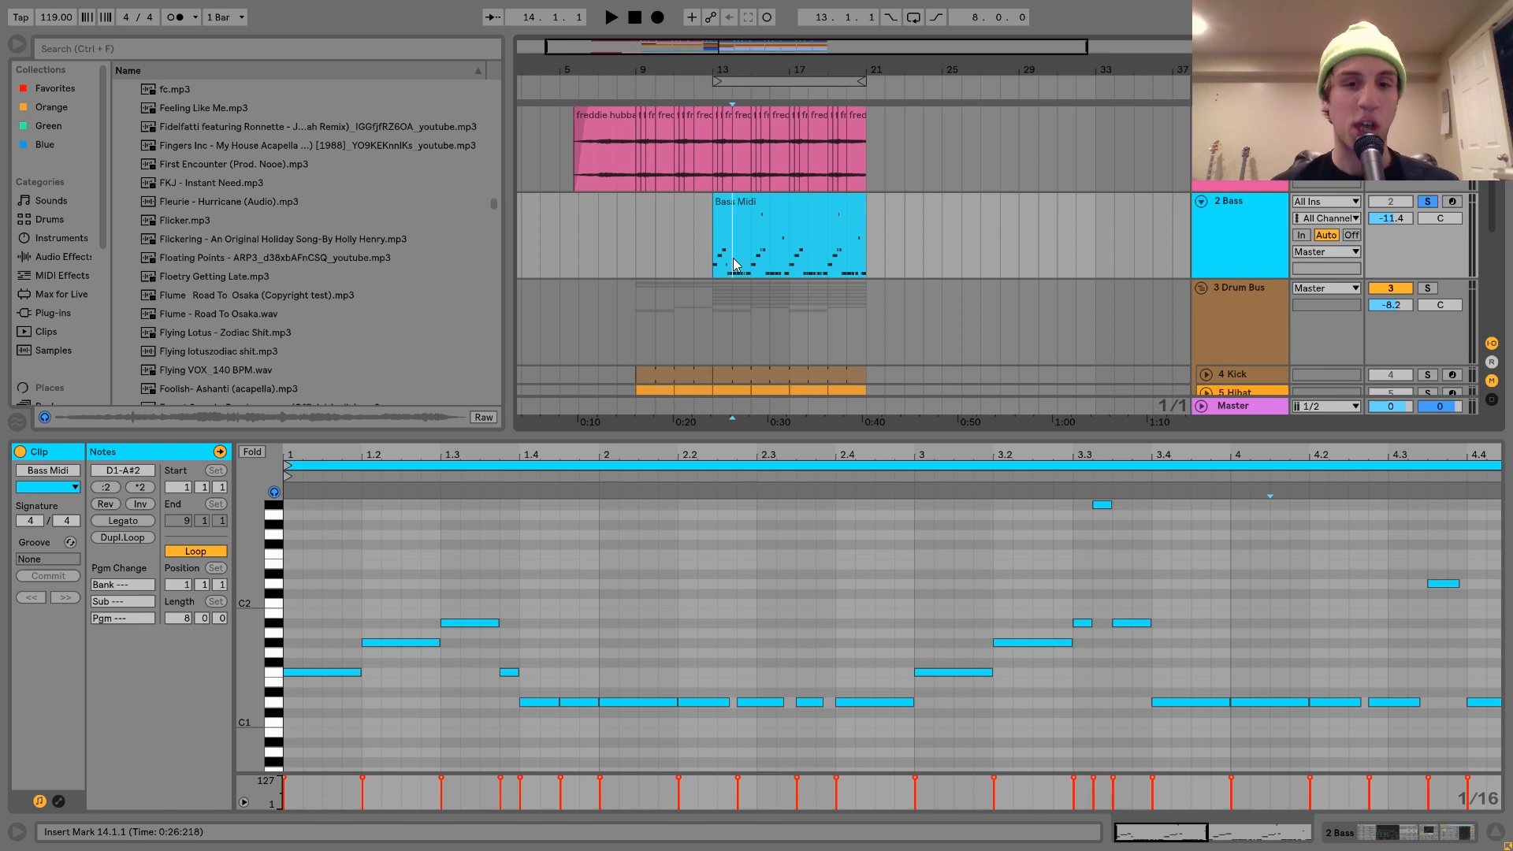
pyautogui.click(571, 679)
pyautogui.moveTo(570, 679); pyautogui.dragTo(635, 725)
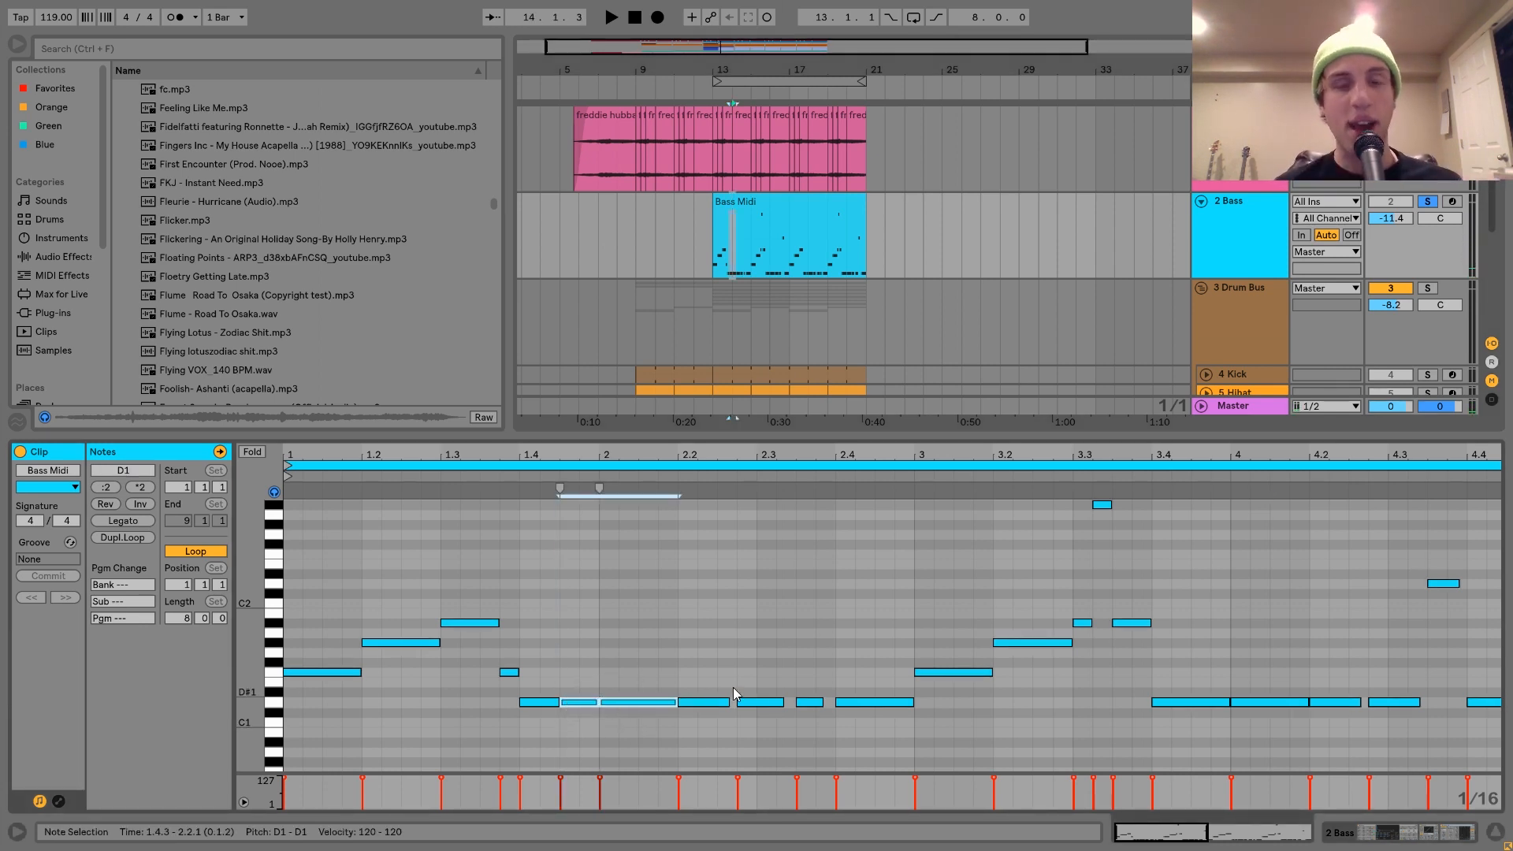
pyautogui.press('space')
pyautogui.press('space')
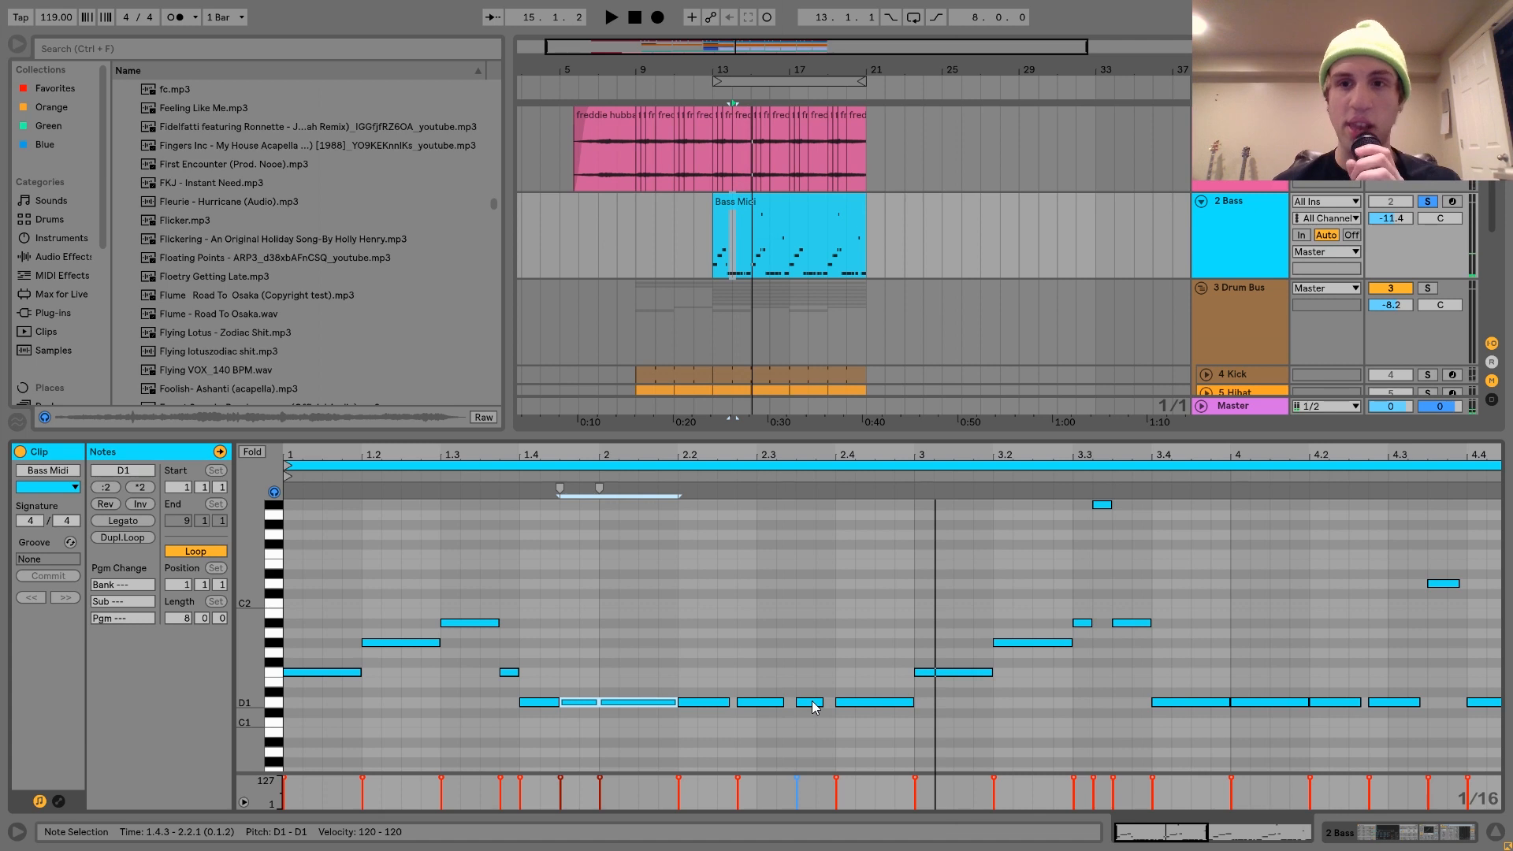
# Step: Show the Bass track's devices and inspect Operator's oscillator A, oscillator B and filter settings
pyautogui.click(1234, 240)
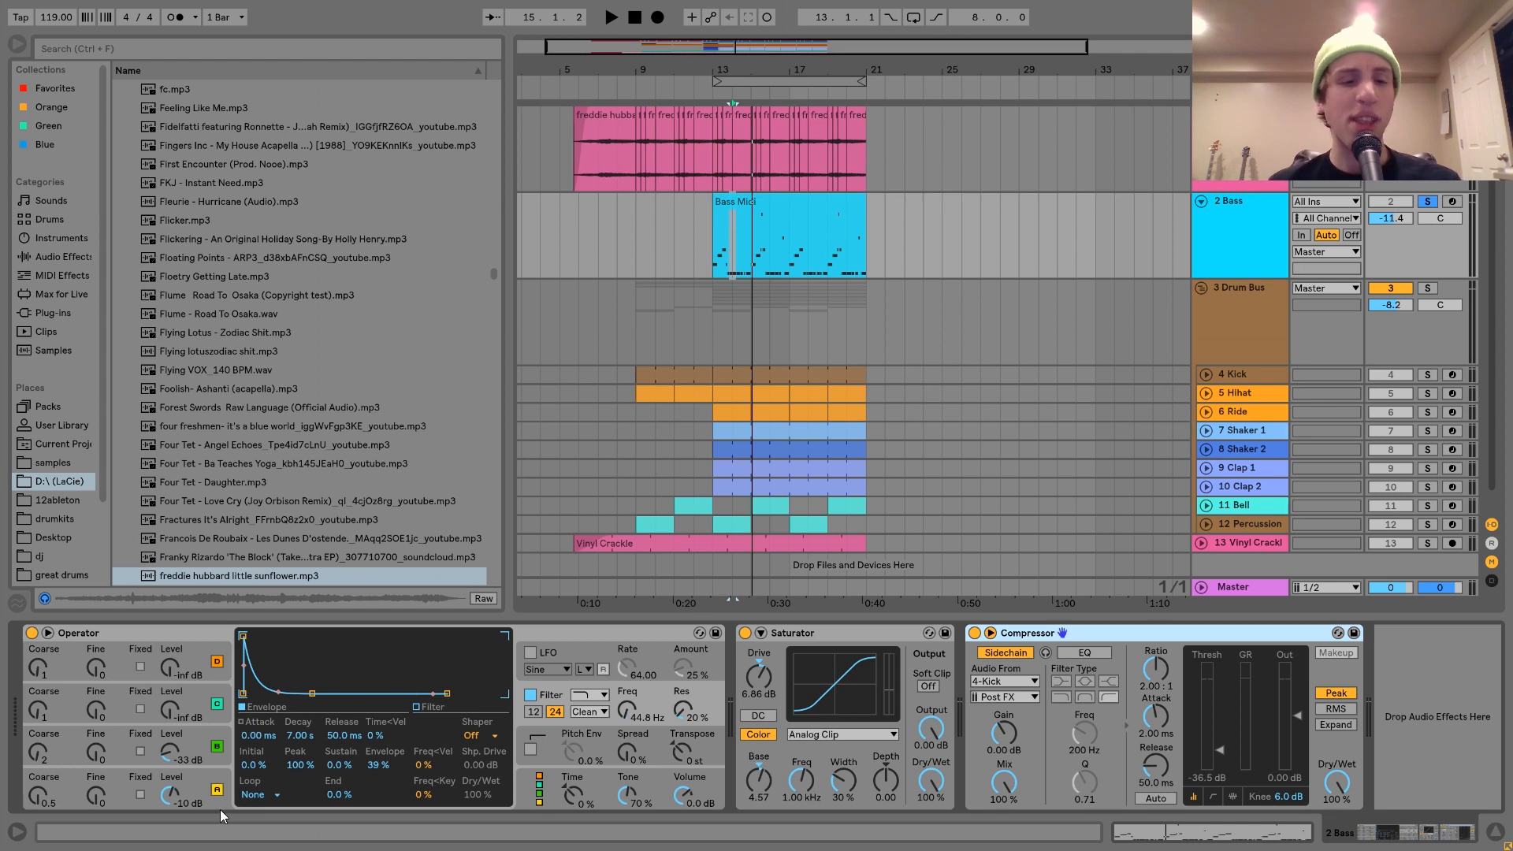
pyautogui.click(210, 792)
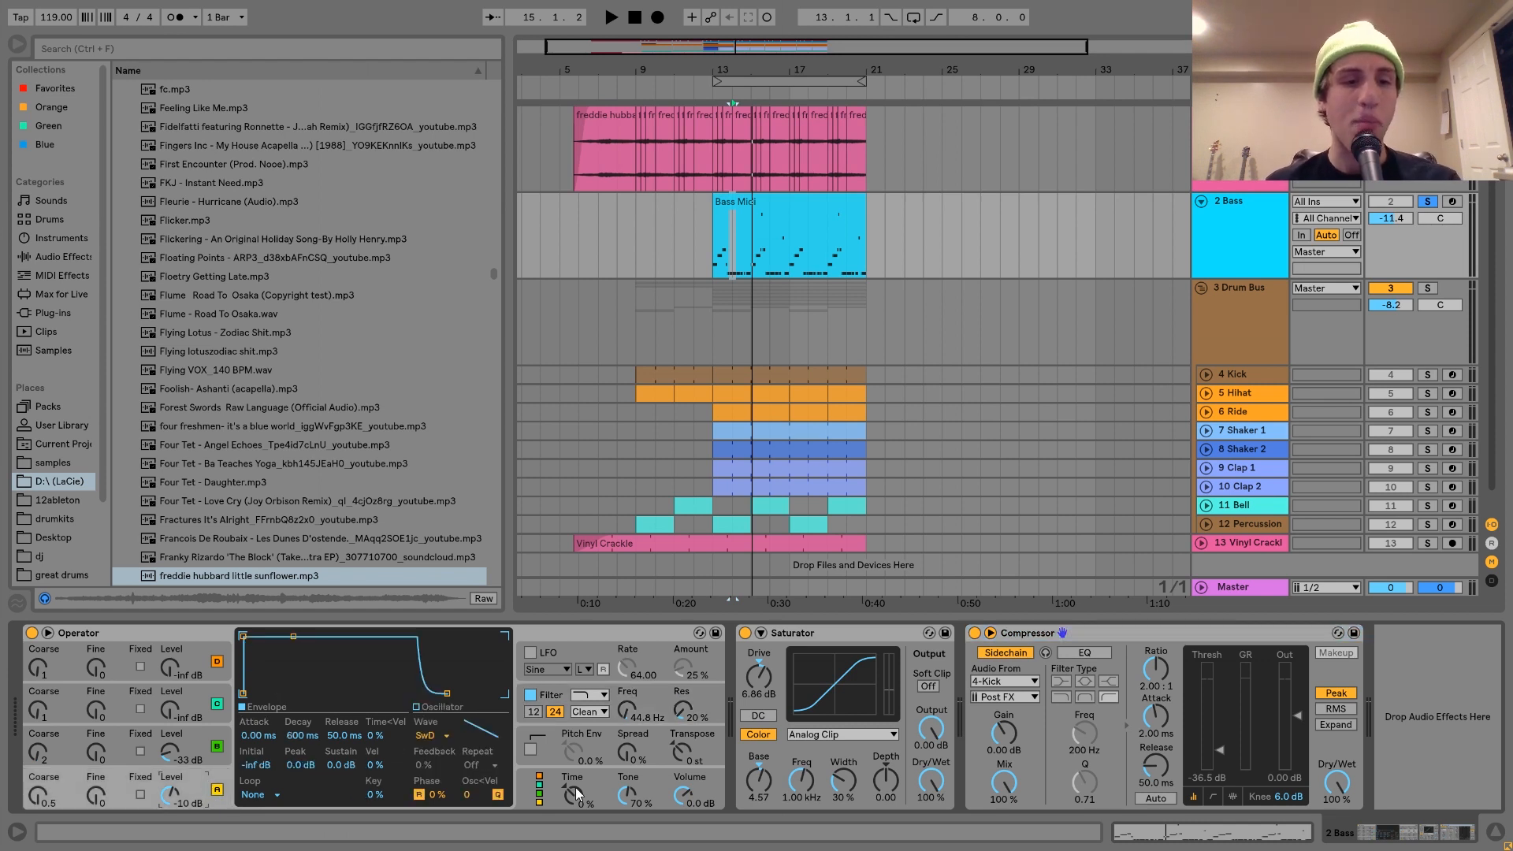
pyautogui.click(215, 742)
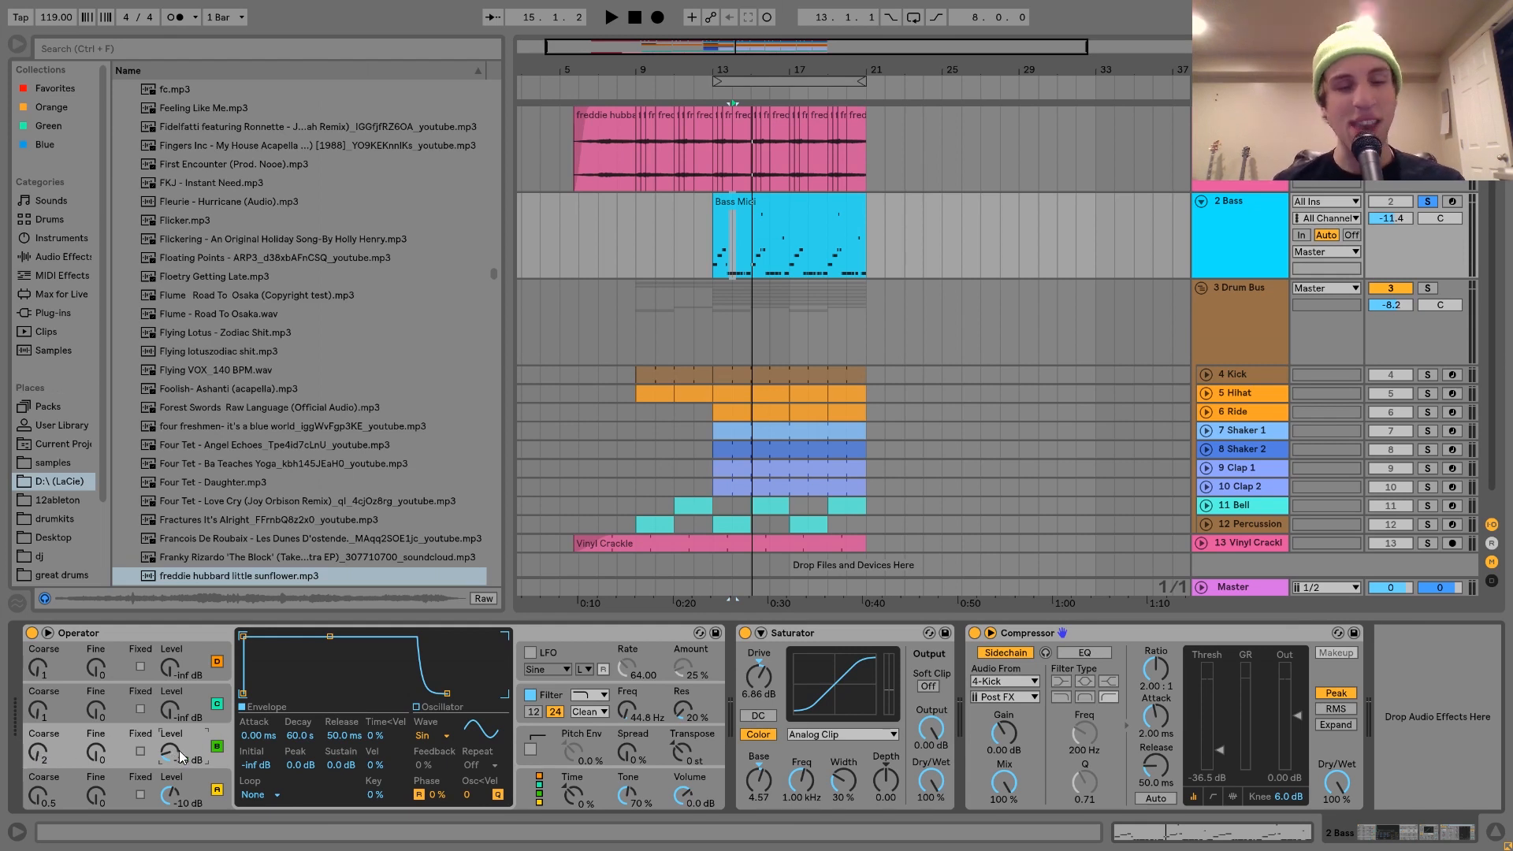
pyautogui.click(554, 702)
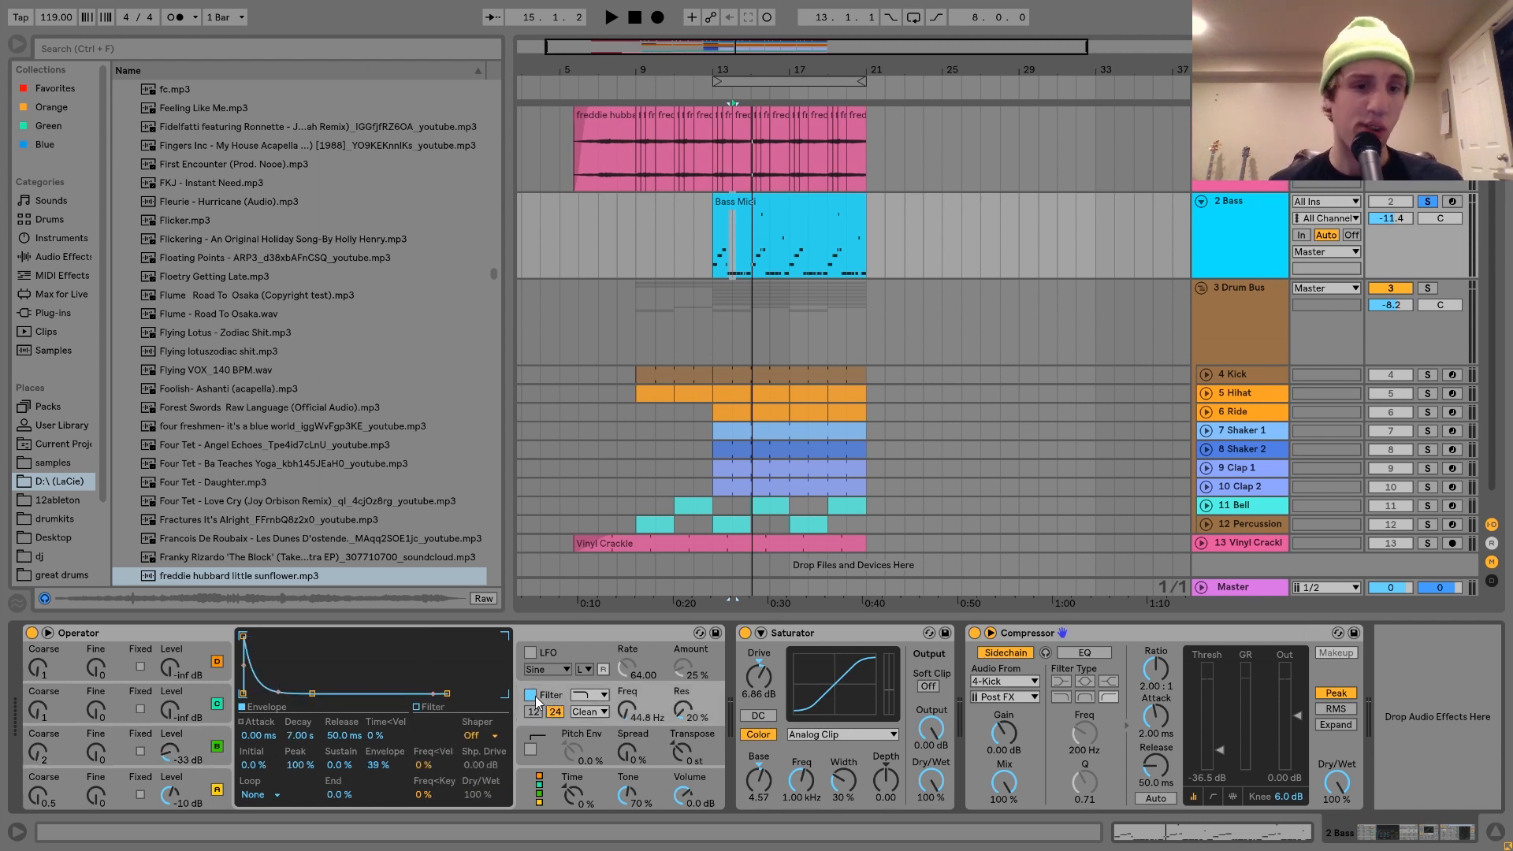
# Step: Compare the bass without and with Operator's filter by switching it off, checking oscillator B, and playing again with it back on
pyautogui.click(531, 695)
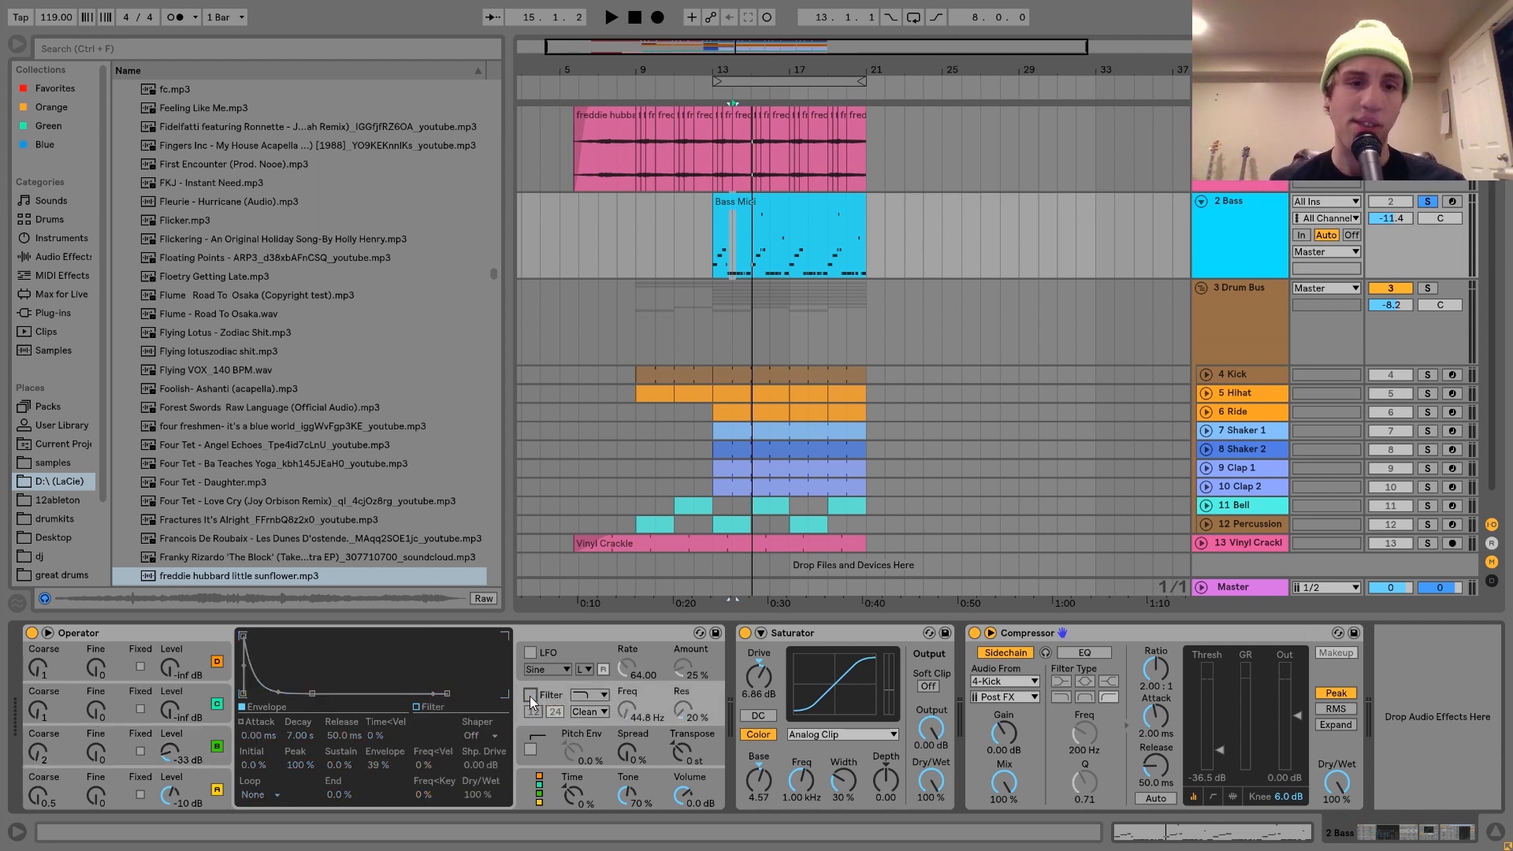
pyautogui.press('space')
pyautogui.press('space')
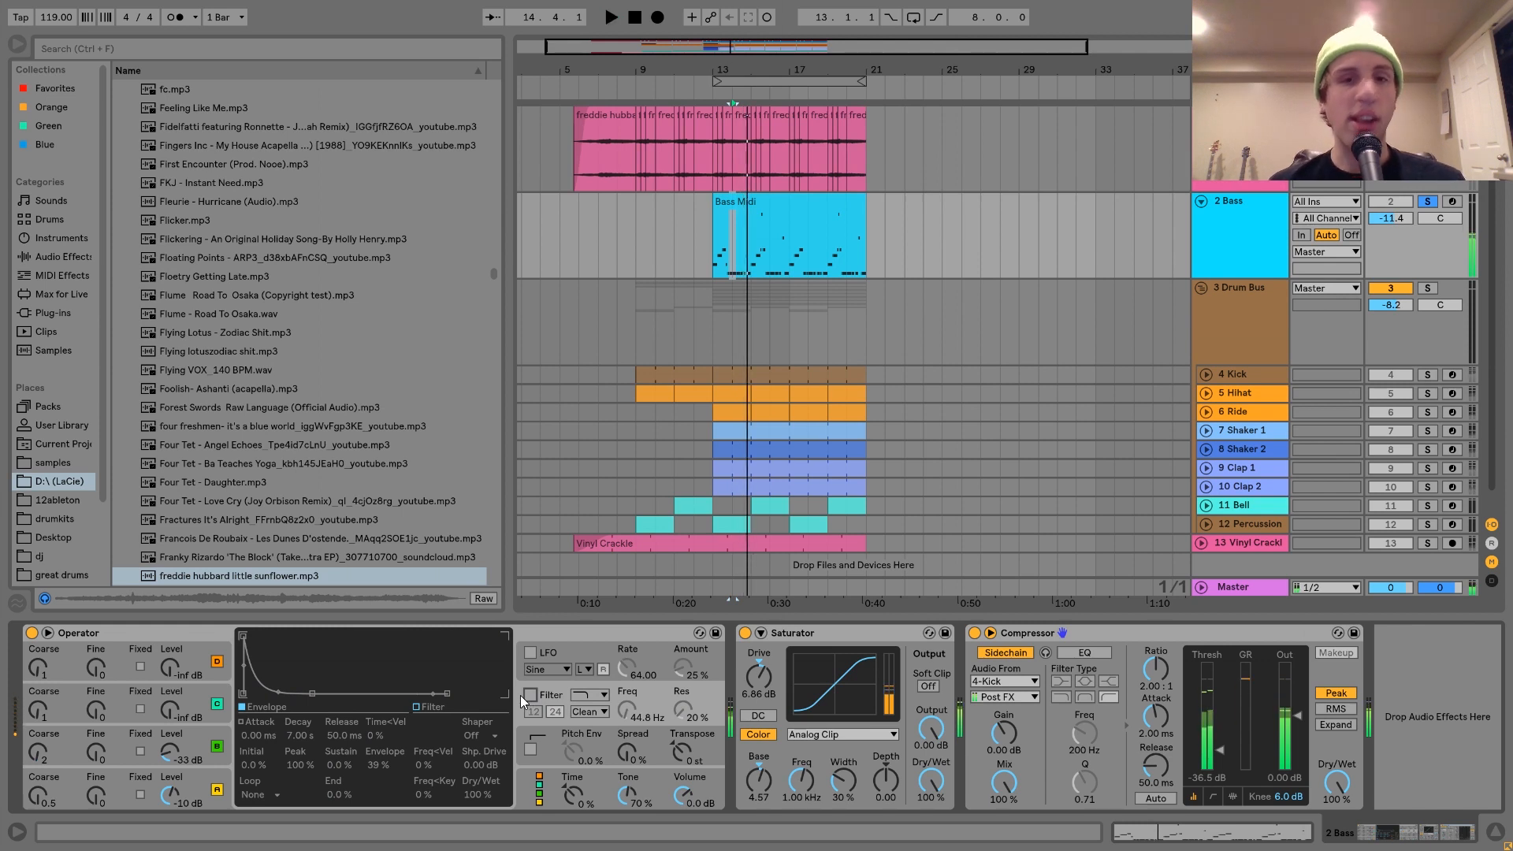
pyautogui.click(157, 751)
pyautogui.press('space')
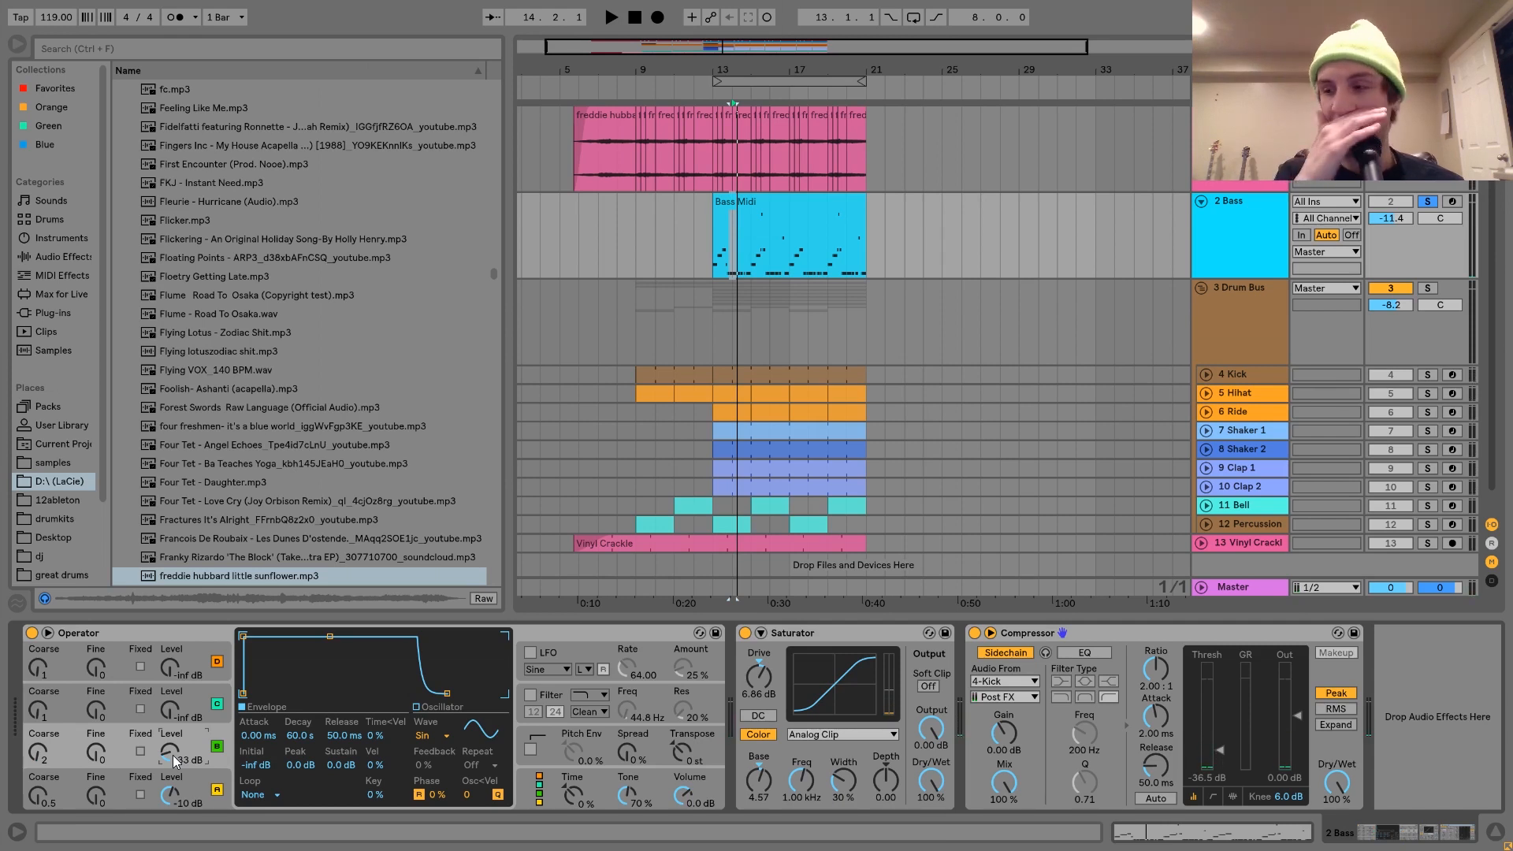
pyautogui.click(531, 694)
pyautogui.press('space')
pyautogui.press('space')
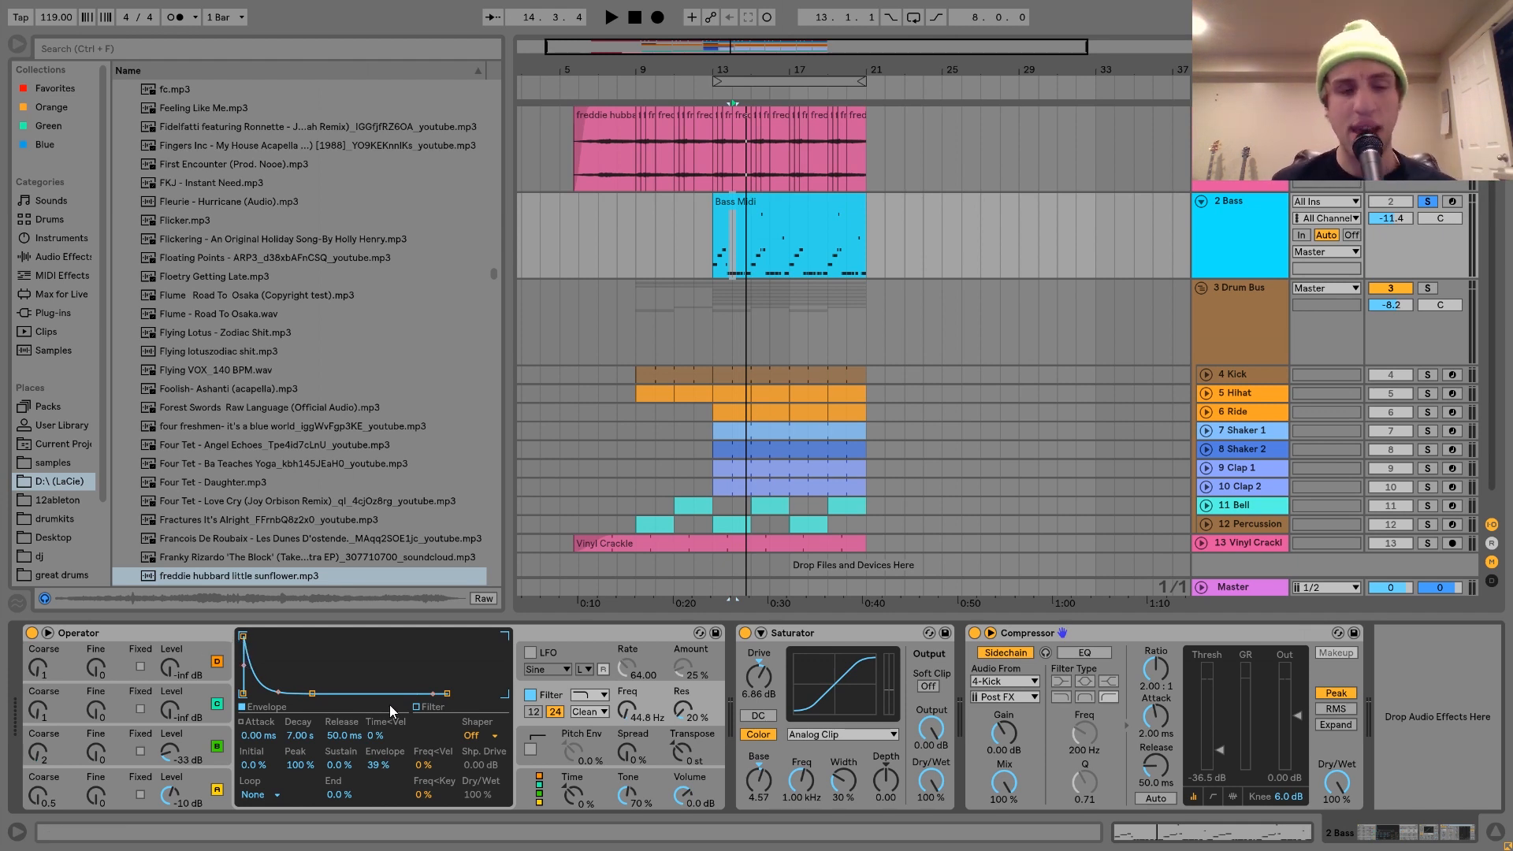
pyautogui.press('space')
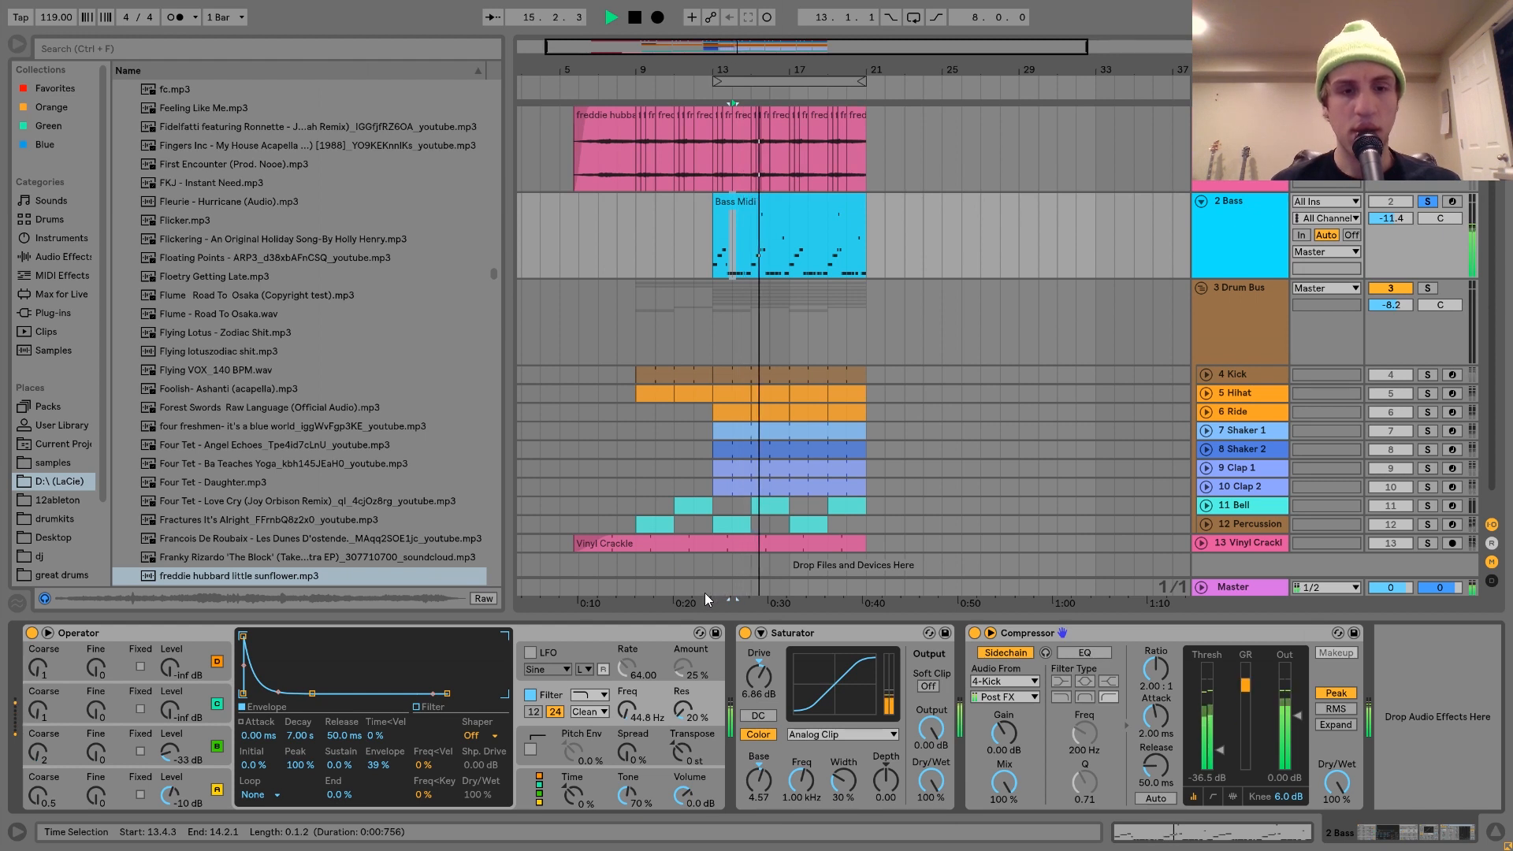
# Step: Select the Bass track's Saturator and compare the bassline with it switched off and back on
pyautogui.press('space')
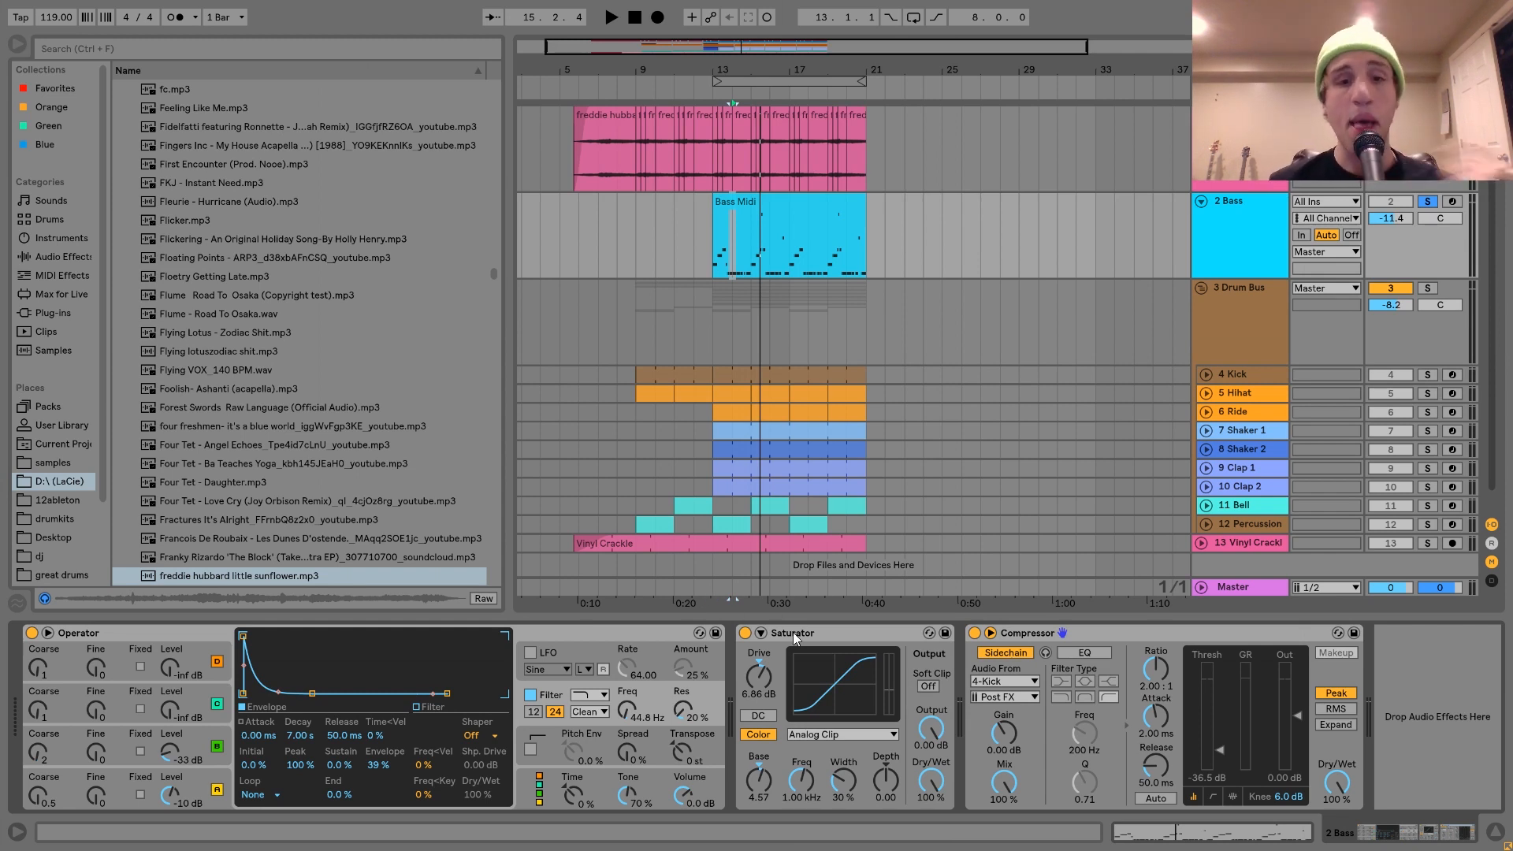
pyautogui.click(827, 632)
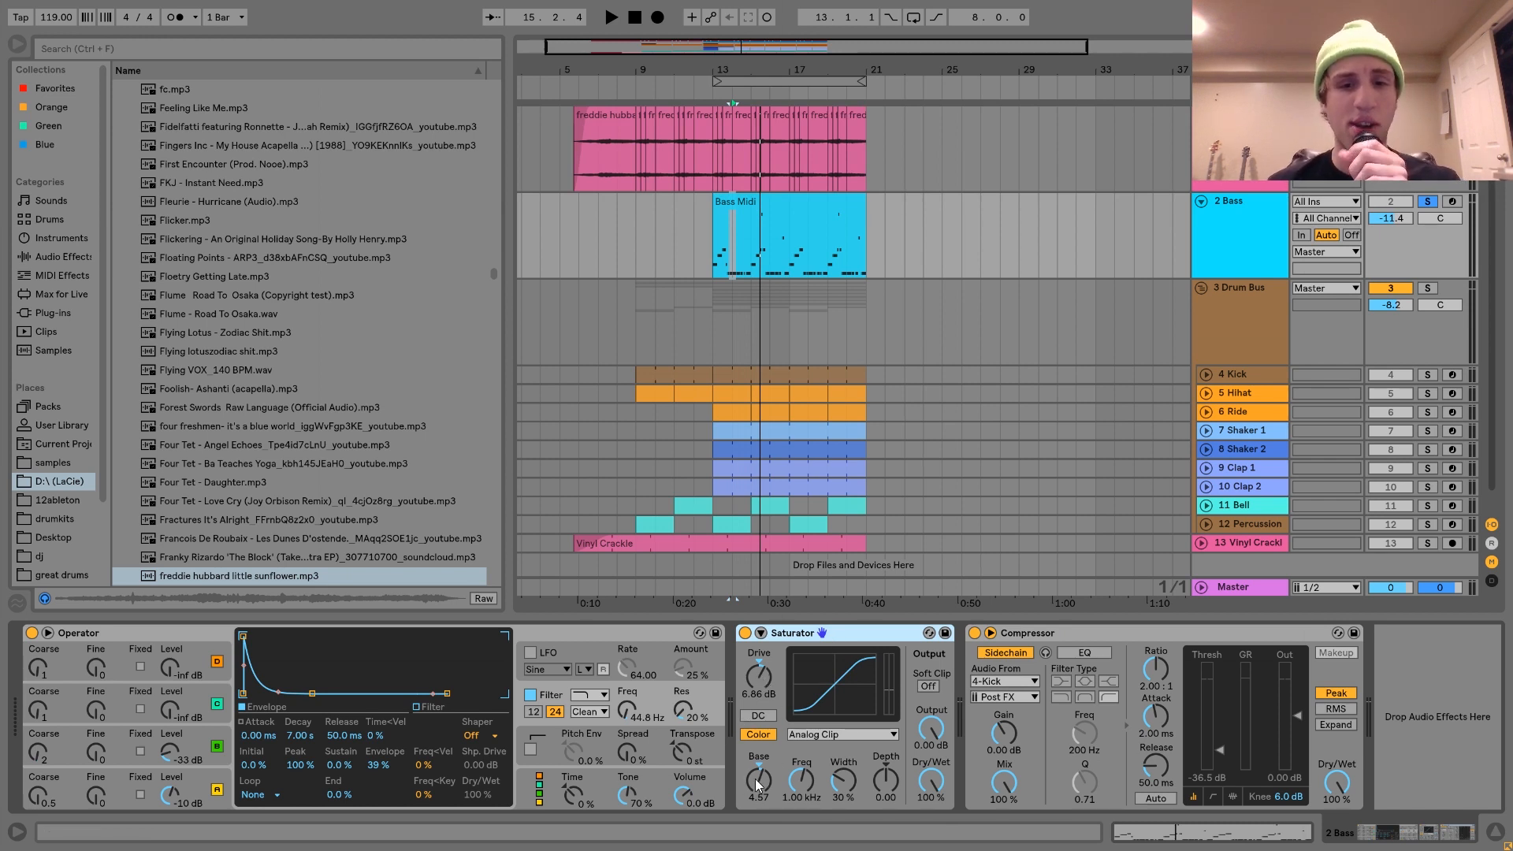
pyautogui.click(41, 200)
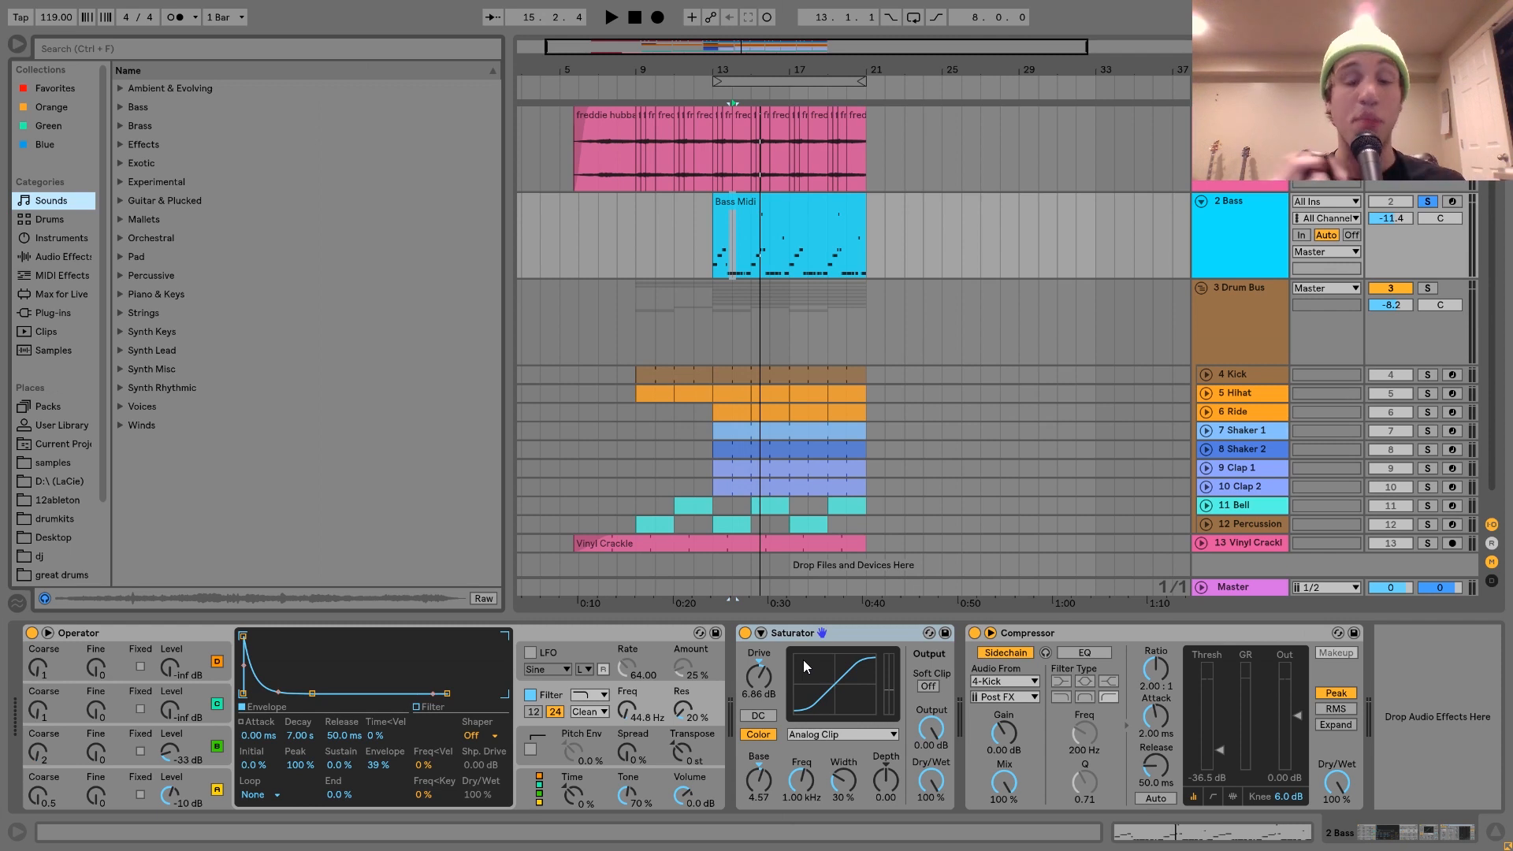
pyautogui.press('space')
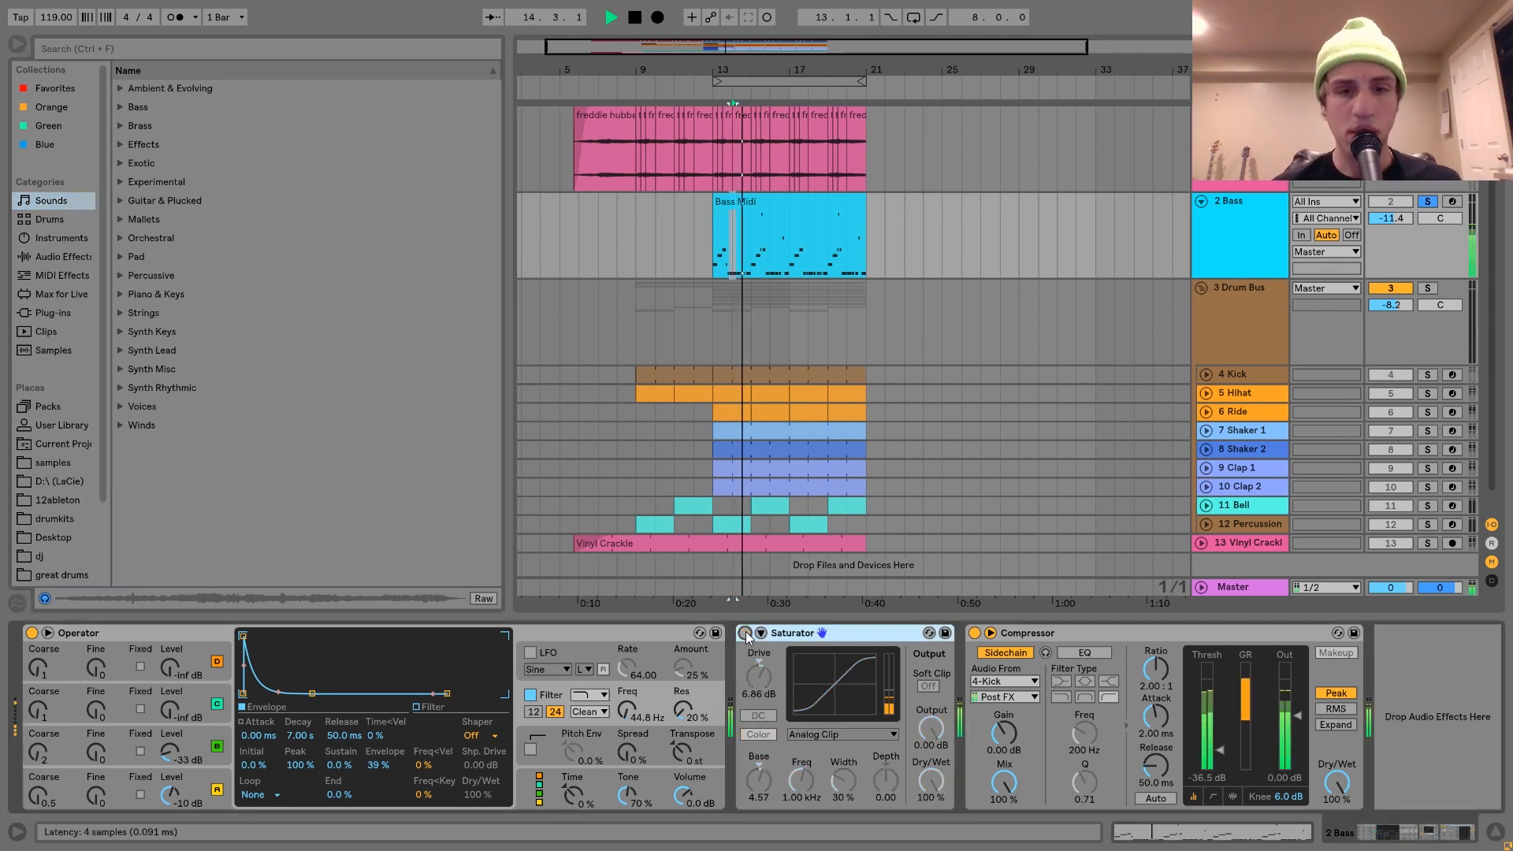
pyautogui.press('space')
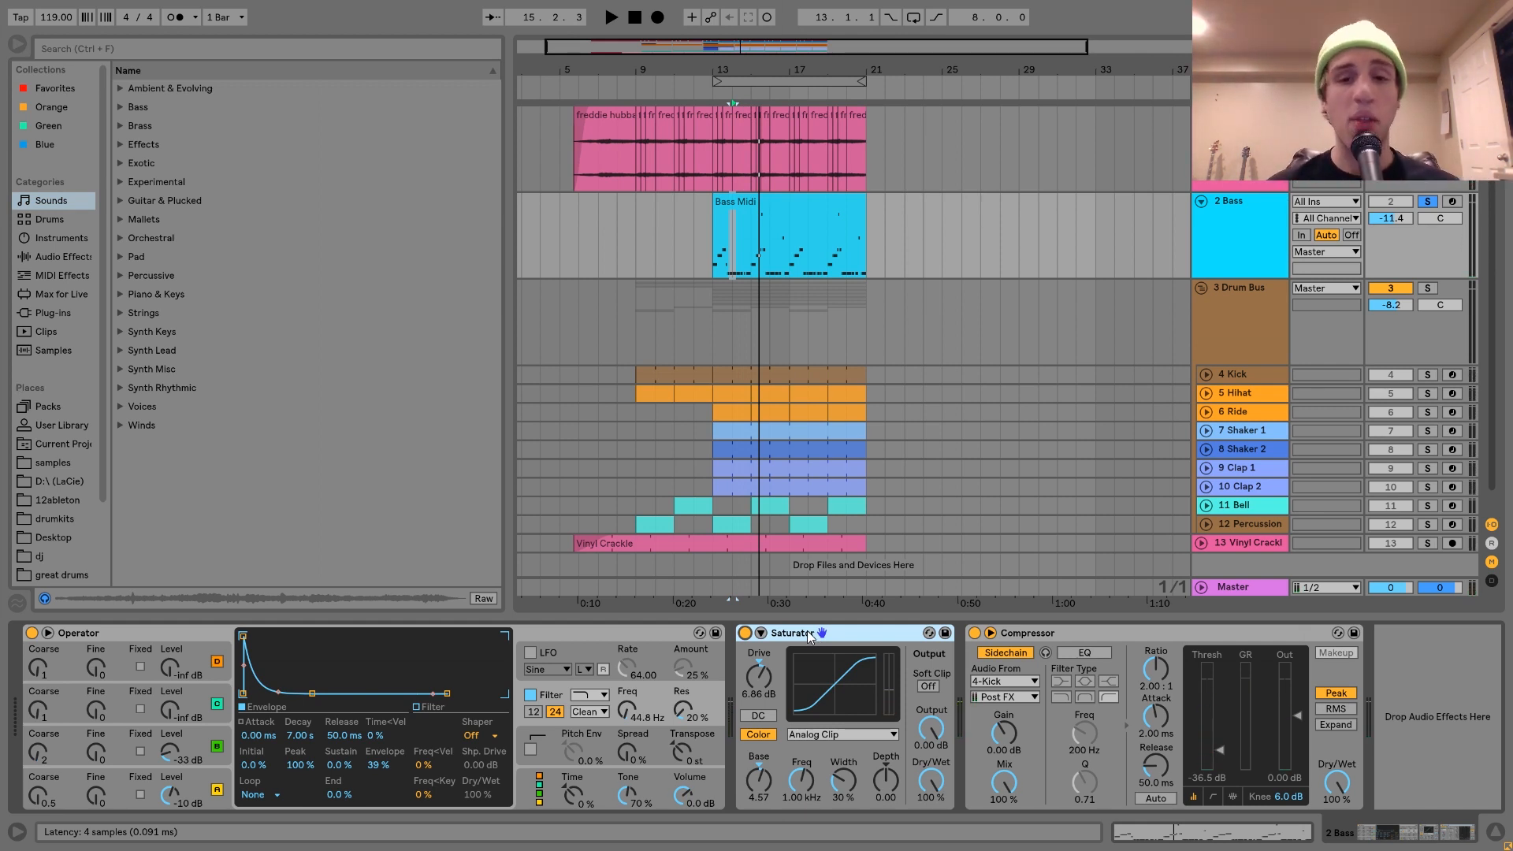
# Step: Play the bassline while inspecting the Bass track's Compressor sidechained to the kick, and show the Drum Bus devices
pyautogui.click(1204, 630)
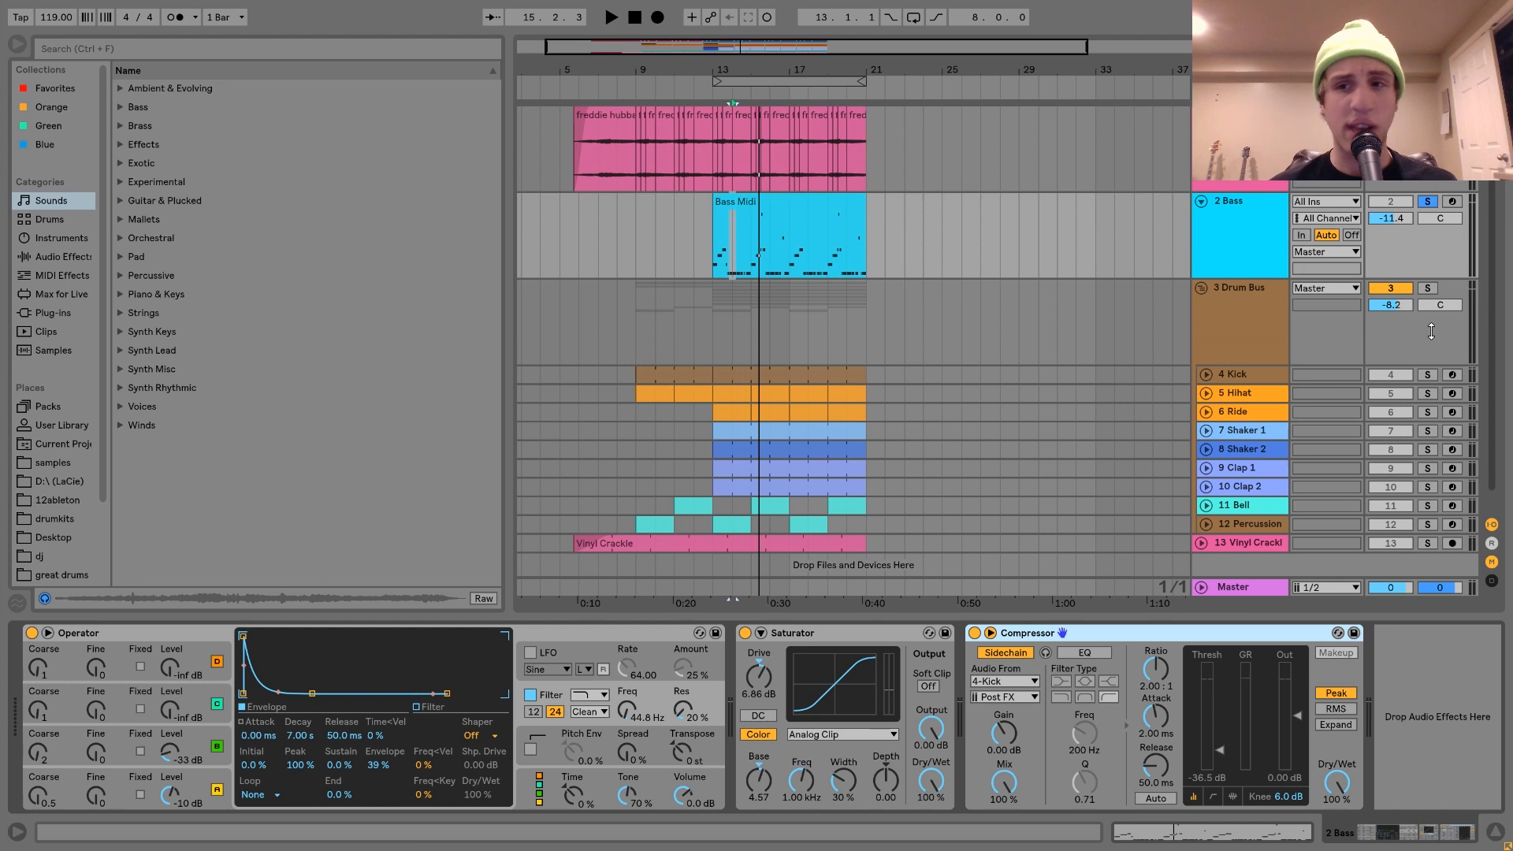
pyautogui.press('space')
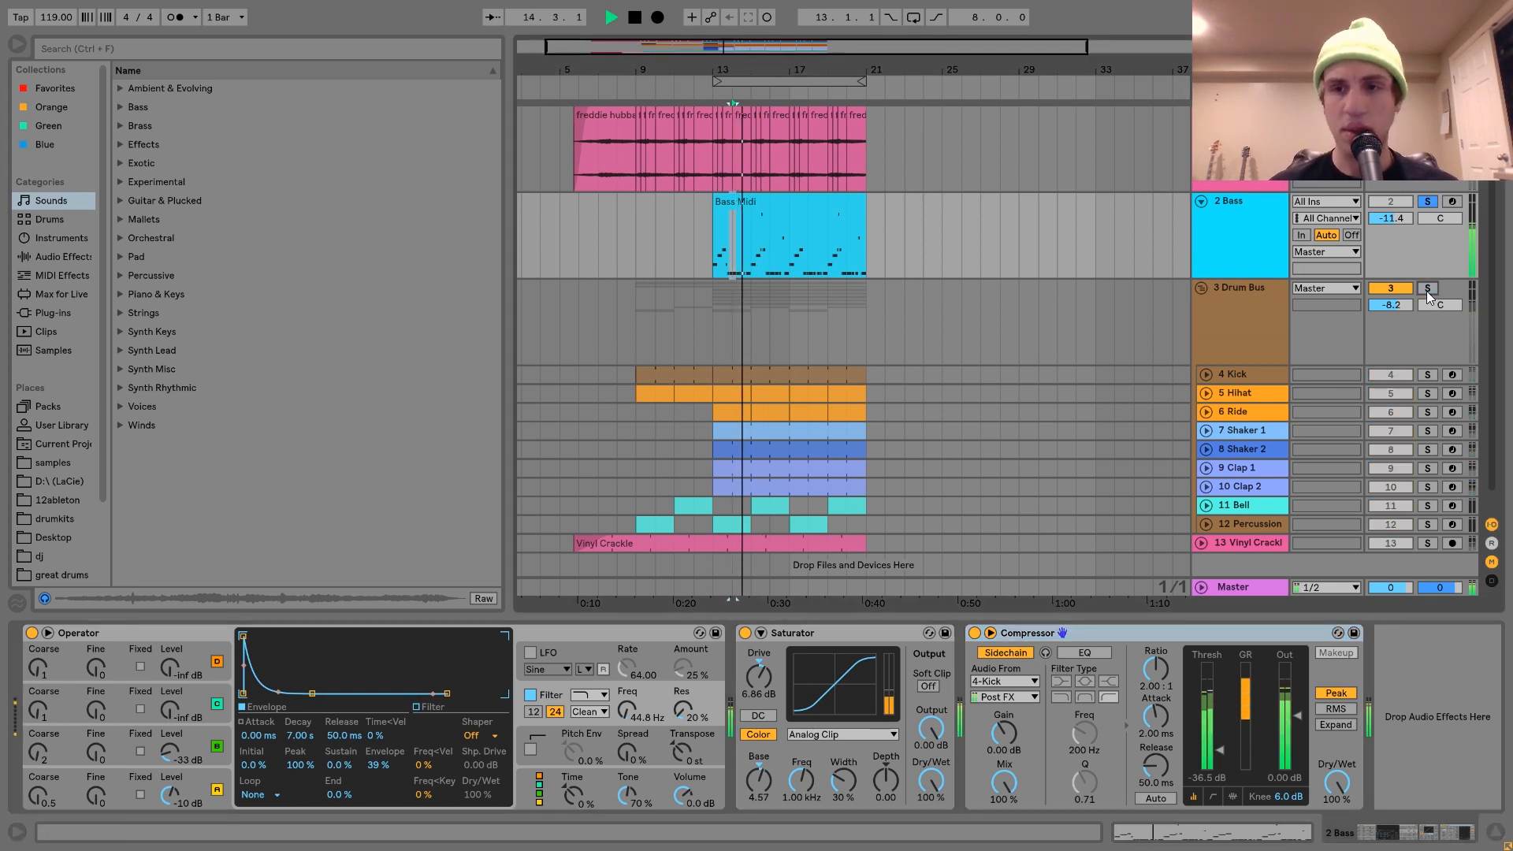
pyautogui.click(1244, 332)
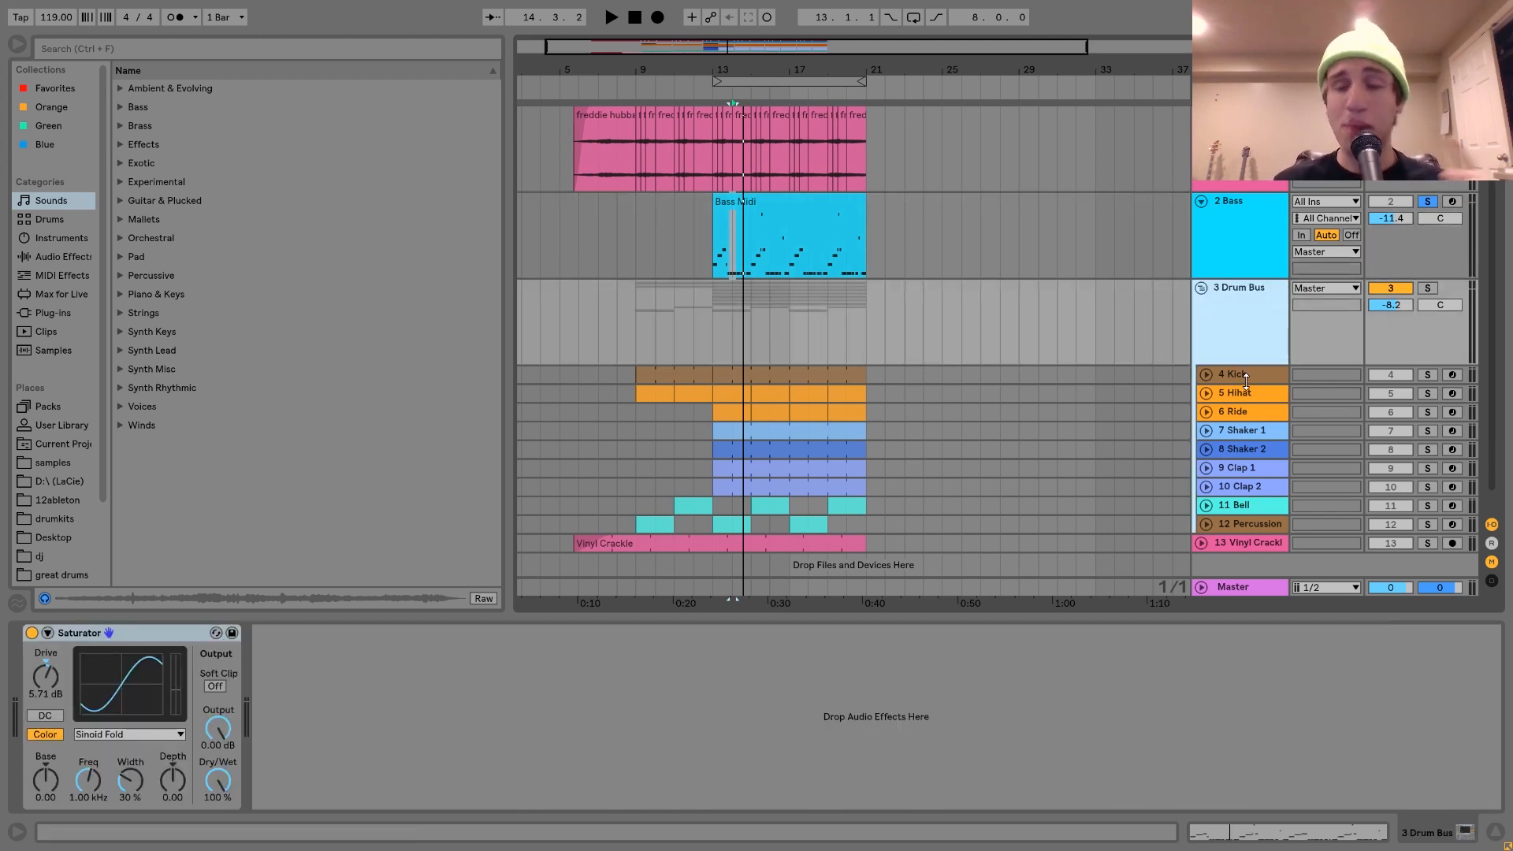
# Step: Solo and play the Kick track, unfold it, and select its clips from bar 13 to bar 21
pyautogui.click(1246, 375)
pyautogui.click(1429, 375)
pyautogui.press('space')
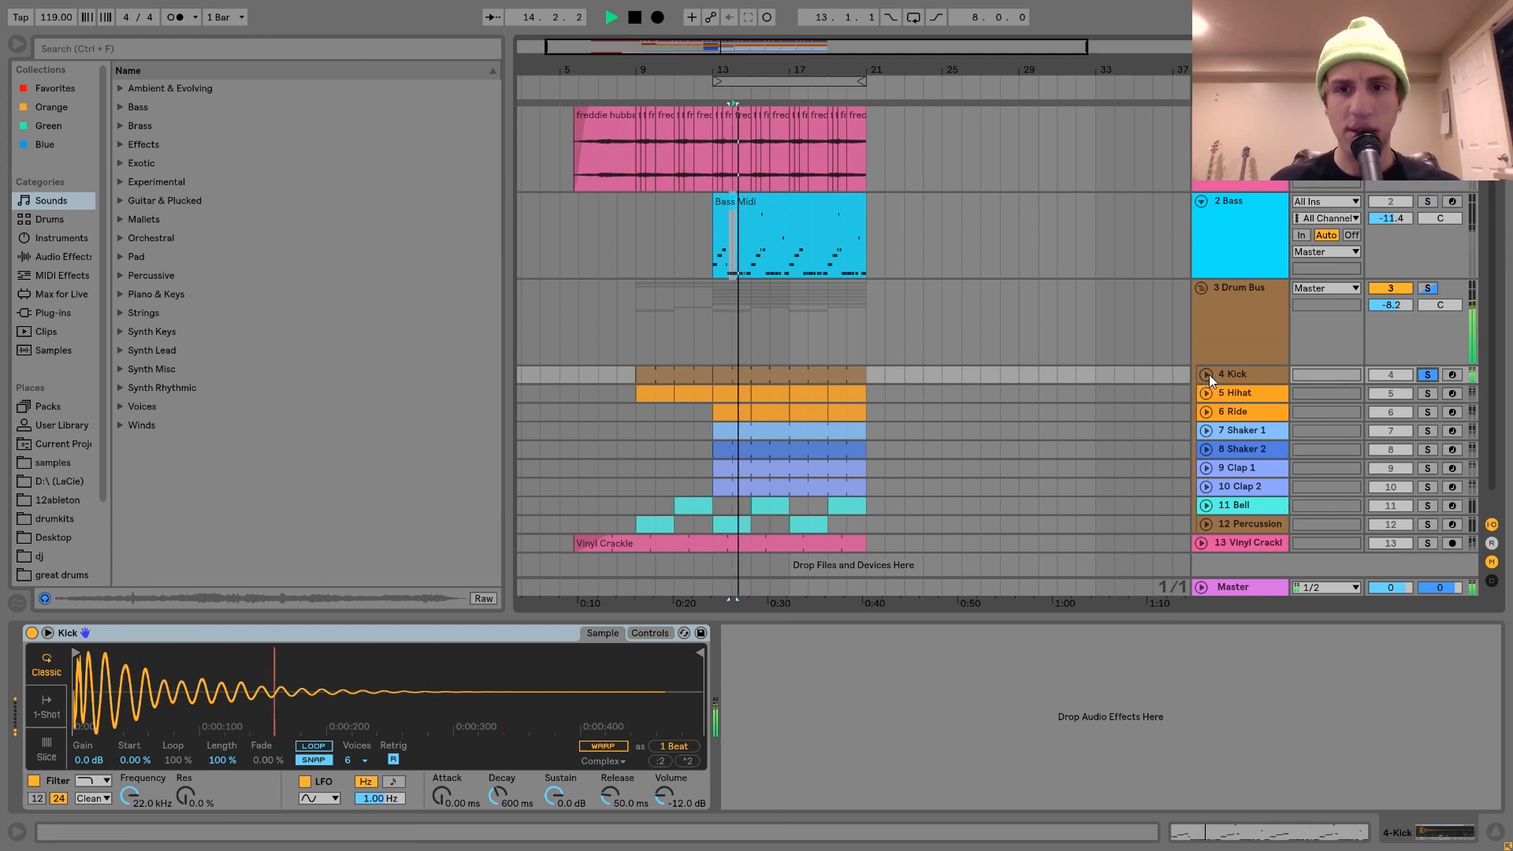
pyautogui.click(1206, 375)
pyautogui.press('space')
pyautogui.click(751, 390)
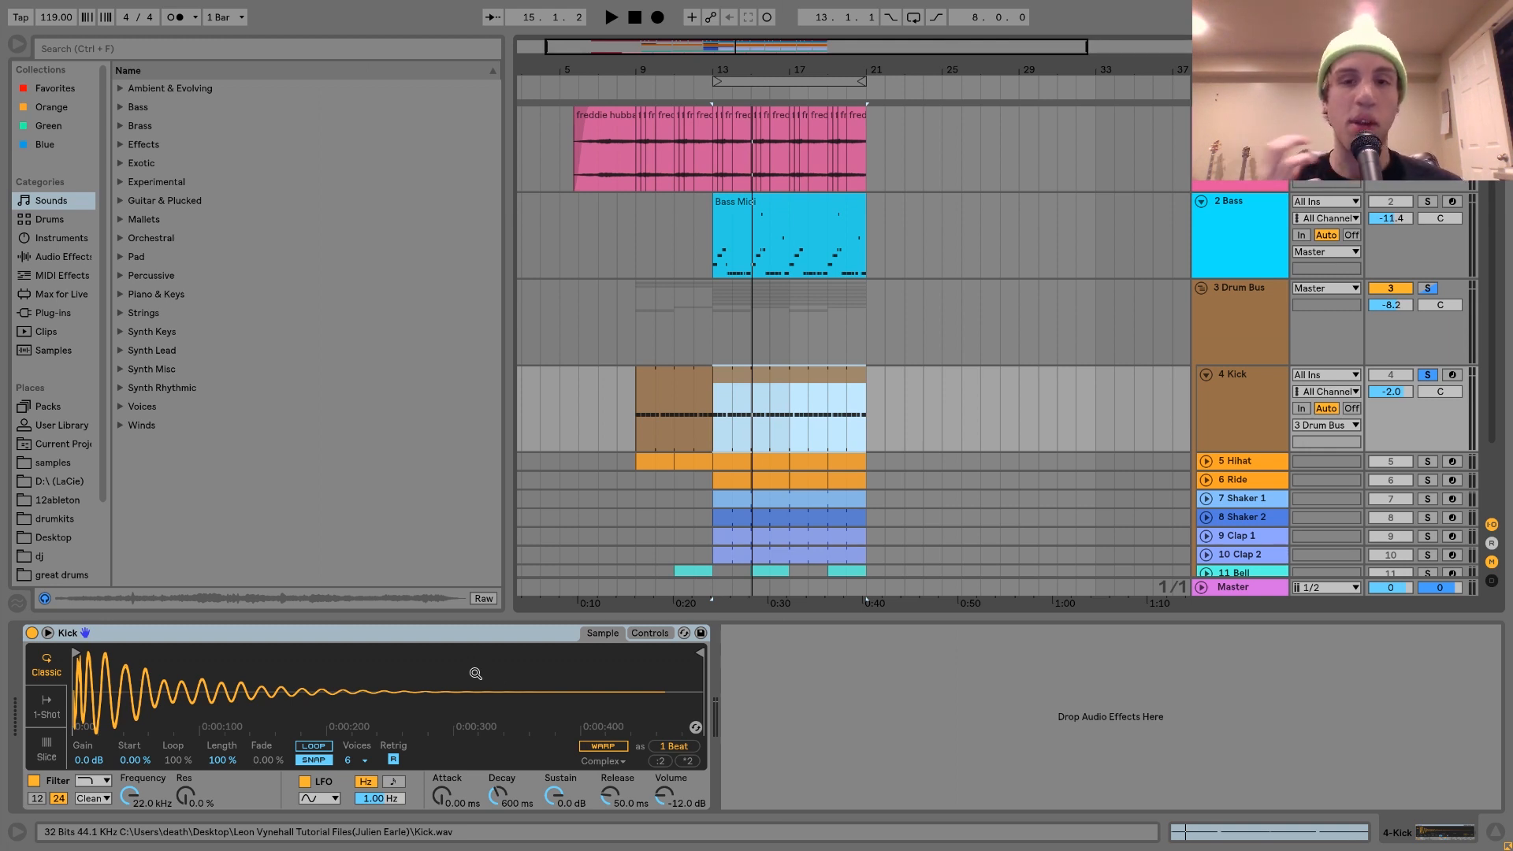
# Step: Play from bar 13 and compare the soloed kick with the full mix by toggling the Kick and Bass solos
pyautogui.press('space')
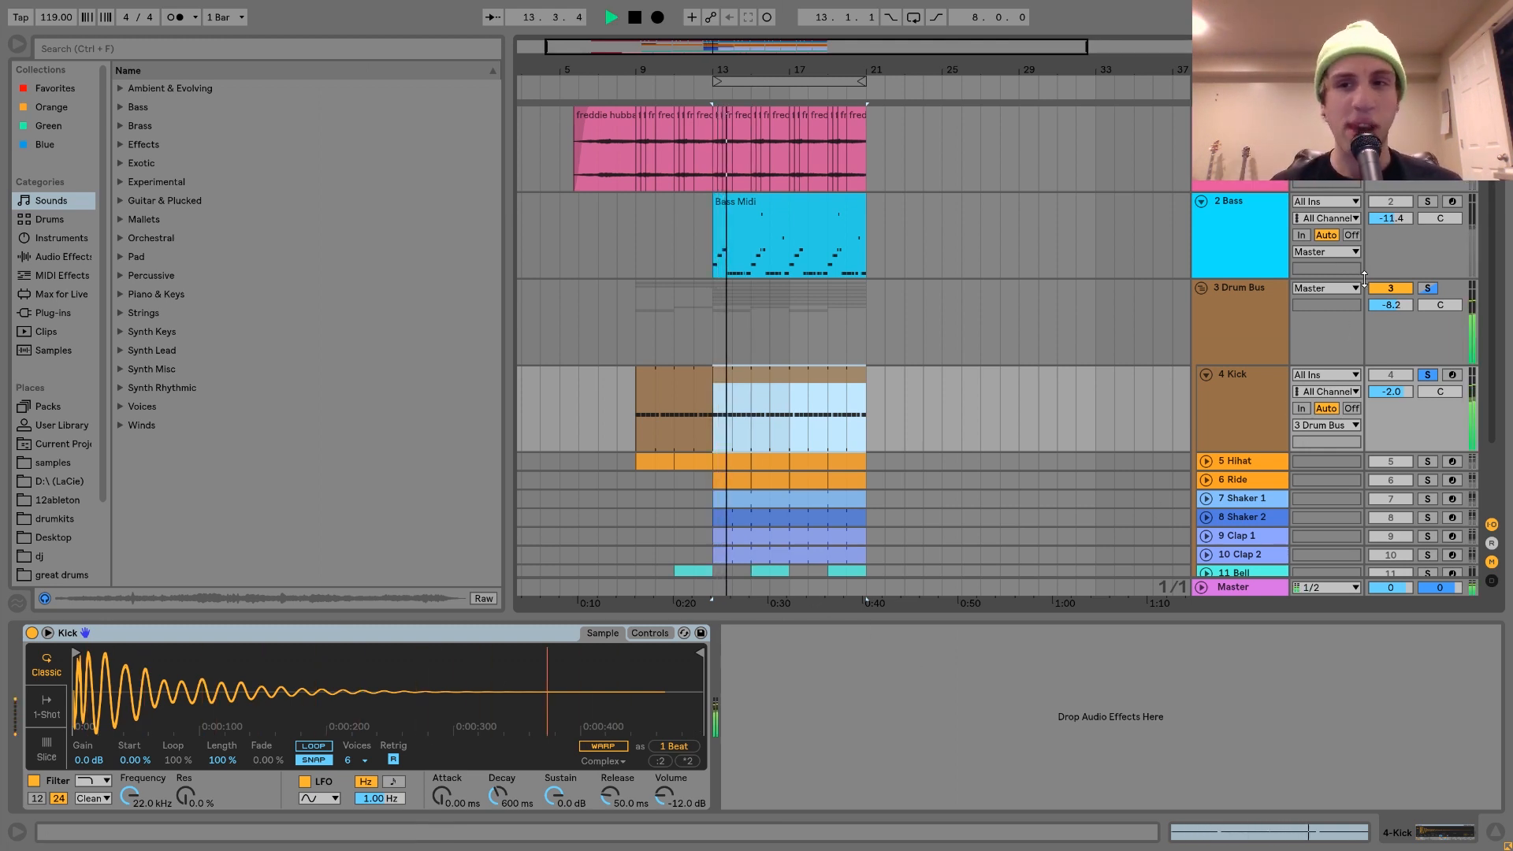
pyautogui.click(1426, 202)
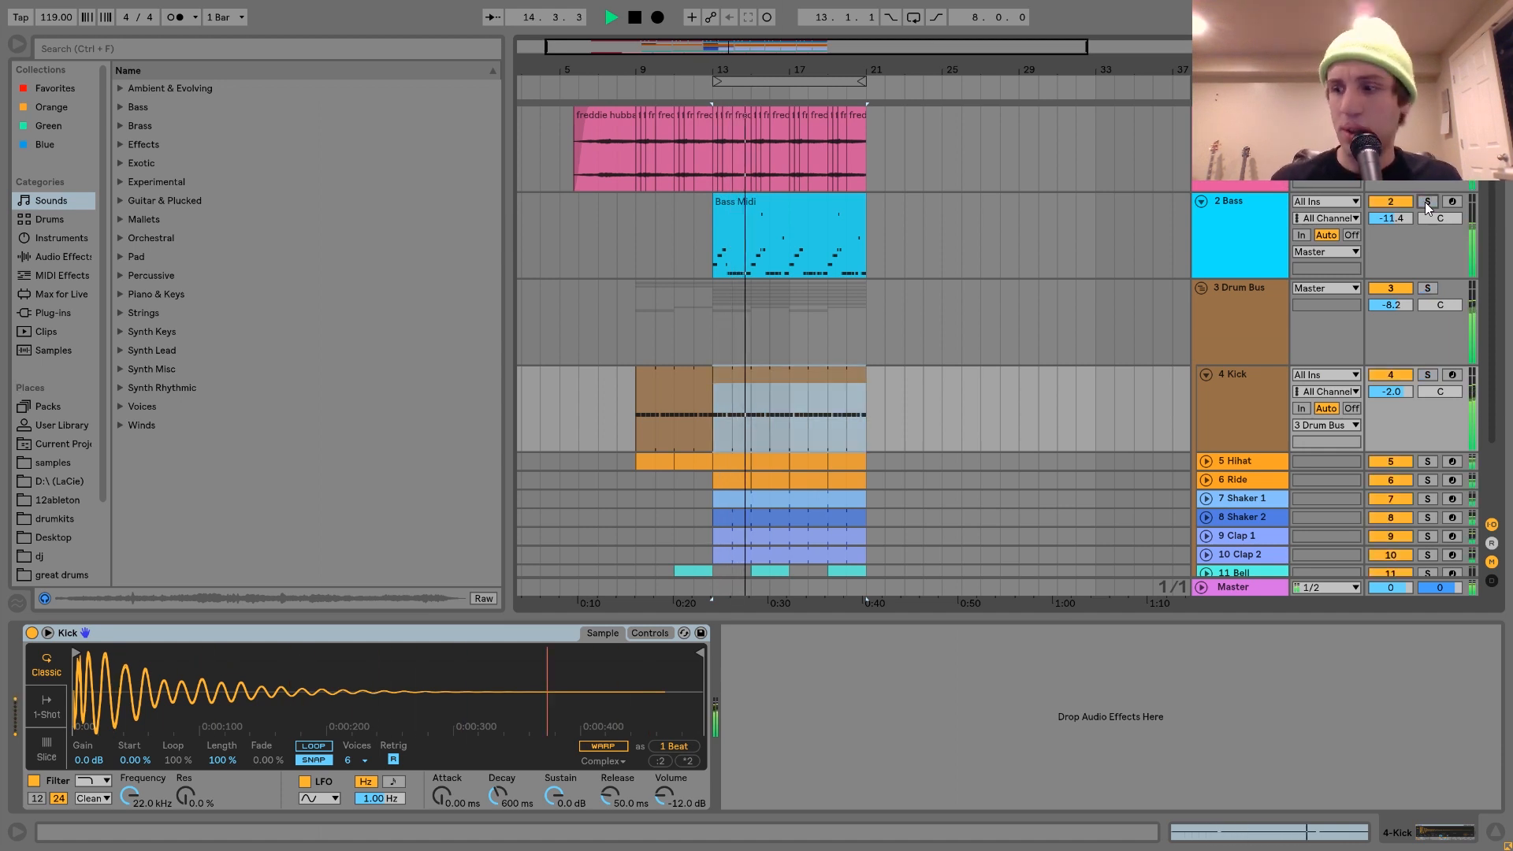
pyautogui.click(1426, 202)
pyautogui.keyDown('ctrl'); pyautogui.click(1427, 375); pyautogui.keyUp('ctrl')
pyautogui.click(1427, 375)
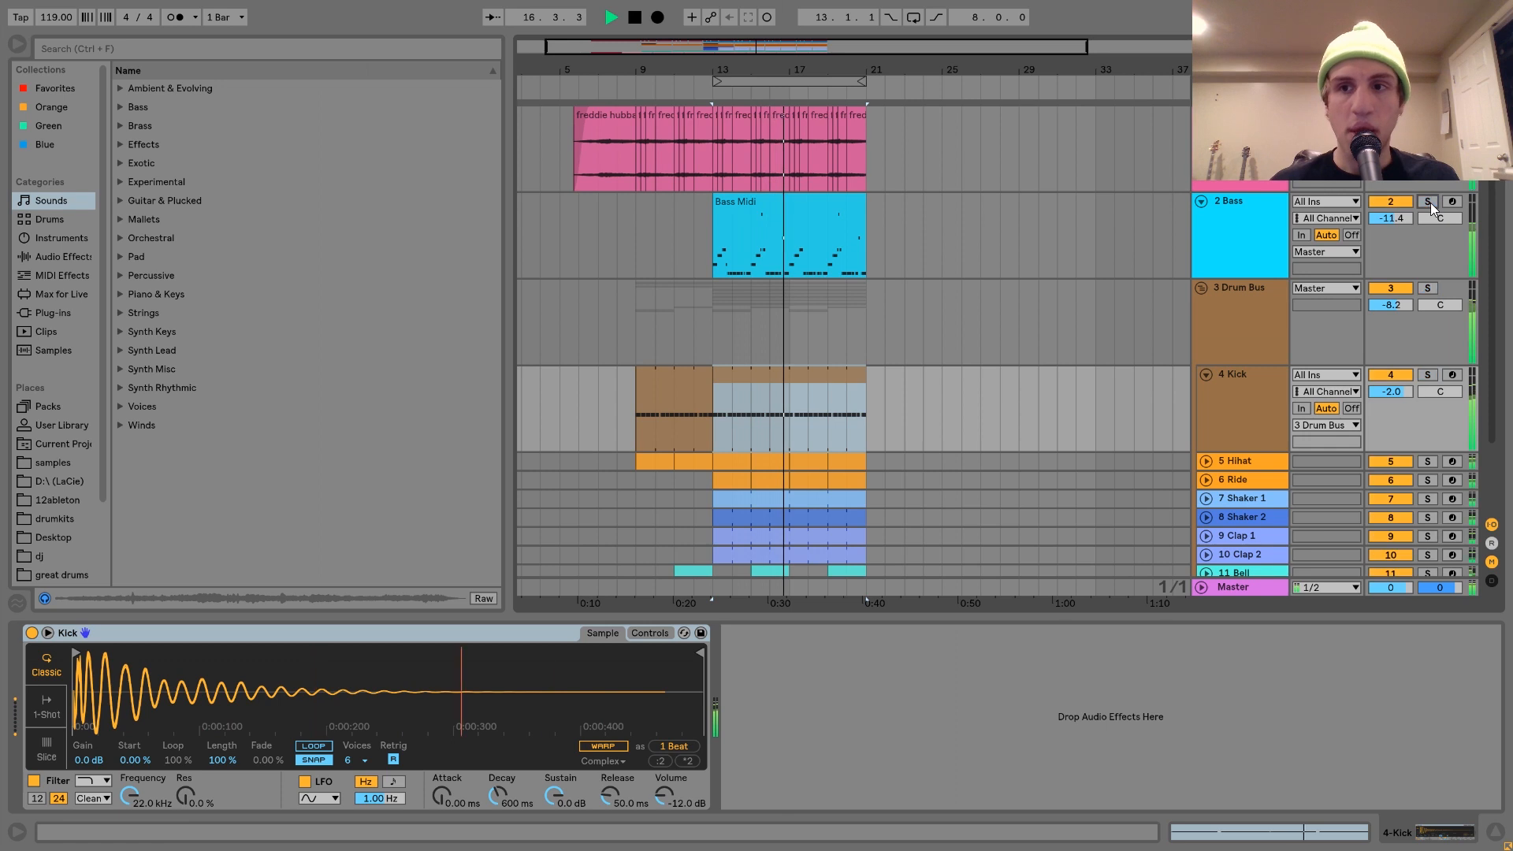
pyautogui.click(1426, 202)
pyautogui.click(1427, 375)
# Step: Select the Kick track and briefly replay the soloed kick from bar 13
pyautogui.click(1237, 395)
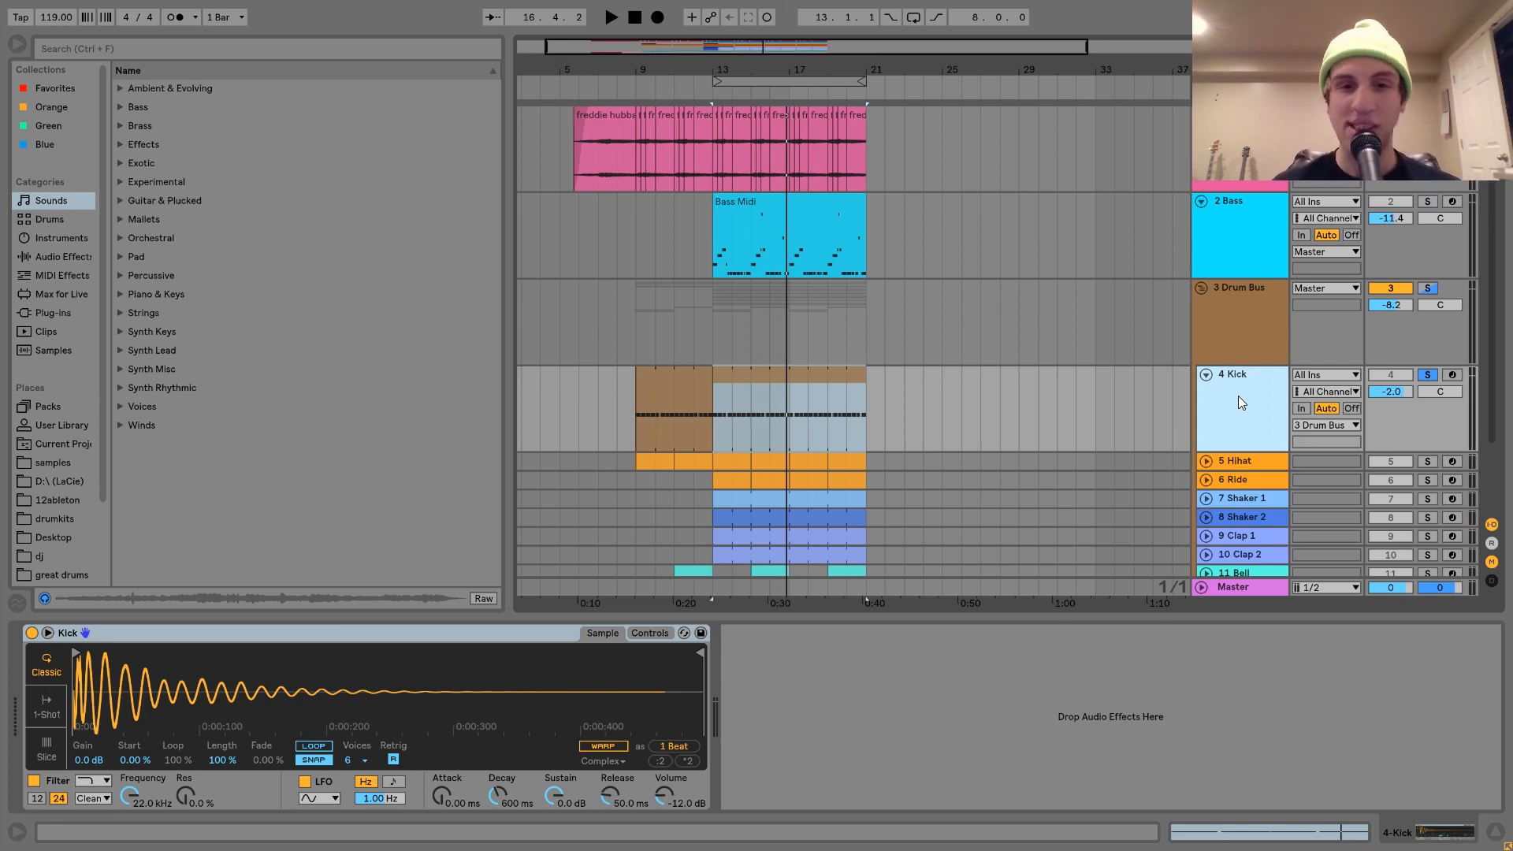
pyautogui.press('space')
pyautogui.press('space')
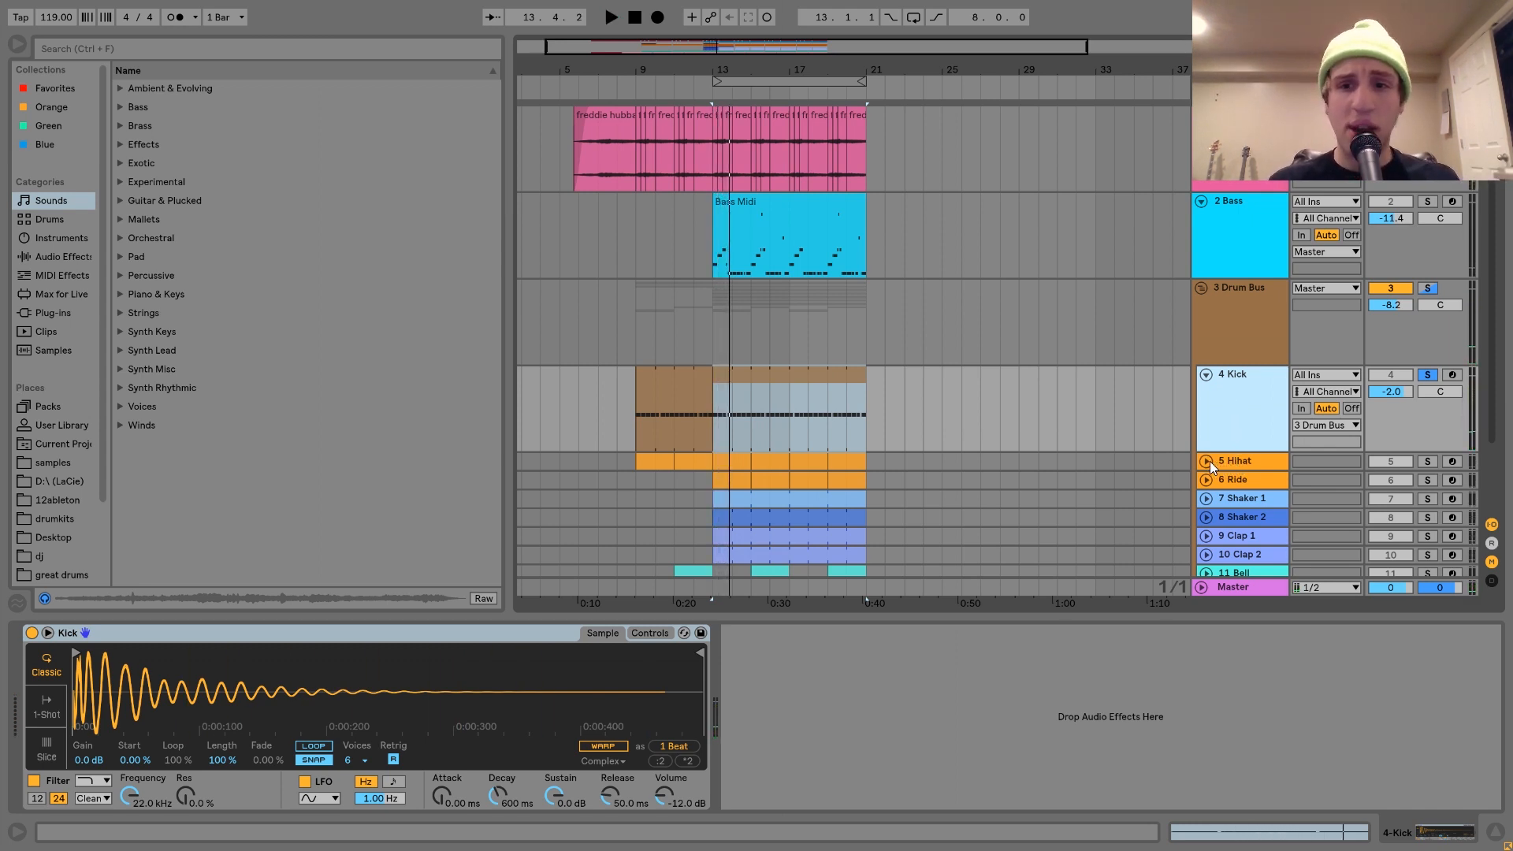
# Step: Unfold and solo the Hihat track and select its clip at bar 13
pyautogui.click(1207, 461)
pyautogui.click(1427, 460)
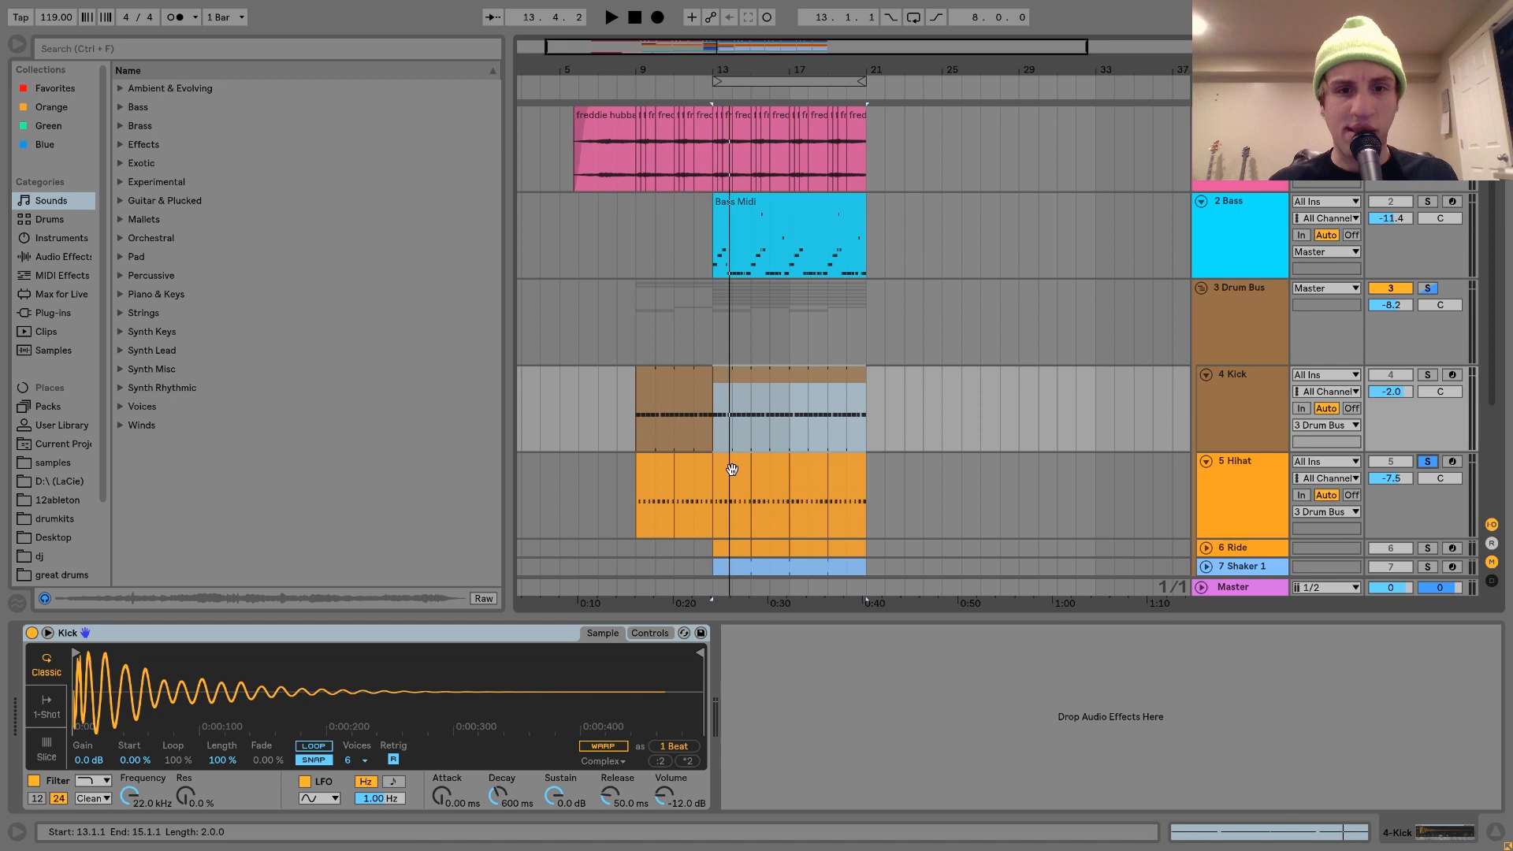
pyautogui.click(727, 470)
pyautogui.scroll(-2, 731, 475)
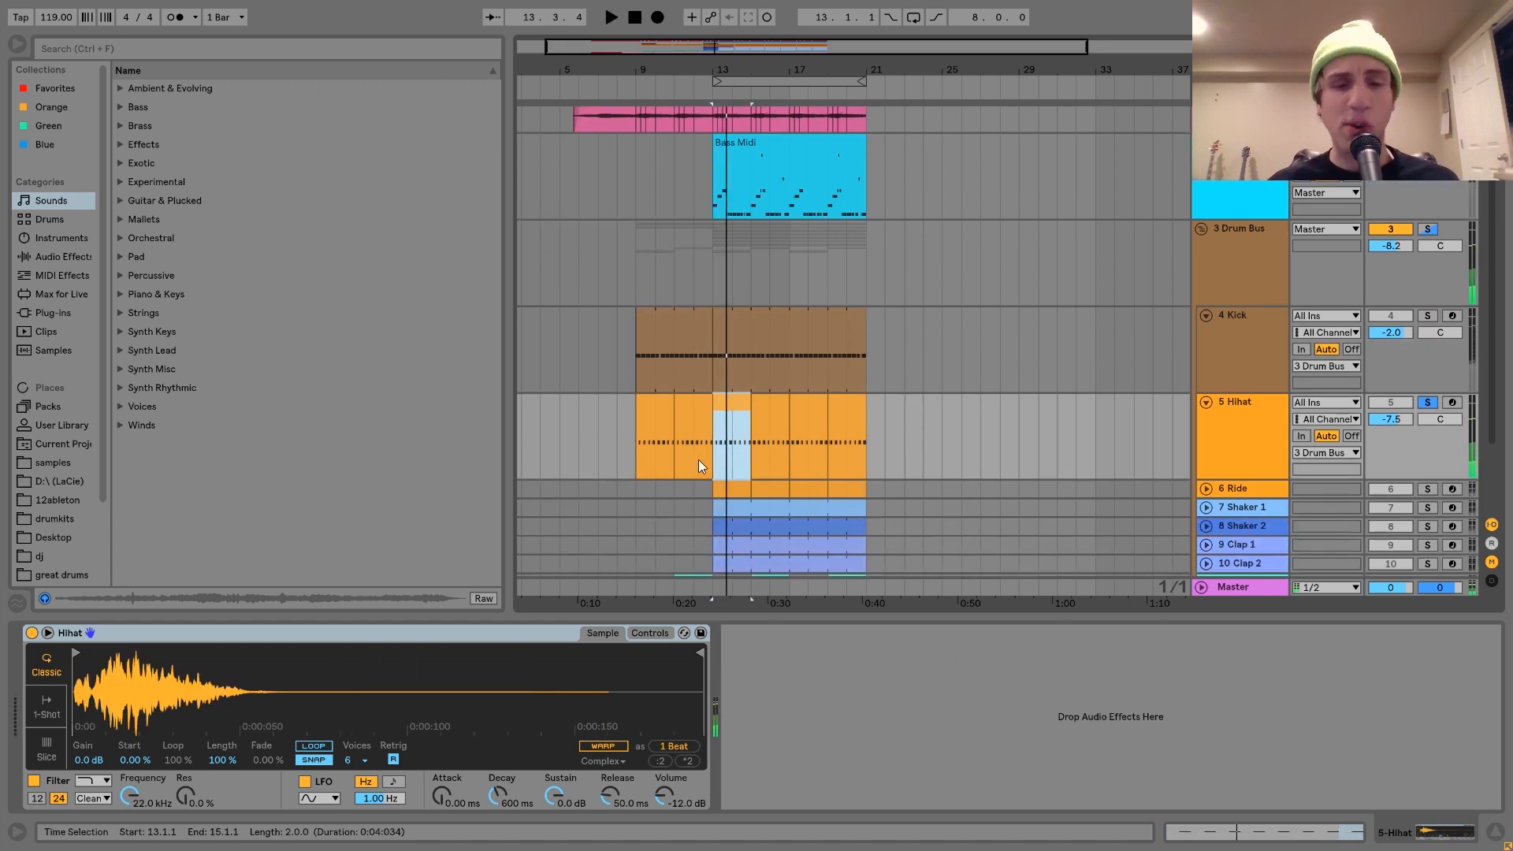
# Step: Move the selection to the Hihat clip at bar 9, unsolo the track, and play it with the other tracks
pyautogui.press('Left')
pyautogui.press('Left')
pyautogui.click(1426, 402)
pyautogui.press('space')
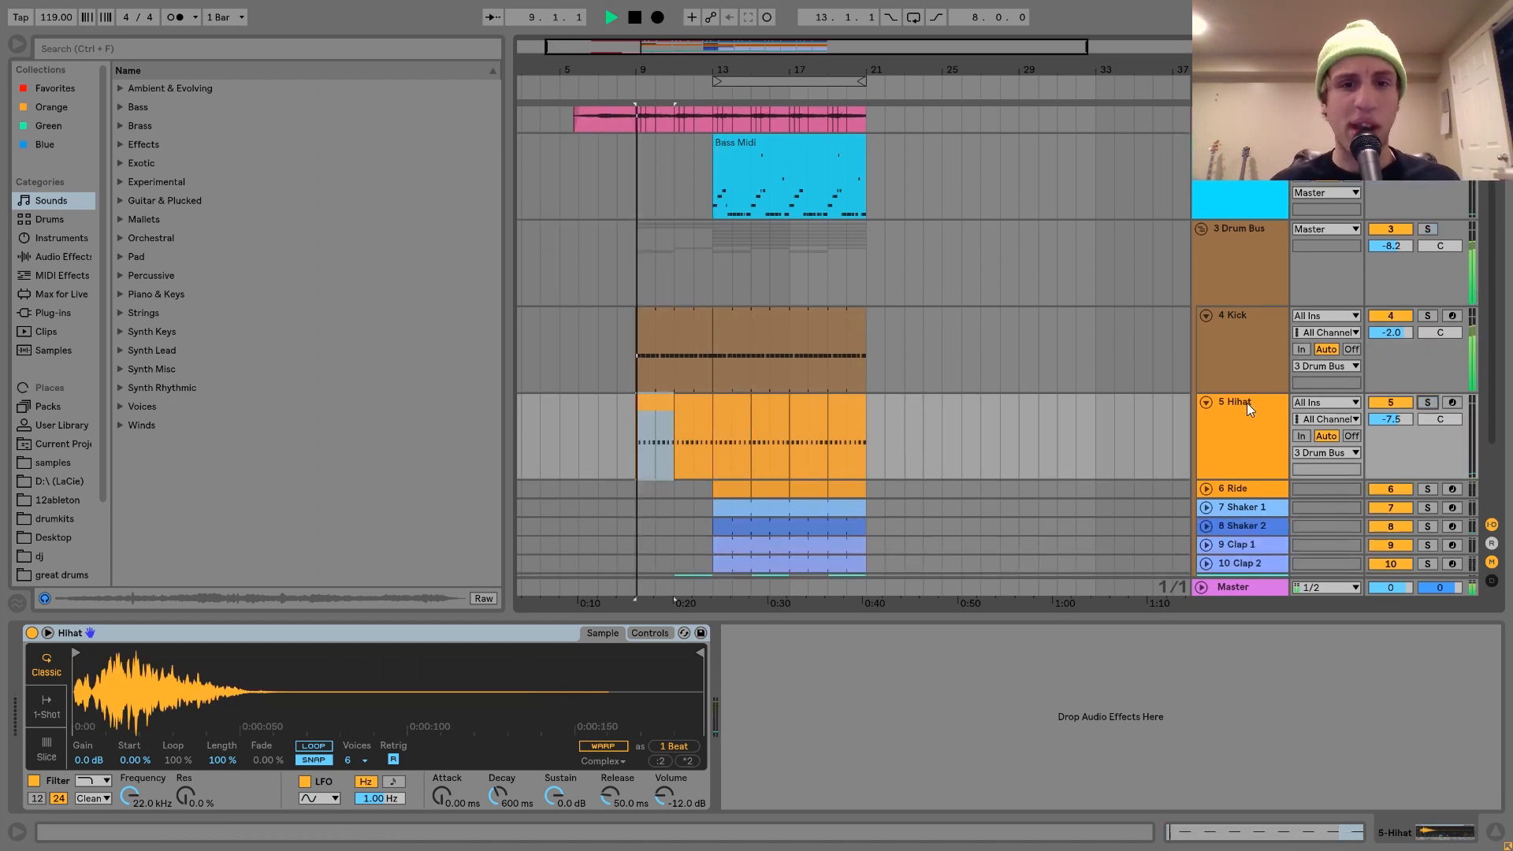
# Step: Check the Hihat clip at bar 13, return to the one at bar 9, and play a short stretch from there
pyautogui.press('Right')
pyautogui.press('Right')
pyautogui.press('space')
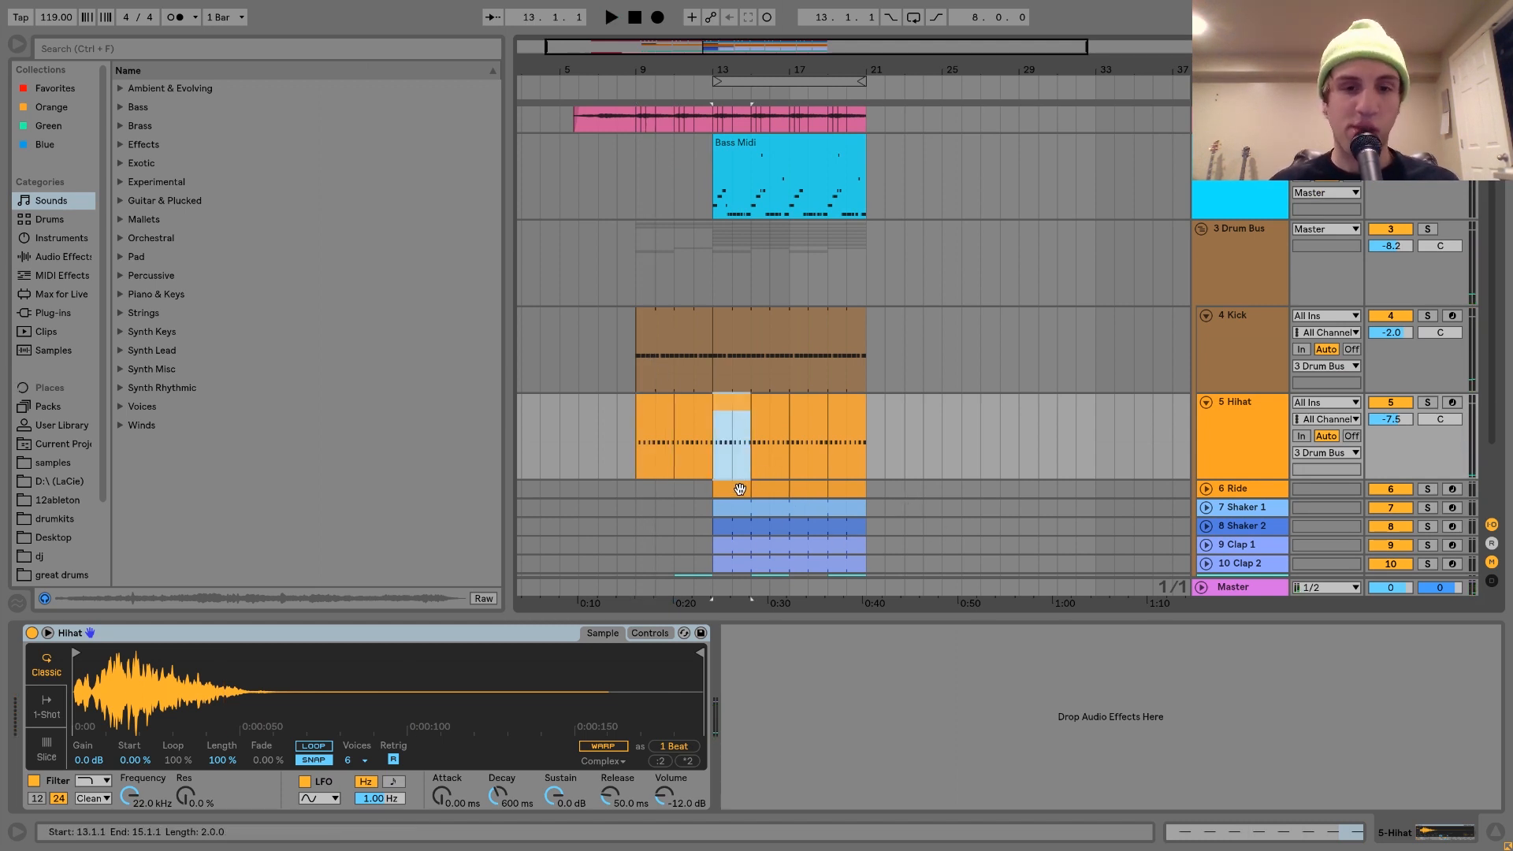
pyautogui.click(644, 403)
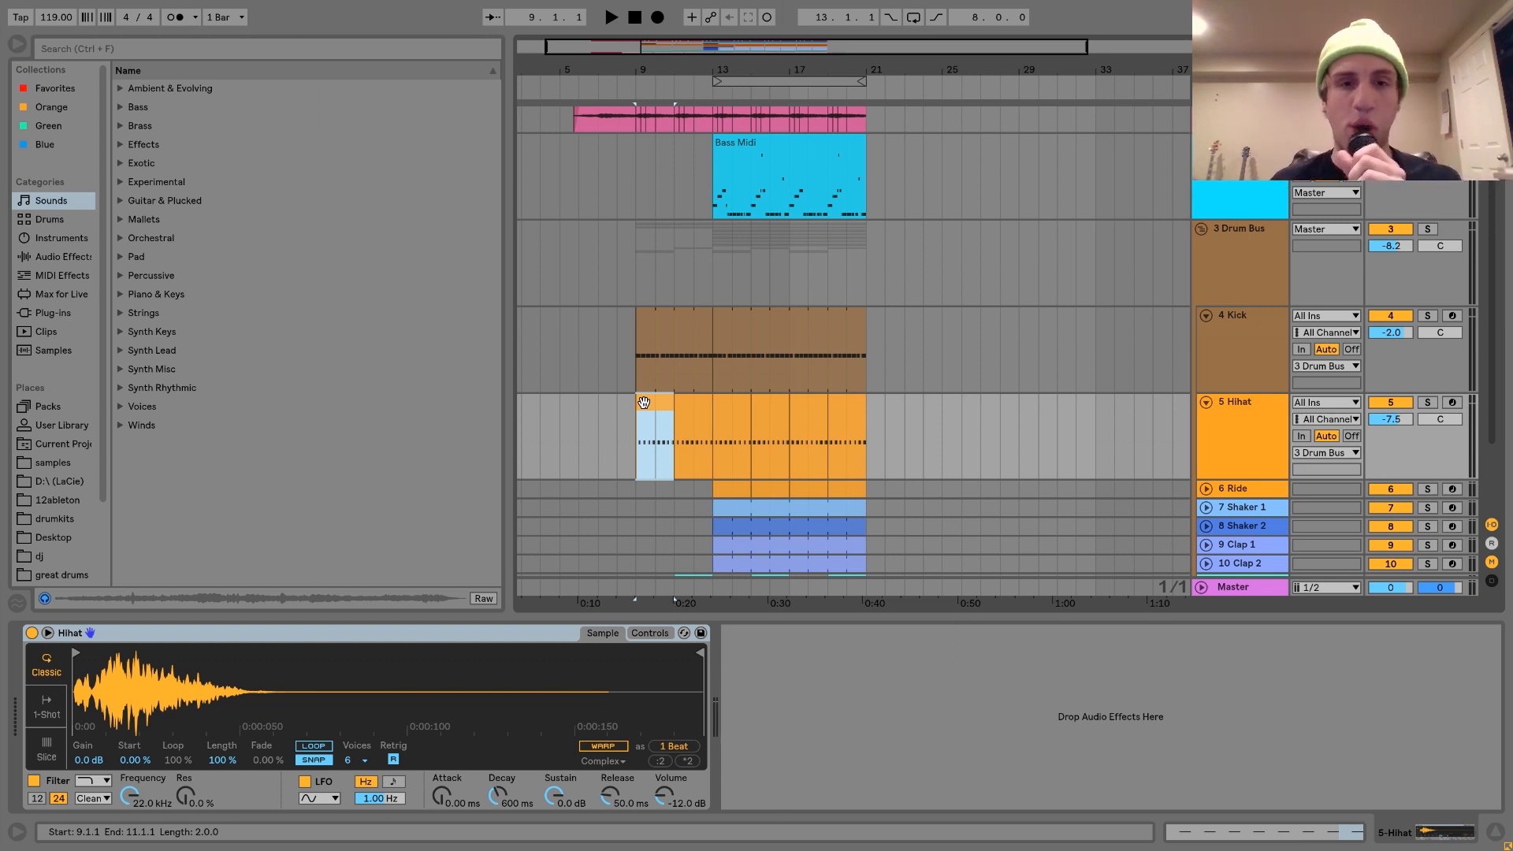
pyautogui.press('space')
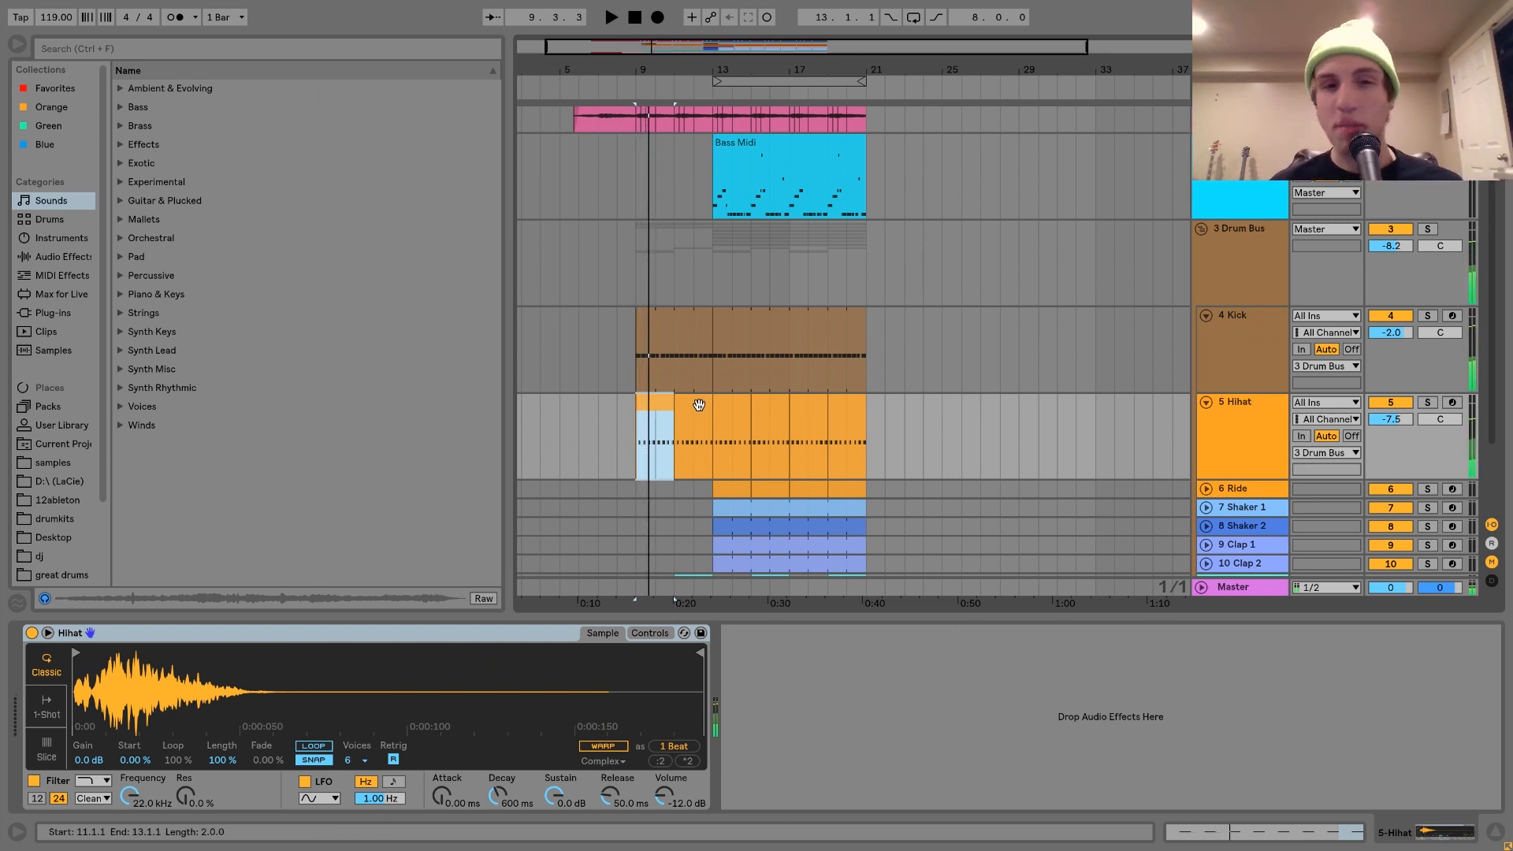
pyautogui.press('space')
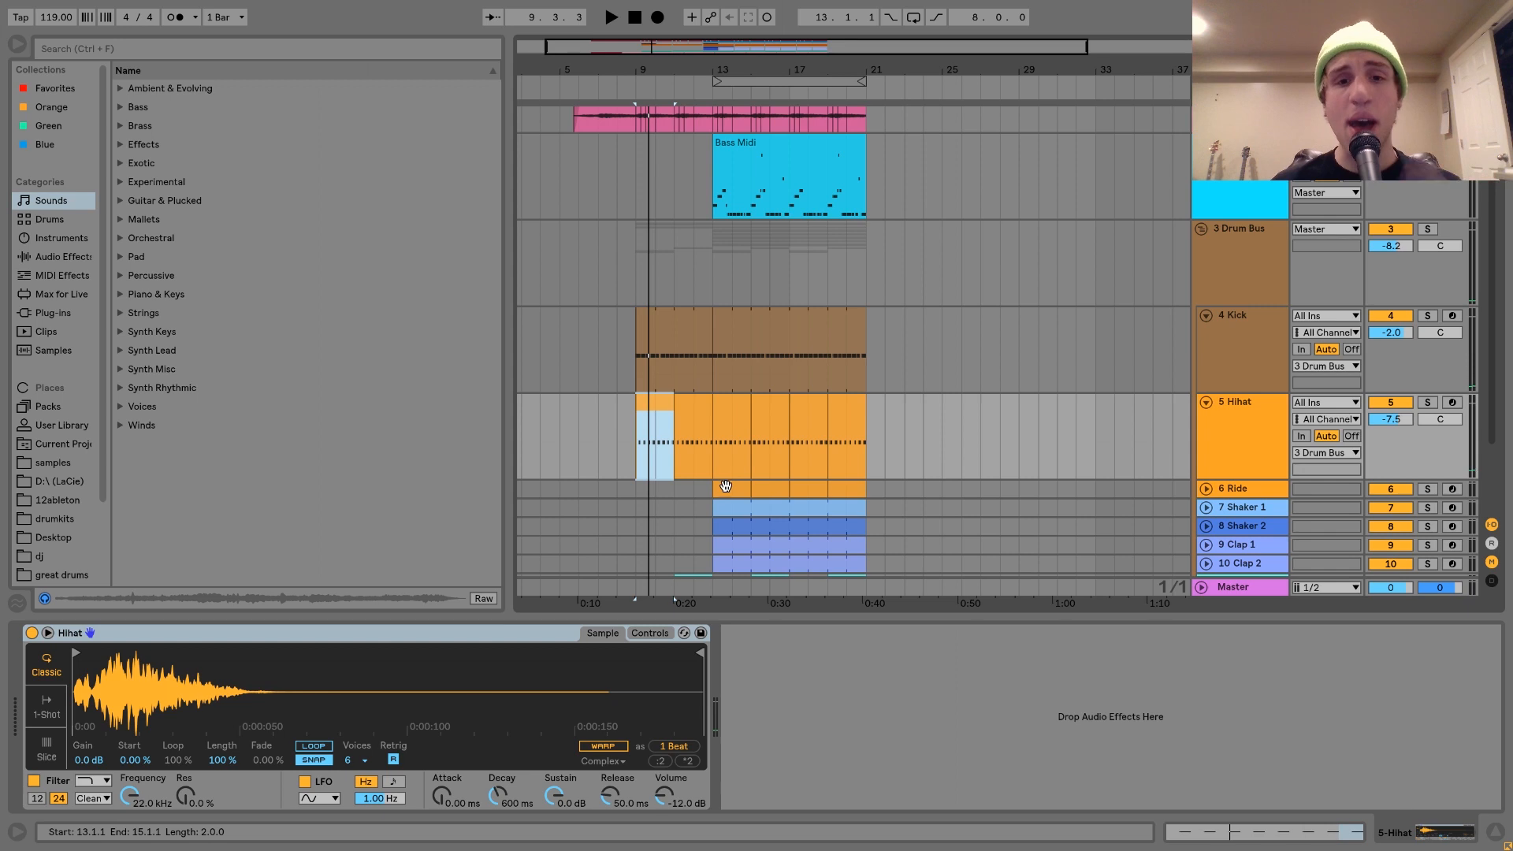
# Step: Select the Ride clip at bar 13, solo and unfold the Ride track, and play it alone
pyautogui.click(721, 489)
pyautogui.scroll(-3, 866, 472)
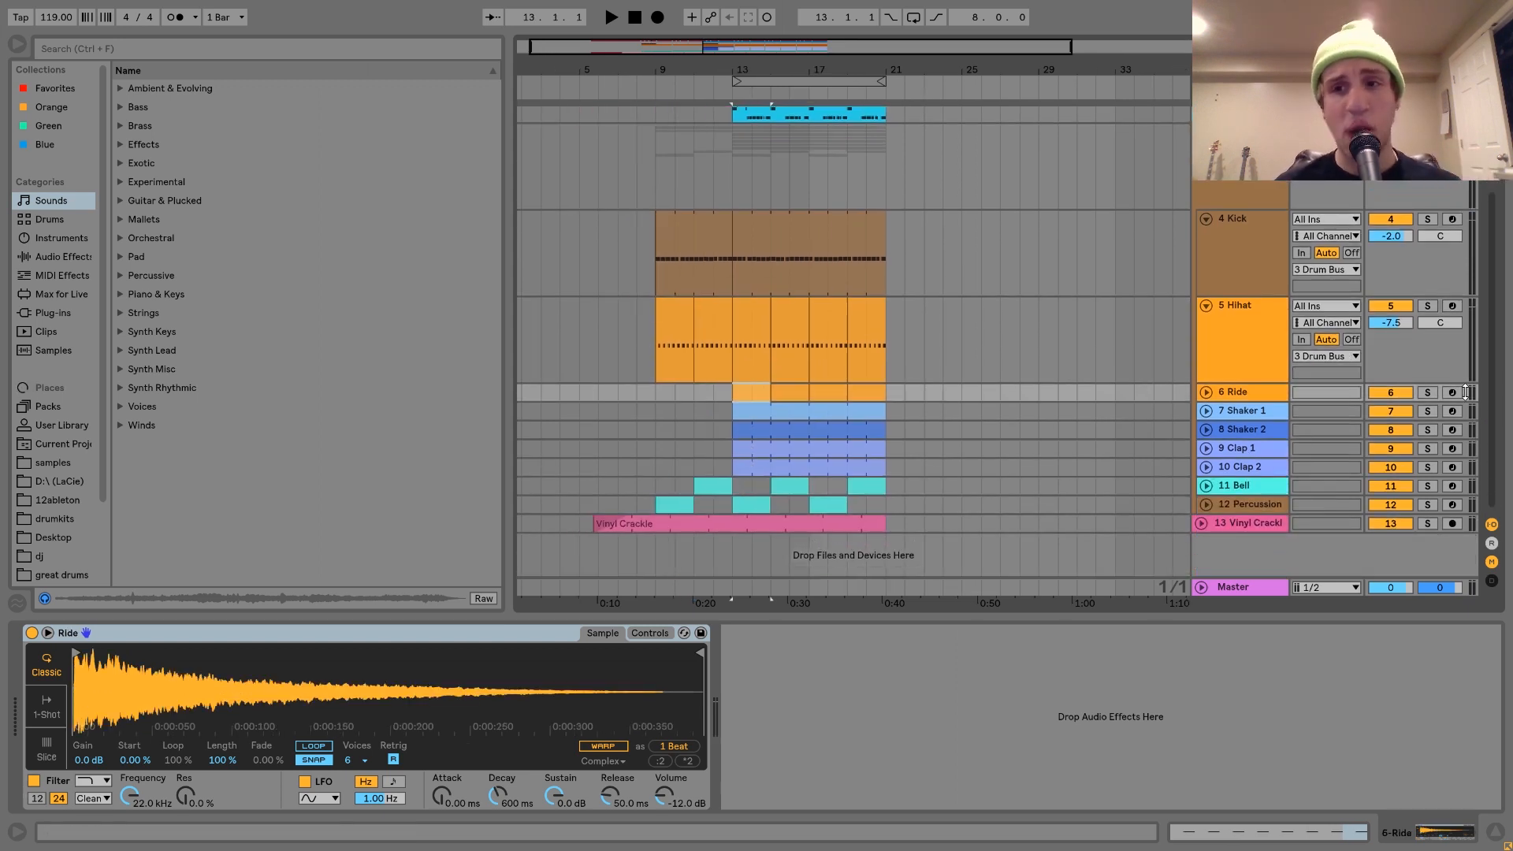
pyautogui.press('space')
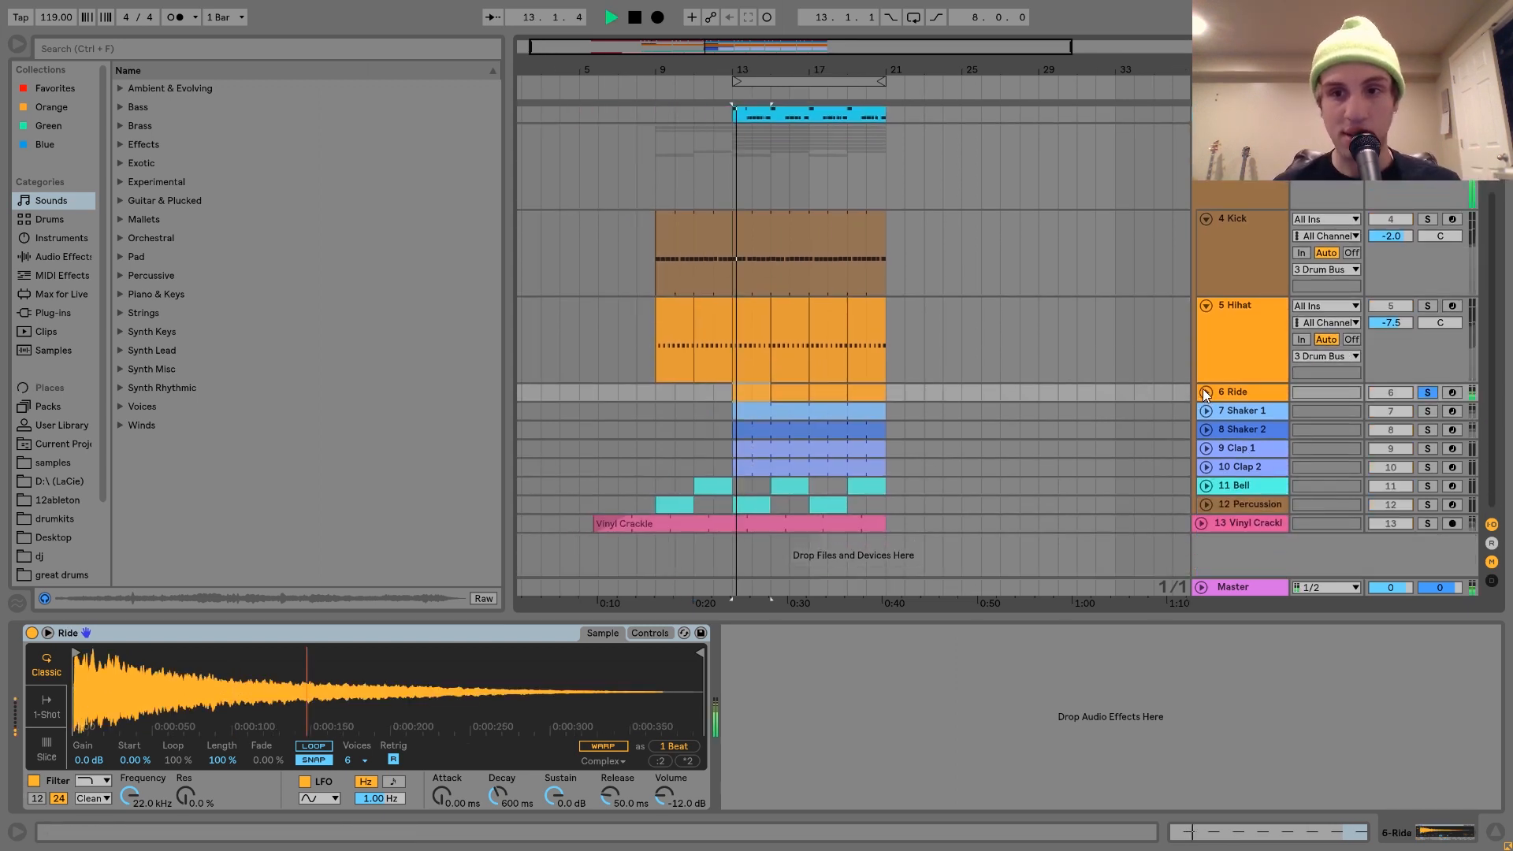
pyautogui.click(1206, 393)
pyautogui.click(1265, 400)
pyautogui.press('space')
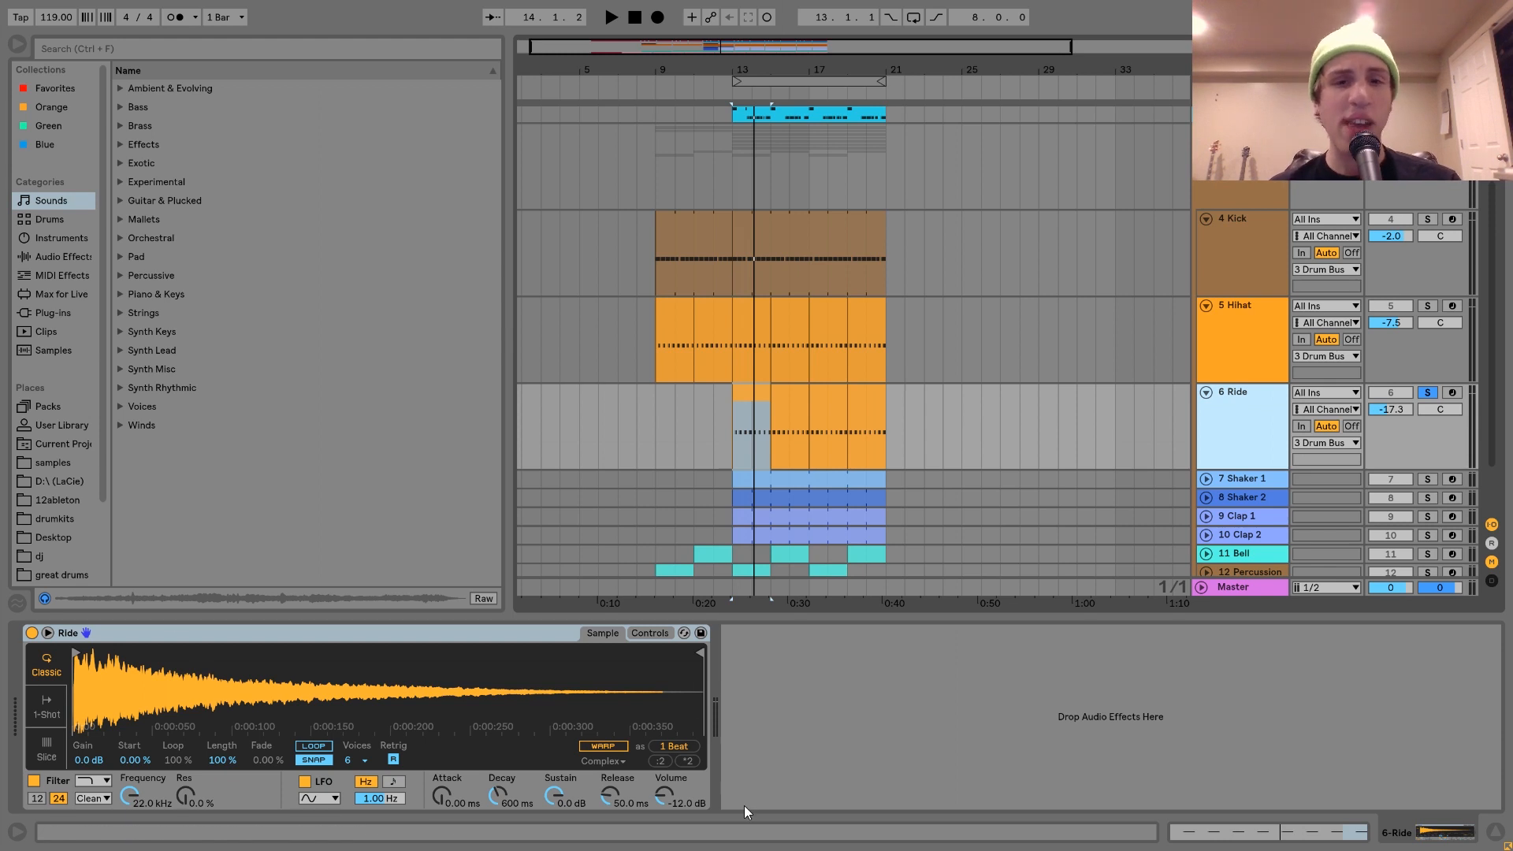
# Step: Unsolo the Ride track and play the two bars from bar 13 with all the tracks
pyautogui.click(1434, 394)
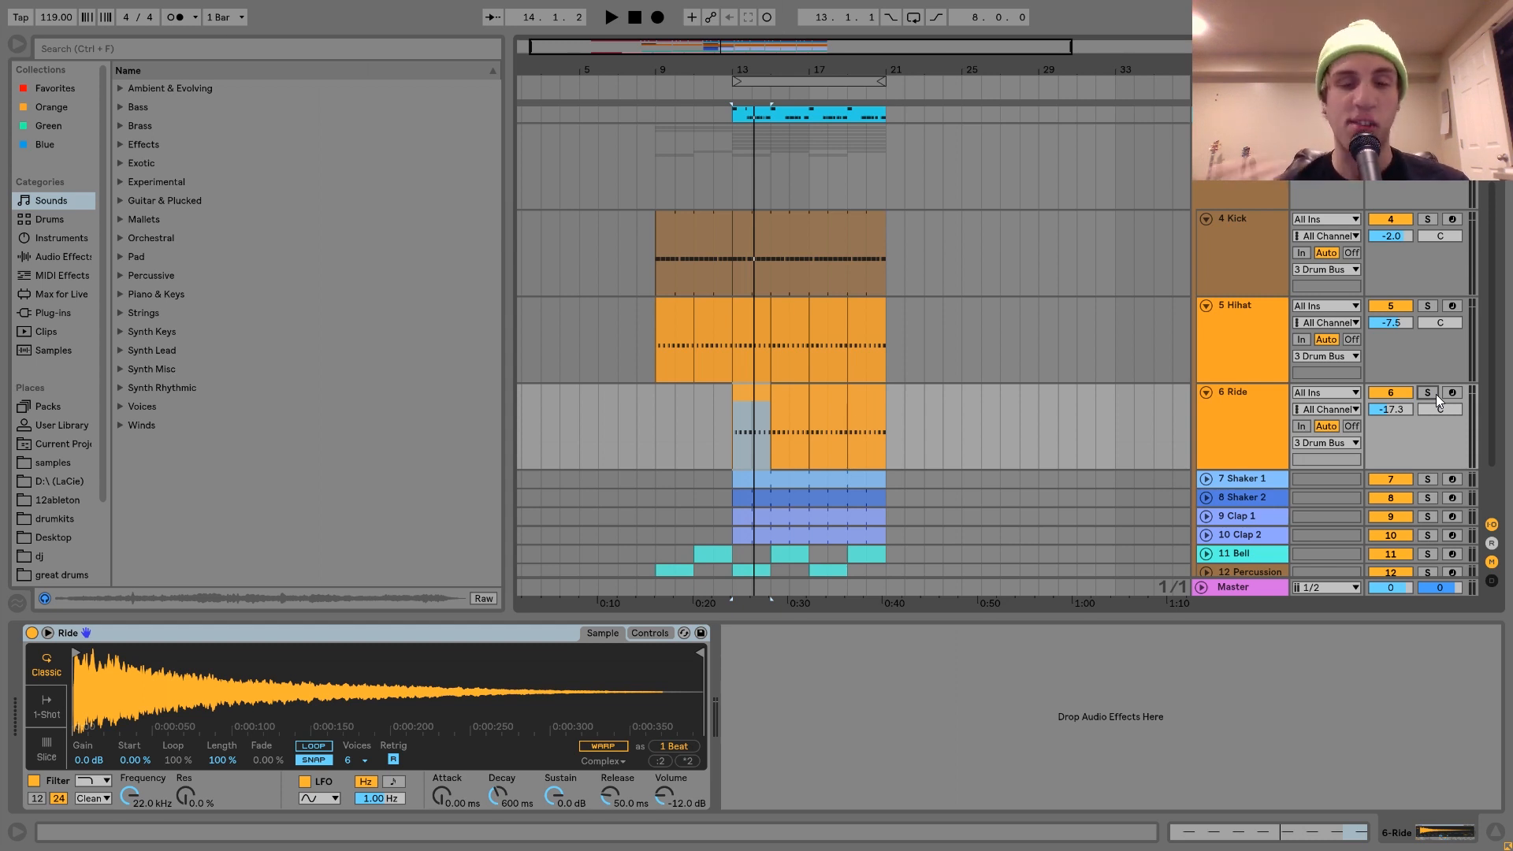
pyautogui.press('space')
pyautogui.click(1256, 407)
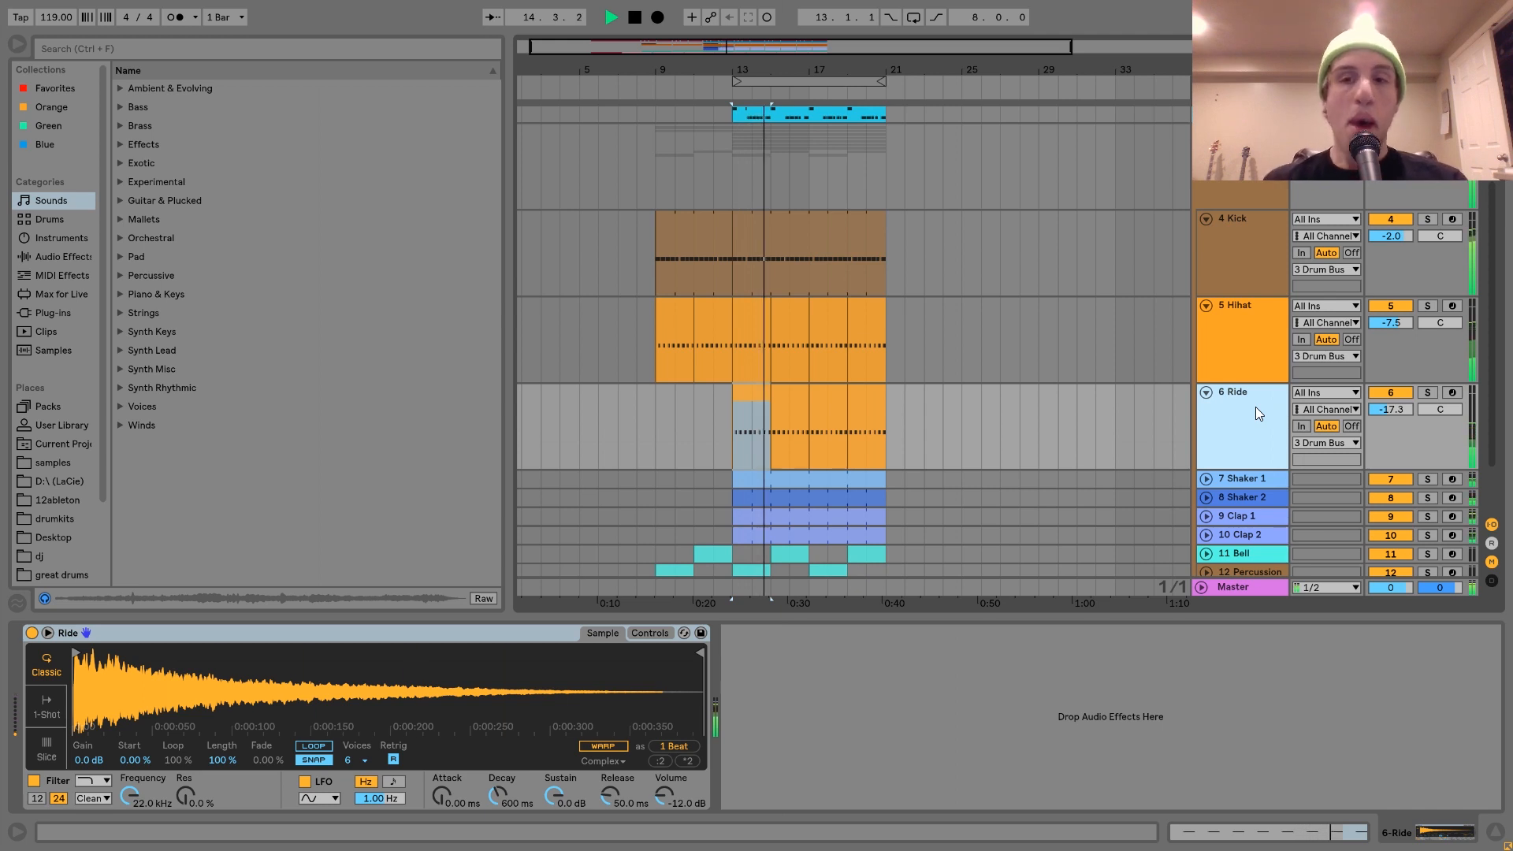
pyautogui.press('space')
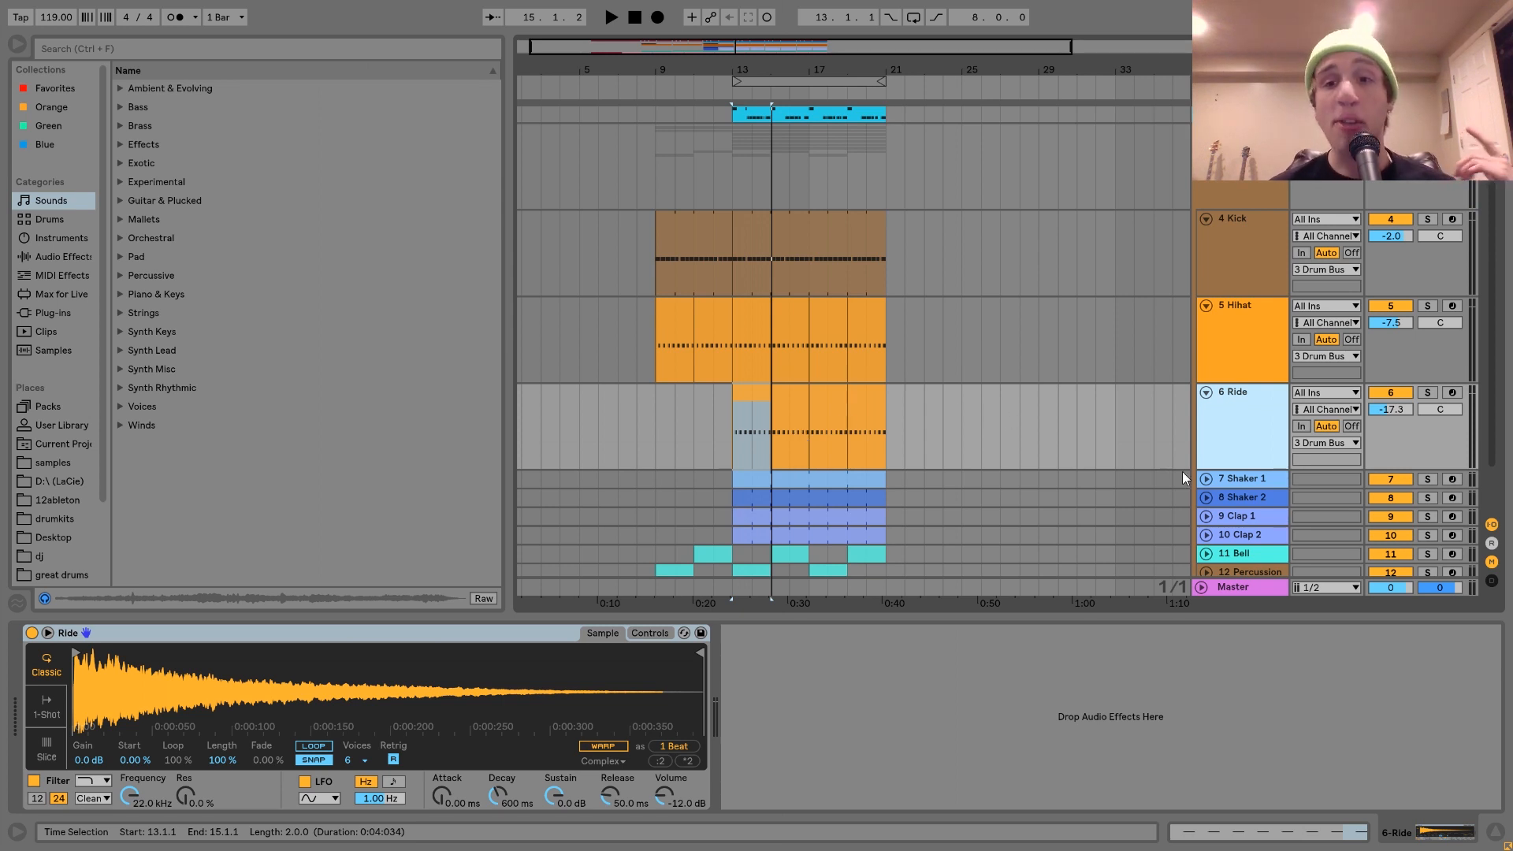
# Step: Show Shaker 1's sample, unfold and solo the track, and play it from bar 13
pyautogui.click(1249, 478)
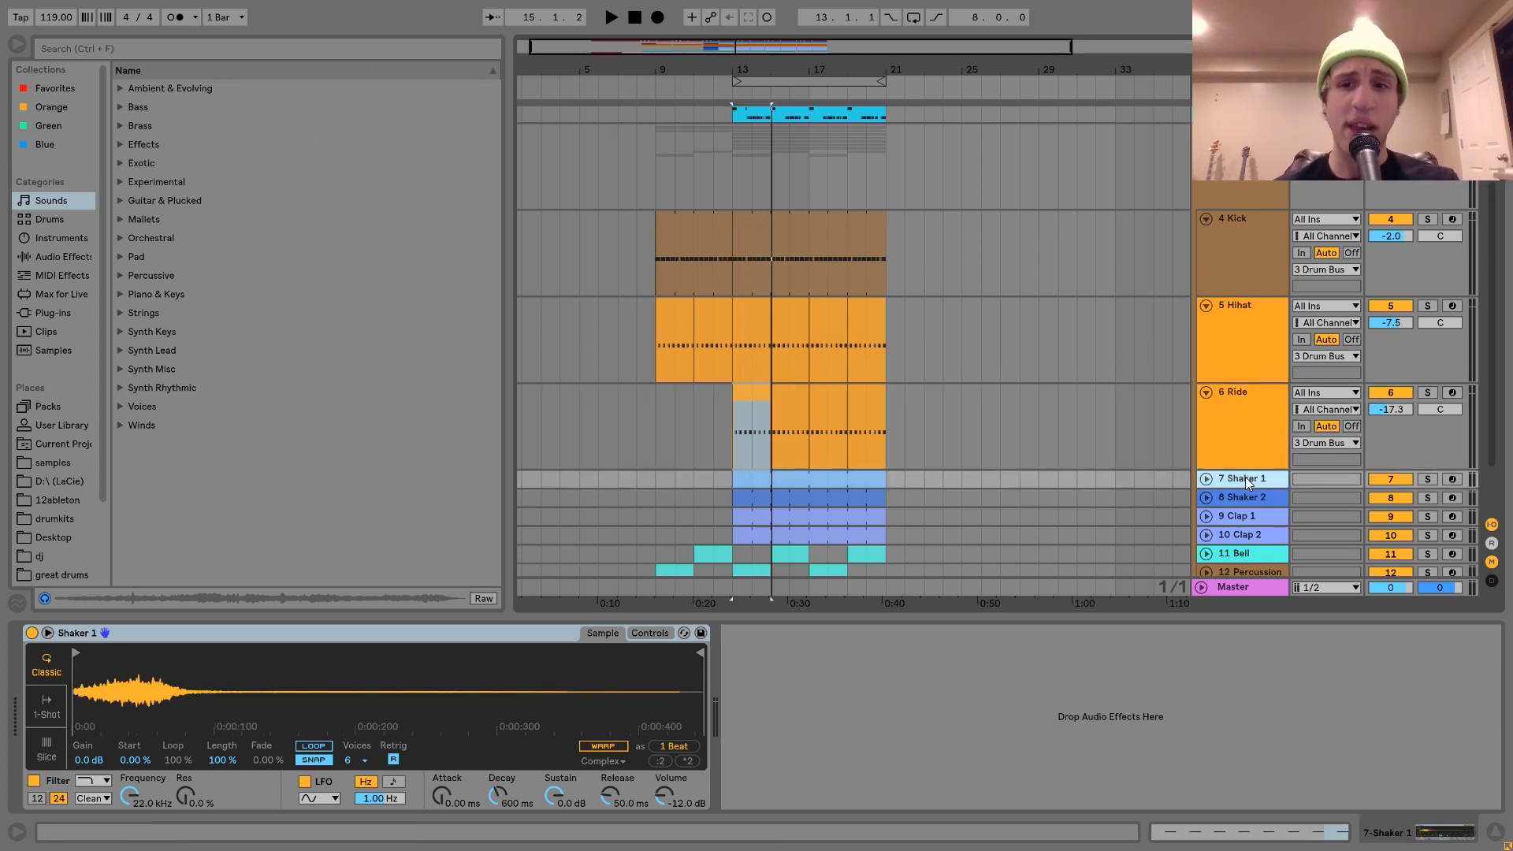
pyautogui.click(1206, 478)
pyautogui.scroll(-2, 1202, 498)
pyautogui.click(1427, 400)
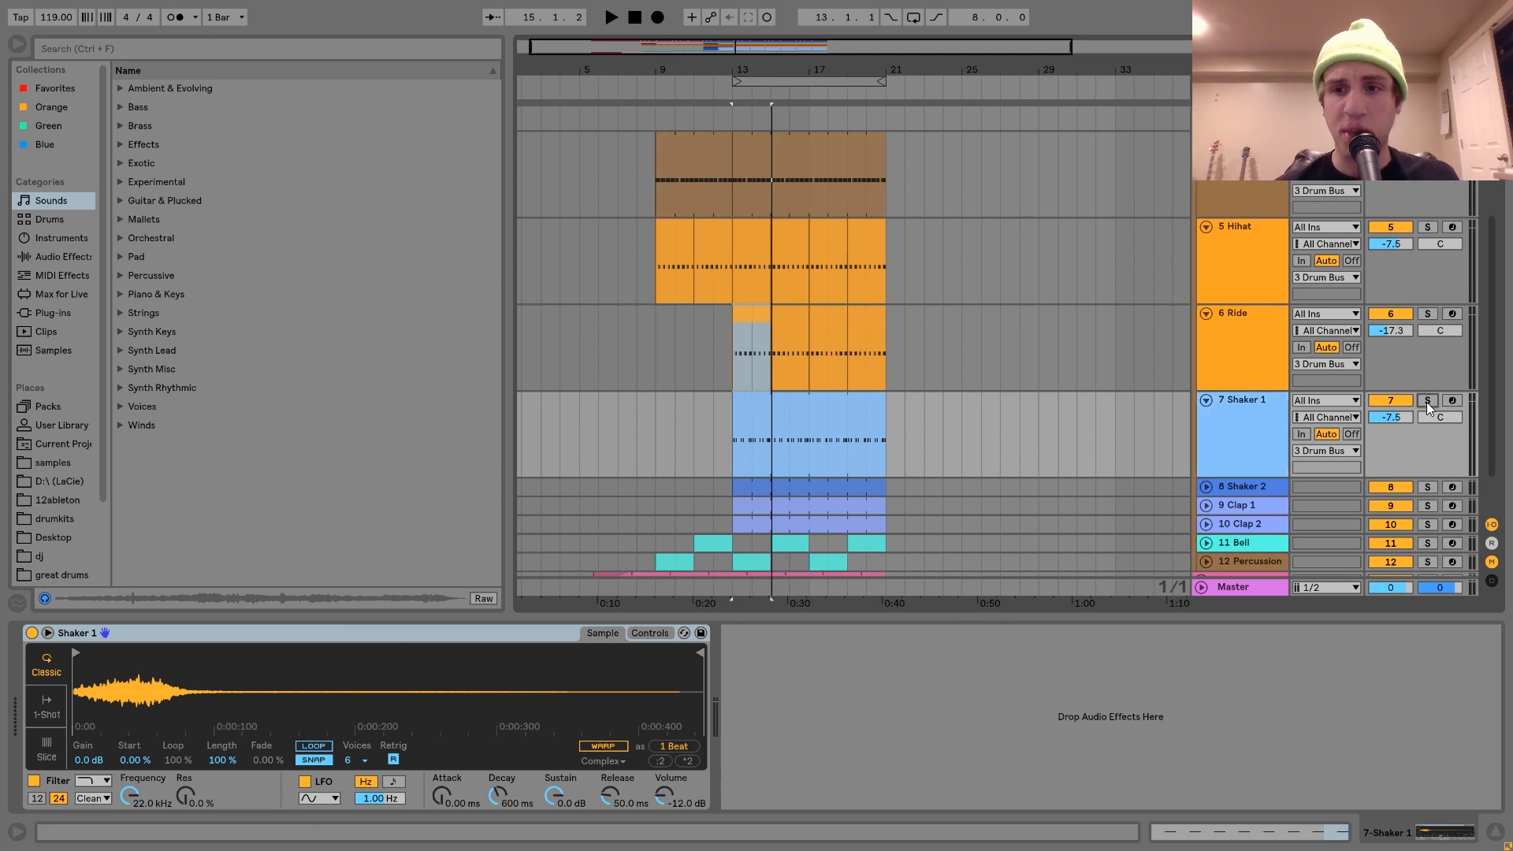
pyautogui.press('space')
# Step: Hear Shaker 2 together with Shaker 1, unfold its track, and remove its solo after stopping playback
pyautogui.click(1426, 487)
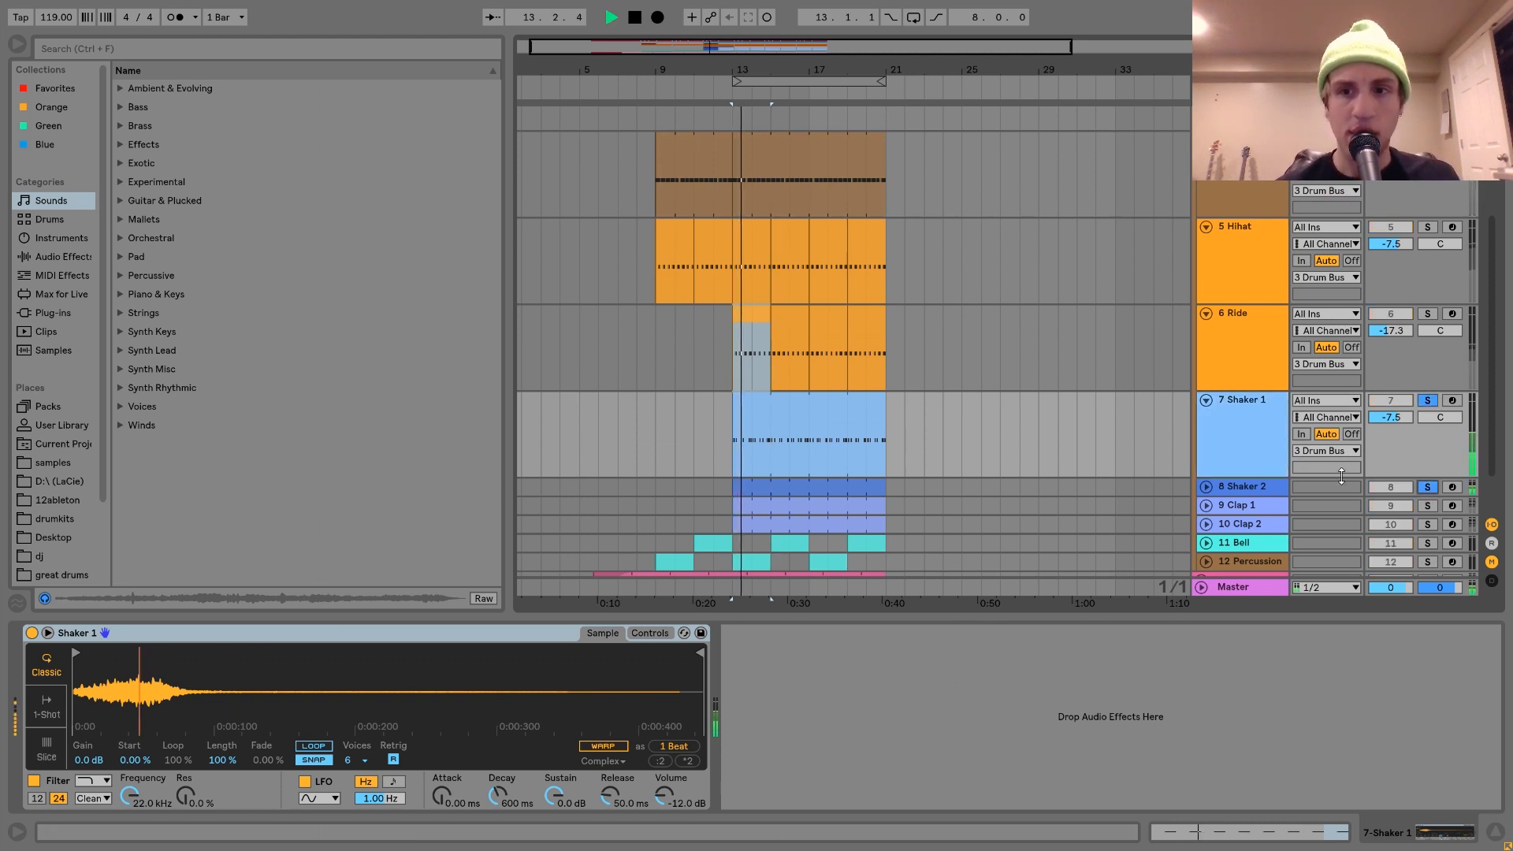
pyautogui.click(1206, 486)
pyautogui.scroll(-2, 1222, 483)
pyautogui.press('space')
pyautogui.click(1427, 428)
# Step: Select the Shaker 1 clips from bar 13 to bar 21, play them soloed, and show the track's Shaker 1 device
pyautogui.click(817, 358)
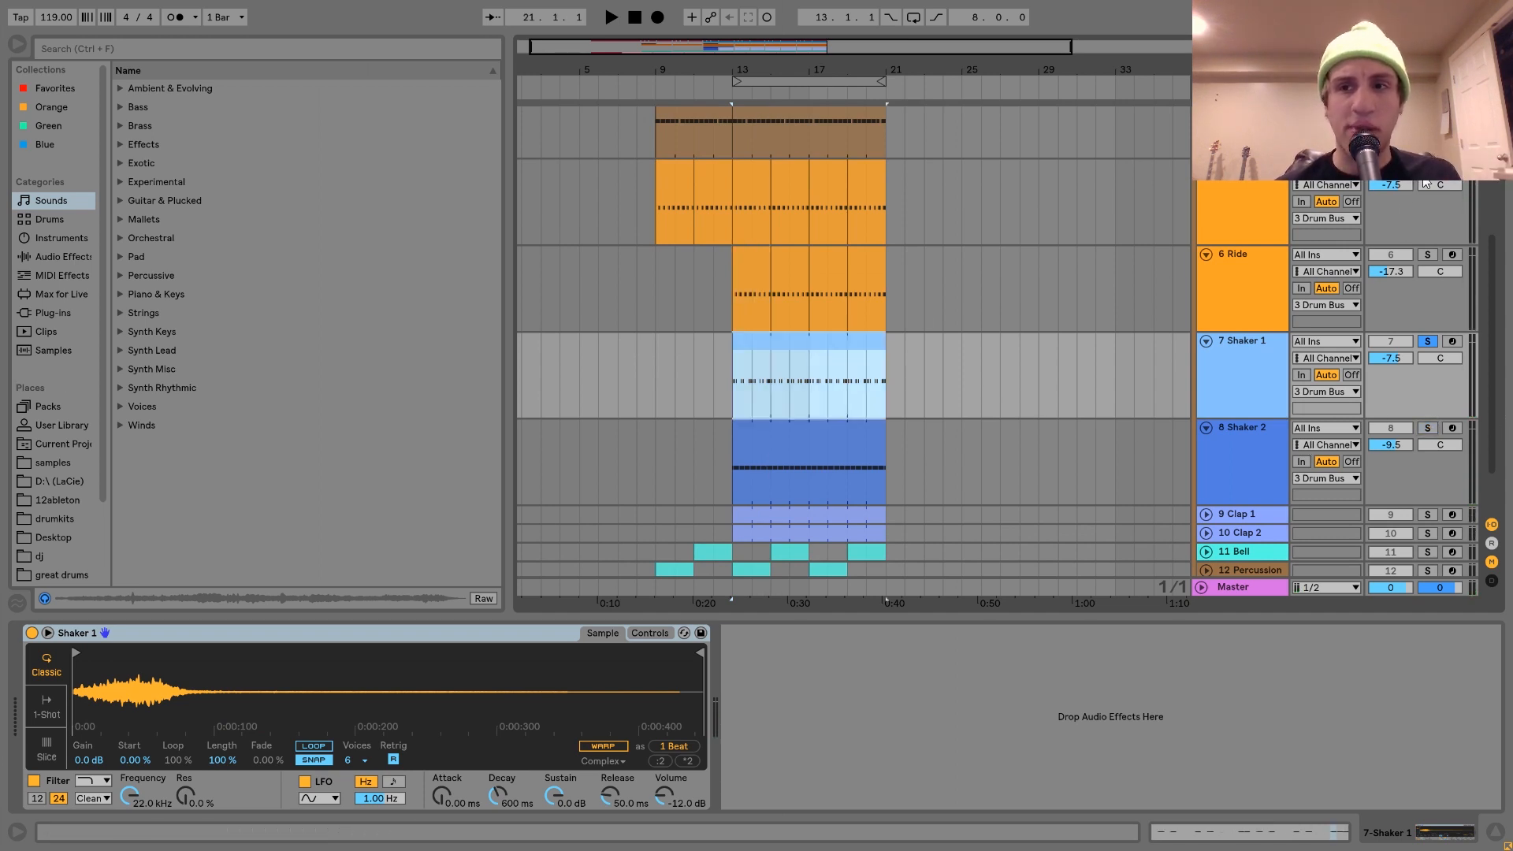
pyautogui.click(1402, 232)
pyautogui.press('space')
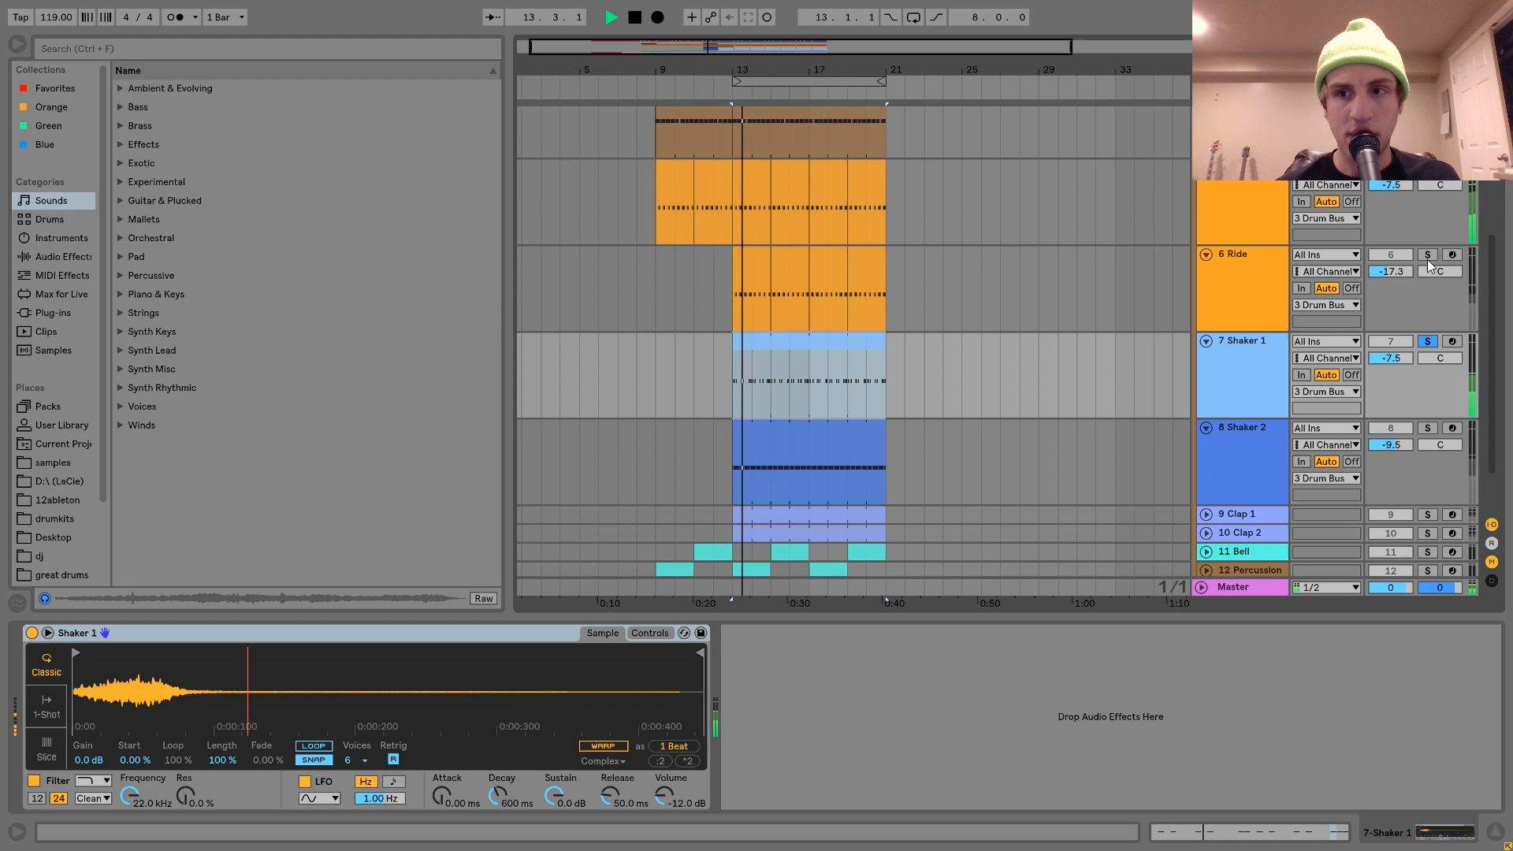
pyautogui.press('space')
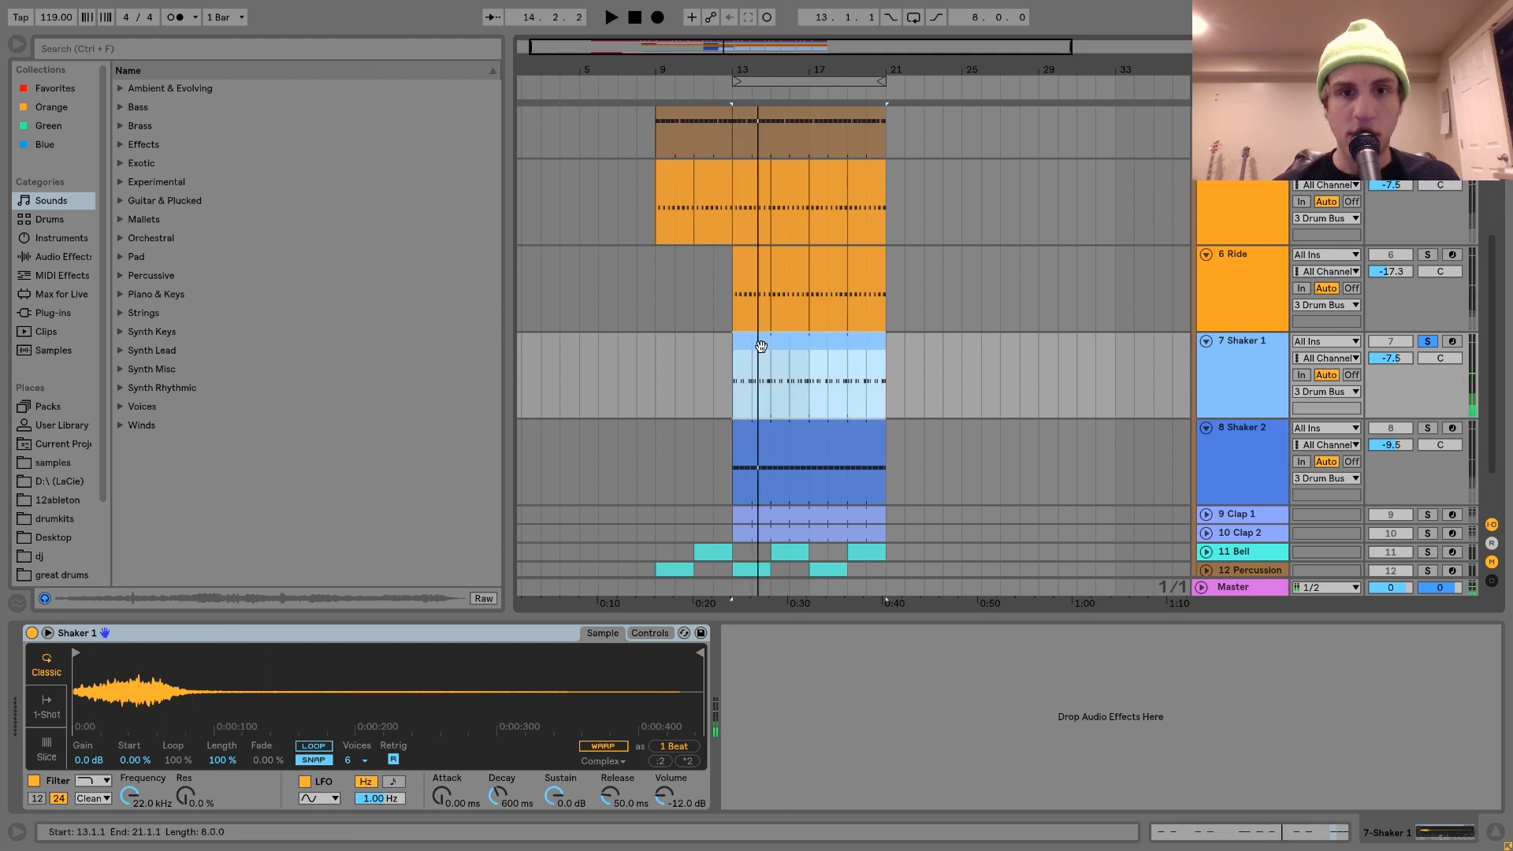
pyautogui.doubleClick(772, 382)
pyautogui.doubleClick(1274, 328)
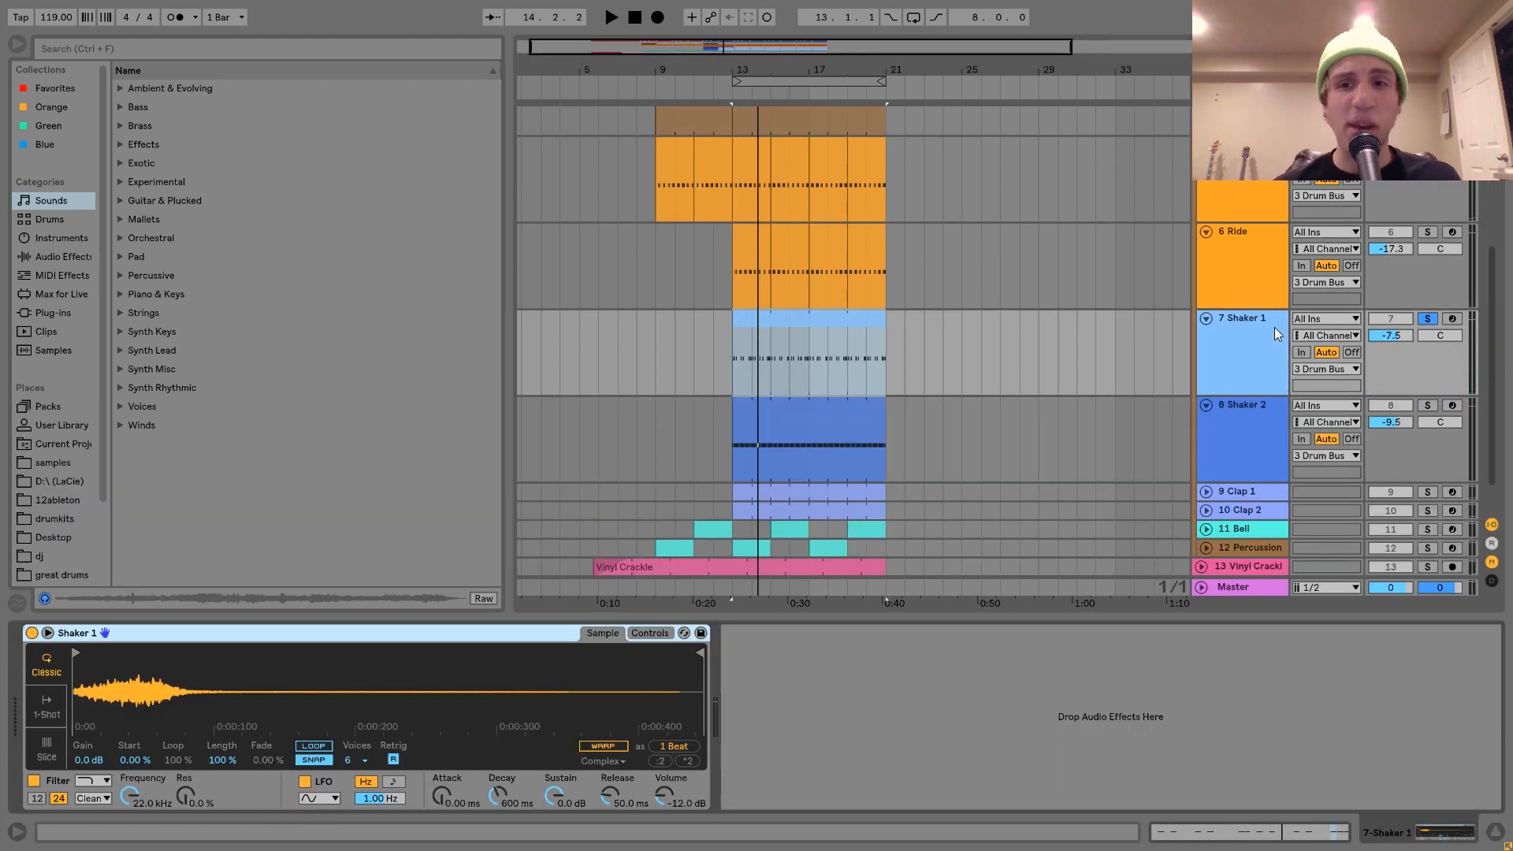
# Step: Show the Shaker 2 track's devices, solo the track in place of Shaker 1, and play it from bar 13
pyautogui.scroll(-1, 1274, 327)
pyautogui.click(1270, 361)
pyautogui.click(1424, 361)
pyautogui.press('space')
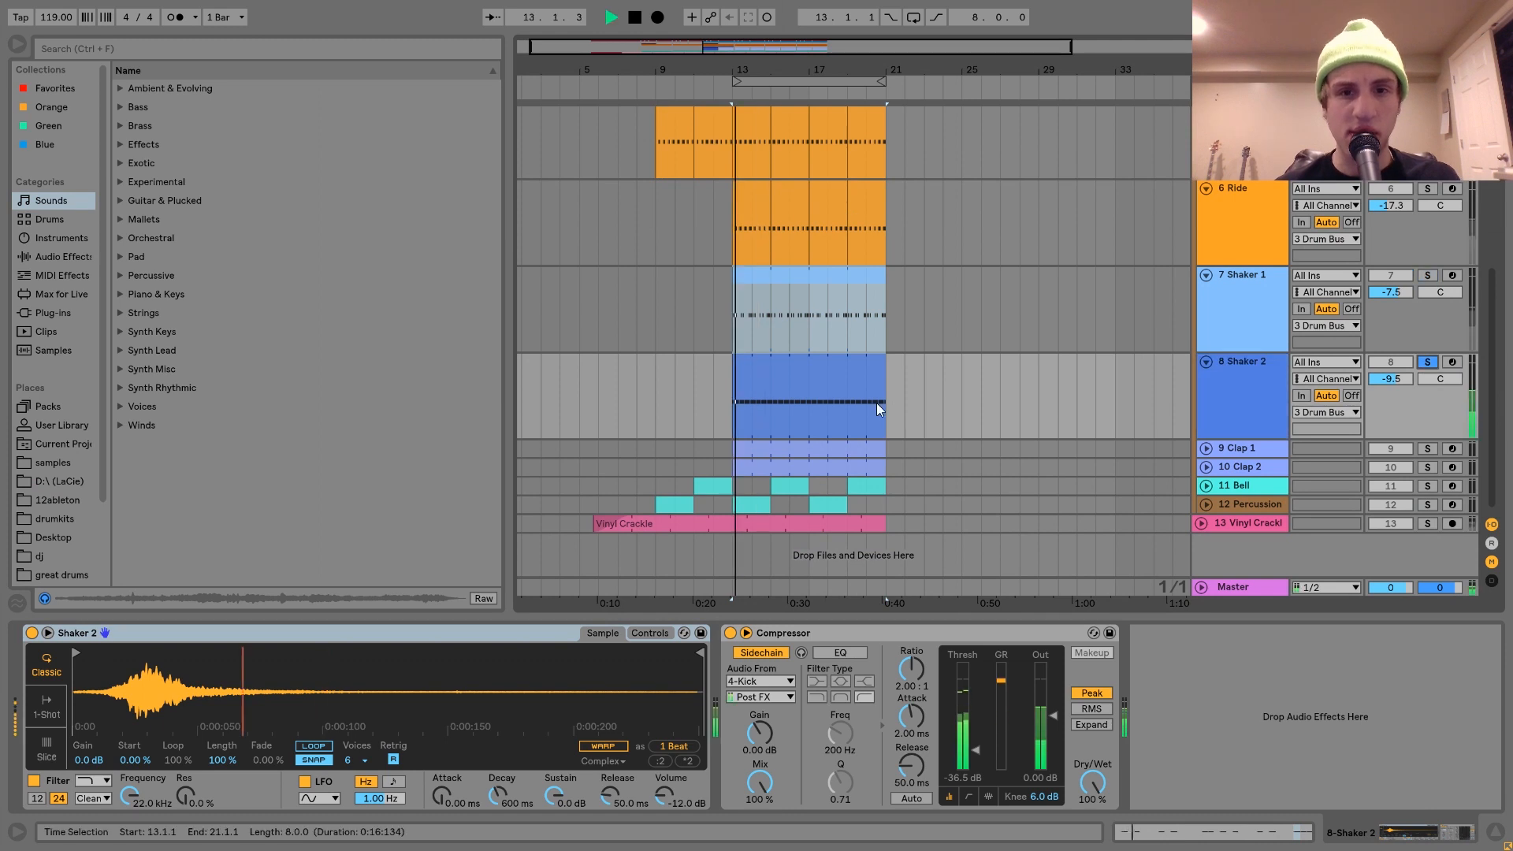
pyautogui.press('space')
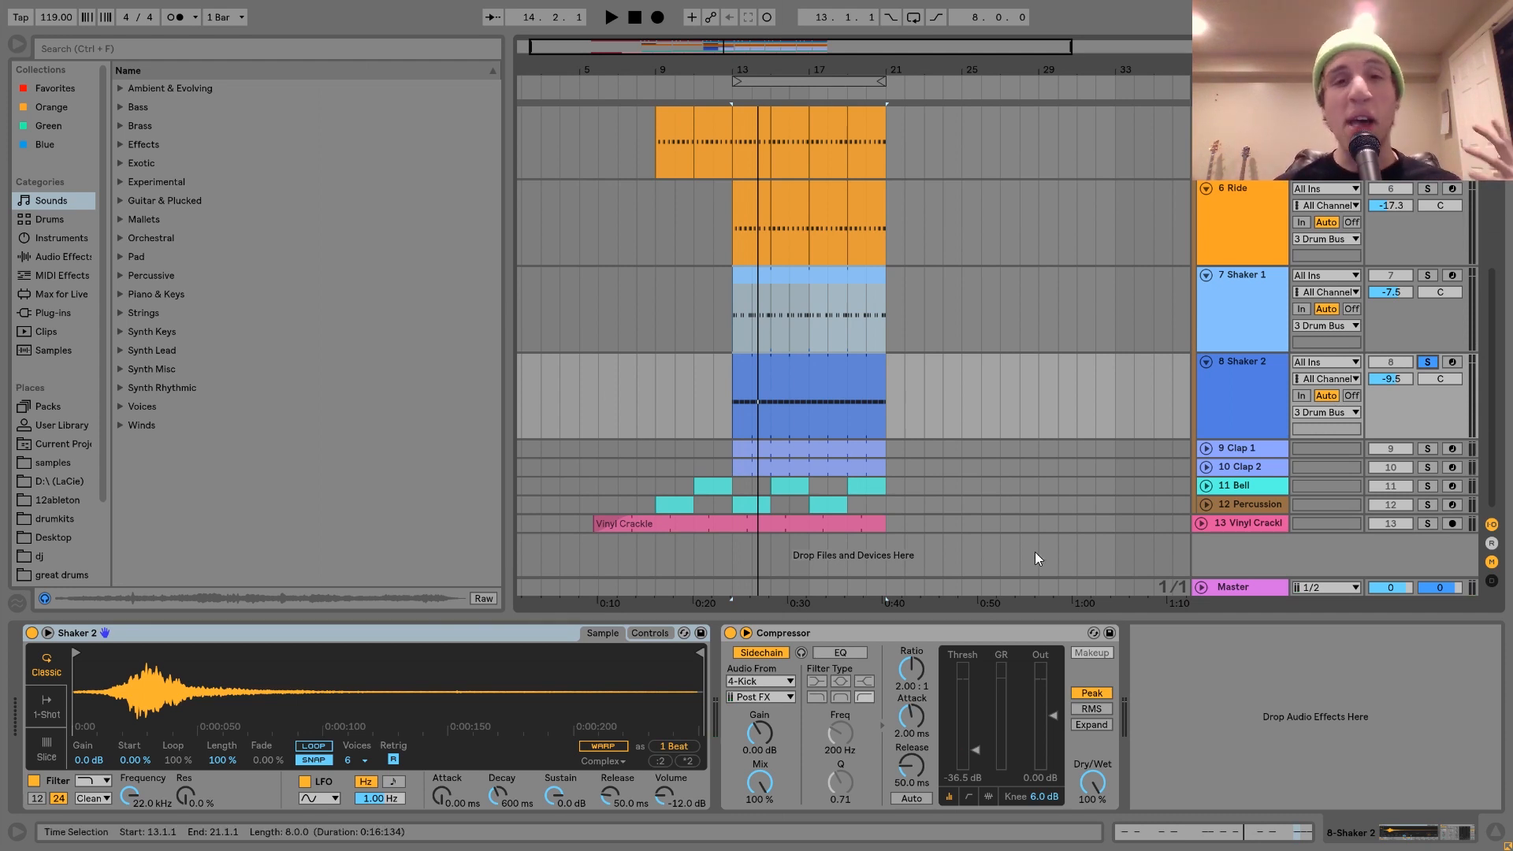
# Step: Select the Shaker 2 clips from bar 13 to bar 21 and remove the remaining shaker solo
pyautogui.scroll(5, 1024, 489)
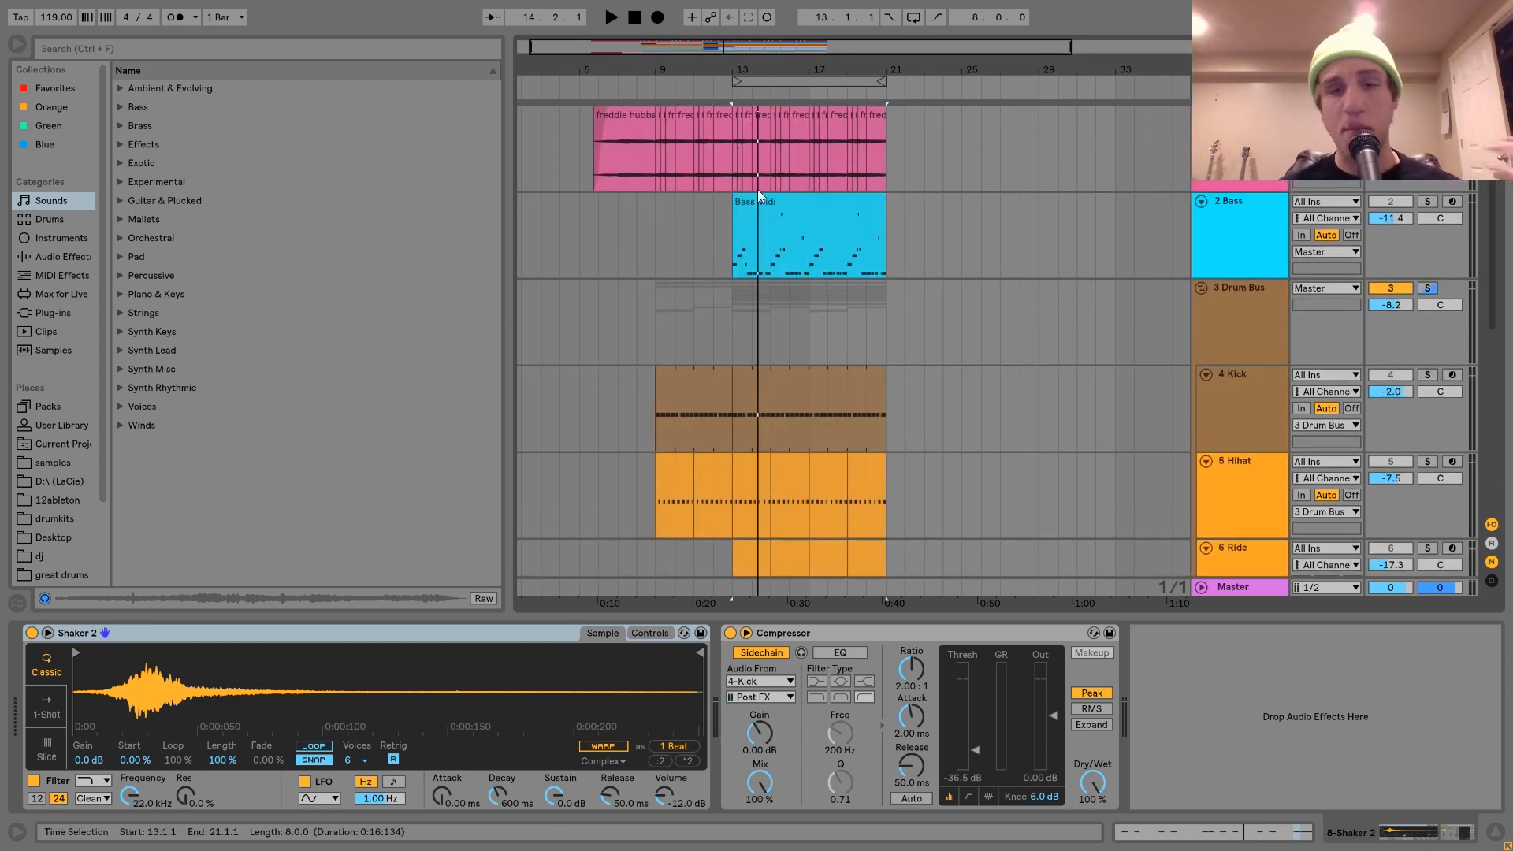
pyautogui.scroll(-5, 840, 377)
pyautogui.click(841, 379)
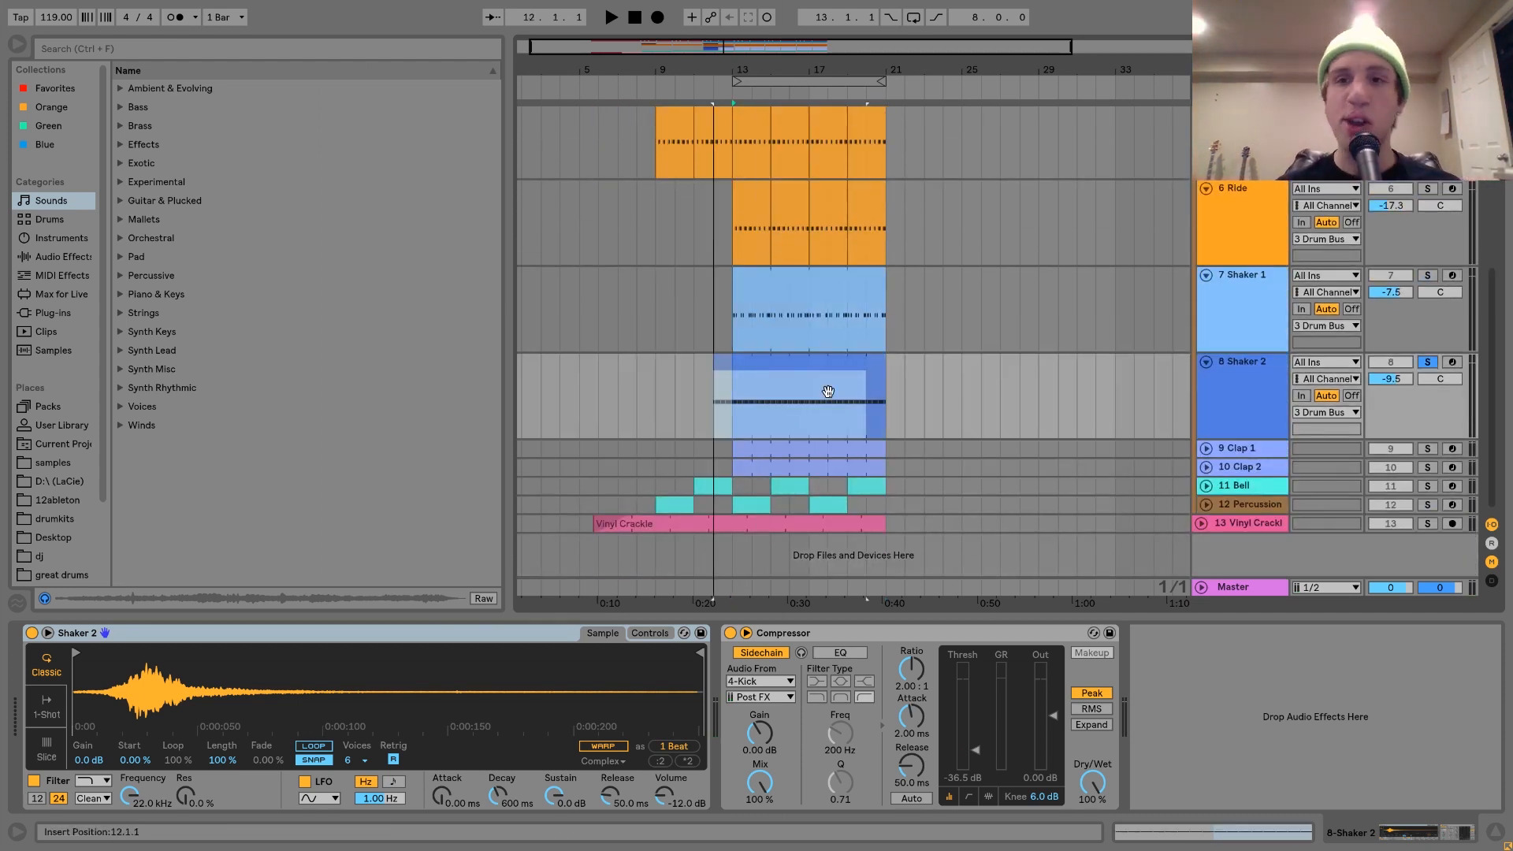
pyautogui.scroll(3, 841, 379)
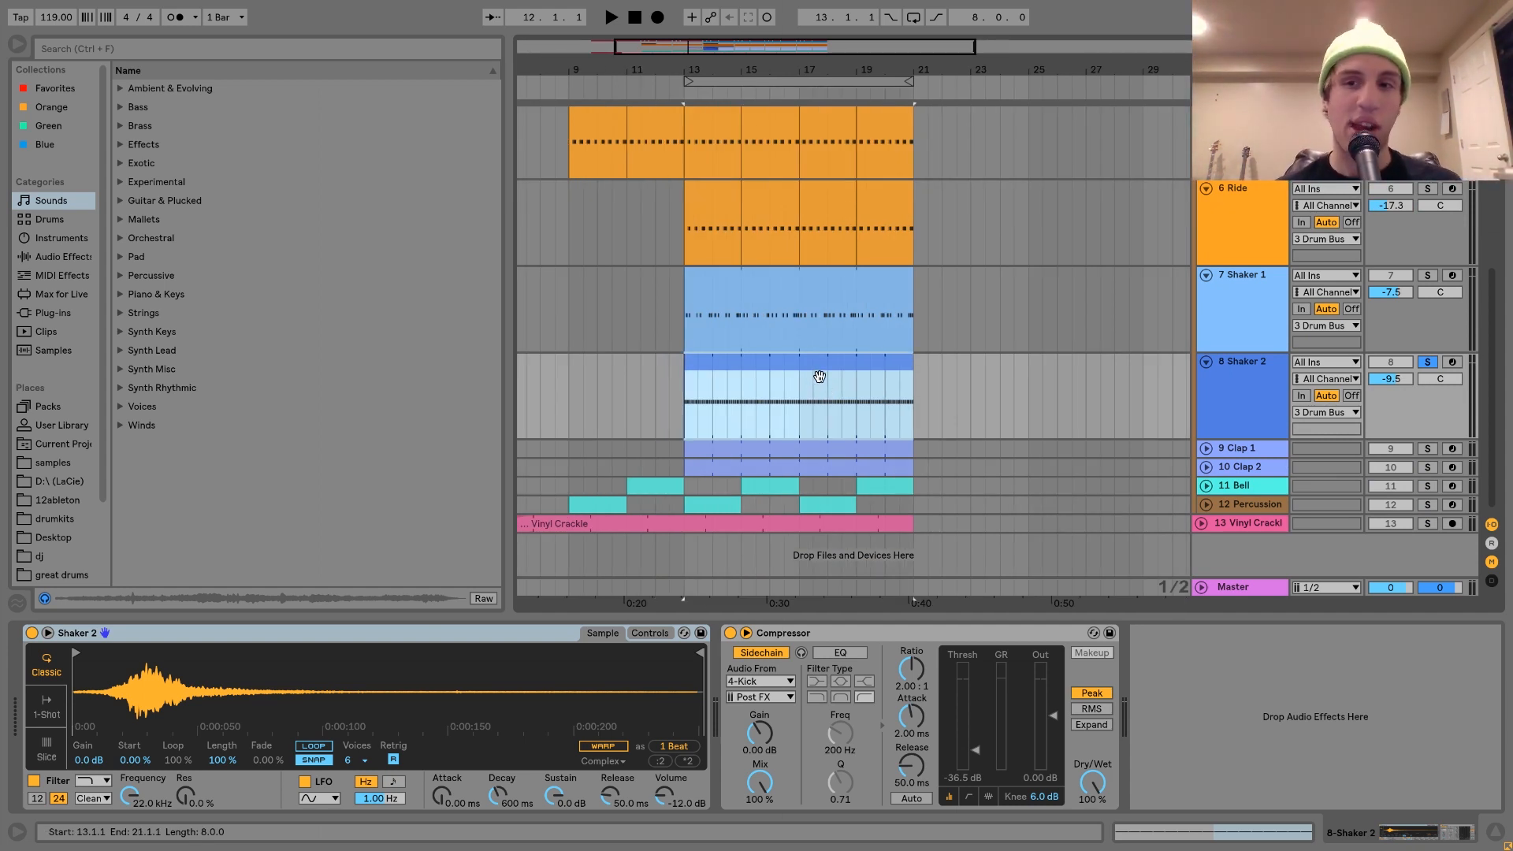
pyautogui.click(1427, 276)
pyautogui.click(1425, 276)
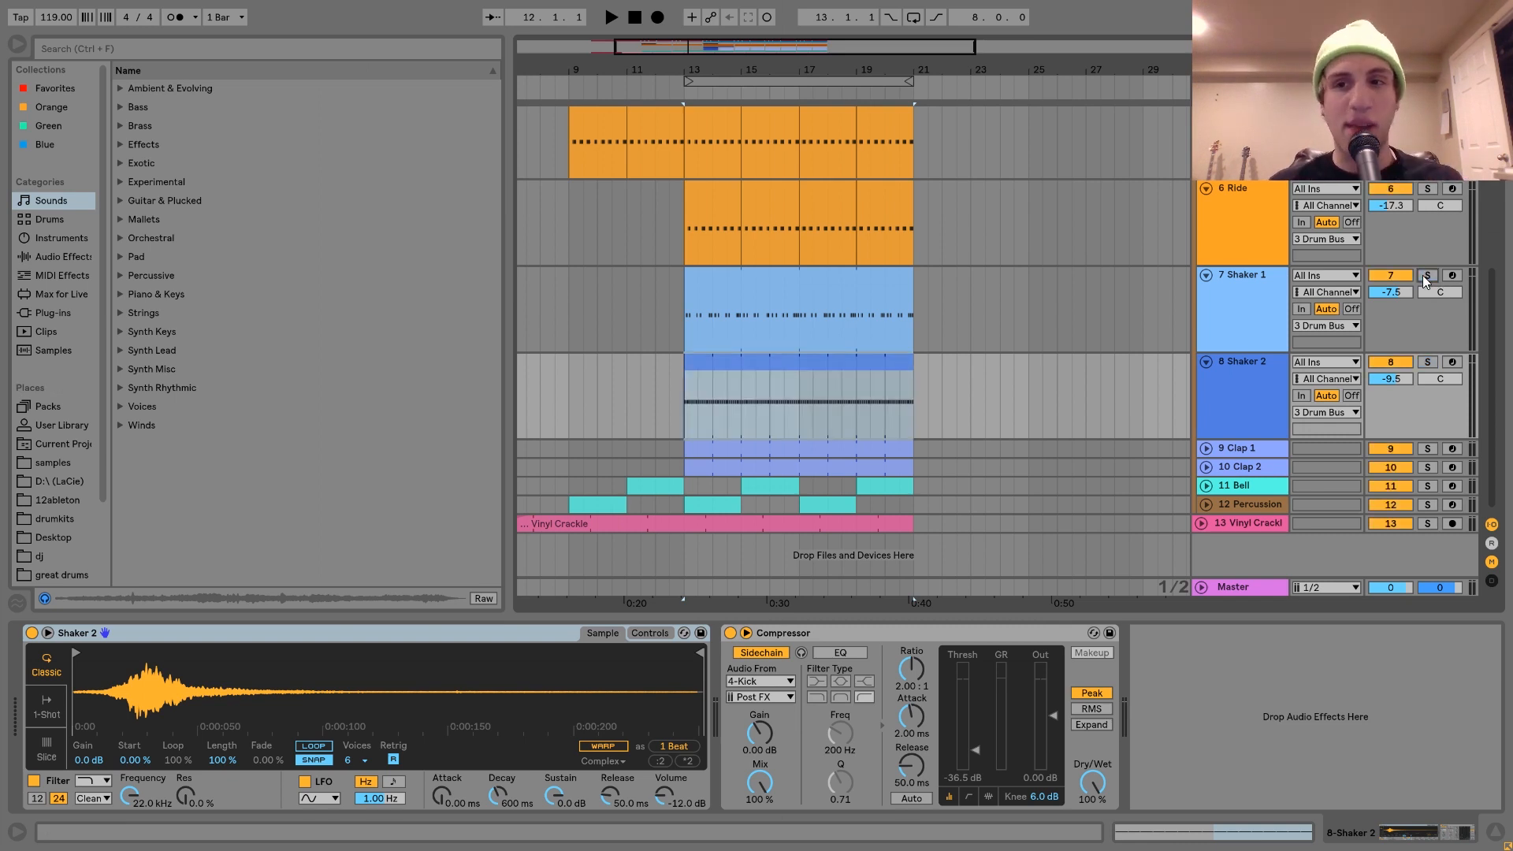
# Step: Play the track from bar 13 with both shakers muted, and switch Shaker 1 back on during playback
pyautogui.click(1391, 364)
pyautogui.press('space')
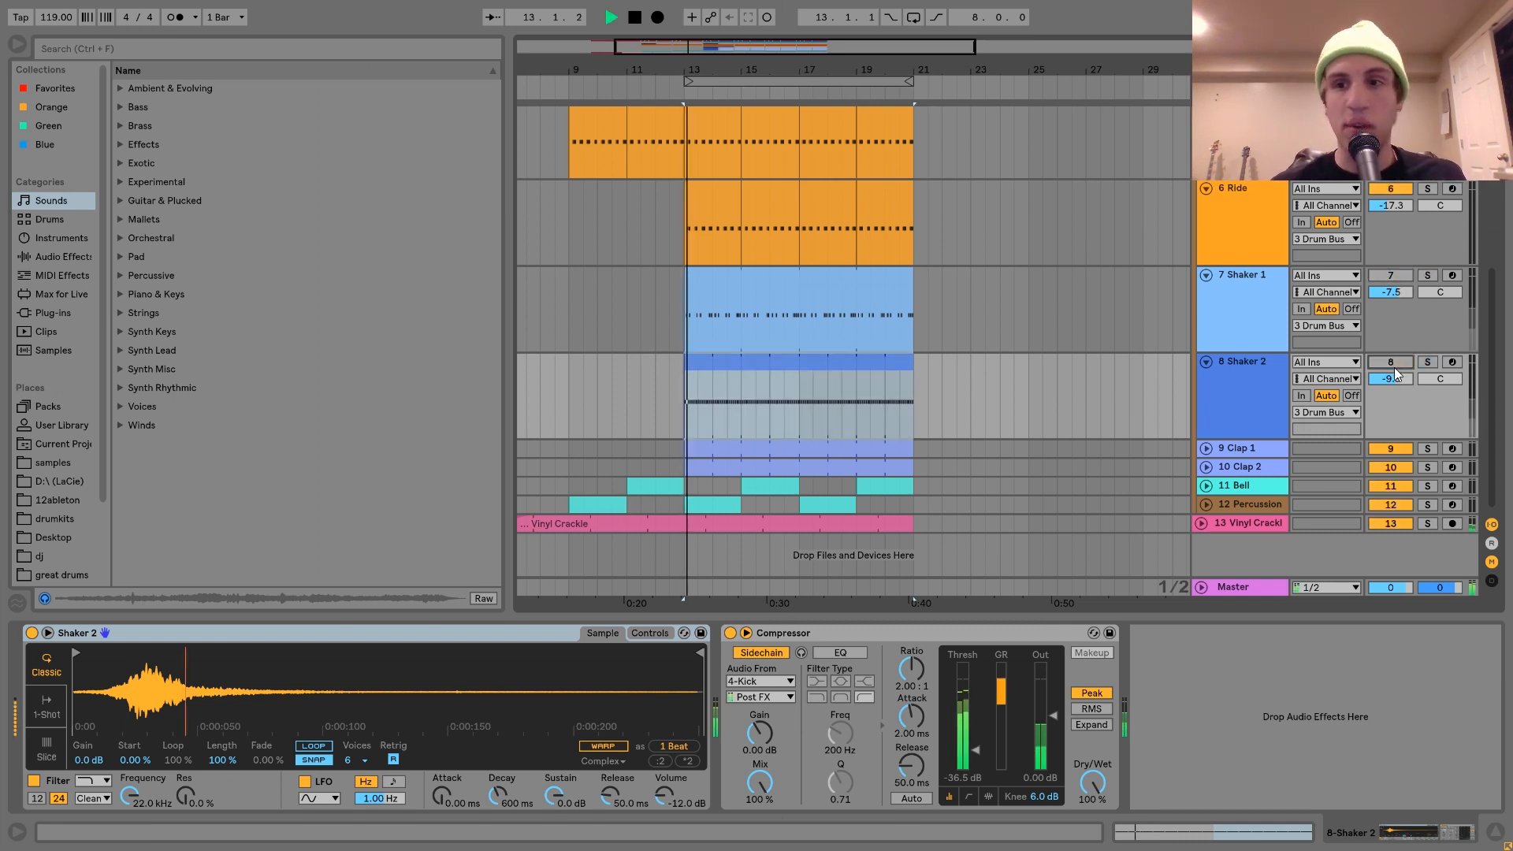
pyautogui.click(1390, 362)
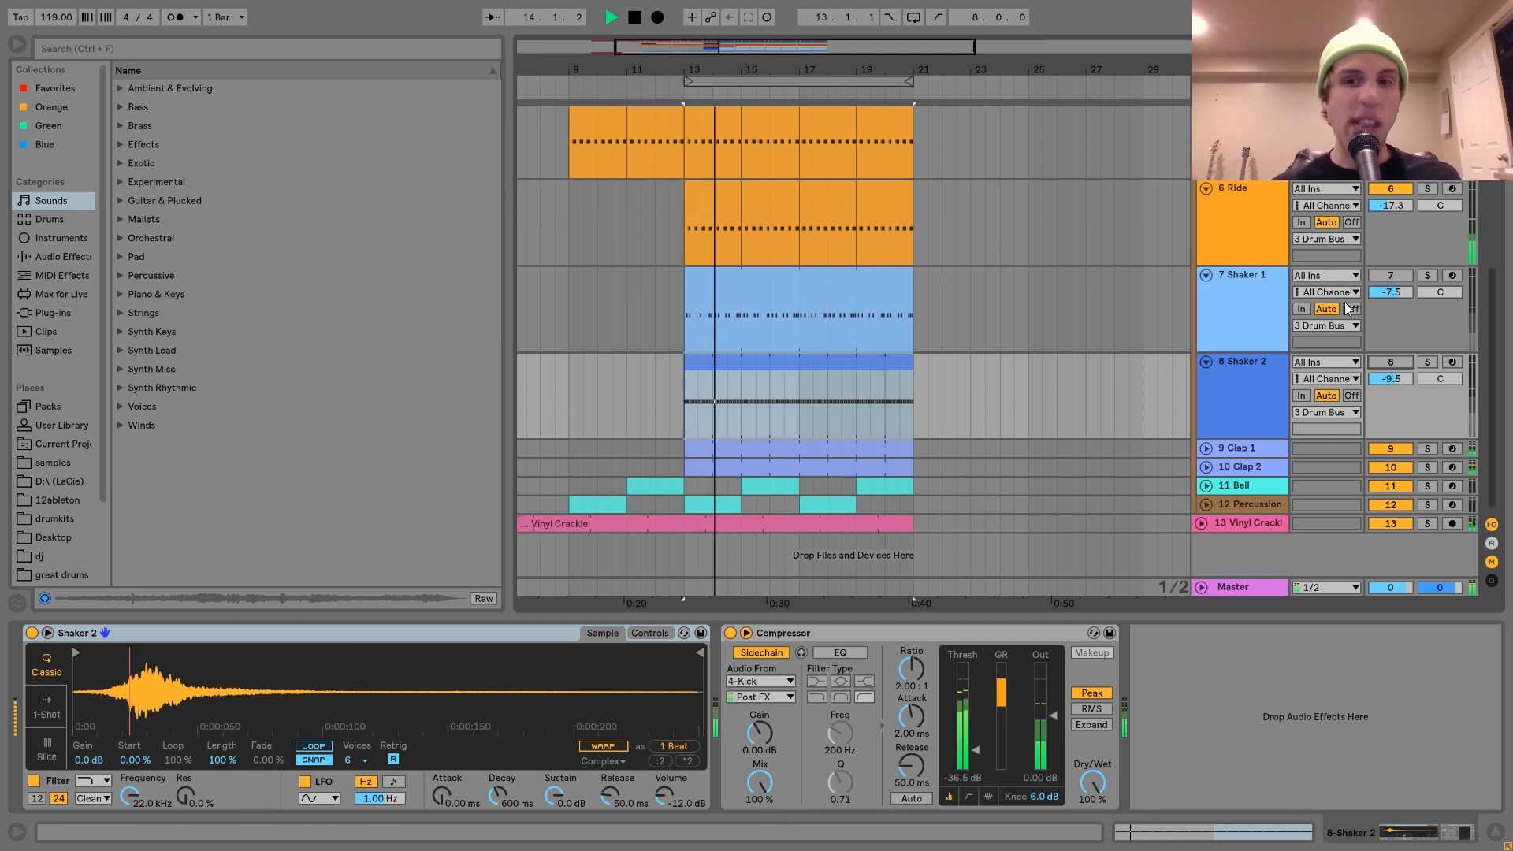
pyautogui.click(1233, 314)
pyautogui.click(1396, 275)
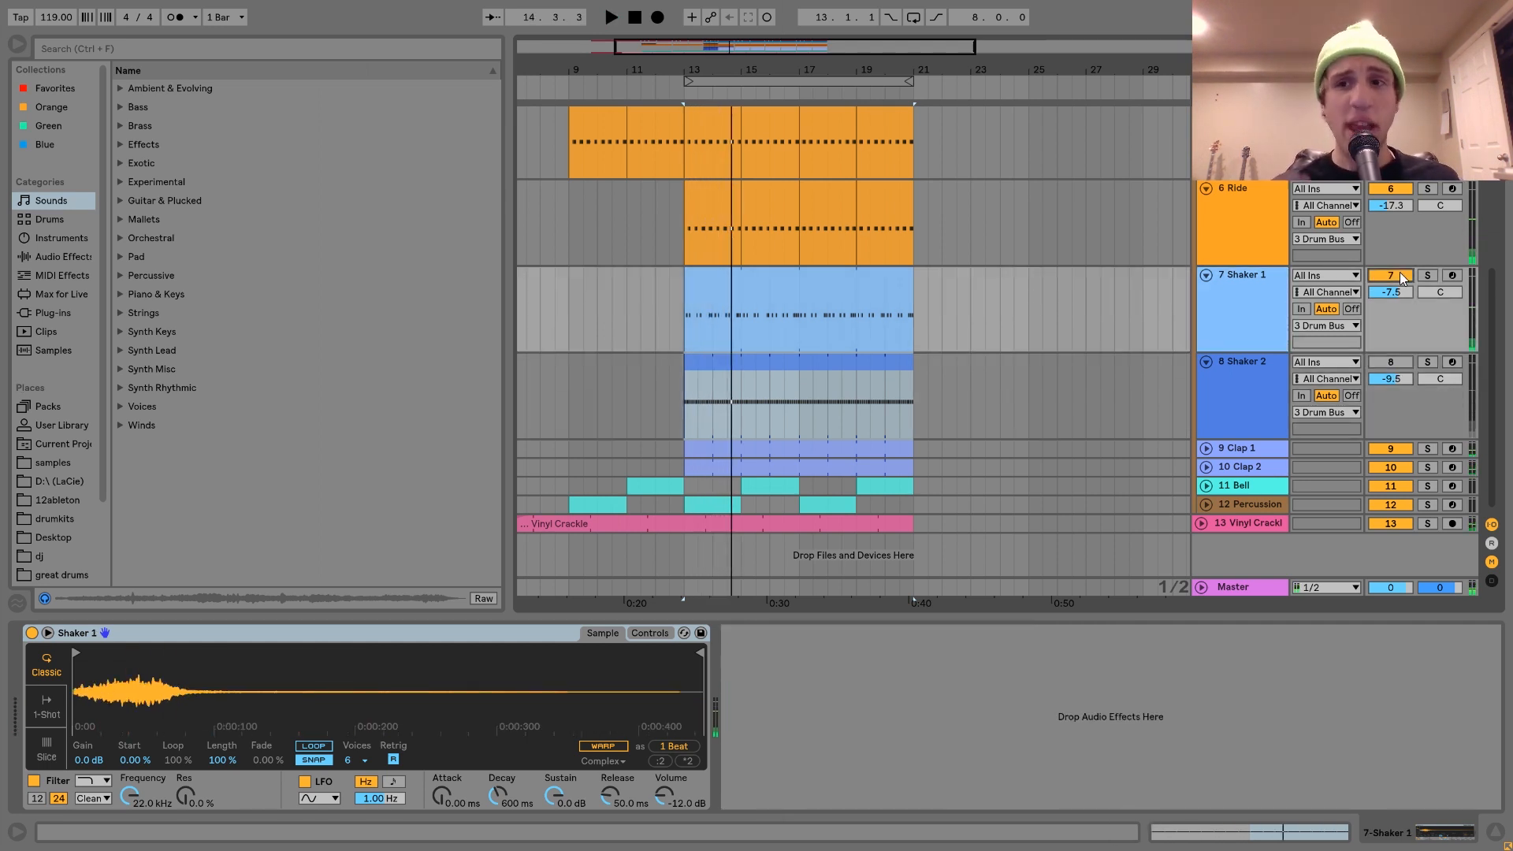
# Step: Reactivate the Shaker 2 track, show its devices, and play from bar 13 with all the tracks active
pyautogui.click(1255, 366)
pyautogui.press('space')
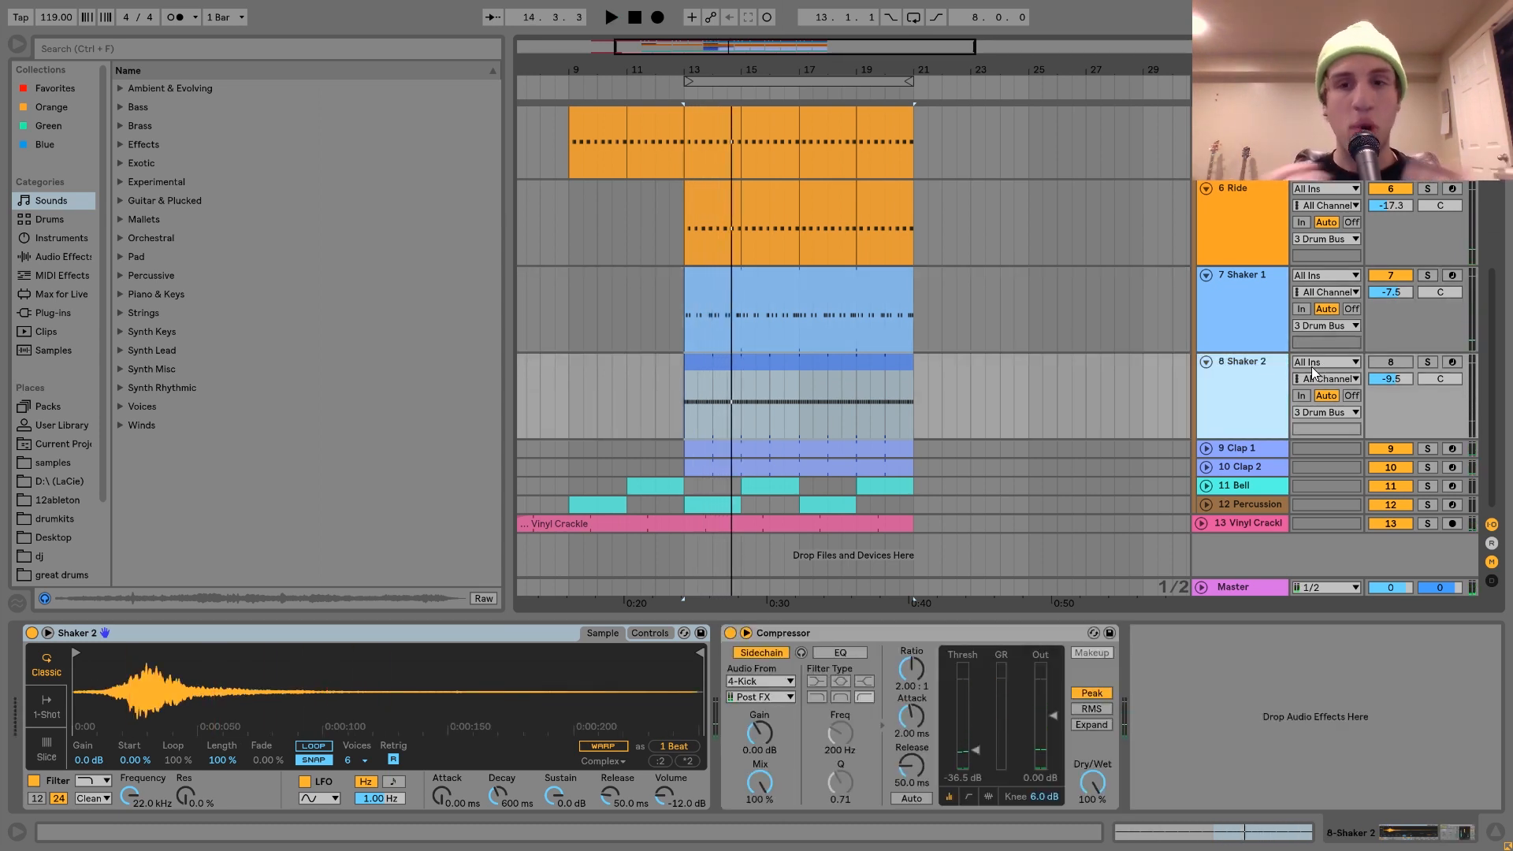
pyautogui.click(1382, 360)
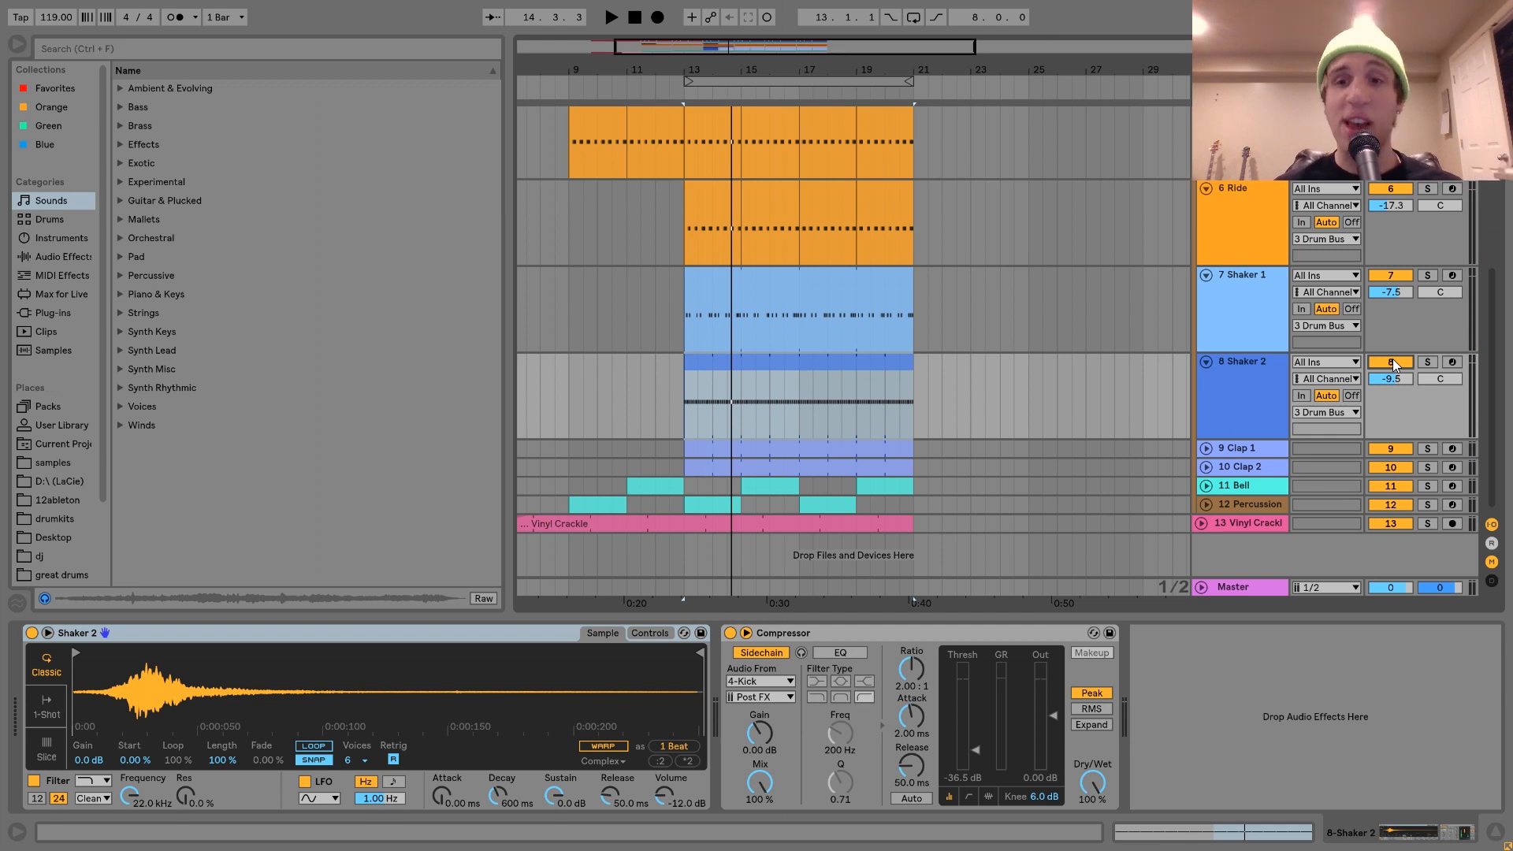
pyautogui.press('space')
pyautogui.click(1255, 367)
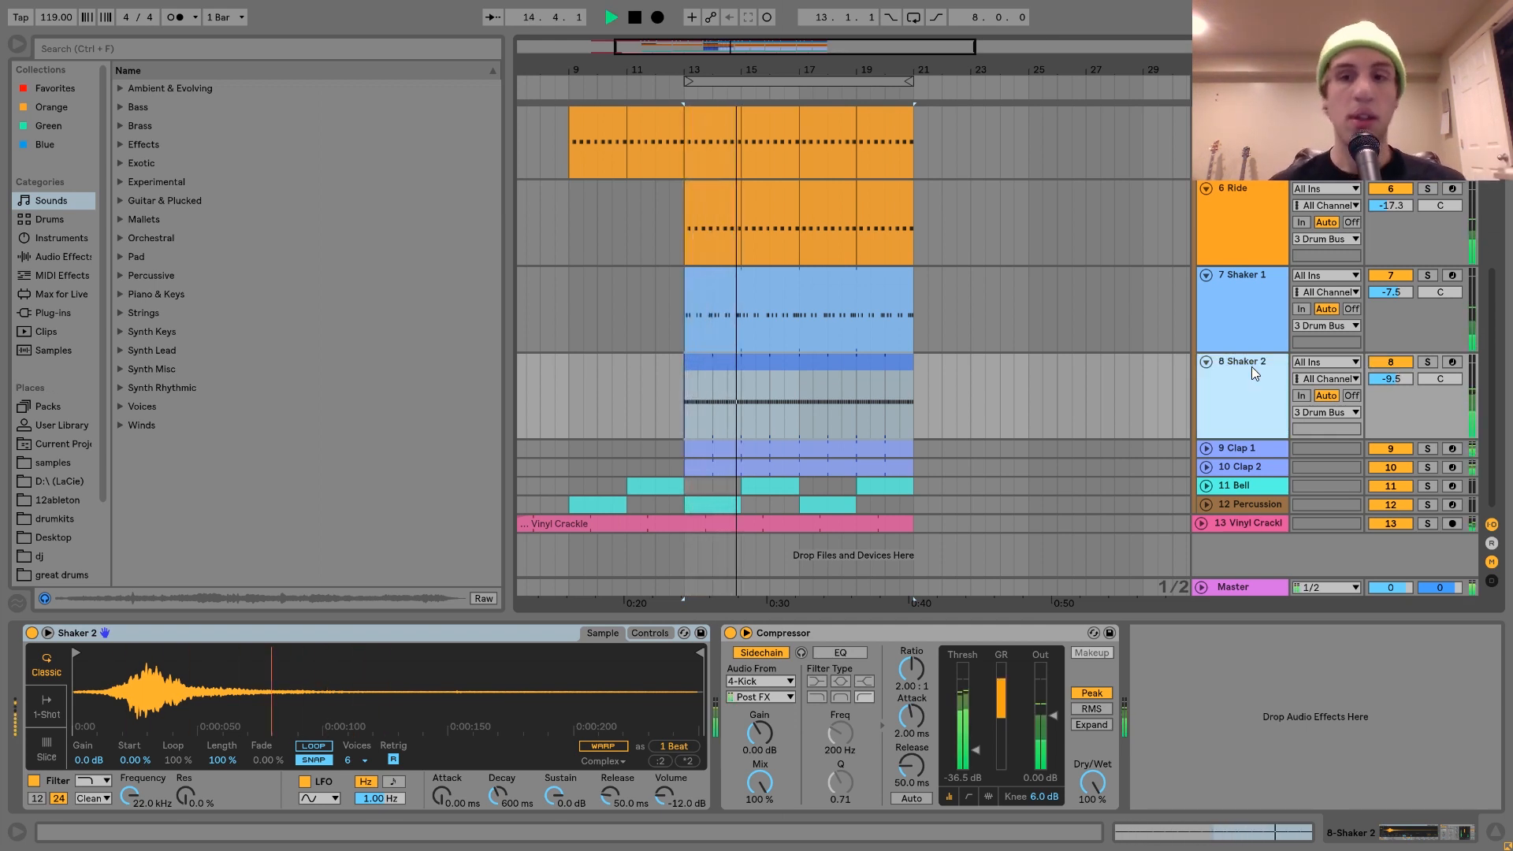
pyautogui.press('space')
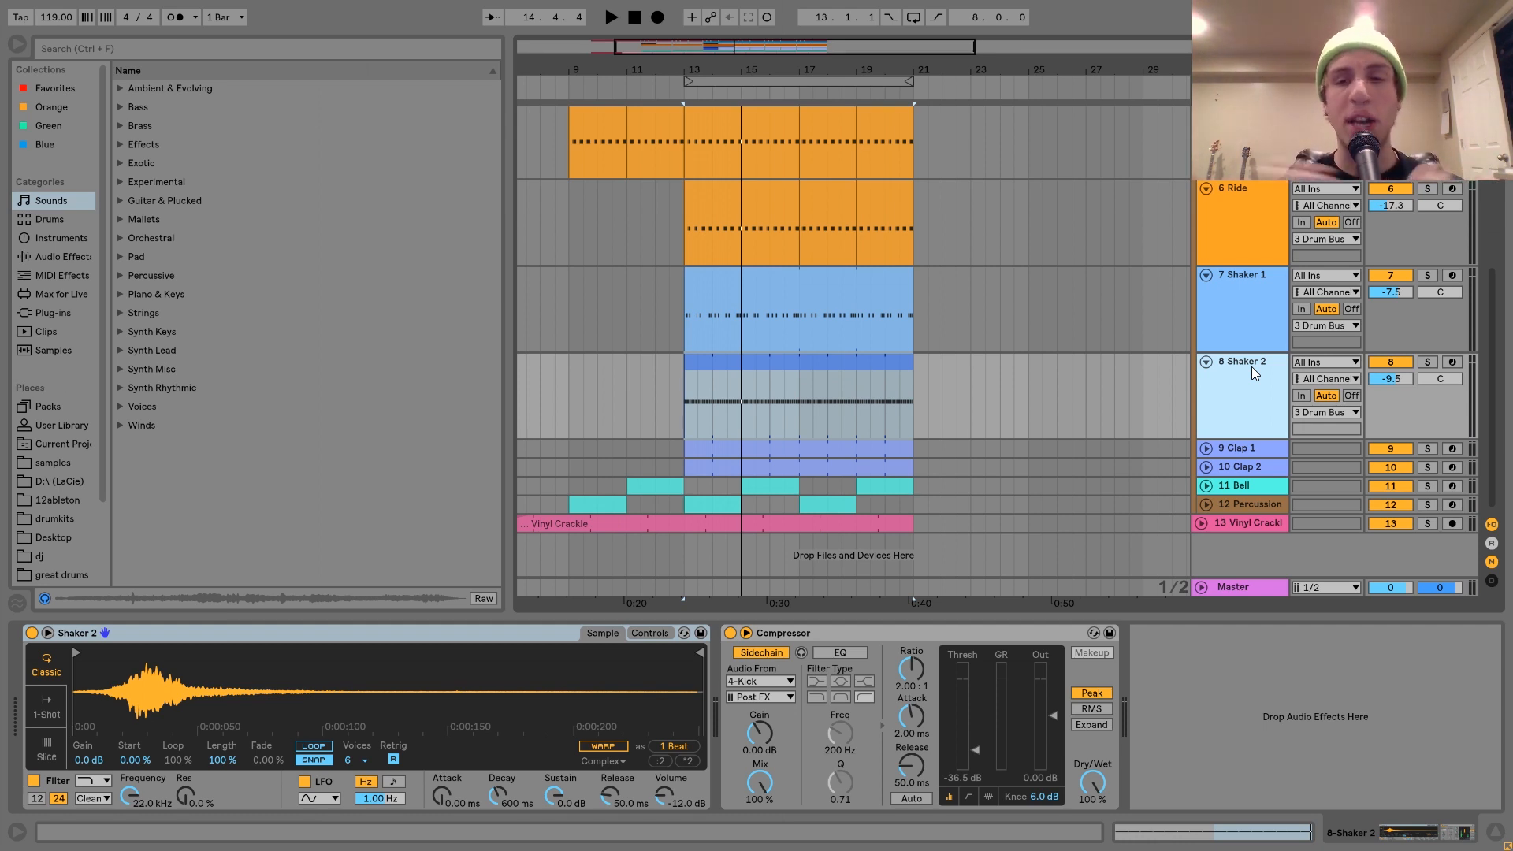
# Step: Show Clap 1's sample and play Clap 1 and Clap 2 soloed together from bar 13
pyautogui.click(1237, 448)
pyautogui.press('space')
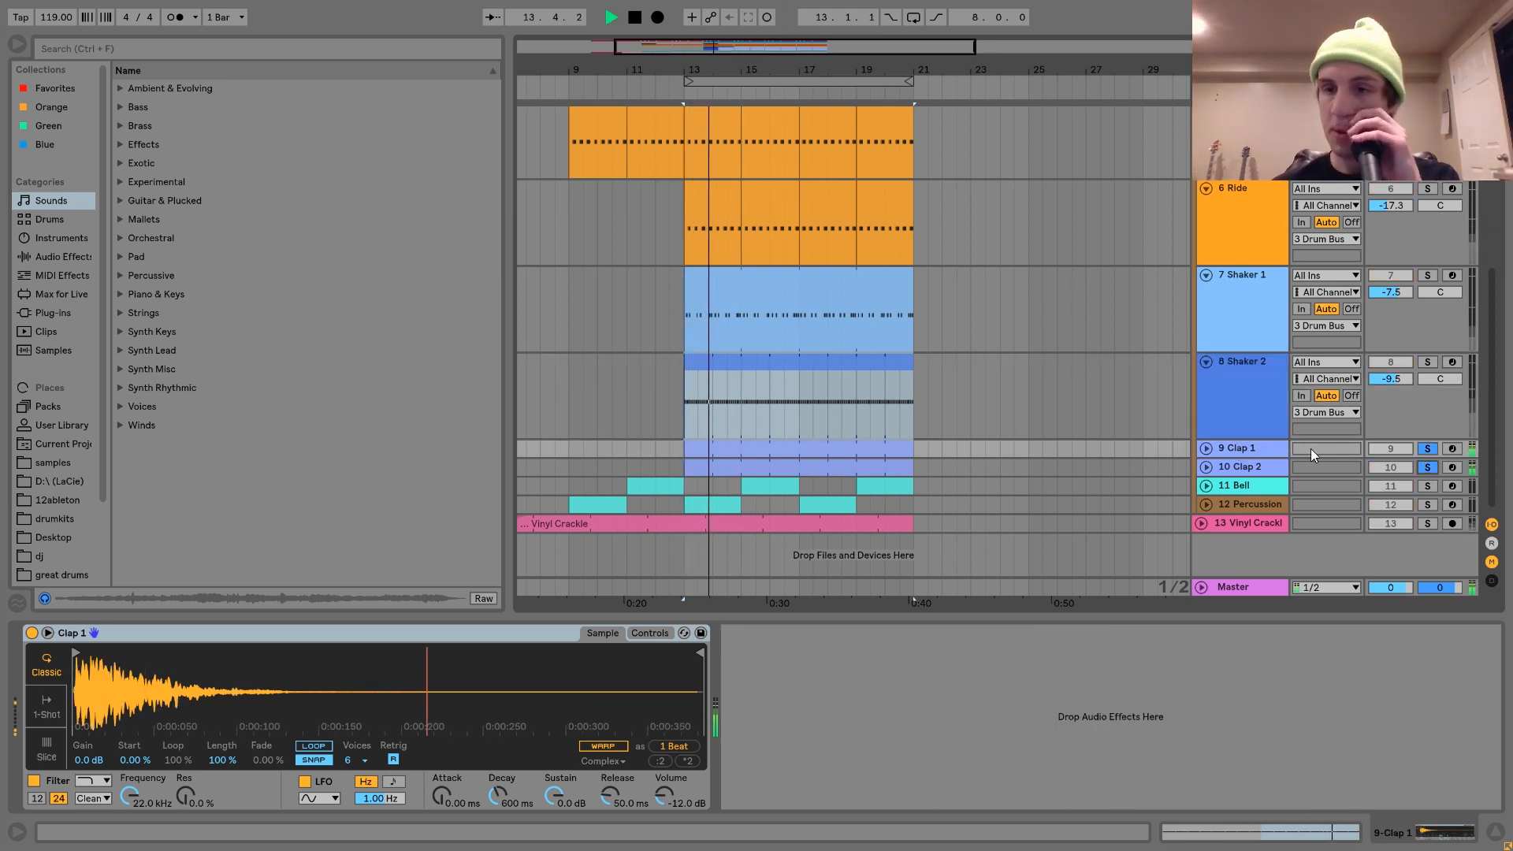
pyautogui.press('space')
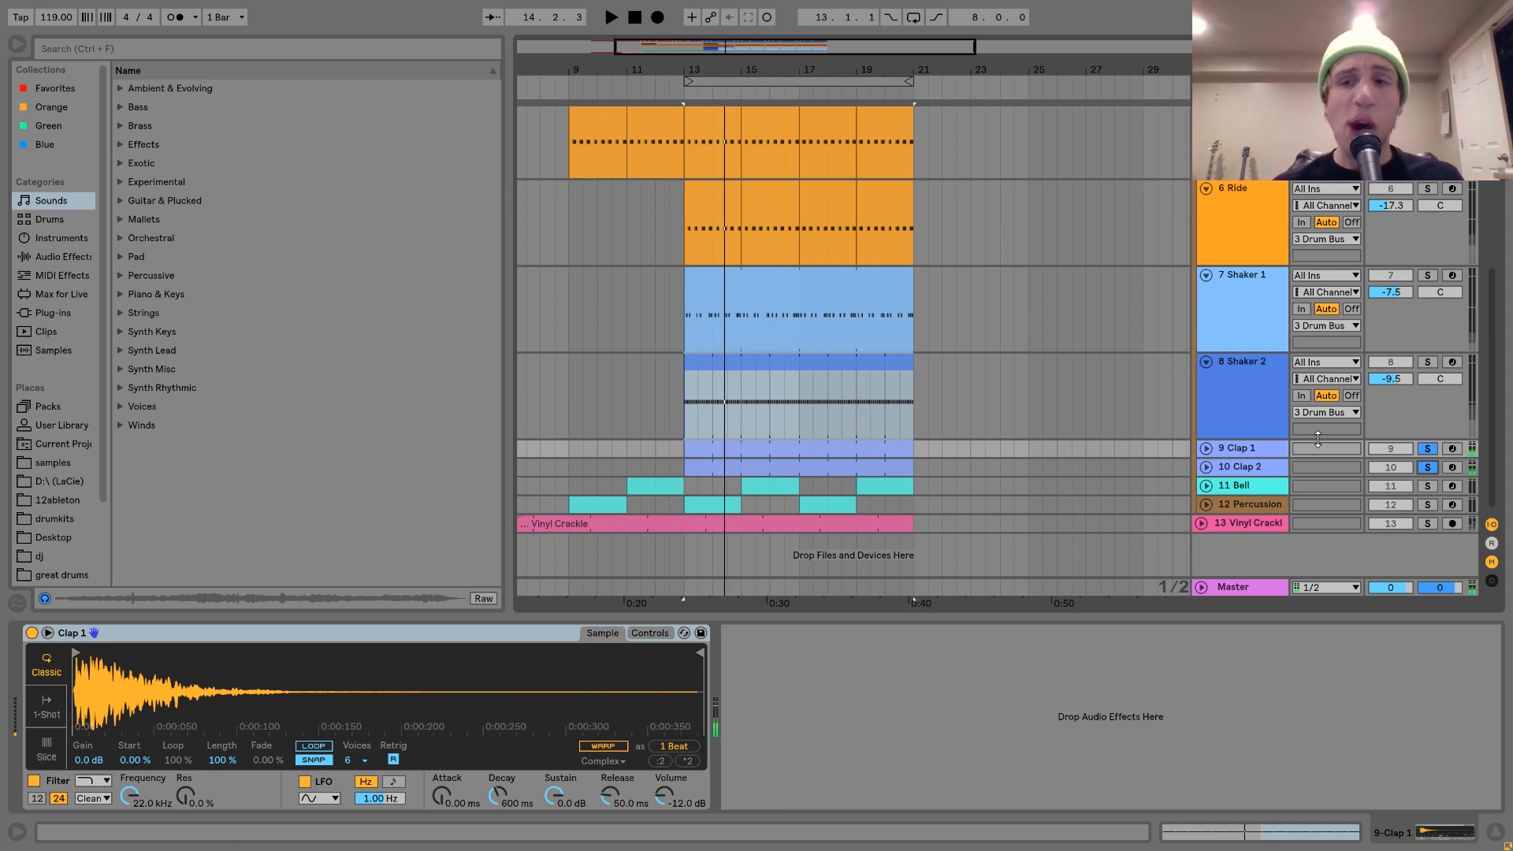
# Step: Solo Clap 2 alone during playback, show its sample, and stop playback
pyautogui.press('space')
pyautogui.click(1427, 468)
pyautogui.click(1270, 468)
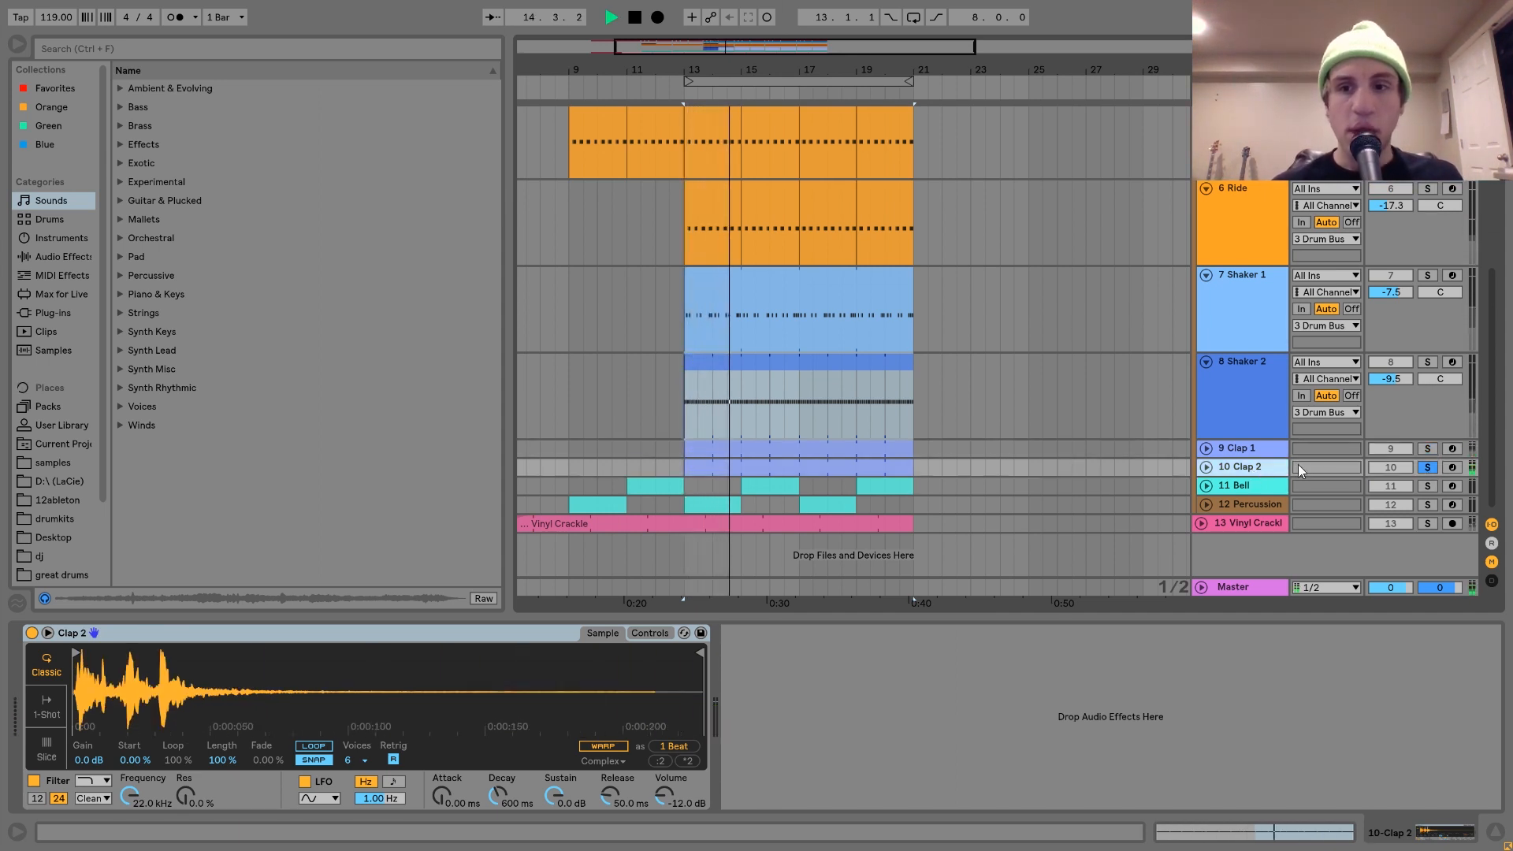
pyautogui.press('space')
# Step: Solo Clap 1 alone, show its sample, and play it from bar 13
pyautogui.click(1427, 448)
pyautogui.click(1259, 446)
pyautogui.press('space')
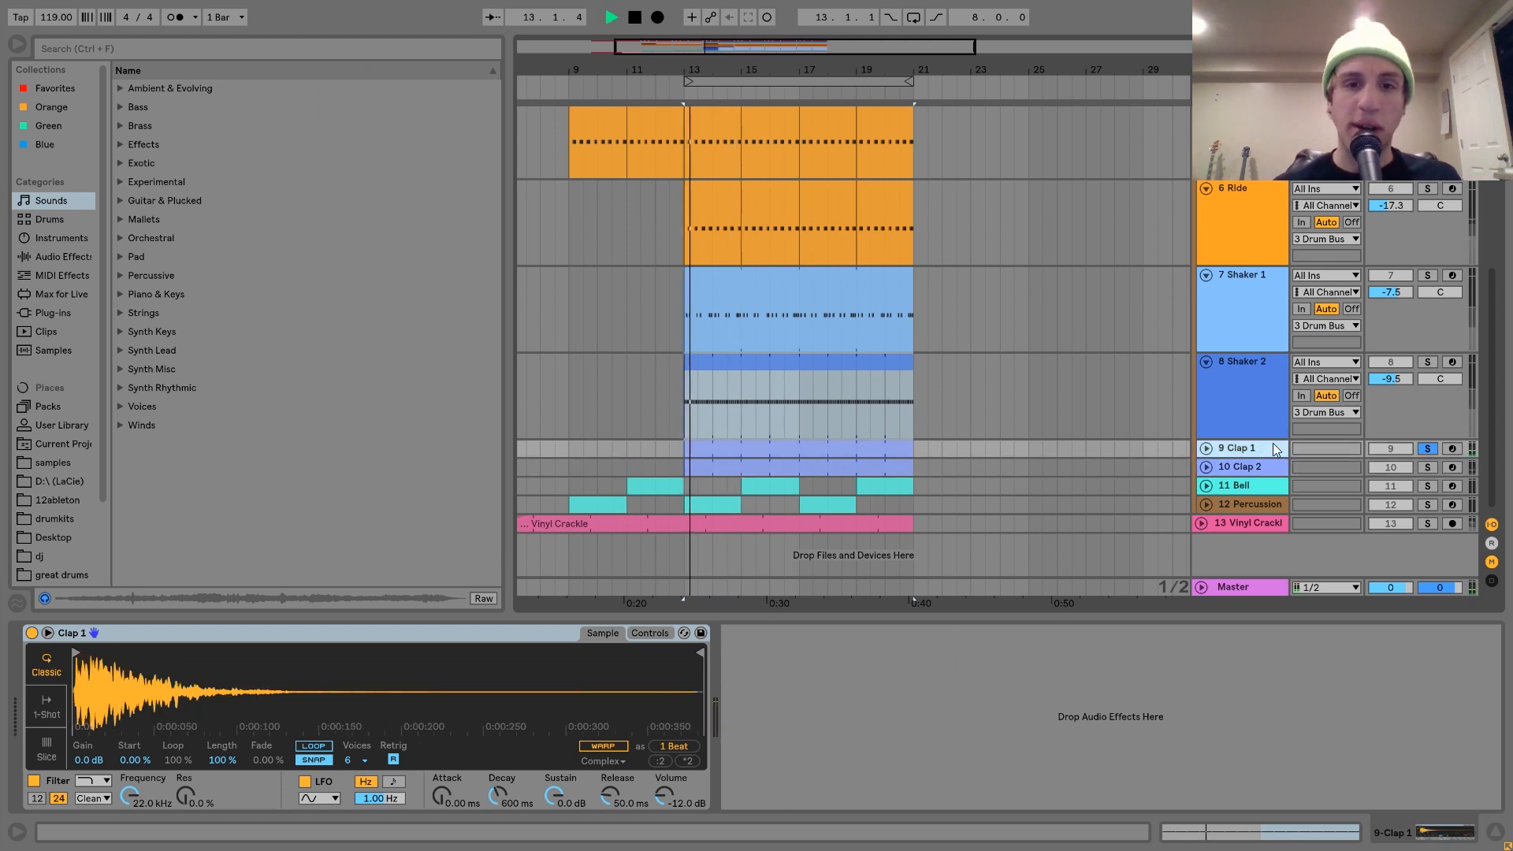
pyautogui.press('space')
# Step: Compare the two claps by soloing Clap 2, Clap 1 and Clap 2 in turn during playback, ending on Clap 2's sample
pyautogui.click(1429, 468)
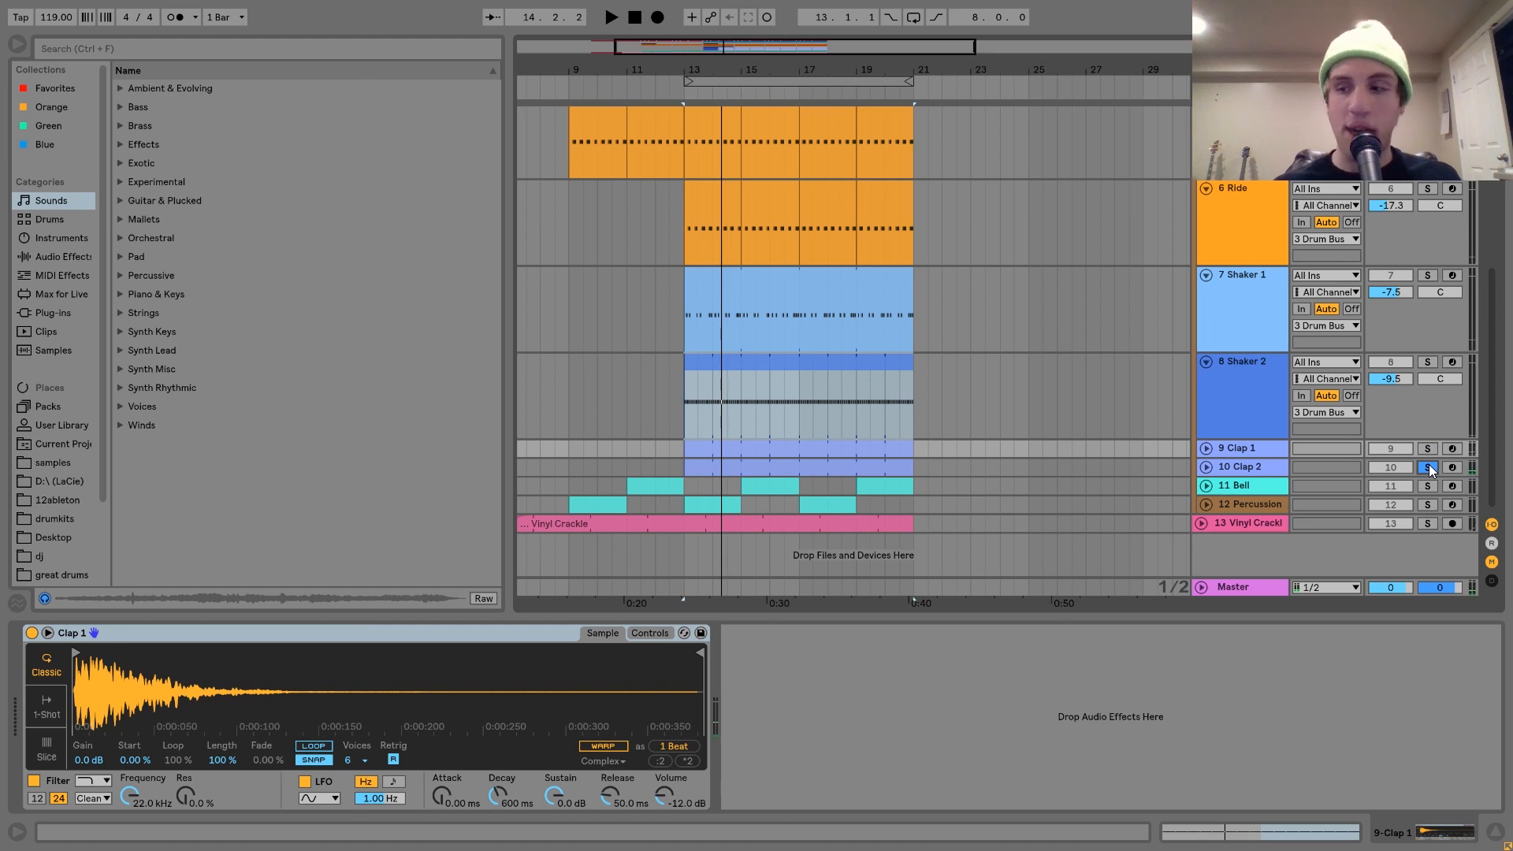
pyautogui.press('space')
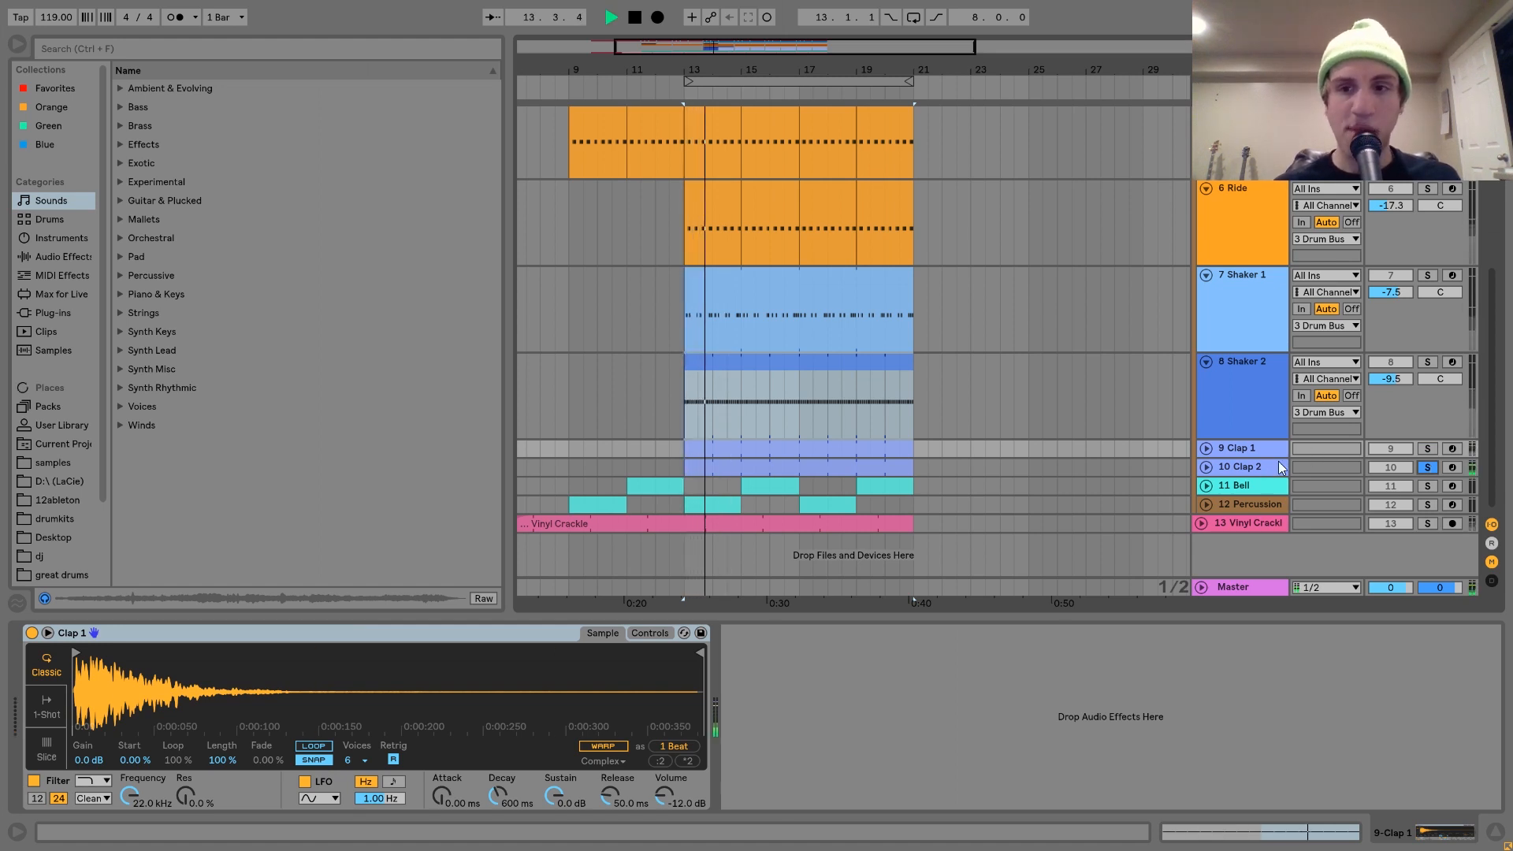
pyautogui.click(1427, 449)
pyautogui.press('space')
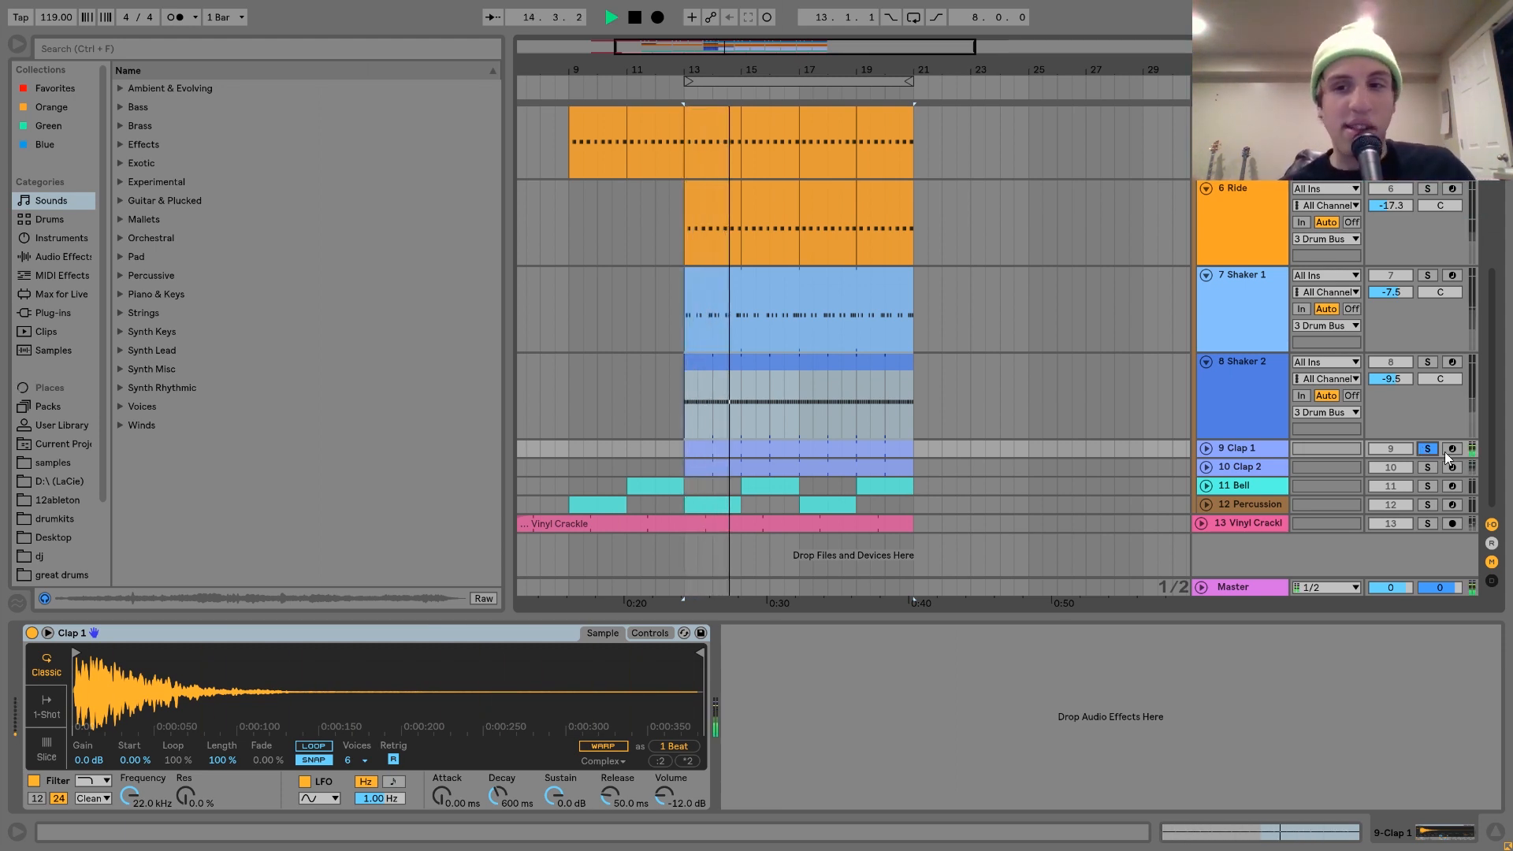
pyautogui.click(1426, 467)
pyautogui.click(1256, 466)
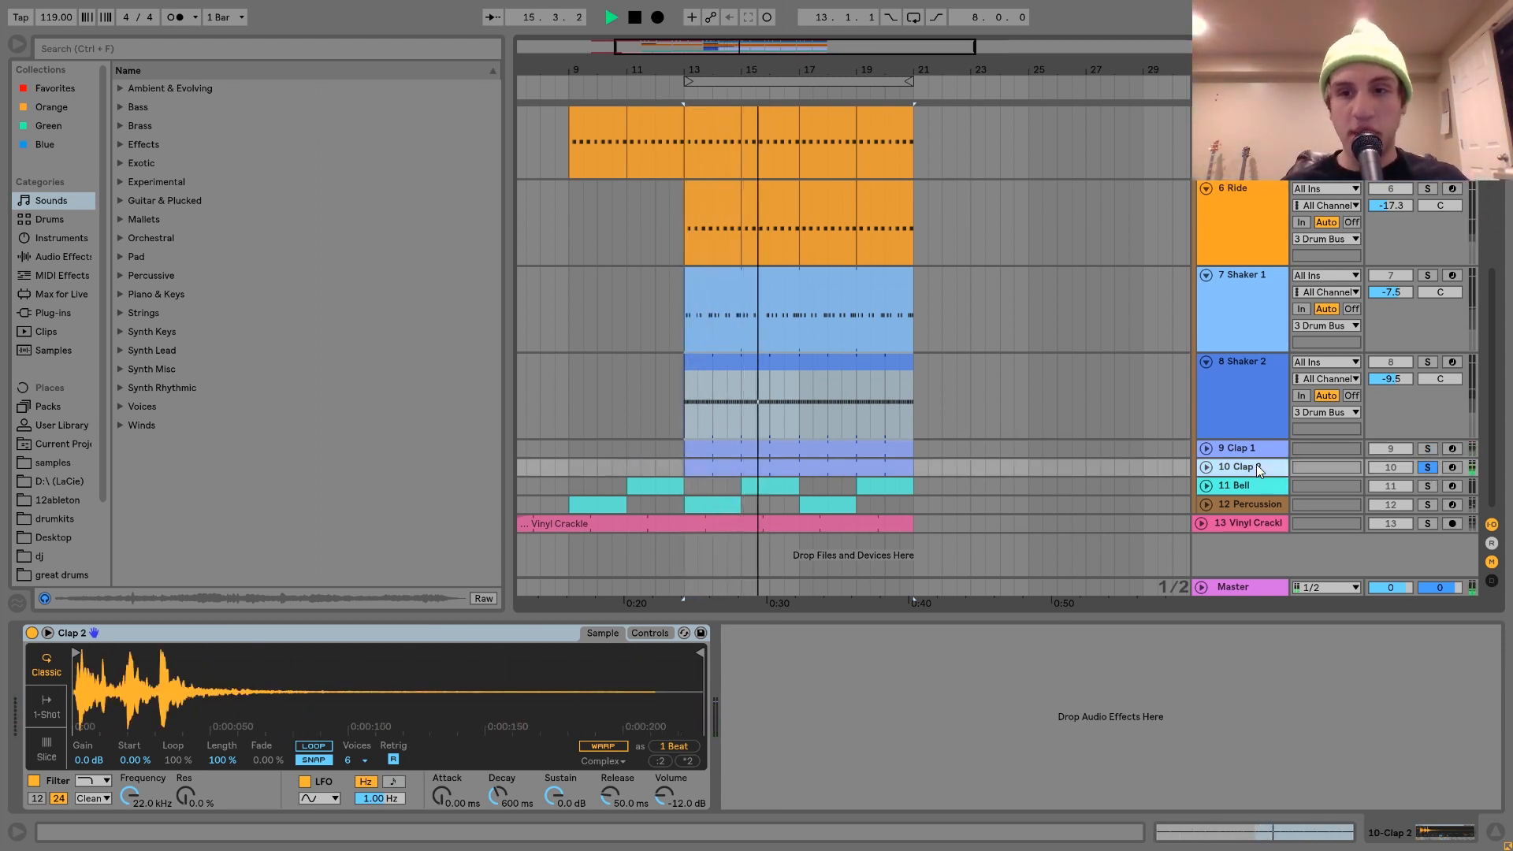
pyautogui.press('space')
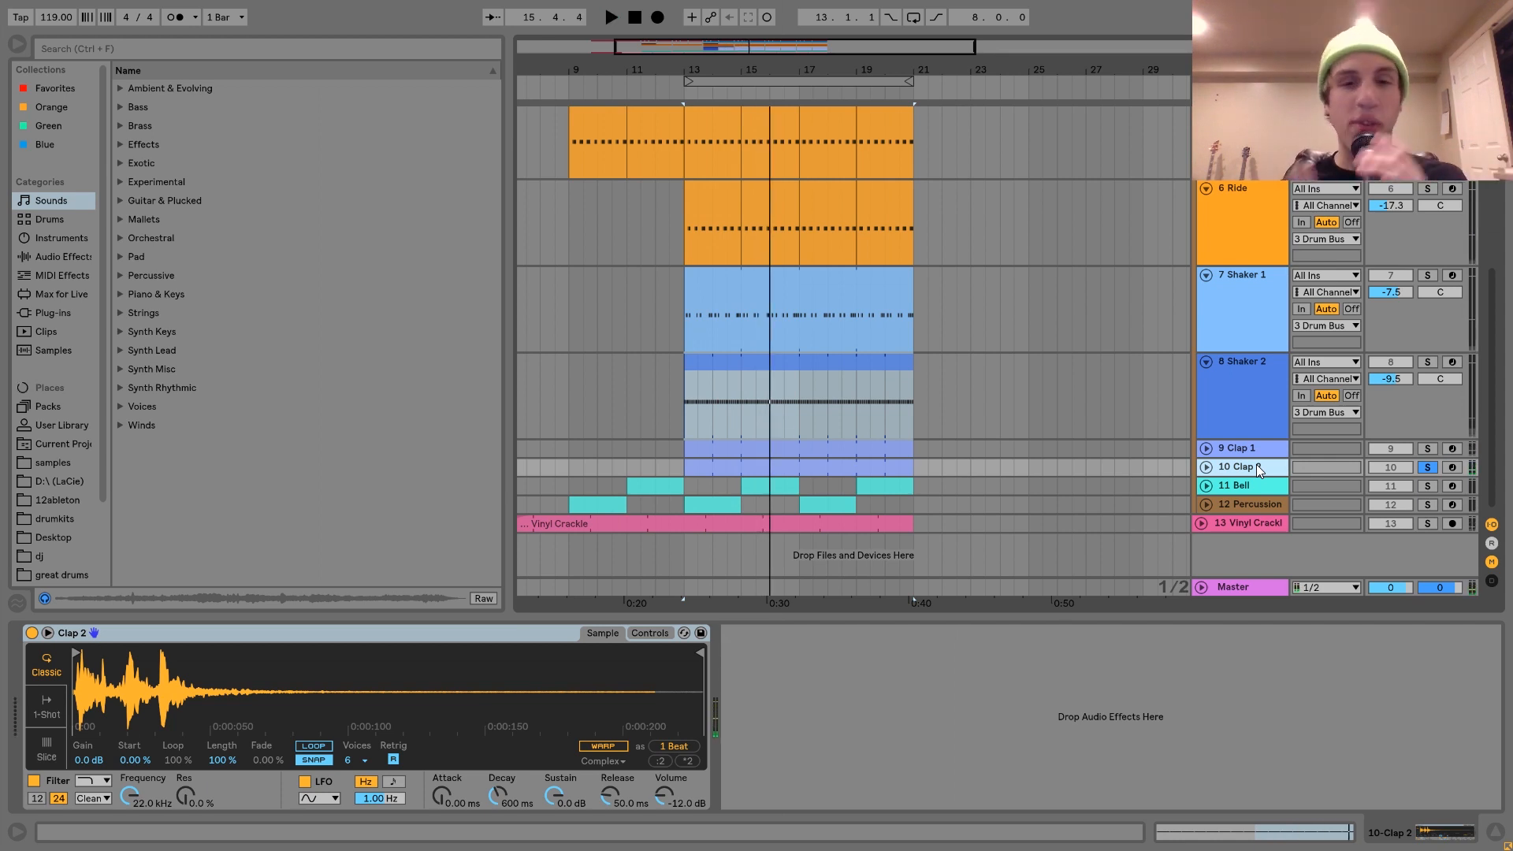
# Step: Open the Clap 1 and Clap 2 MIDI clips and select the first C3 note just before beat 1.2
pyautogui.doubleClick(859, 448)
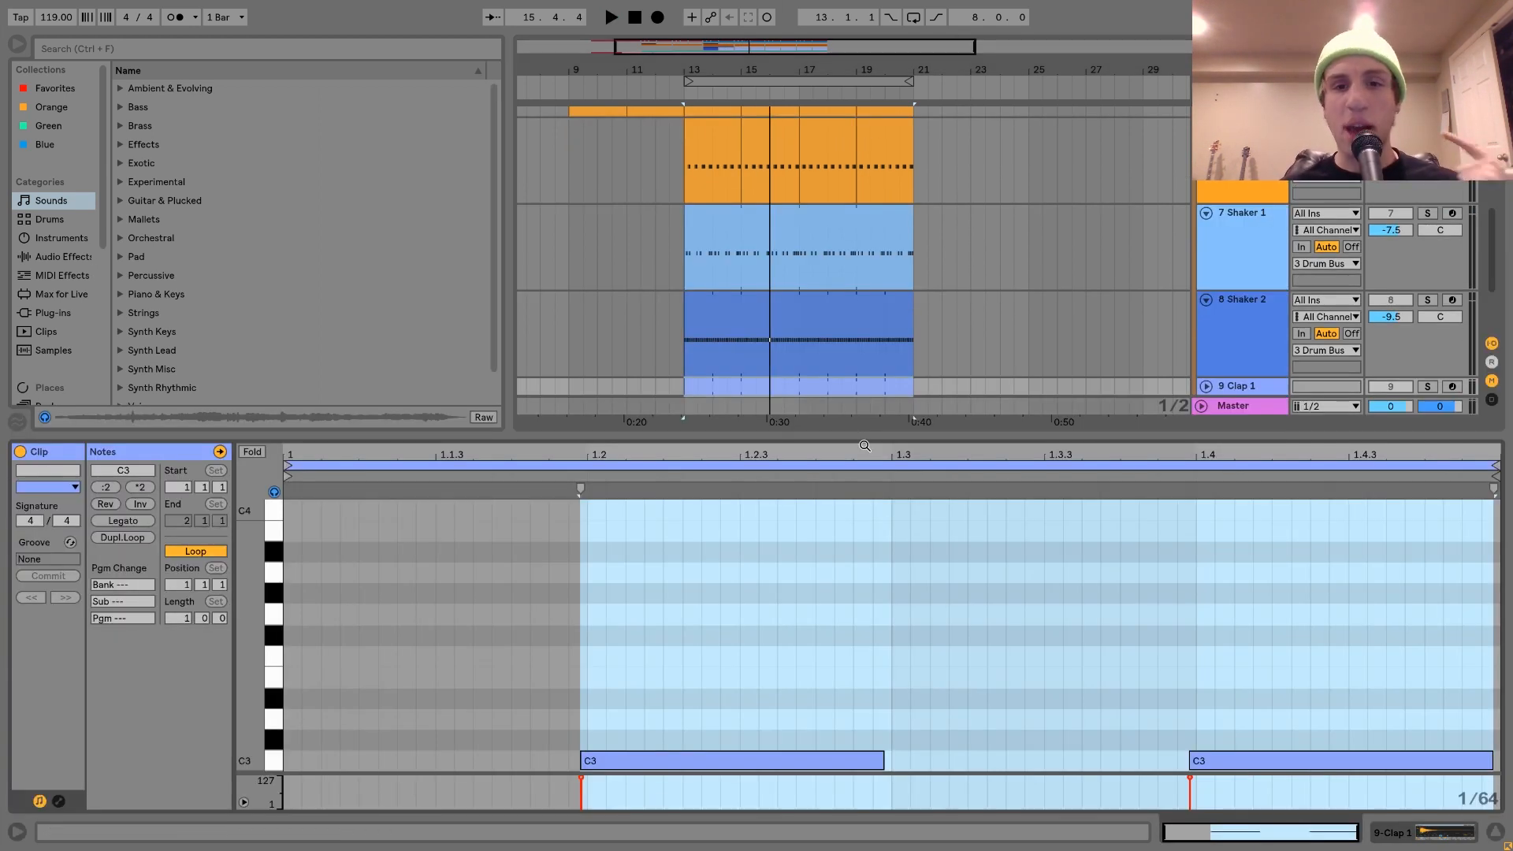
pyautogui.click(644, 744)
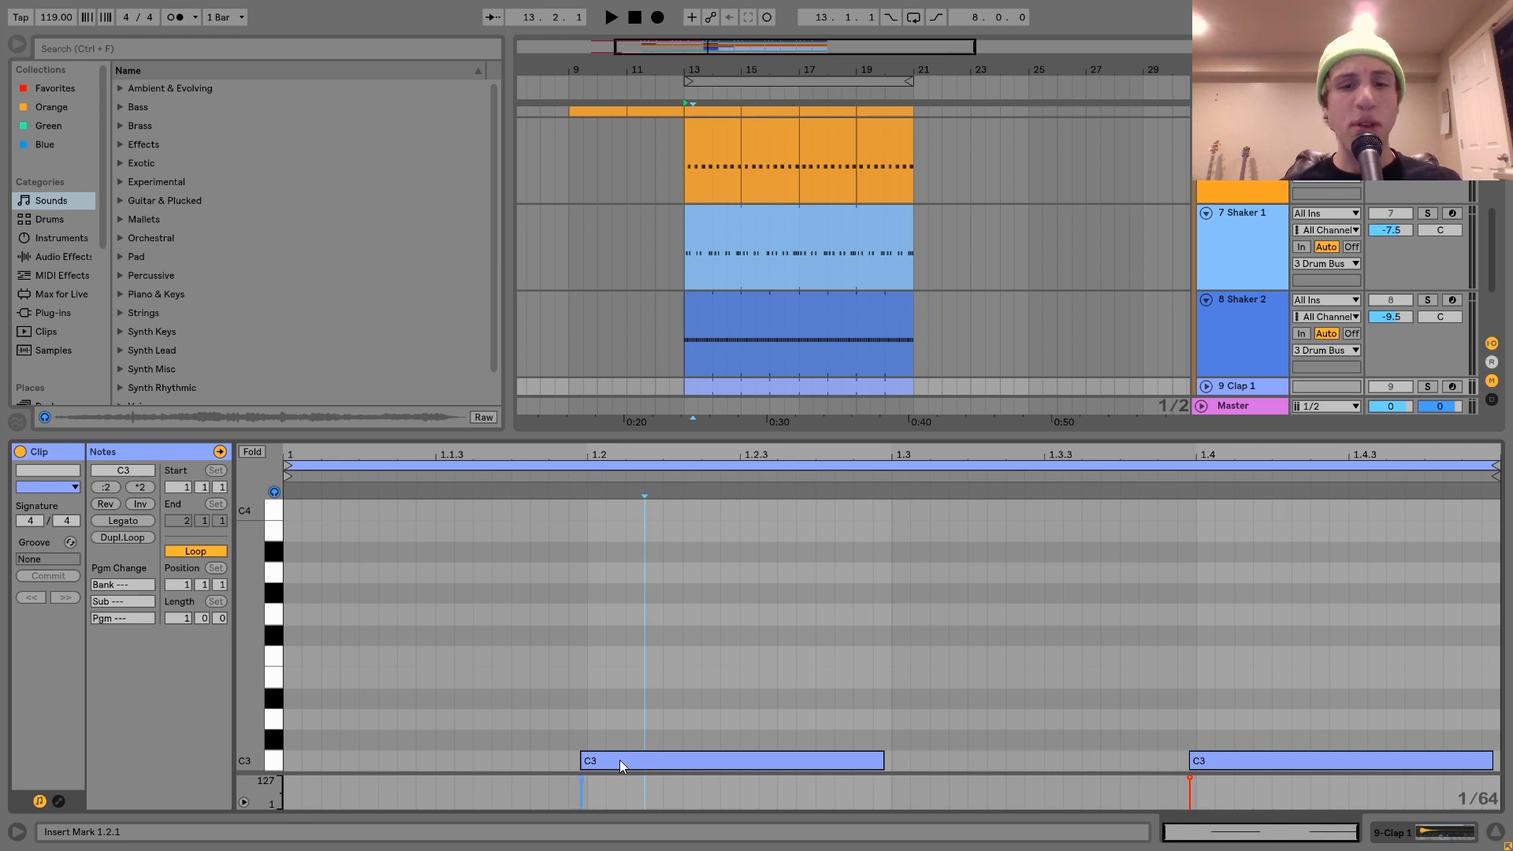
pyautogui.click(825, 349)
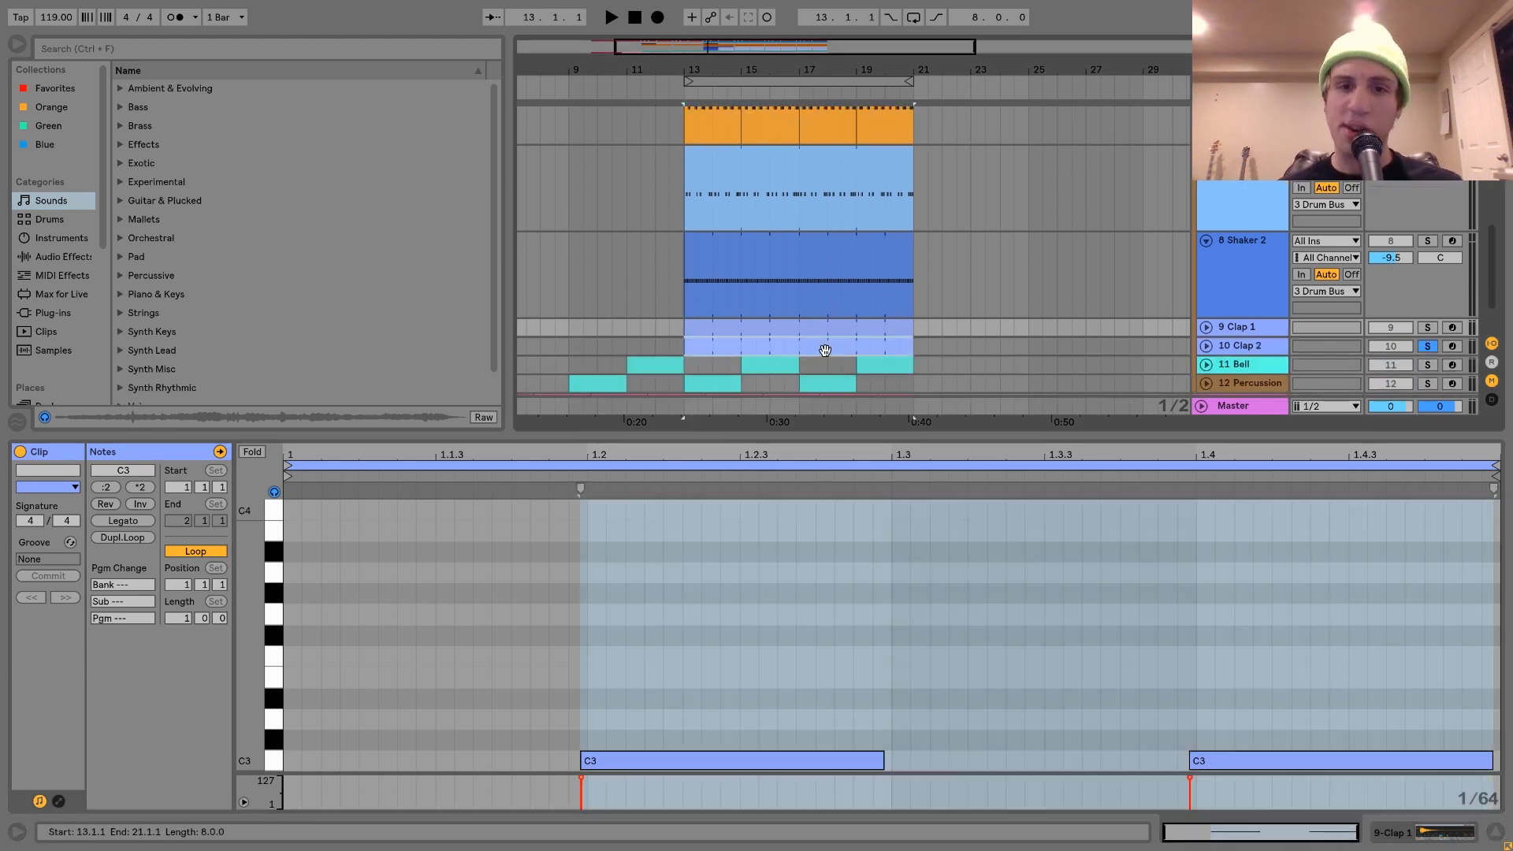
pyautogui.click(722, 761)
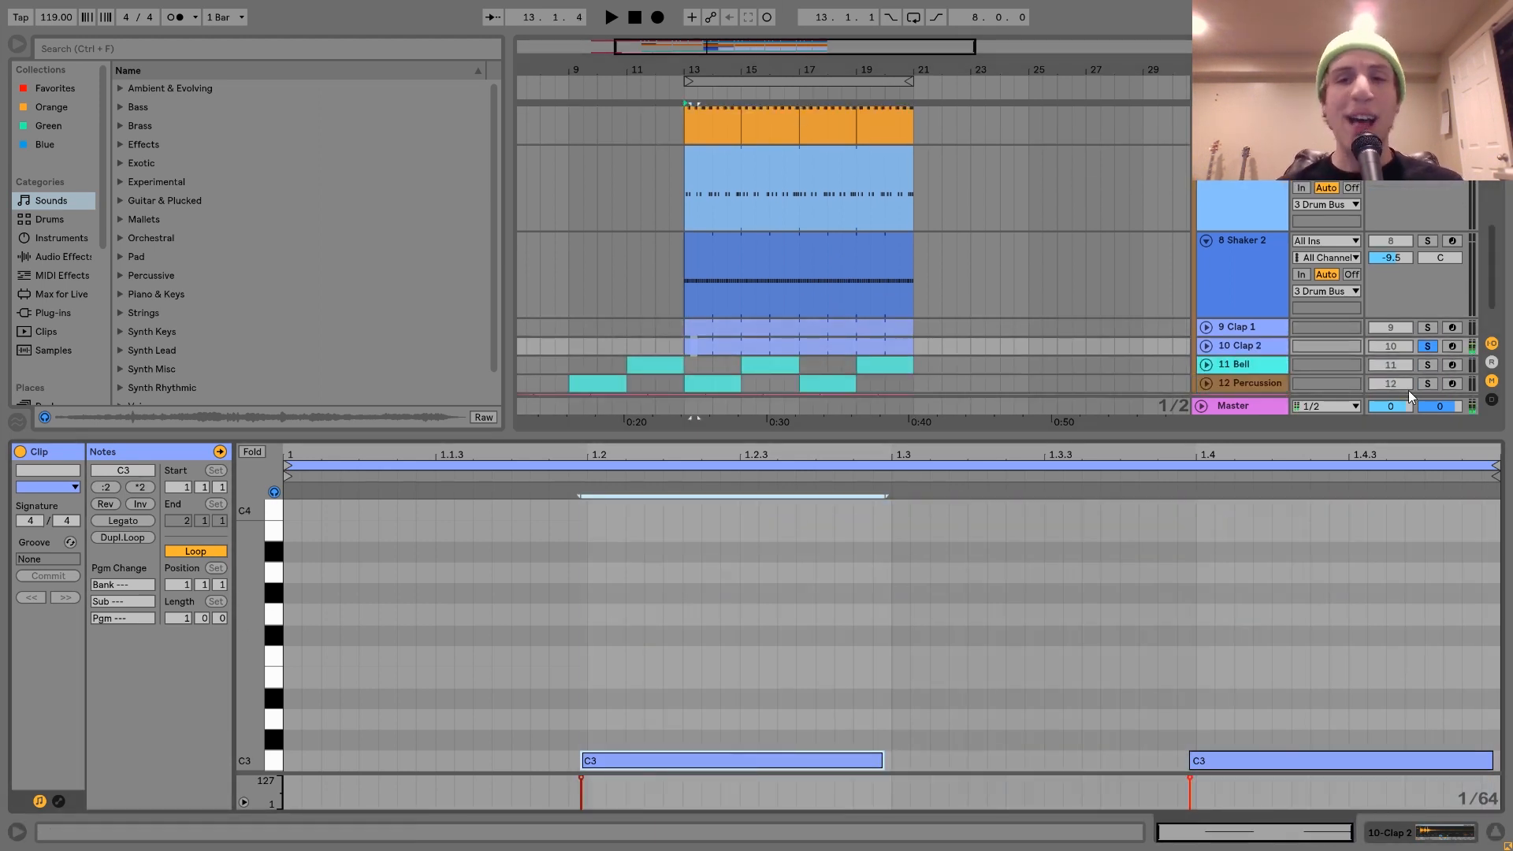
# Step: Solo Clap 1 together with Clap 2 and play the off-grid claps from bar 13
pyautogui.scroll(5, 1419, 379)
pyautogui.scroll(1, 1432, 260)
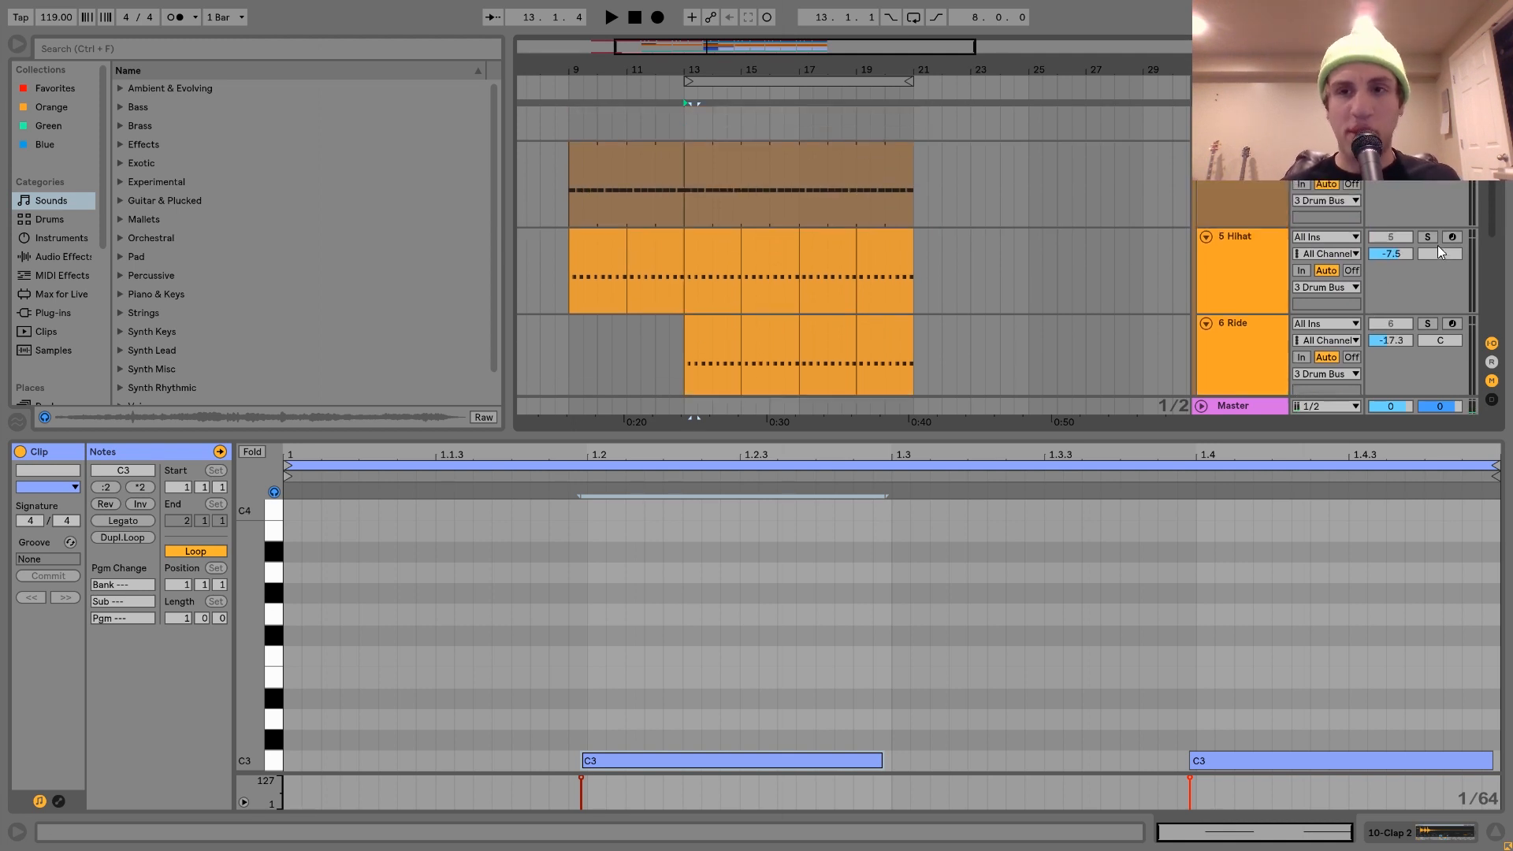
pyautogui.scroll(-5, 1433, 268)
pyautogui.click(1427, 267)
pyautogui.press('space')
pyautogui.click(843, 599)
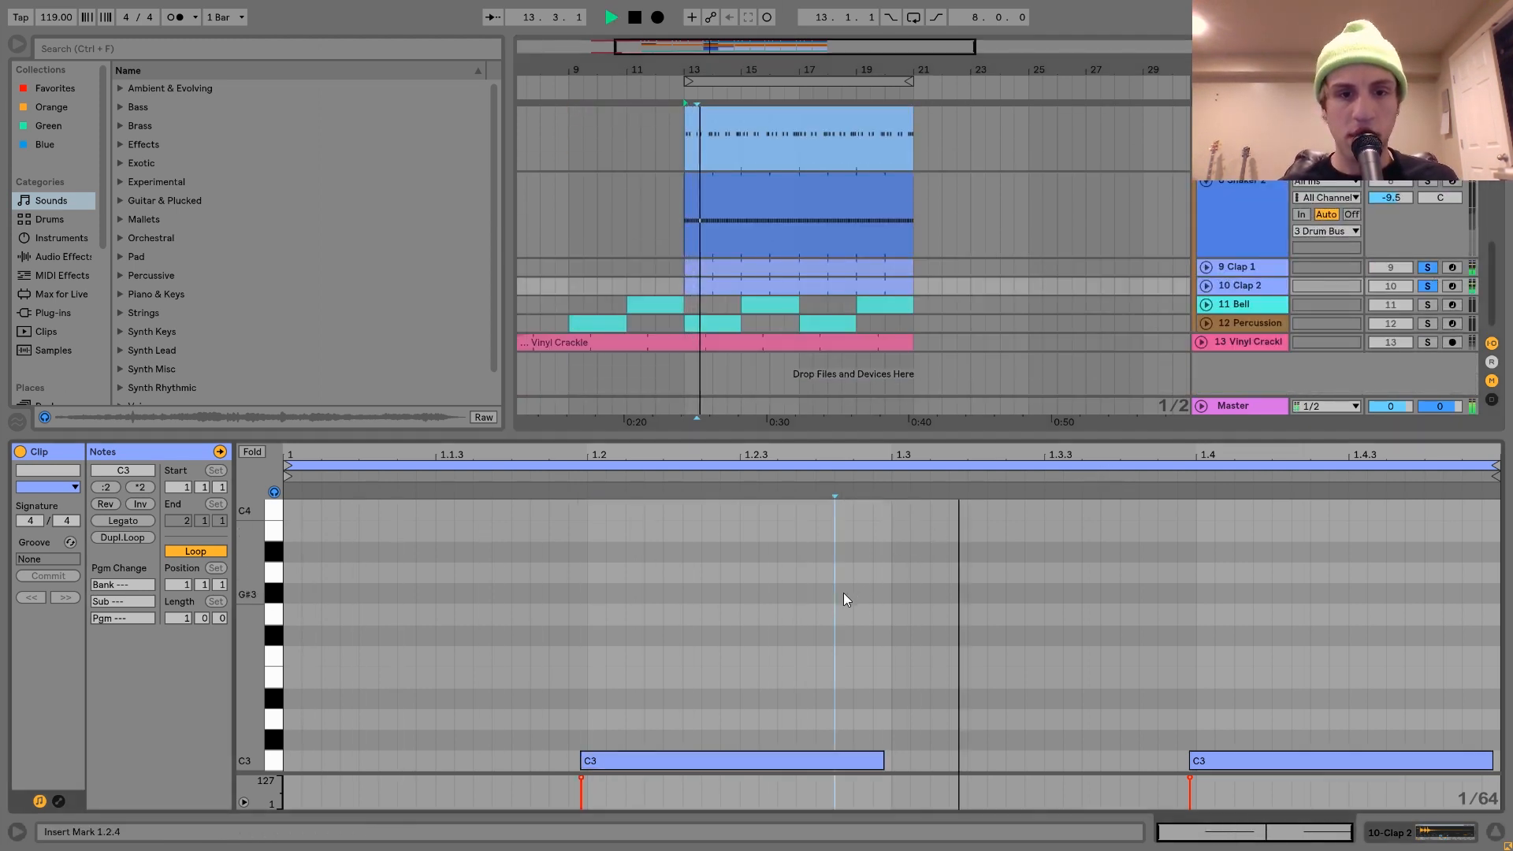
pyautogui.press('space')
# Step: Try quantizing all the clap notes to the grid, play the soloed claps, and undo the quantization
pyautogui.hotkey('ctrl', 'a')
pyautogui.hotkey('ctrl', 'u')
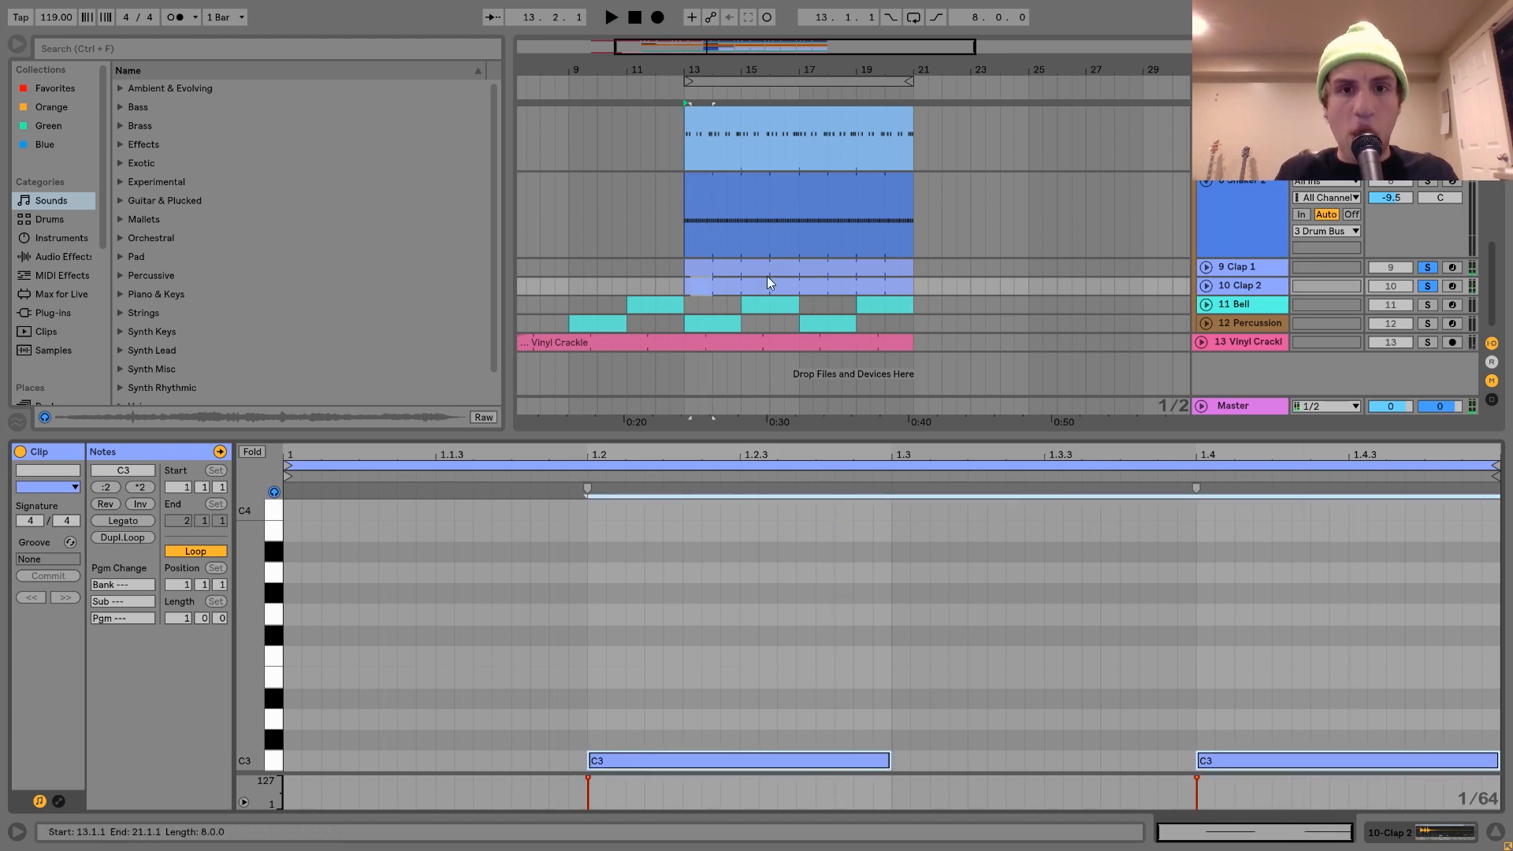
pyautogui.click(737, 269)
pyautogui.press('space')
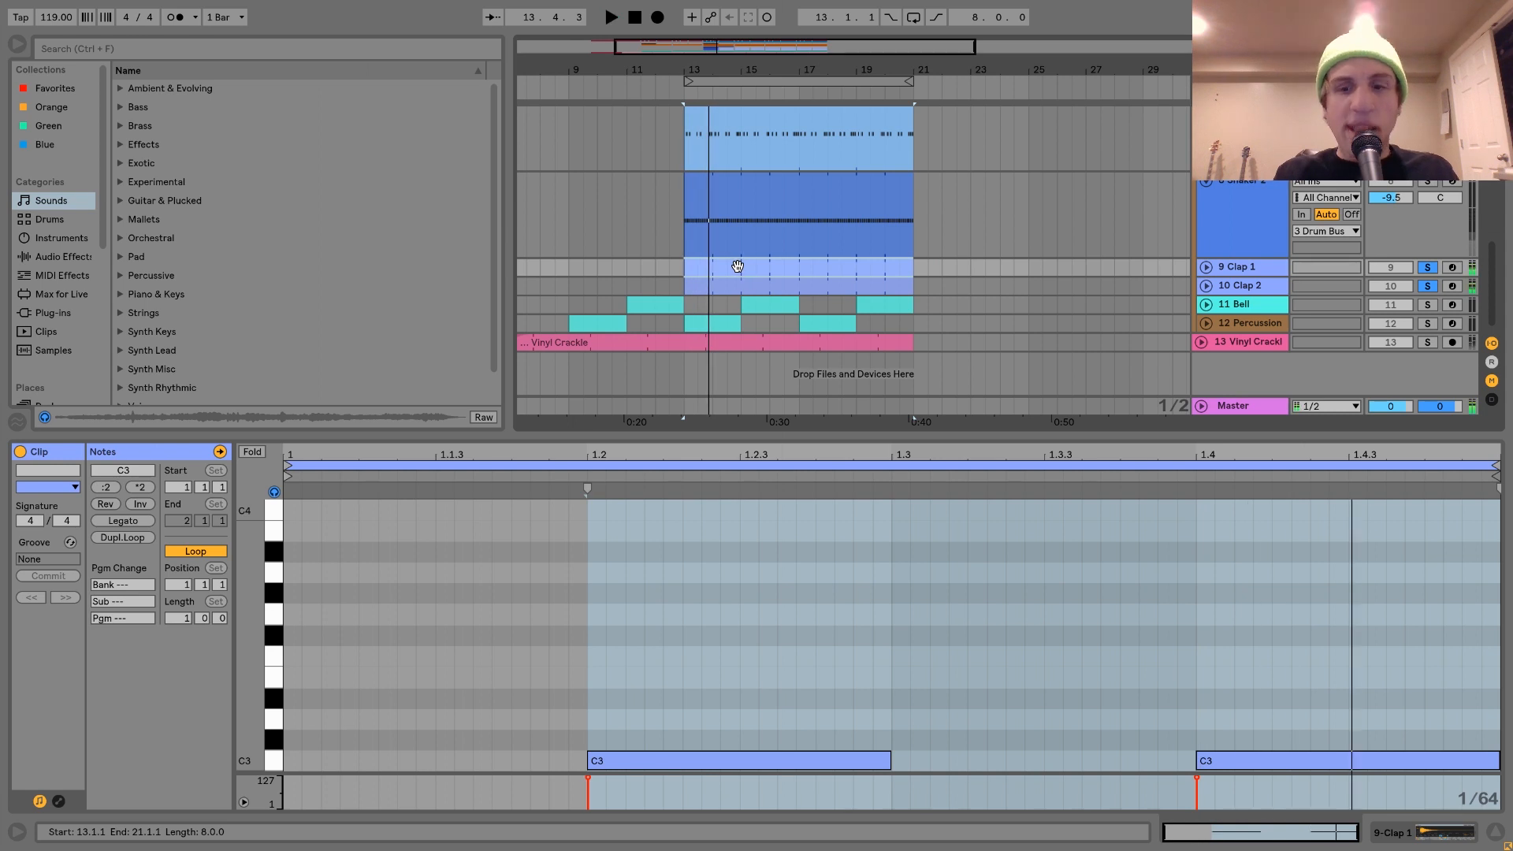
pyautogui.press('space')
pyautogui.hotkey('ctrl', 'z')
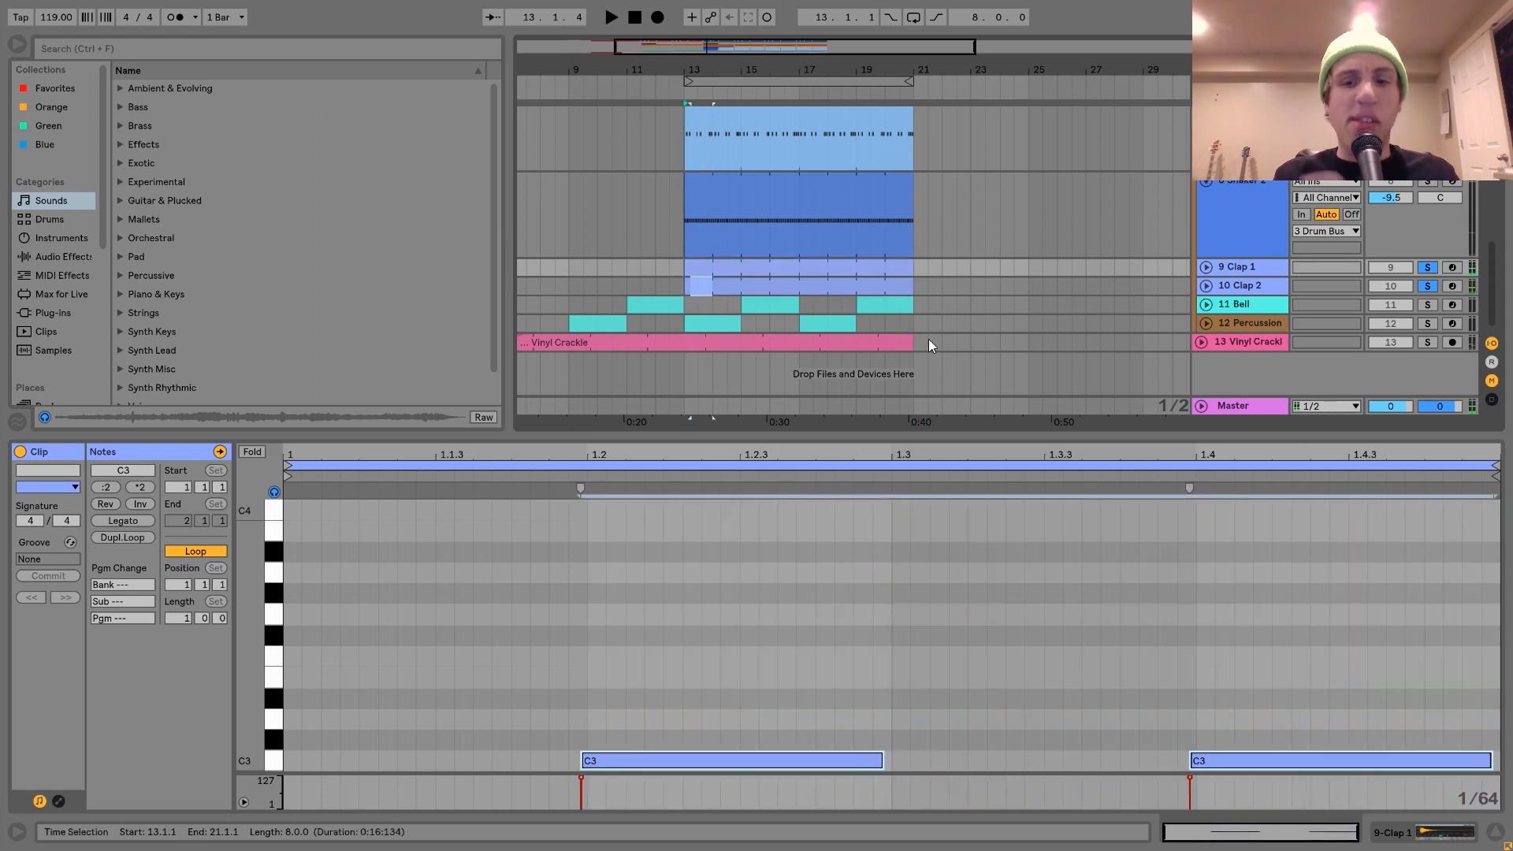
# Step: Play the unquantized claps from bar 13, show Clap 2's sample, and remove the clap solos
pyautogui.click(687, 281)
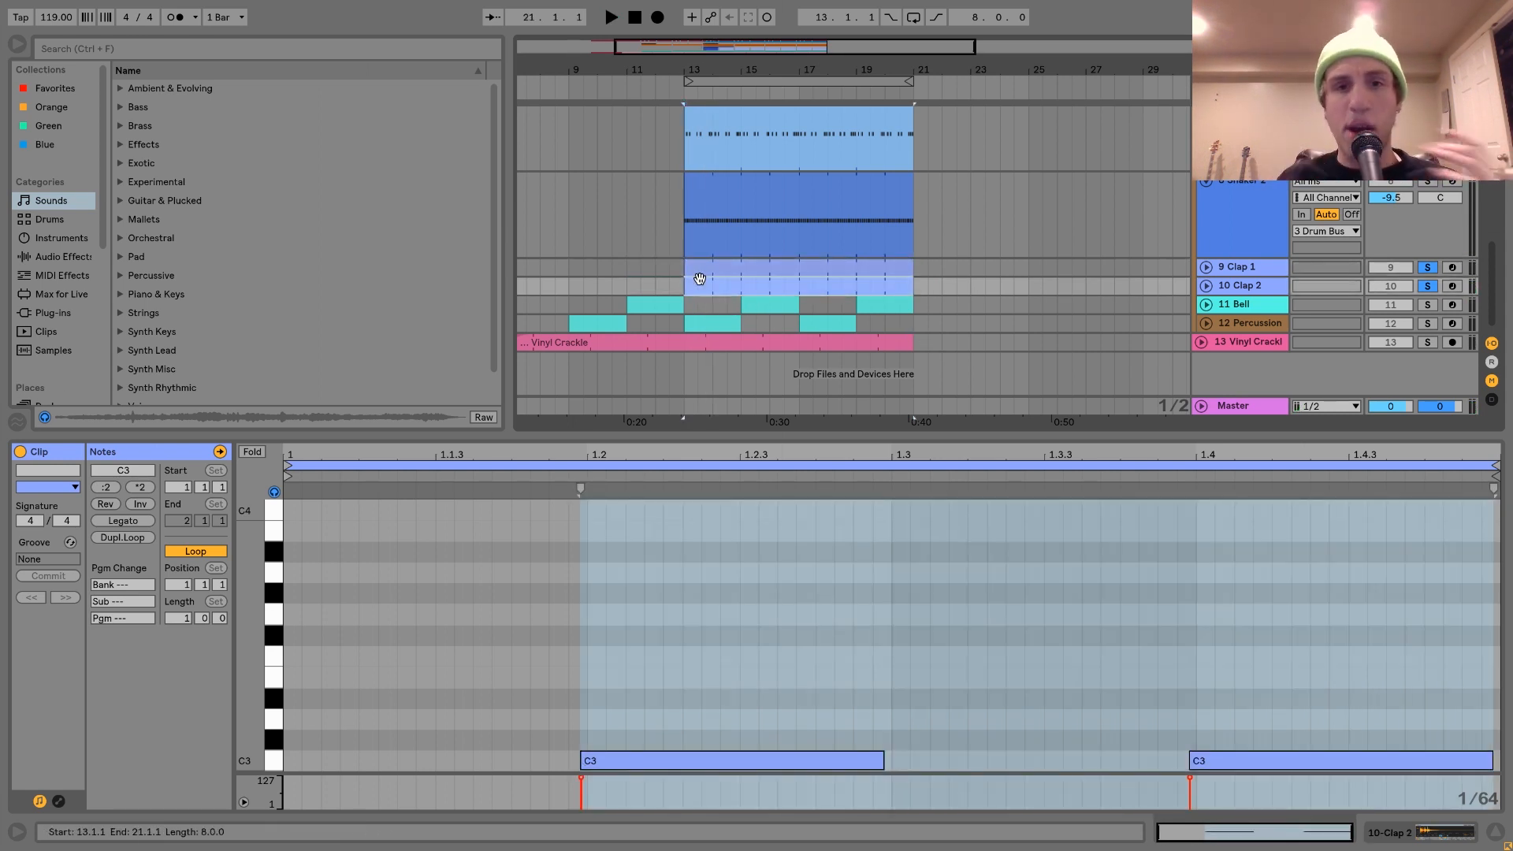
pyautogui.press('space')
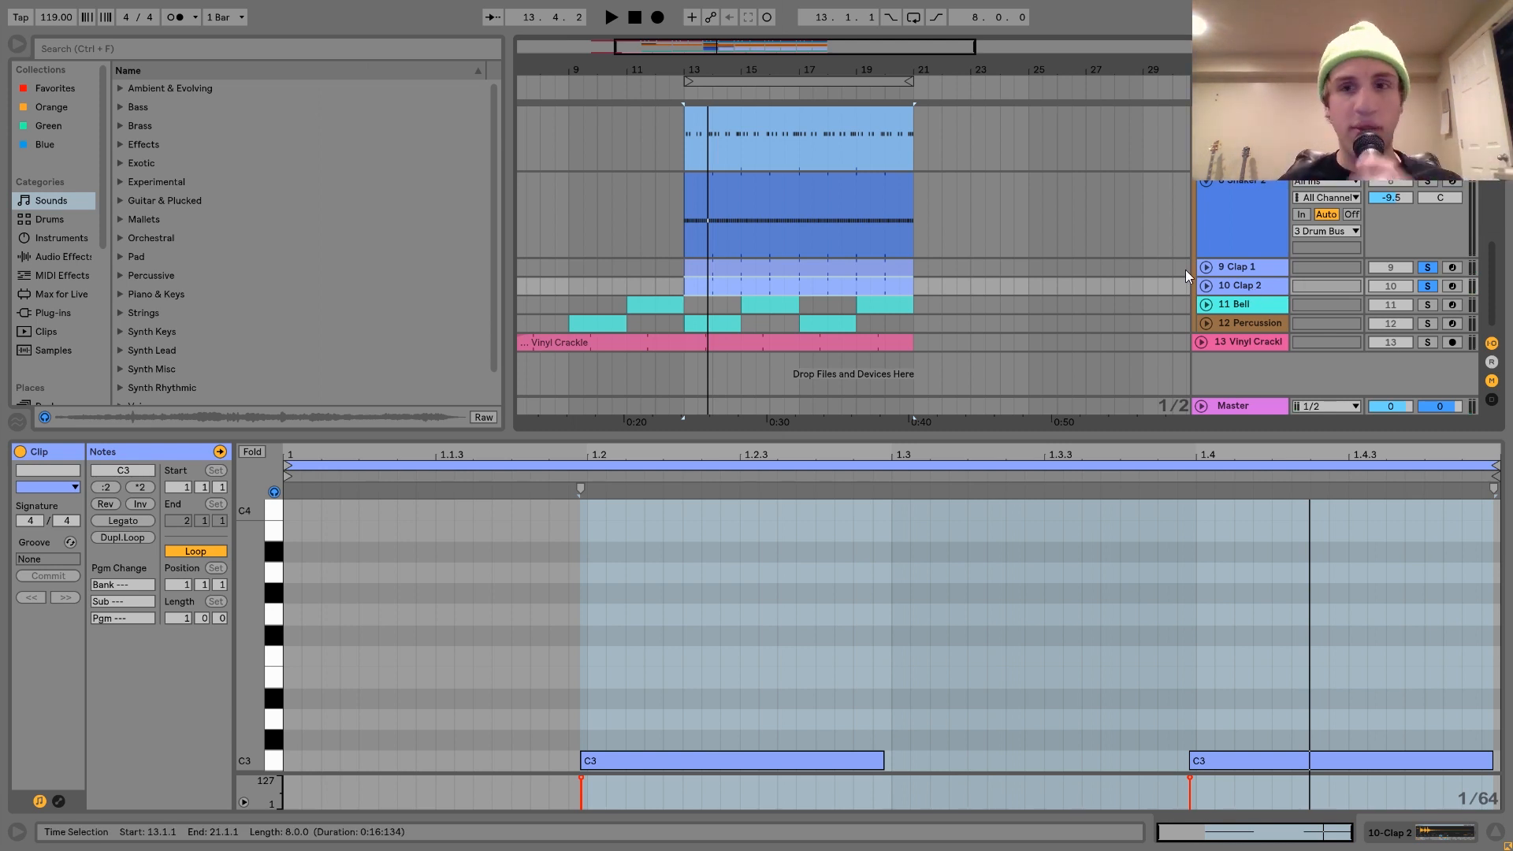
pyautogui.click(1246, 285)
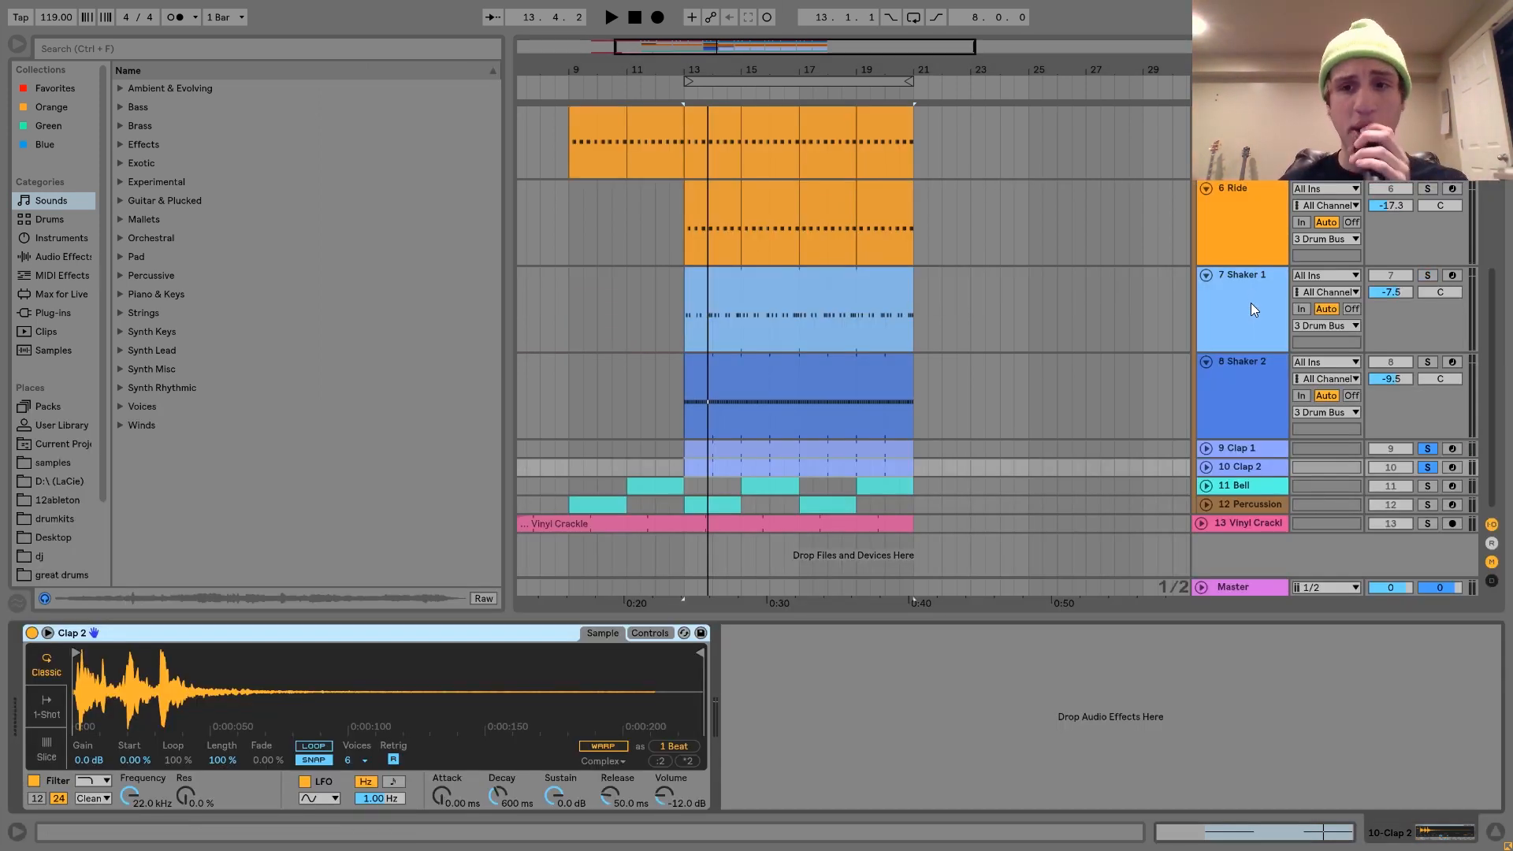
pyautogui.click(1427, 467)
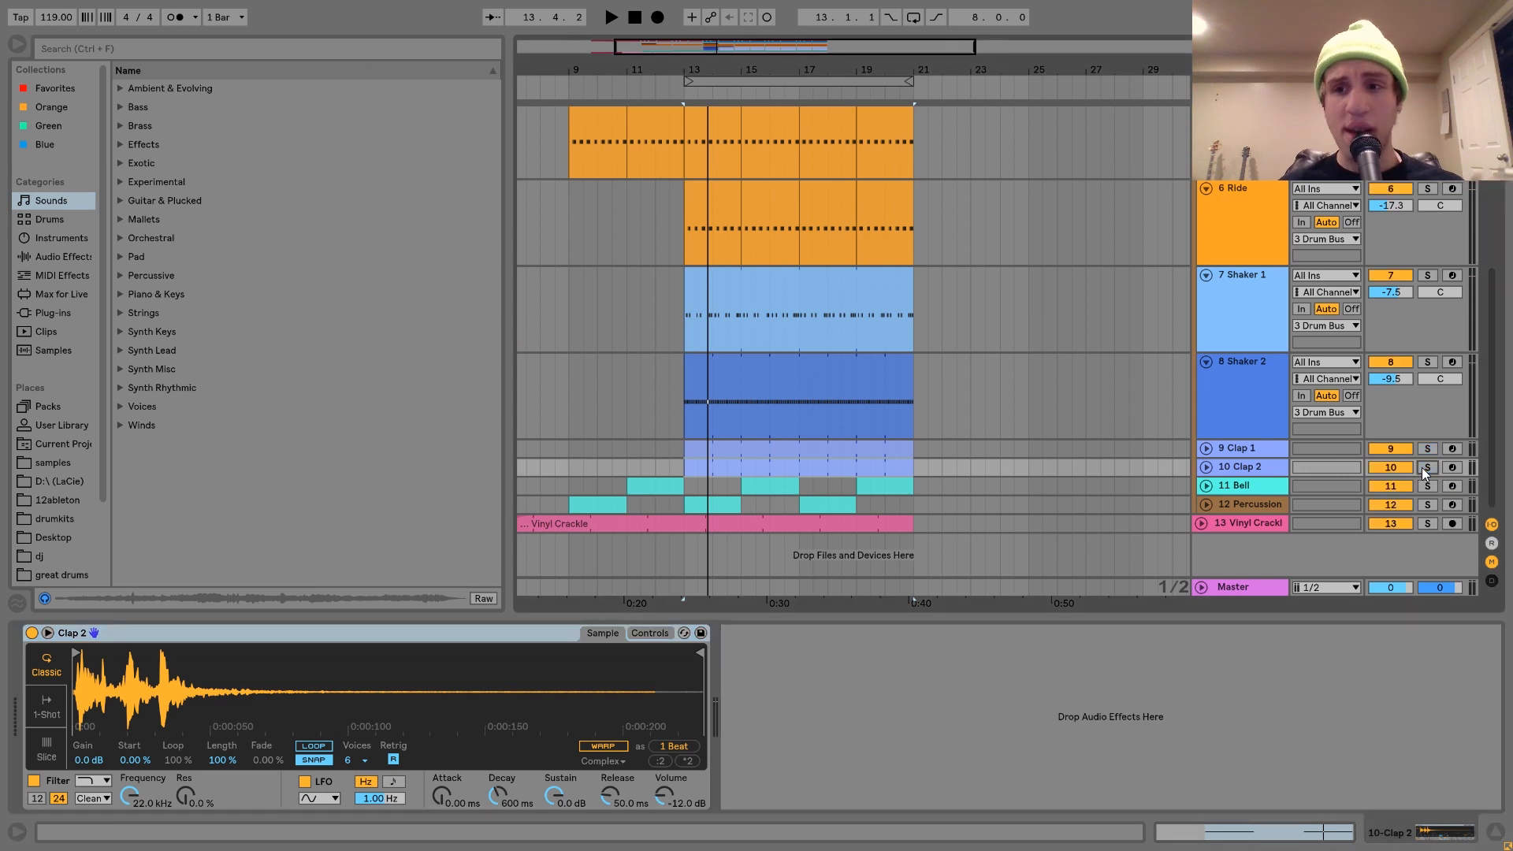
# Step: Unfold the Bell and Percussion tracks and solo both of them
pyautogui.click(1241, 487)
pyautogui.click(1205, 486)
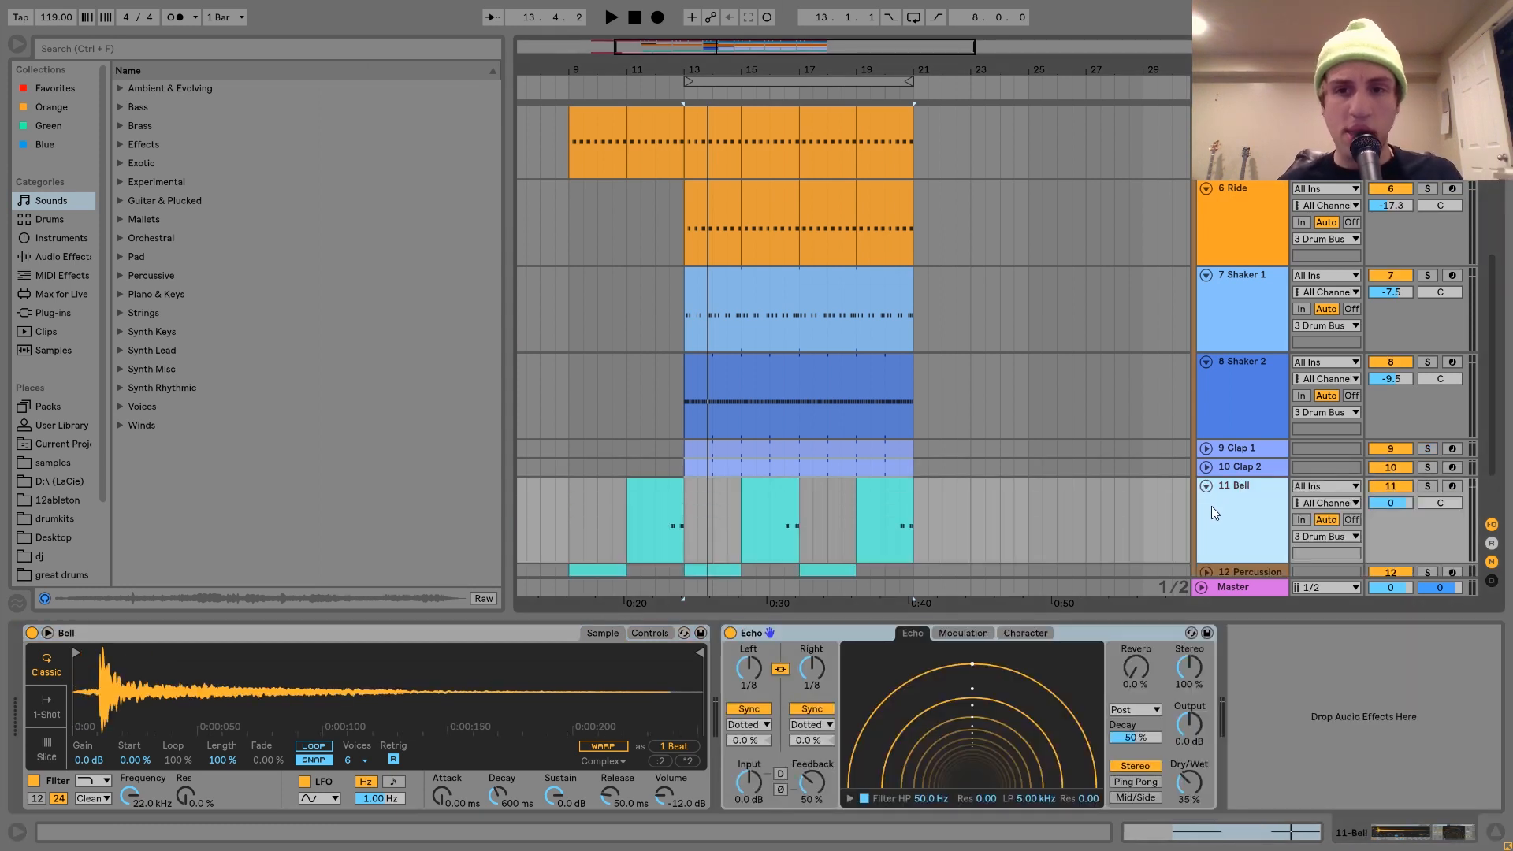
pyautogui.scroll(-2, 1211, 506)
pyautogui.click(1206, 501)
pyautogui.click(1428, 414)
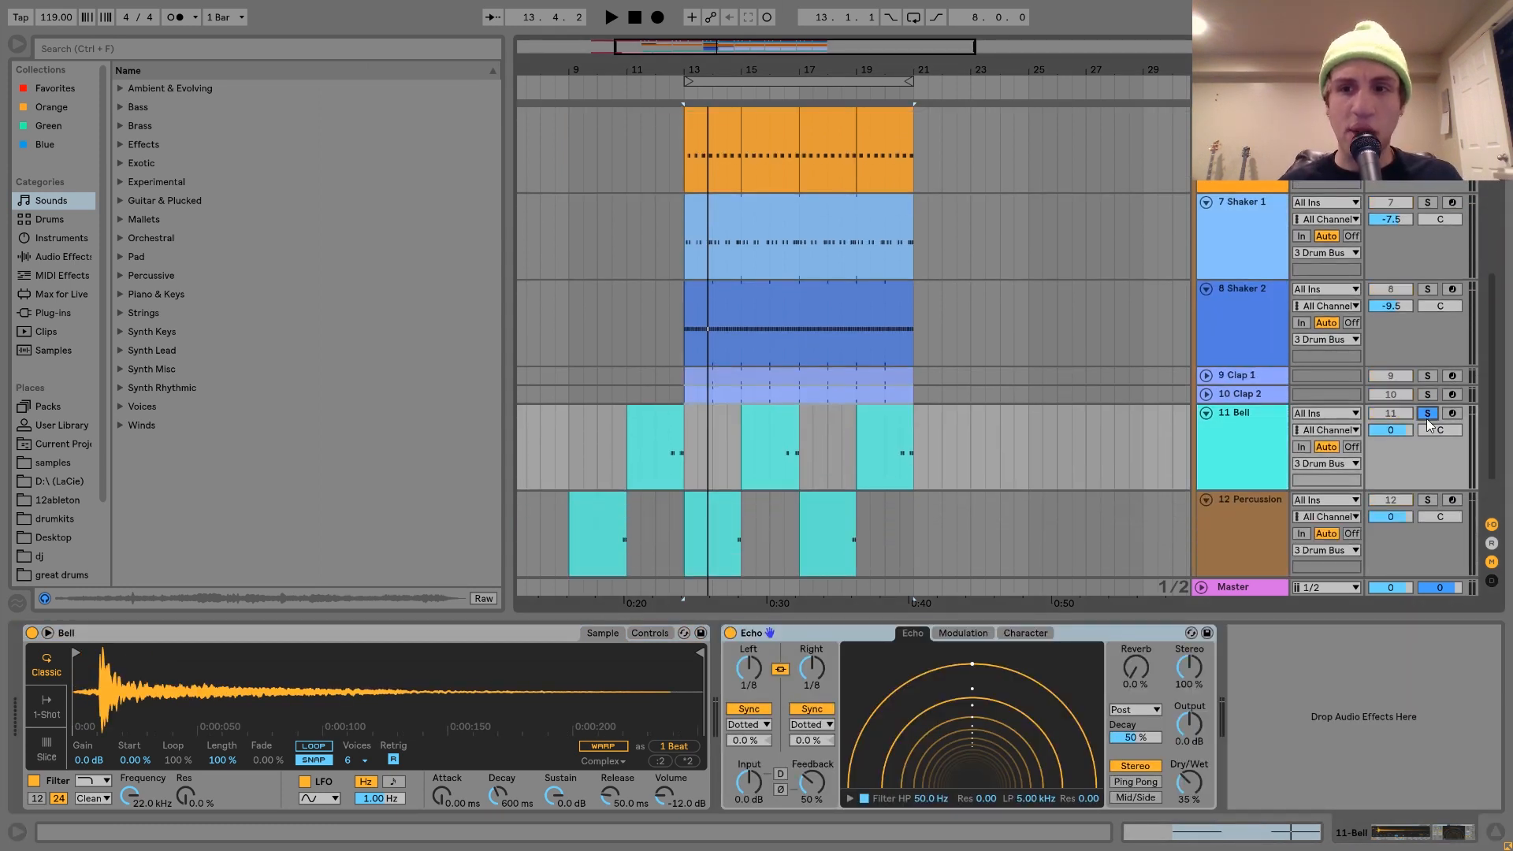
pyautogui.click(1428, 499)
# Step: Play the soloed Bell part from bar 14.3 and from bar 16.3
pyautogui.click(726, 463)
pyautogui.press('space')
pyautogui.click(782, 463)
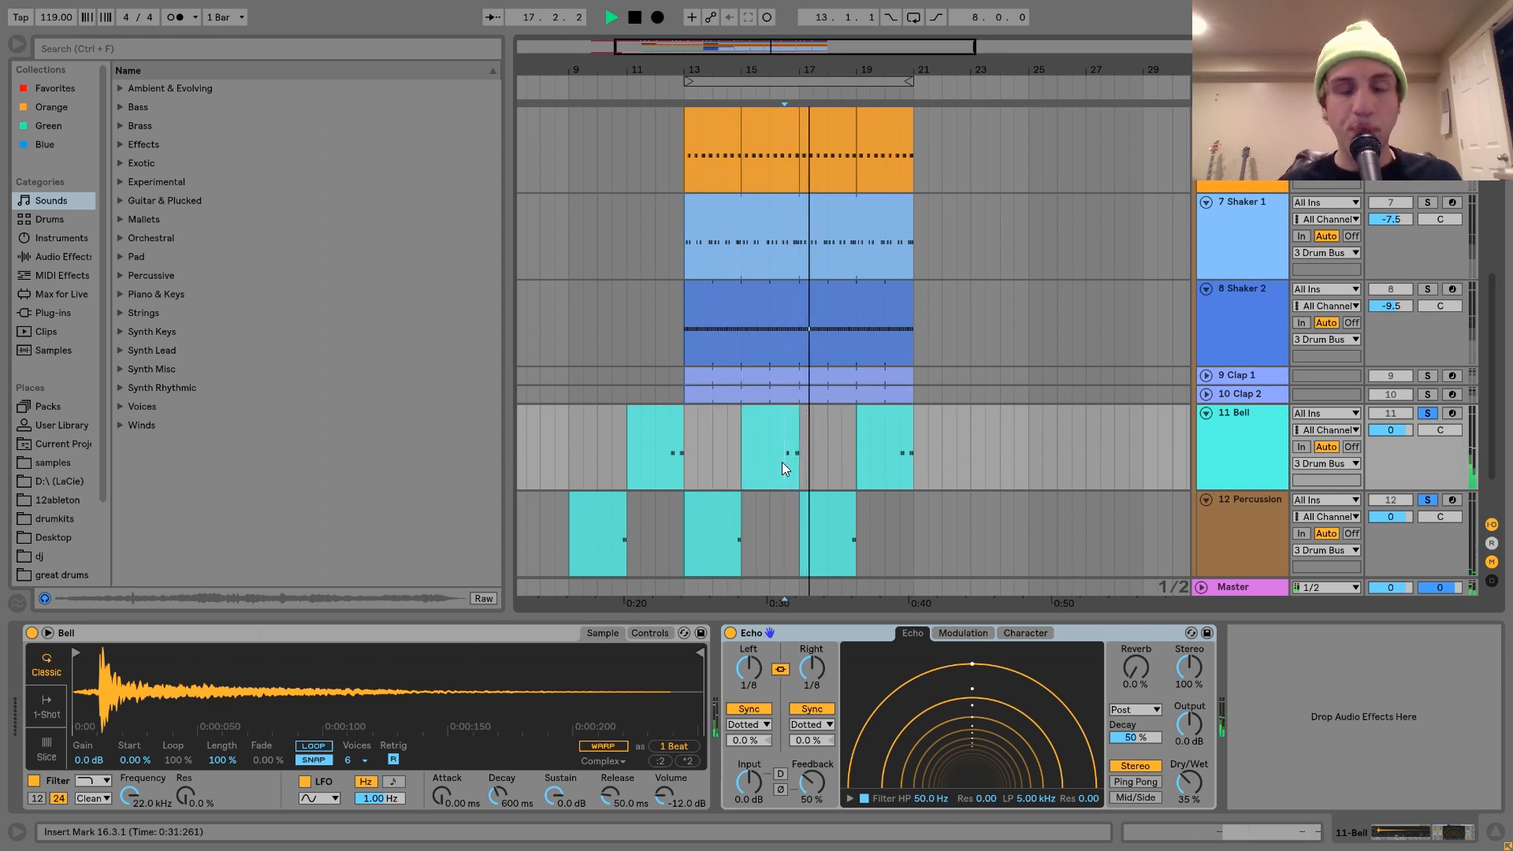
pyautogui.press('space')
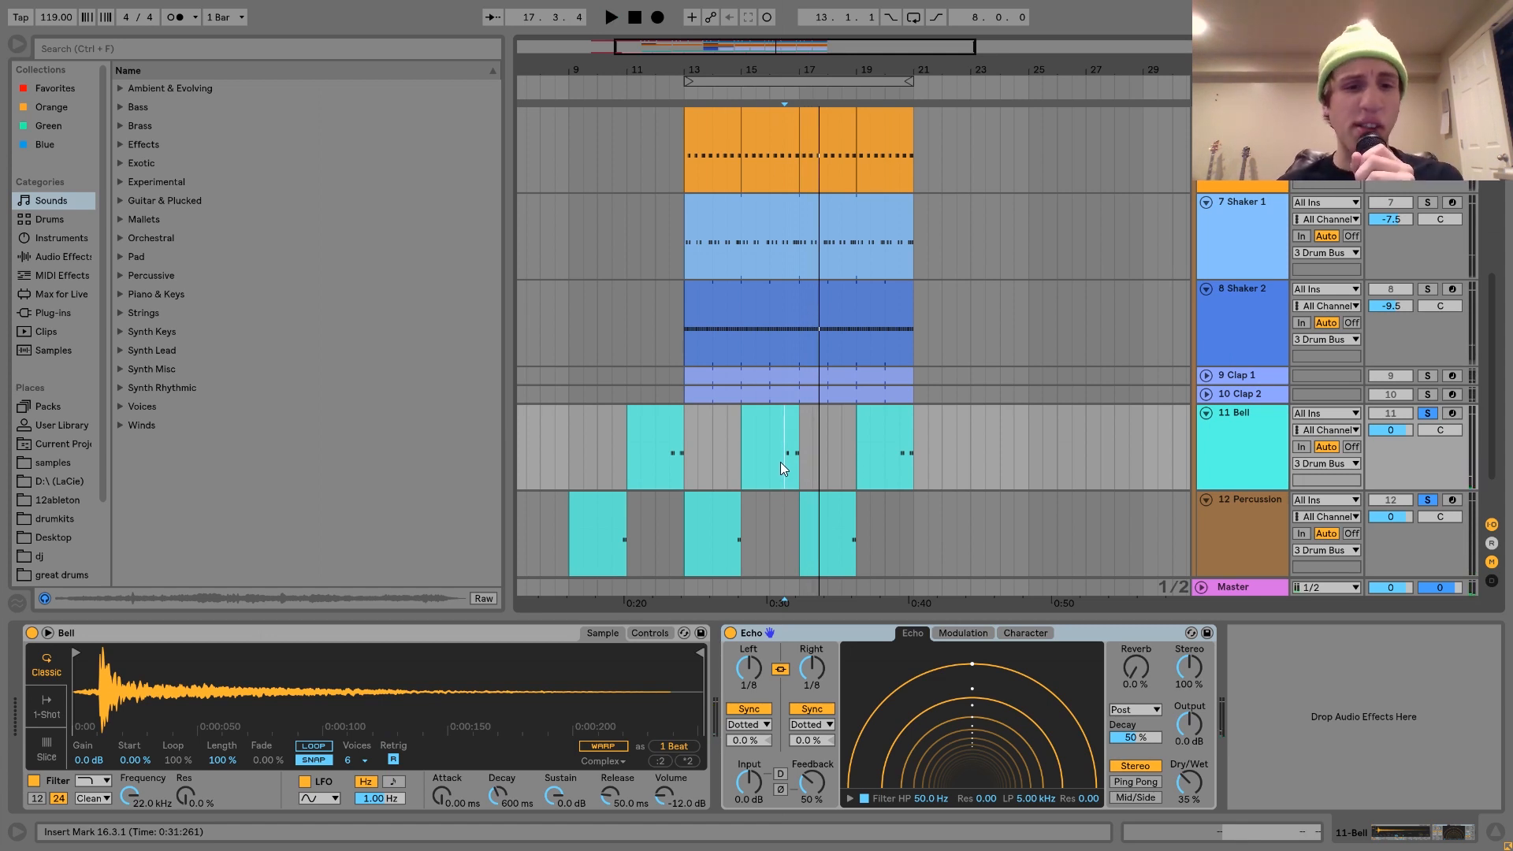
pyautogui.press('space')
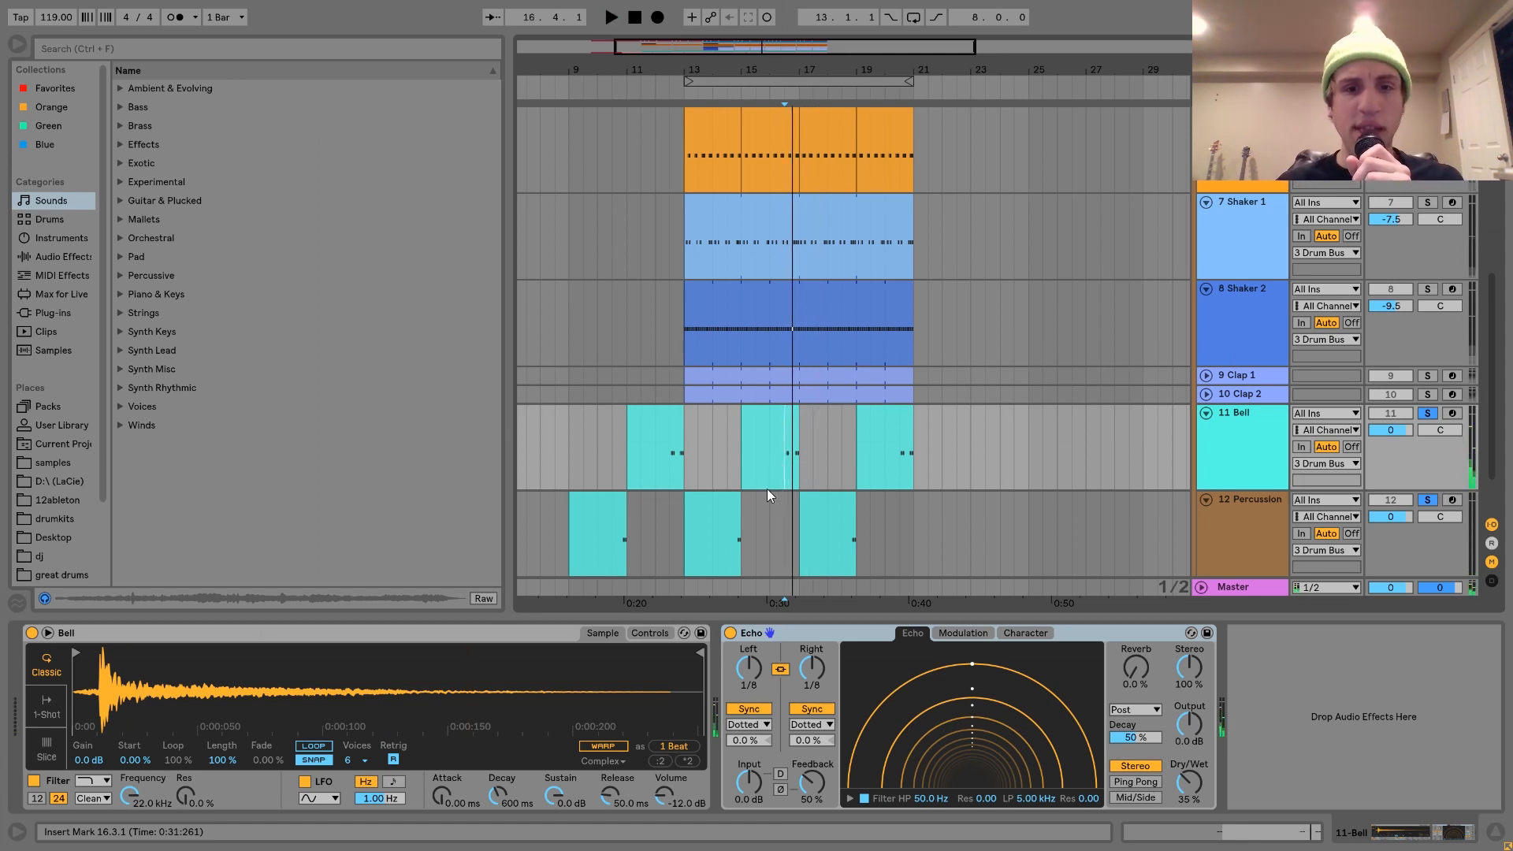
pyautogui.press('space')
# Step: Play the soloed Percussion part from bar 14.3
pyautogui.click(728, 549)
pyautogui.press('space')
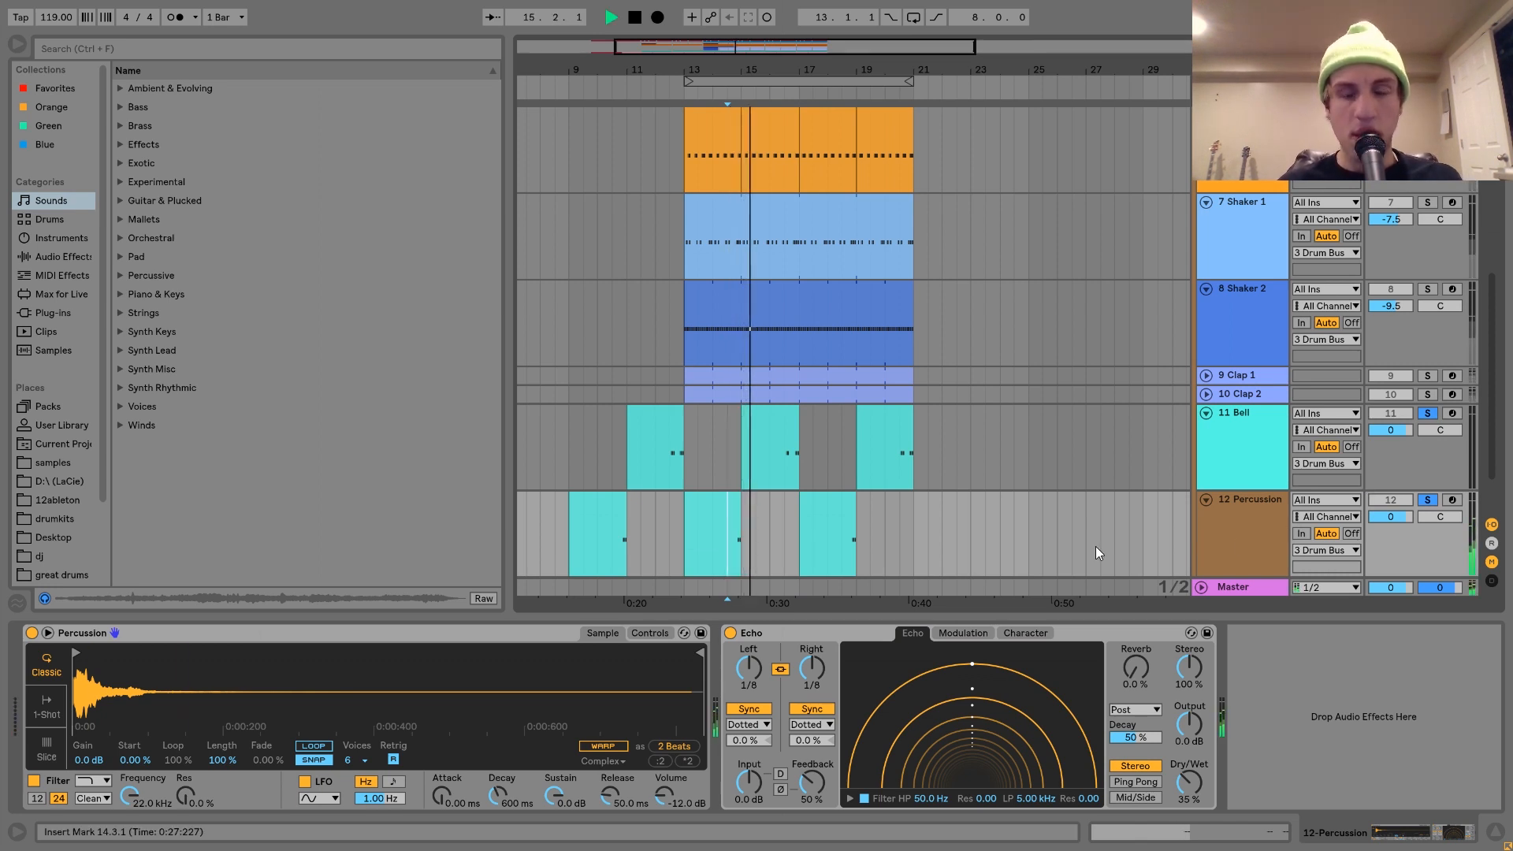
pyautogui.press('space')
# Step: Open the Percussion clip at bar 13 and the Bell clip at bar 15 to inspect their C3 notes, and show Bell's devices
pyautogui.doubleClick(708, 507)
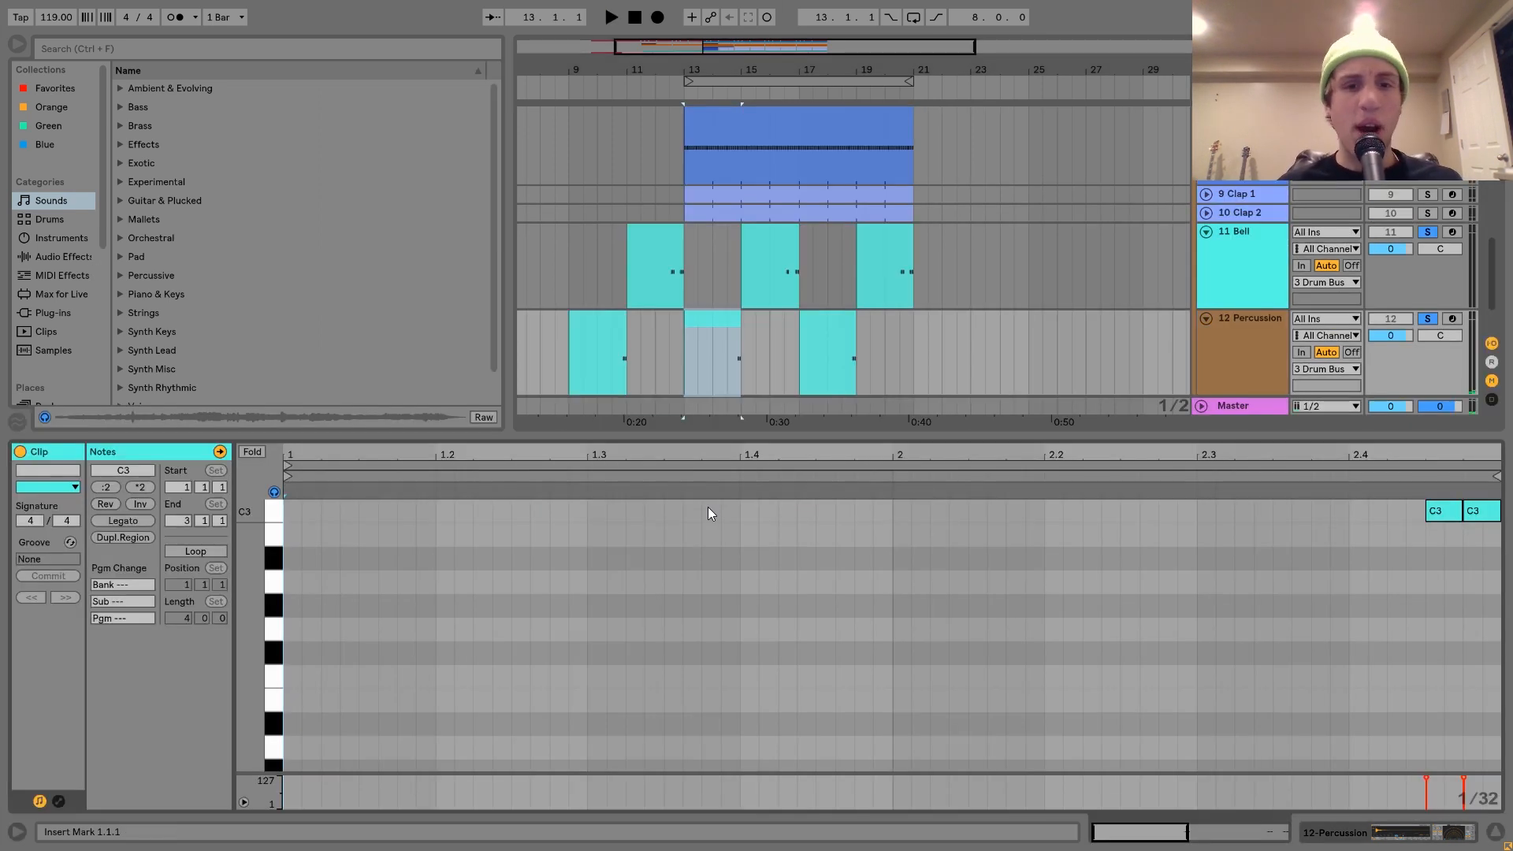
pyautogui.scroll(3, 1349, 764)
pyautogui.click(1480, 589)
pyautogui.click(768, 268)
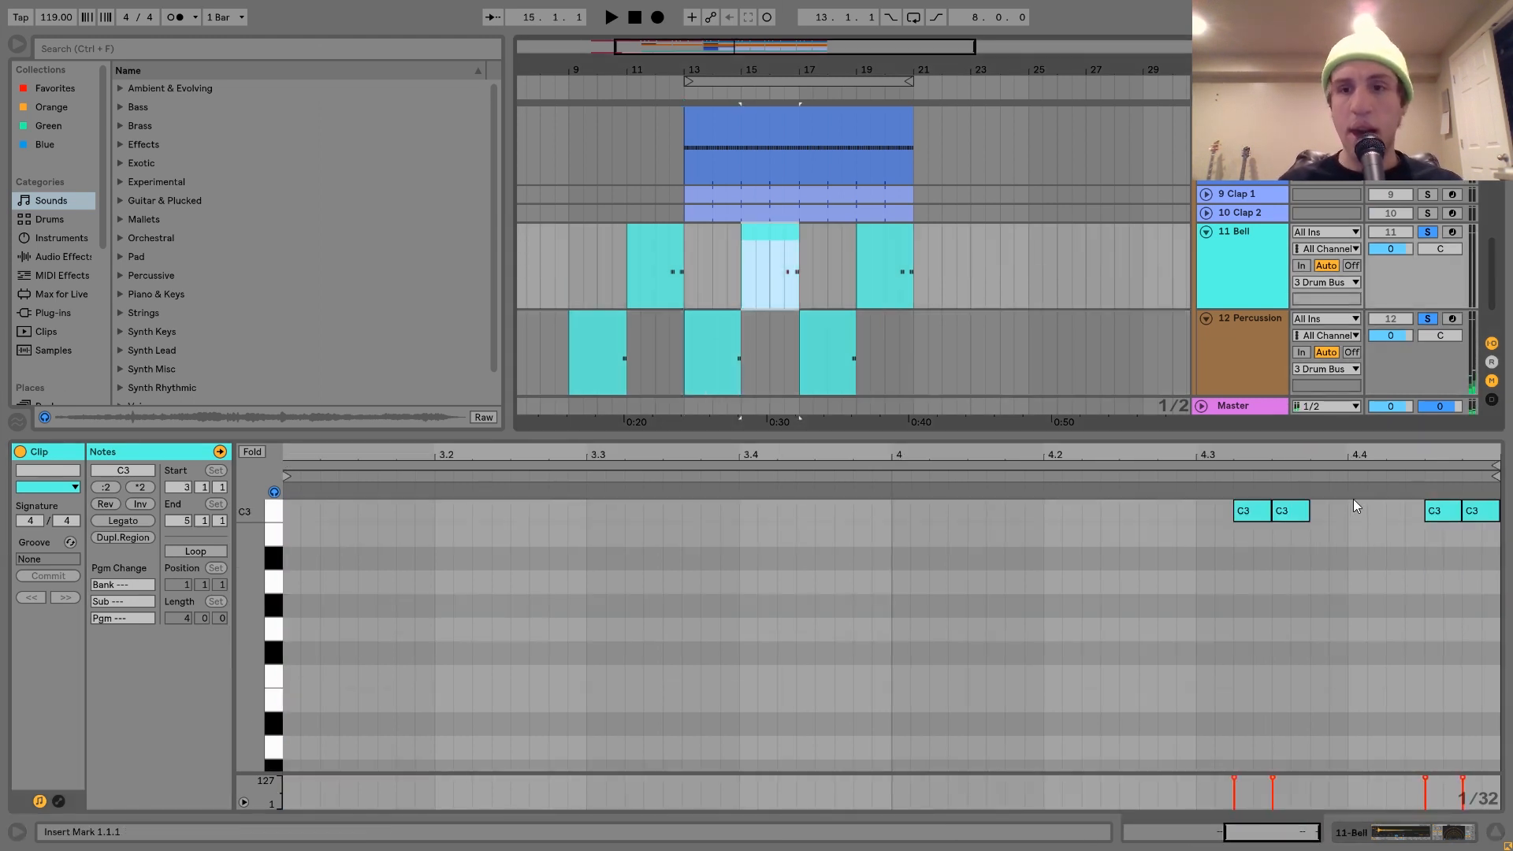
pyautogui.click(1252, 263)
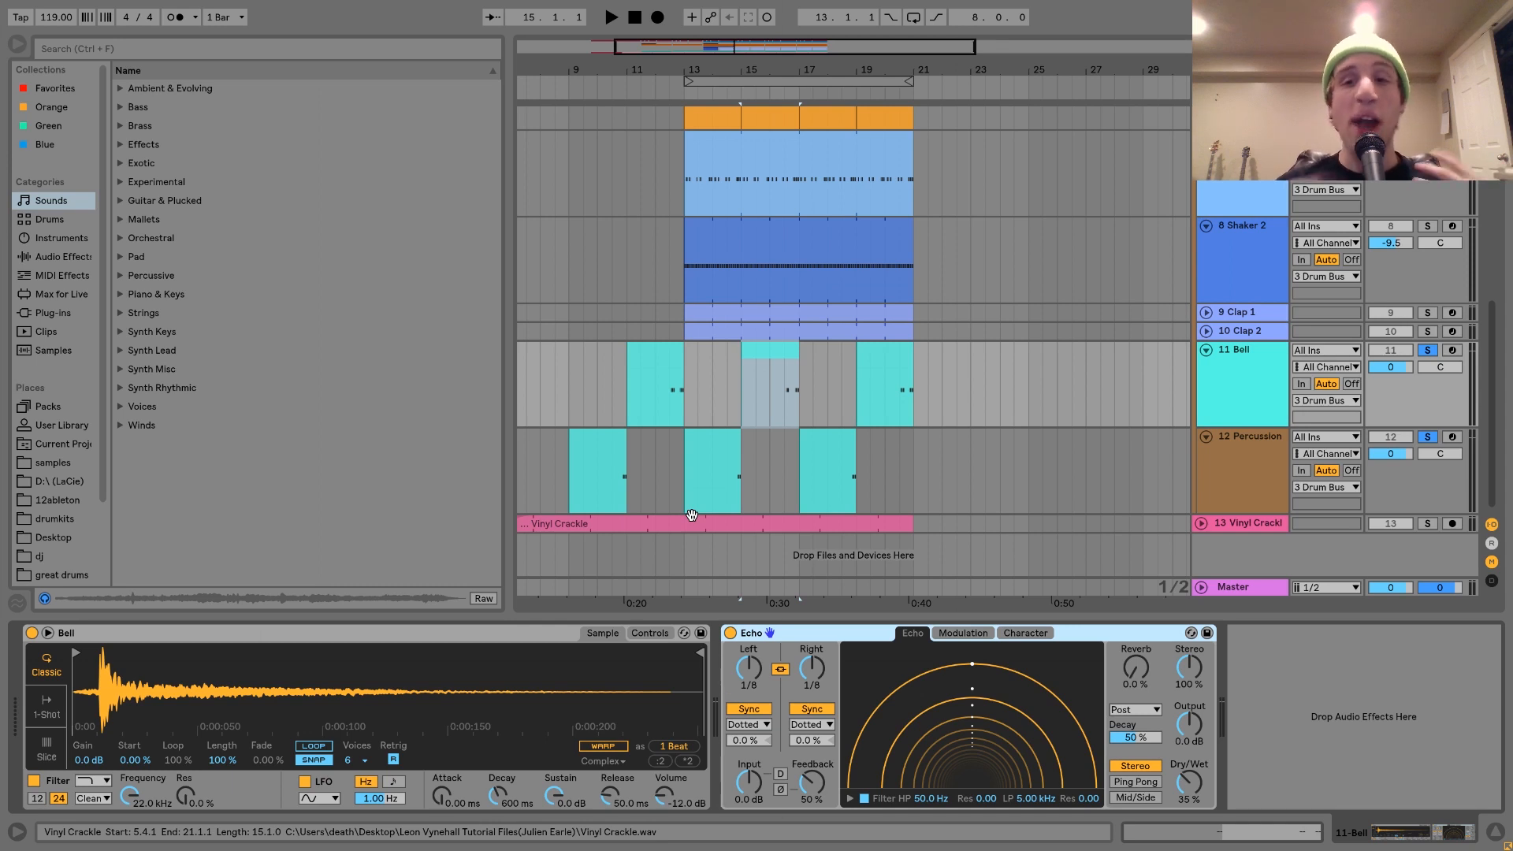
# Step: Reopen the notes of the Bell clip at bar 15 and return to the Bell track's sample and Echo
pyautogui.doubleClick(774, 363)
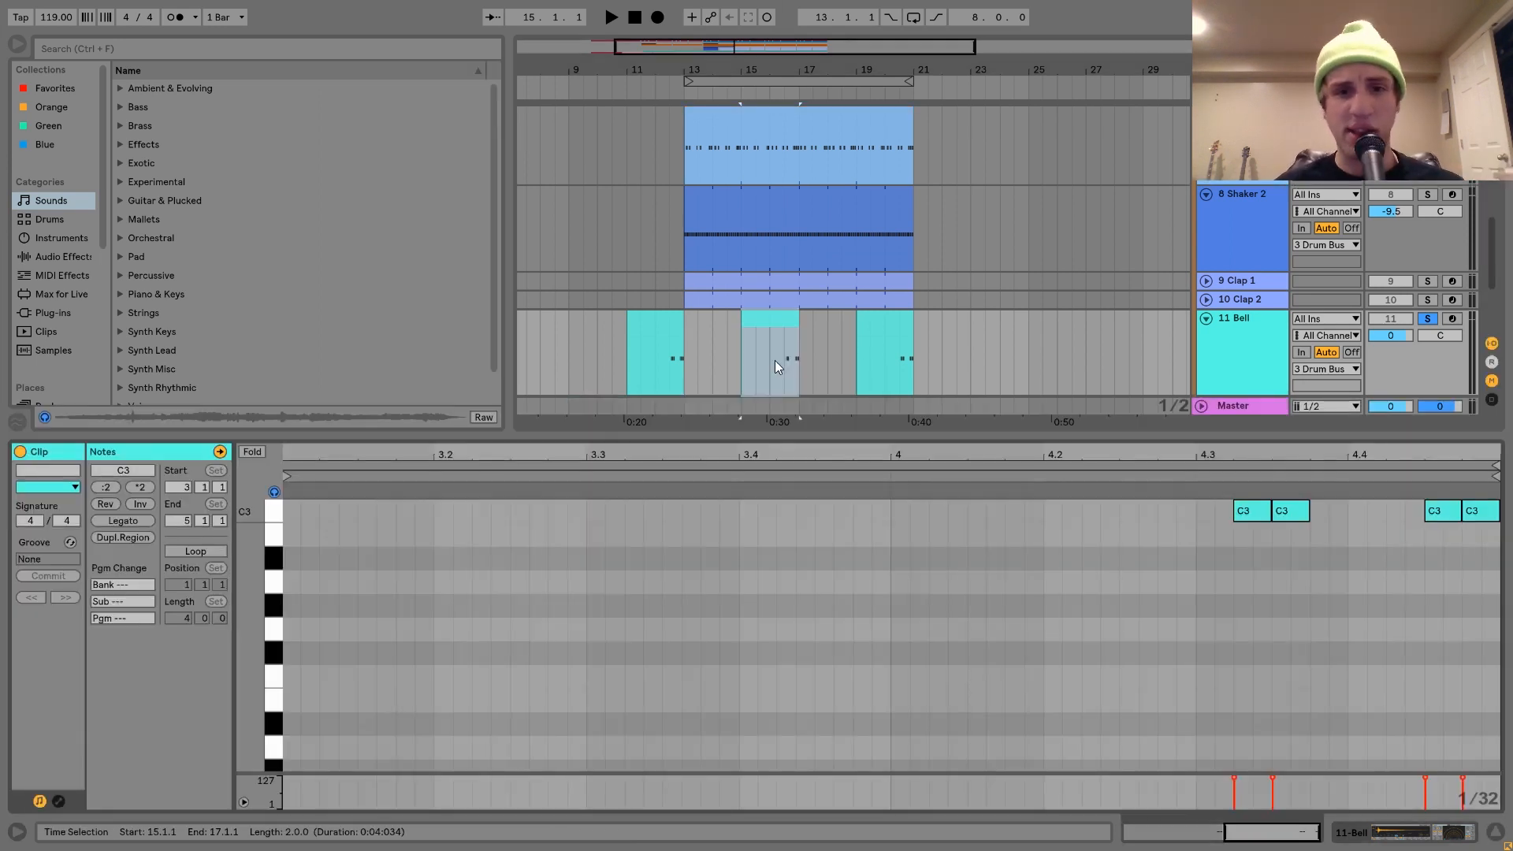
pyautogui.click(1215, 332)
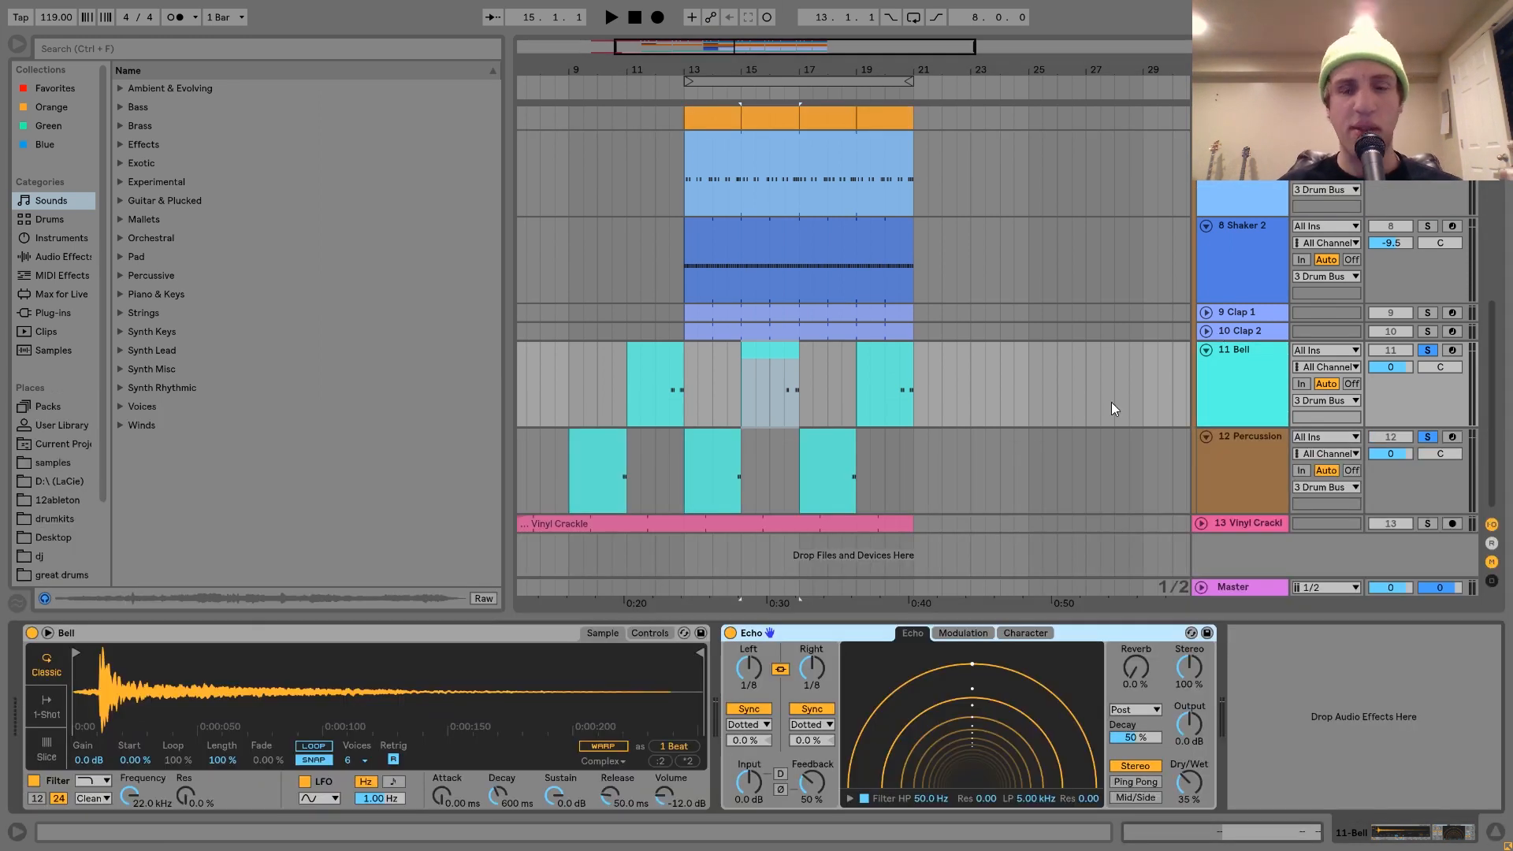
pyautogui.click(727, 437)
pyautogui.click(763, 350)
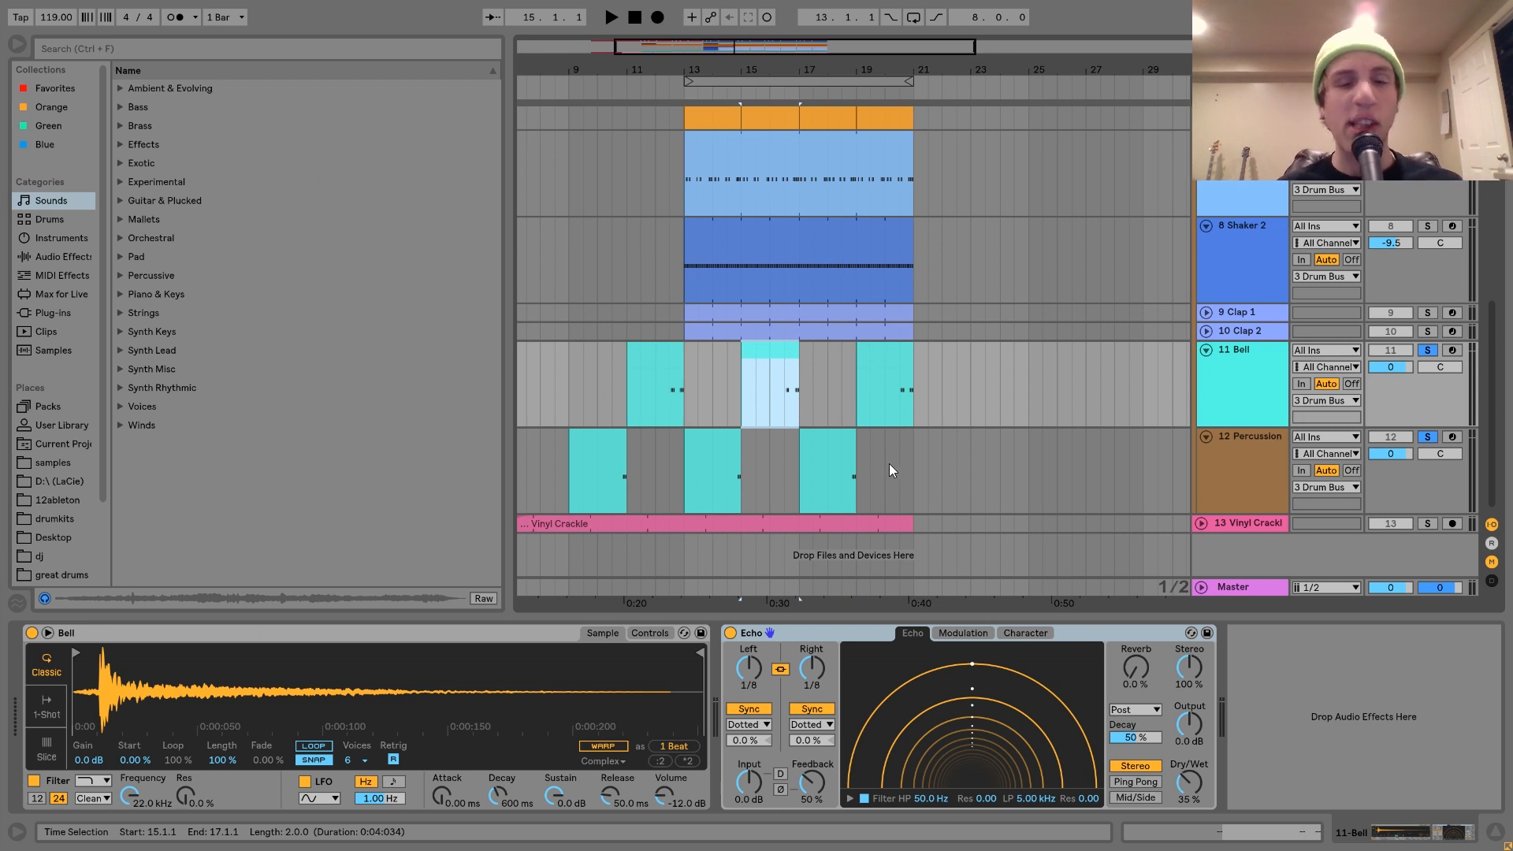
# Step: Play the soloed Bell from bar 16.3 and remove the Bell and Percussion solos
pyautogui.click(790, 423)
pyautogui.press('space')
pyautogui.press('space')
pyautogui.click(1437, 349)
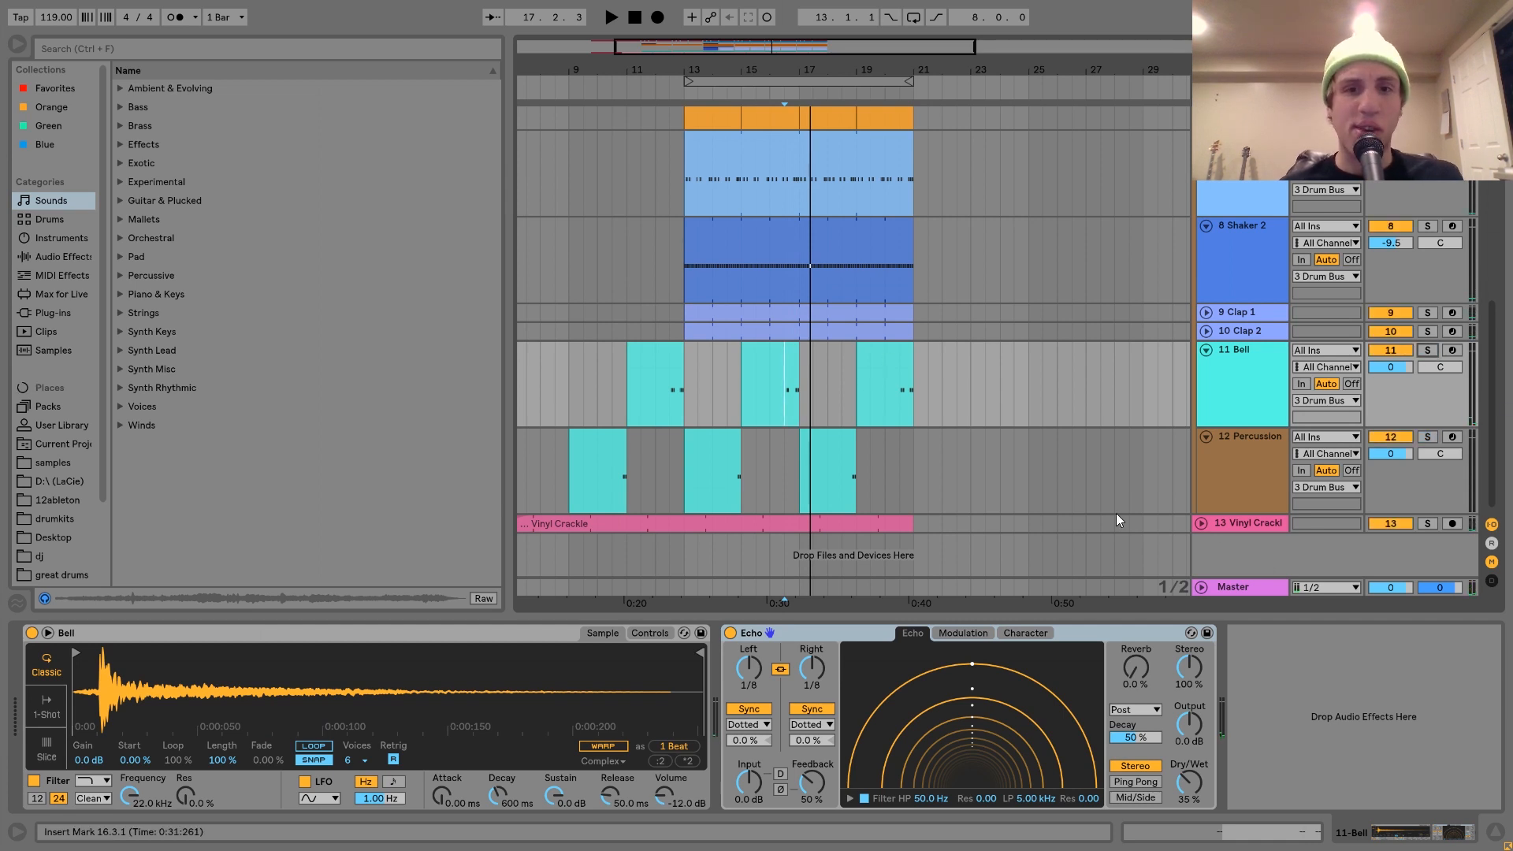
# Step: Play the bell and percussion within the full mix from bar 16.3 and from bar 18.3
pyautogui.press('space')
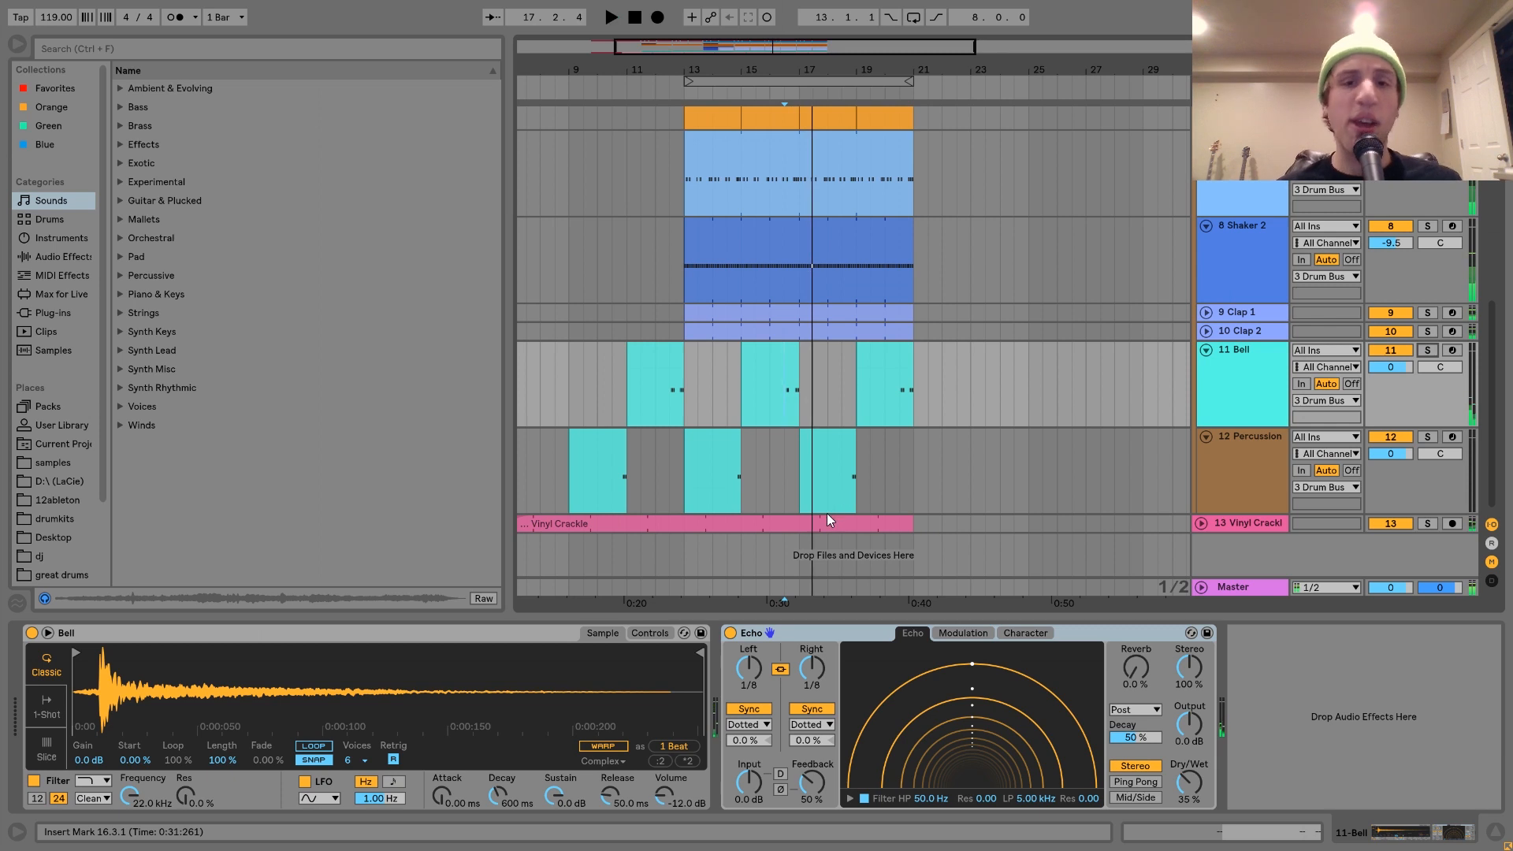
pyautogui.press('space')
pyautogui.click(843, 497)
pyautogui.press('space')
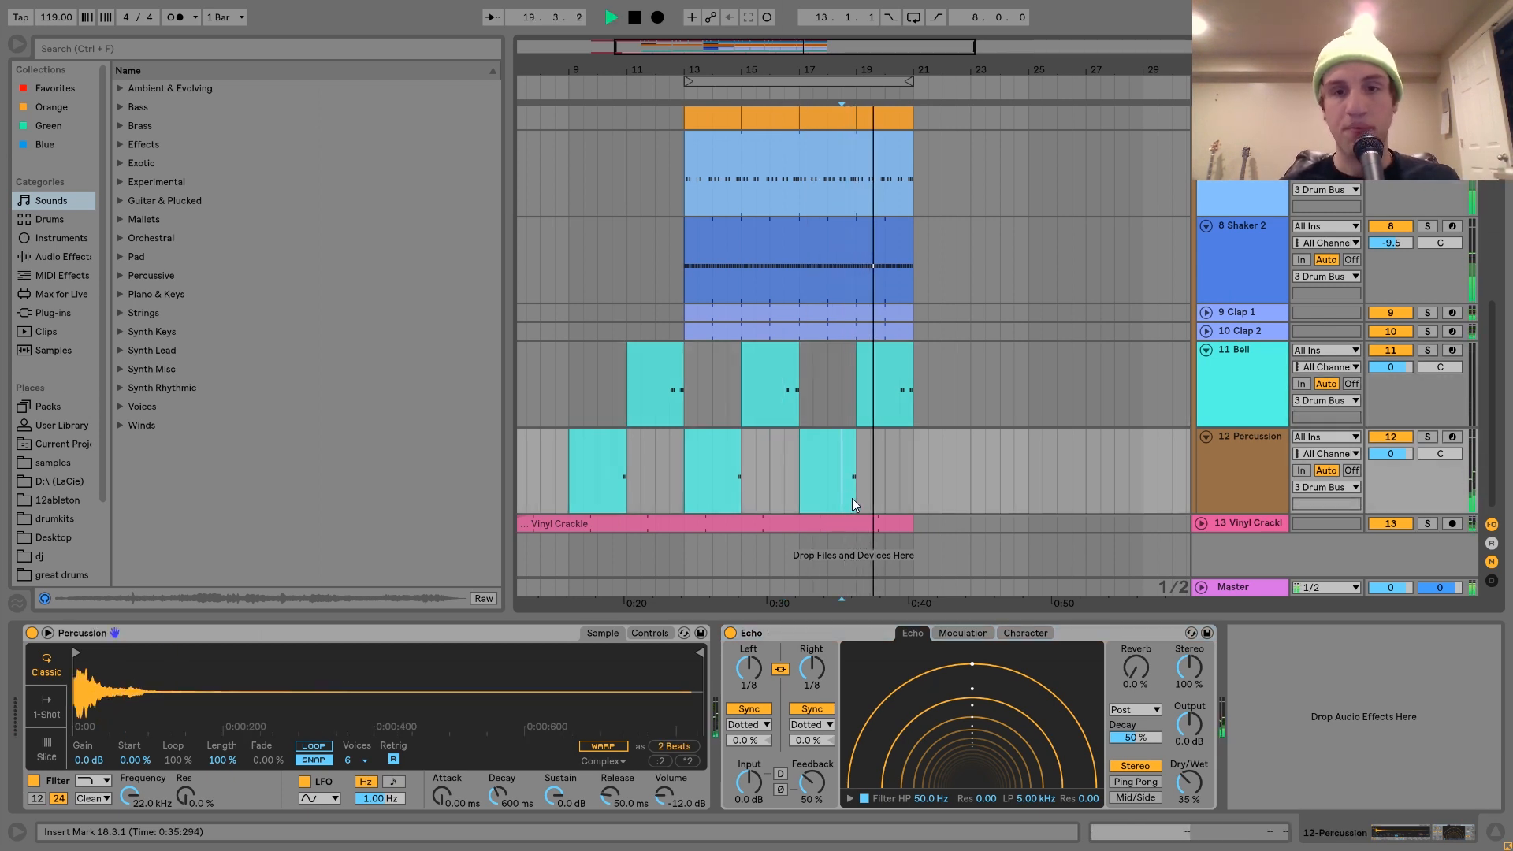
pyautogui.press('space')
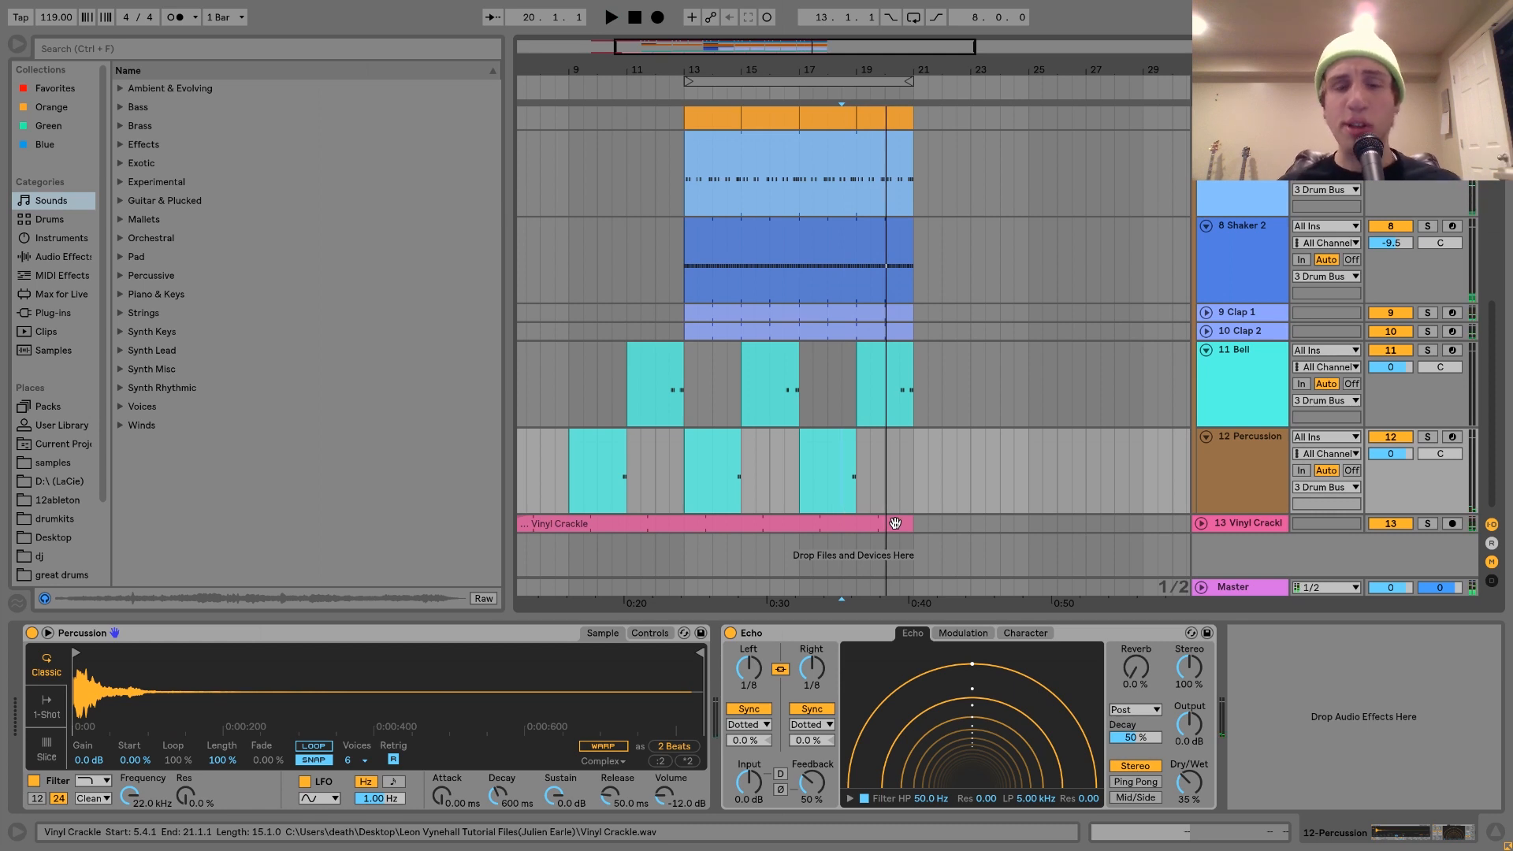
# Step: Show the Drum Bus group's Saturator, solo the group, and set the playback start at bar 13
pyautogui.scroll(1, 895, 524)
pyautogui.scroll(9, 895, 523)
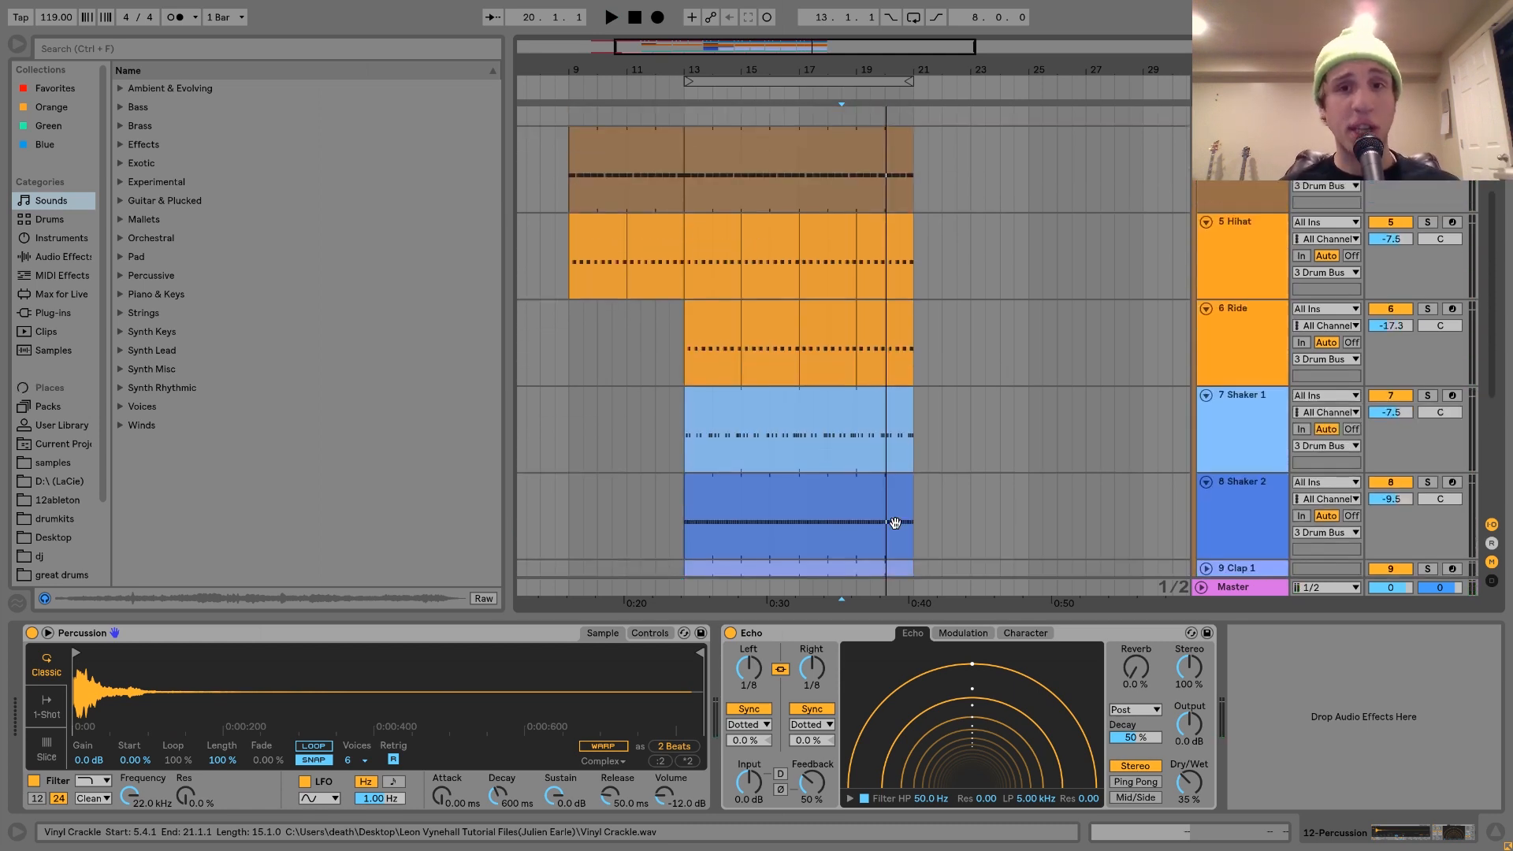
pyautogui.click(1242, 319)
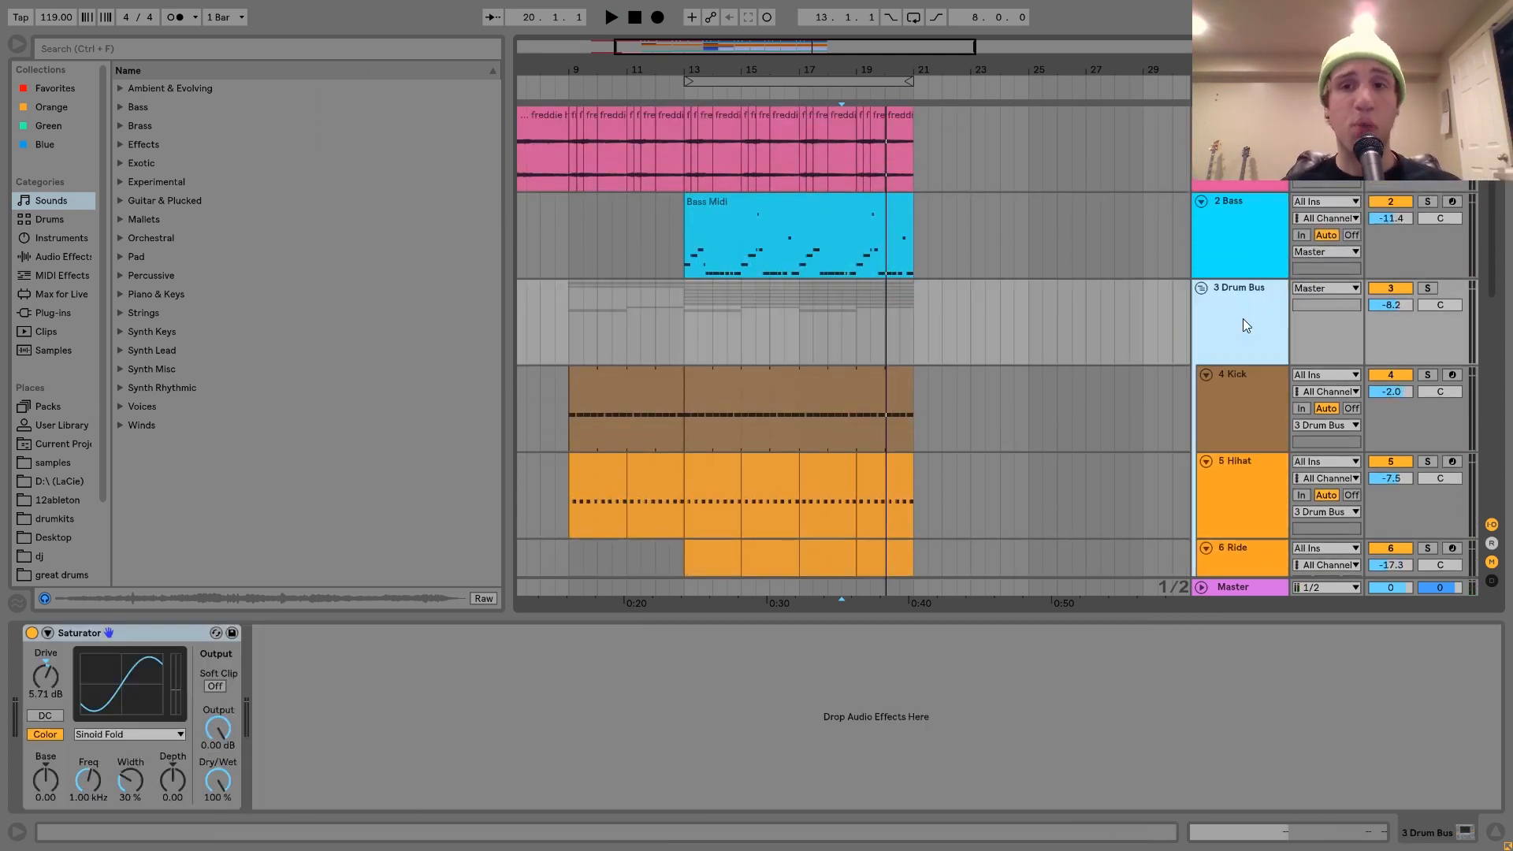
pyautogui.click(1427, 289)
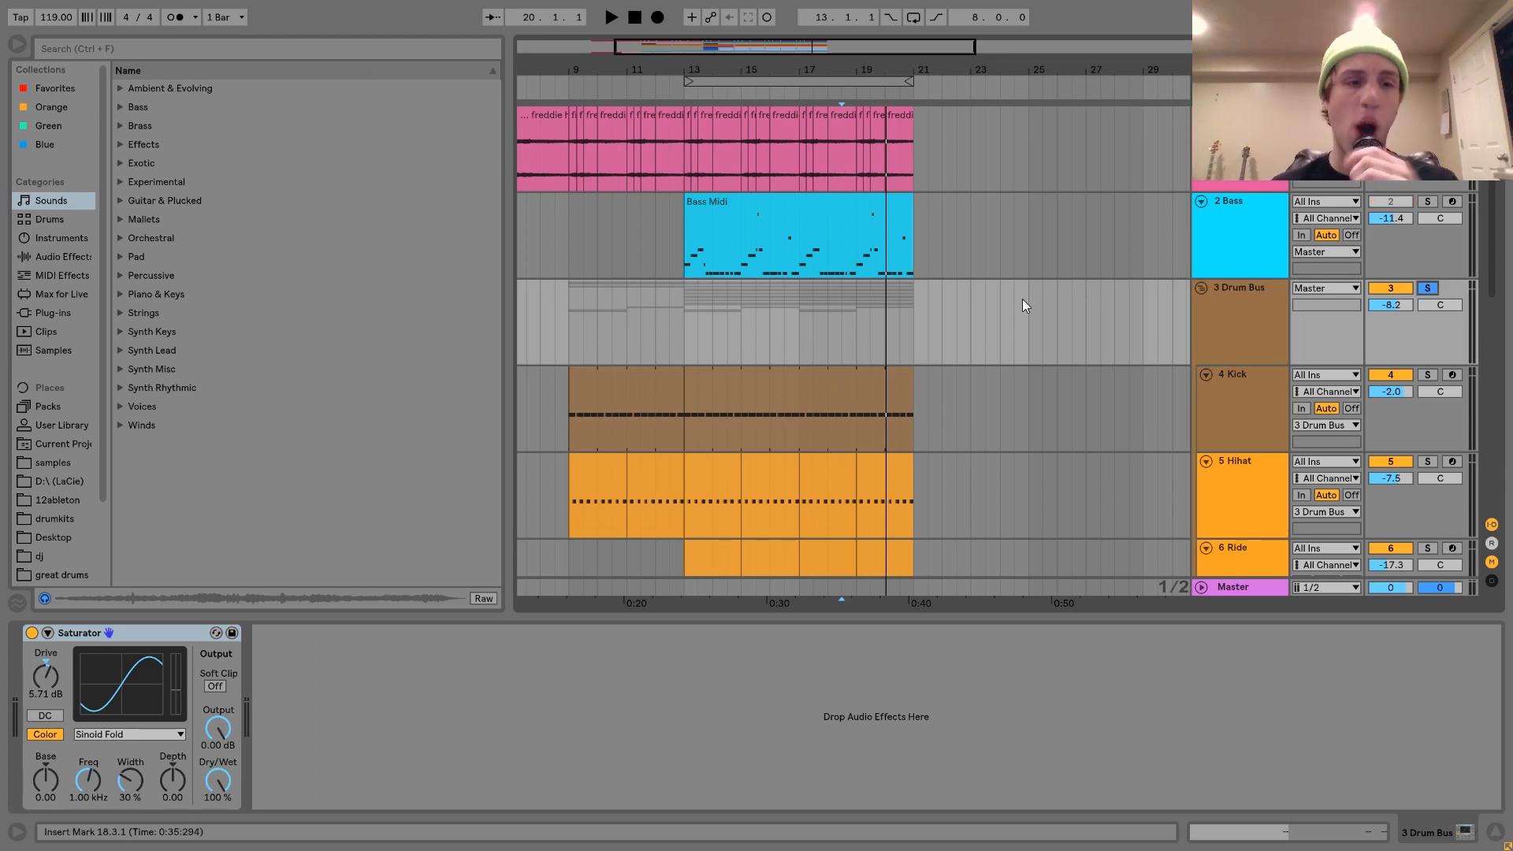
pyautogui.click(683, 312)
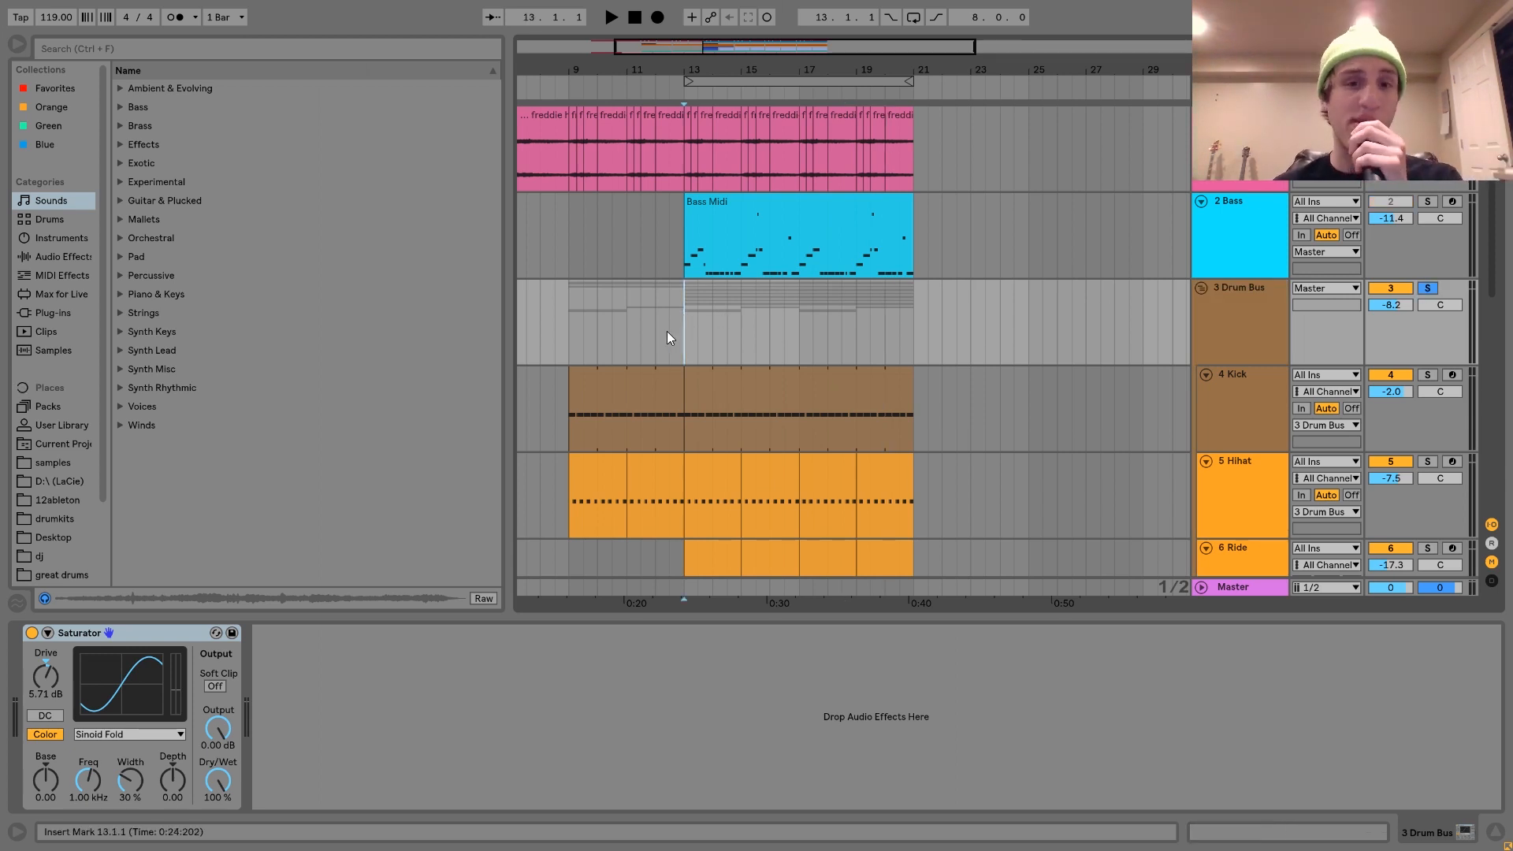
# Step: Bypass the Drum Bus Saturator and re-enable it during playback from bar 13 to compare the drums
pyautogui.click(31, 634)
pyautogui.press('space')
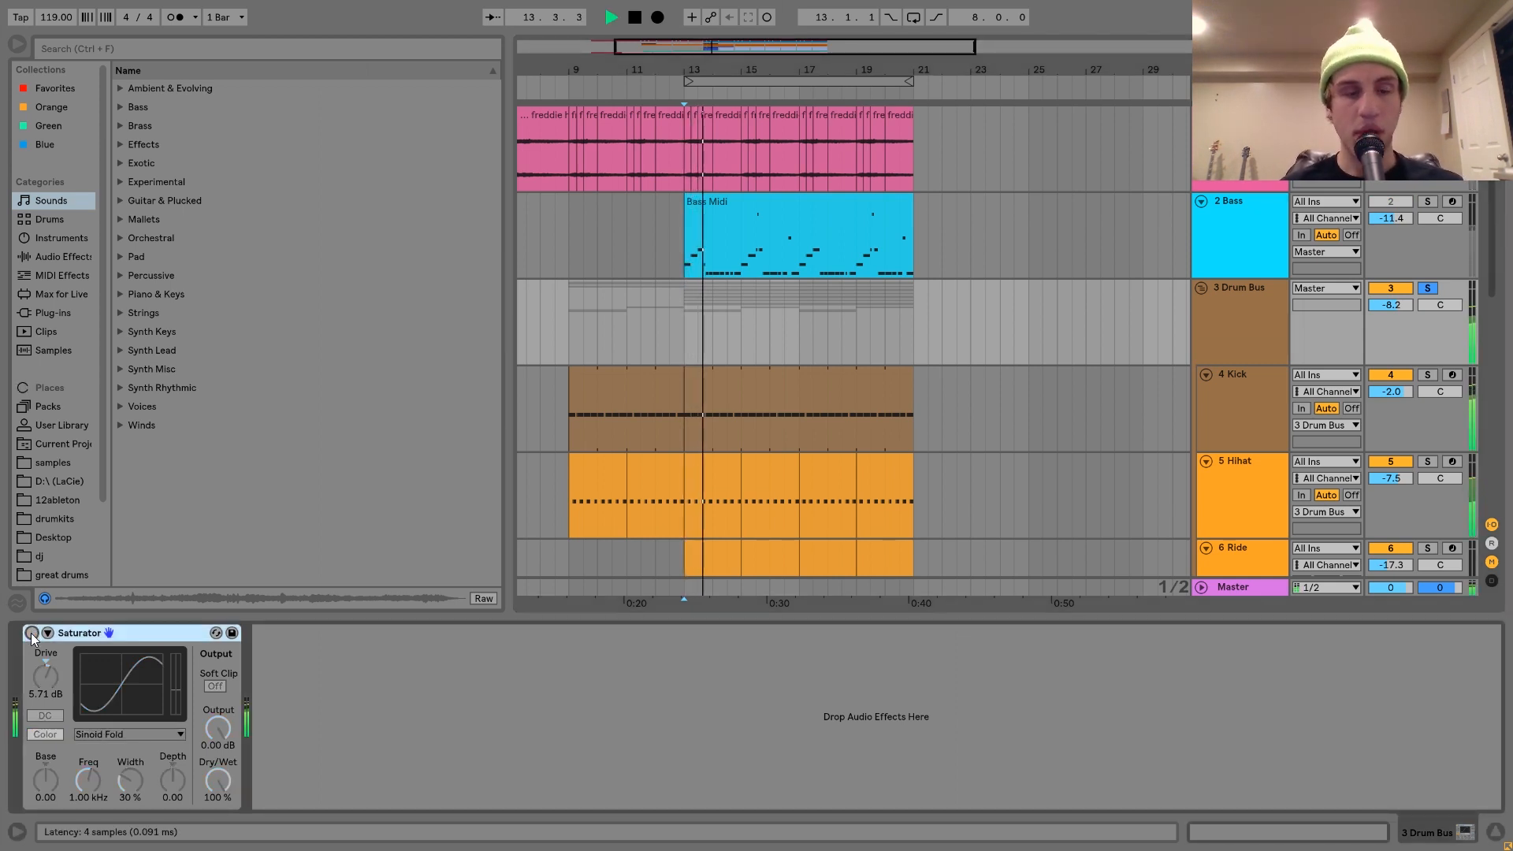
pyautogui.click(32, 633)
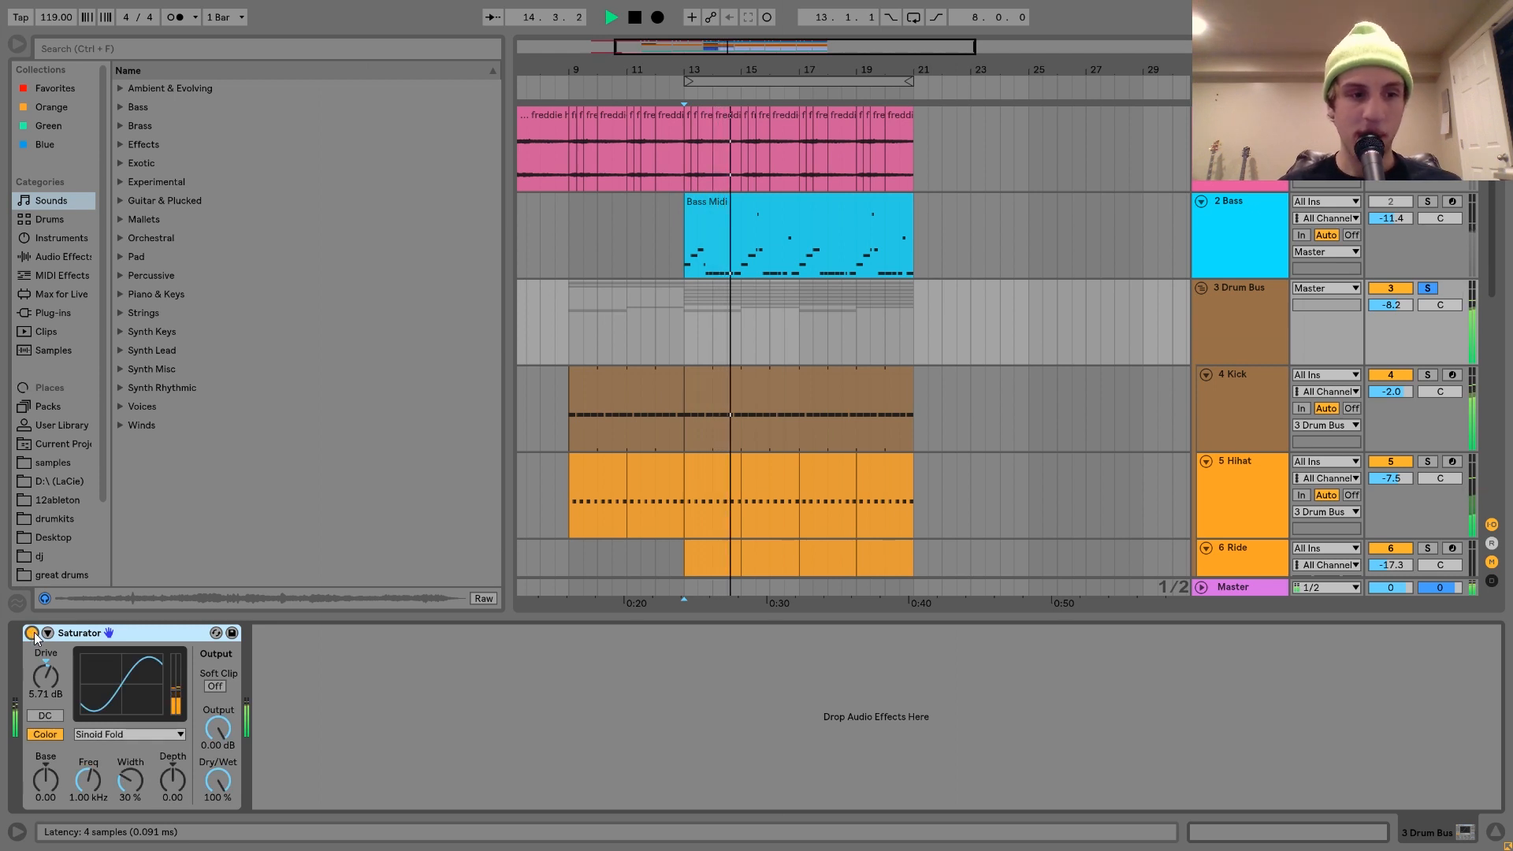
pyautogui.press('space')
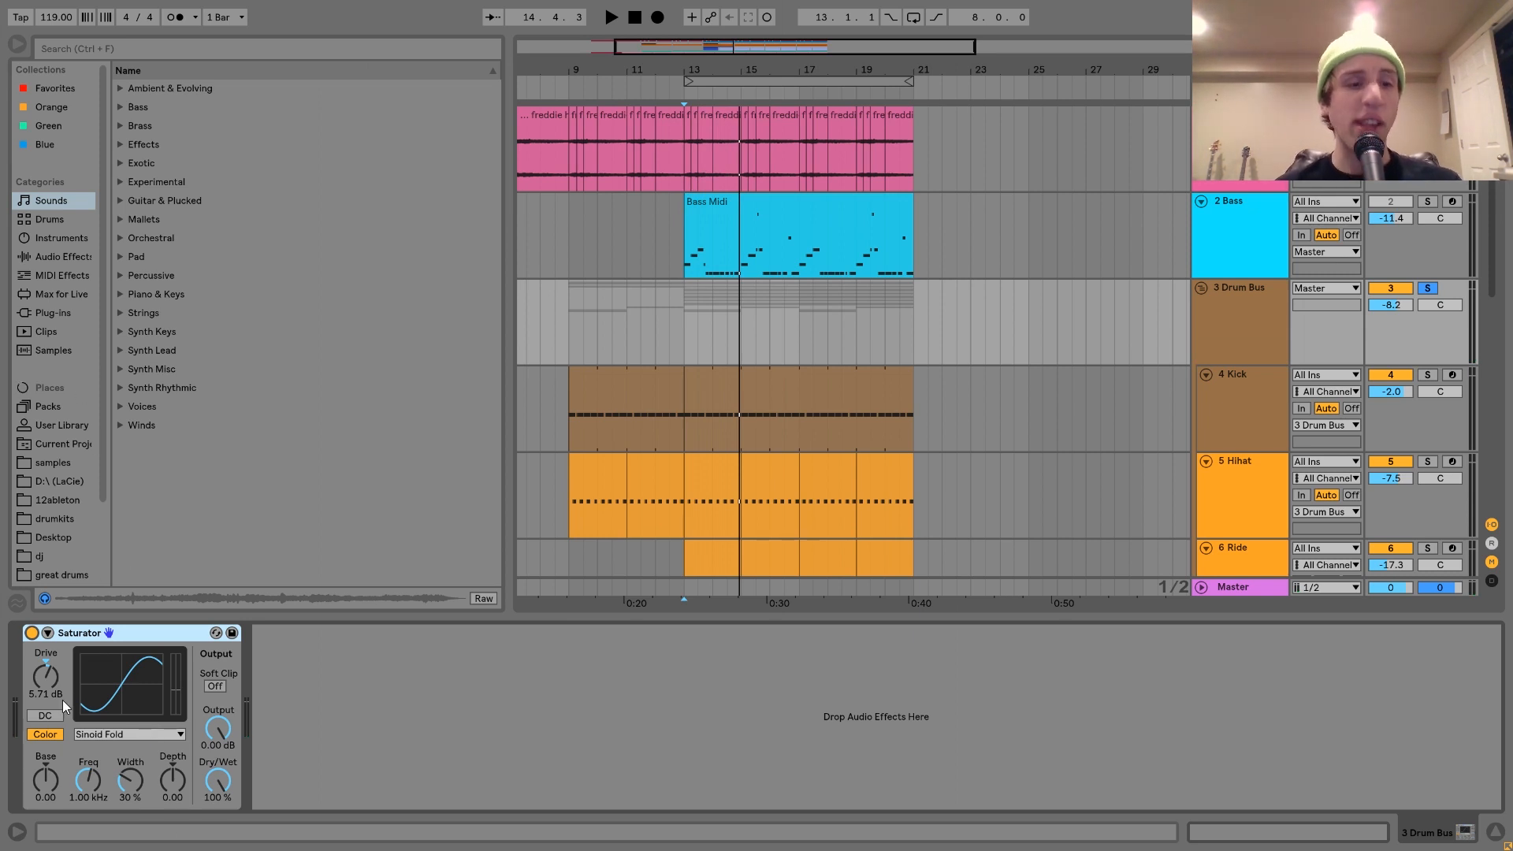
# Step: Try the Analog Clip curve on the Drum Bus Saturator, play the drums, and undo the curve change
pyautogui.click(109, 739)
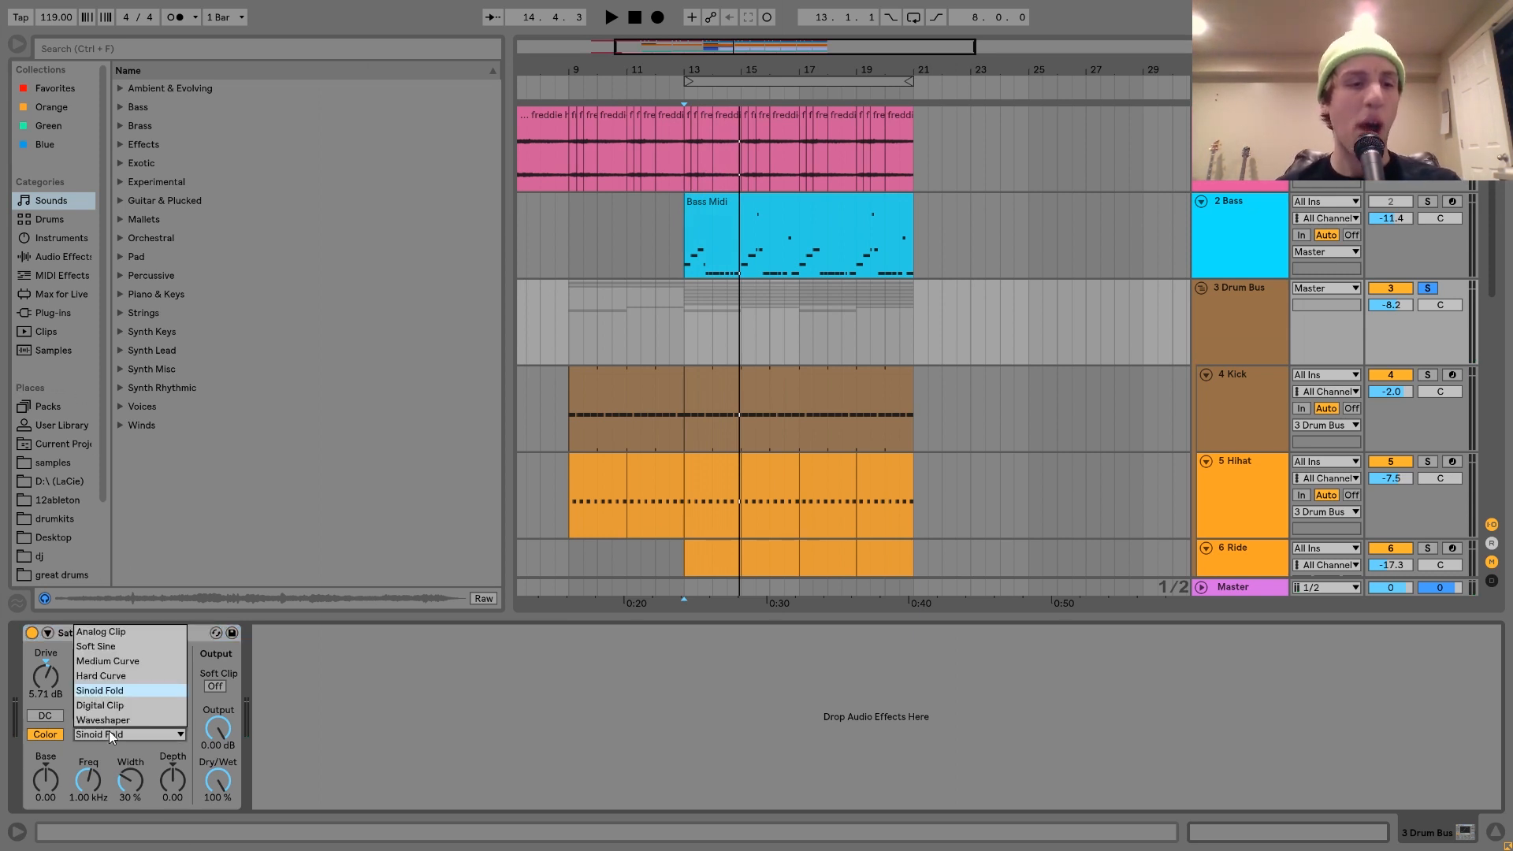
pyautogui.click(93, 632)
pyautogui.press('space')
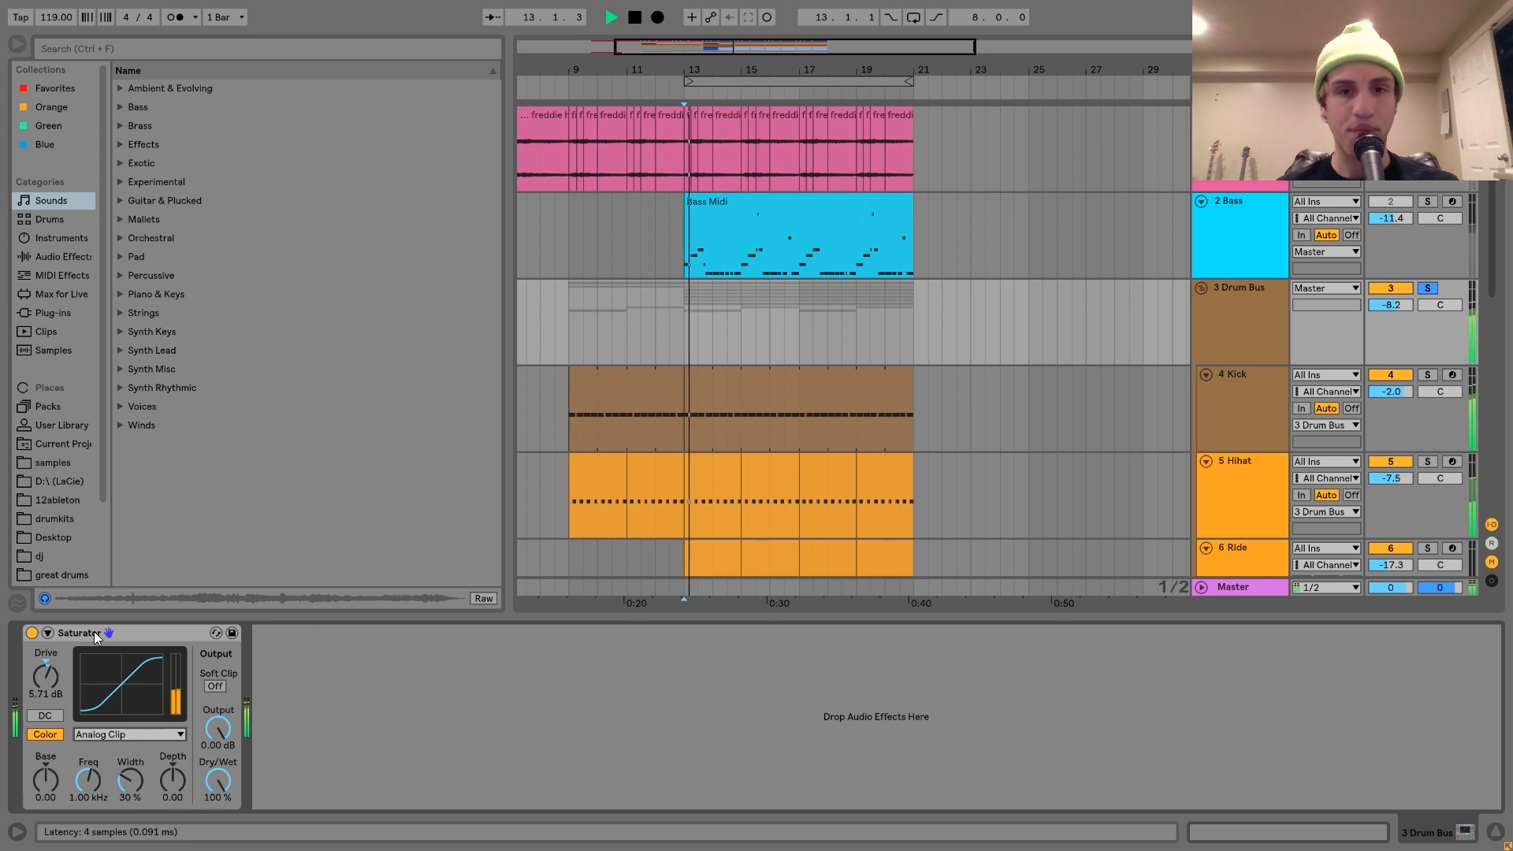
pyautogui.press('space')
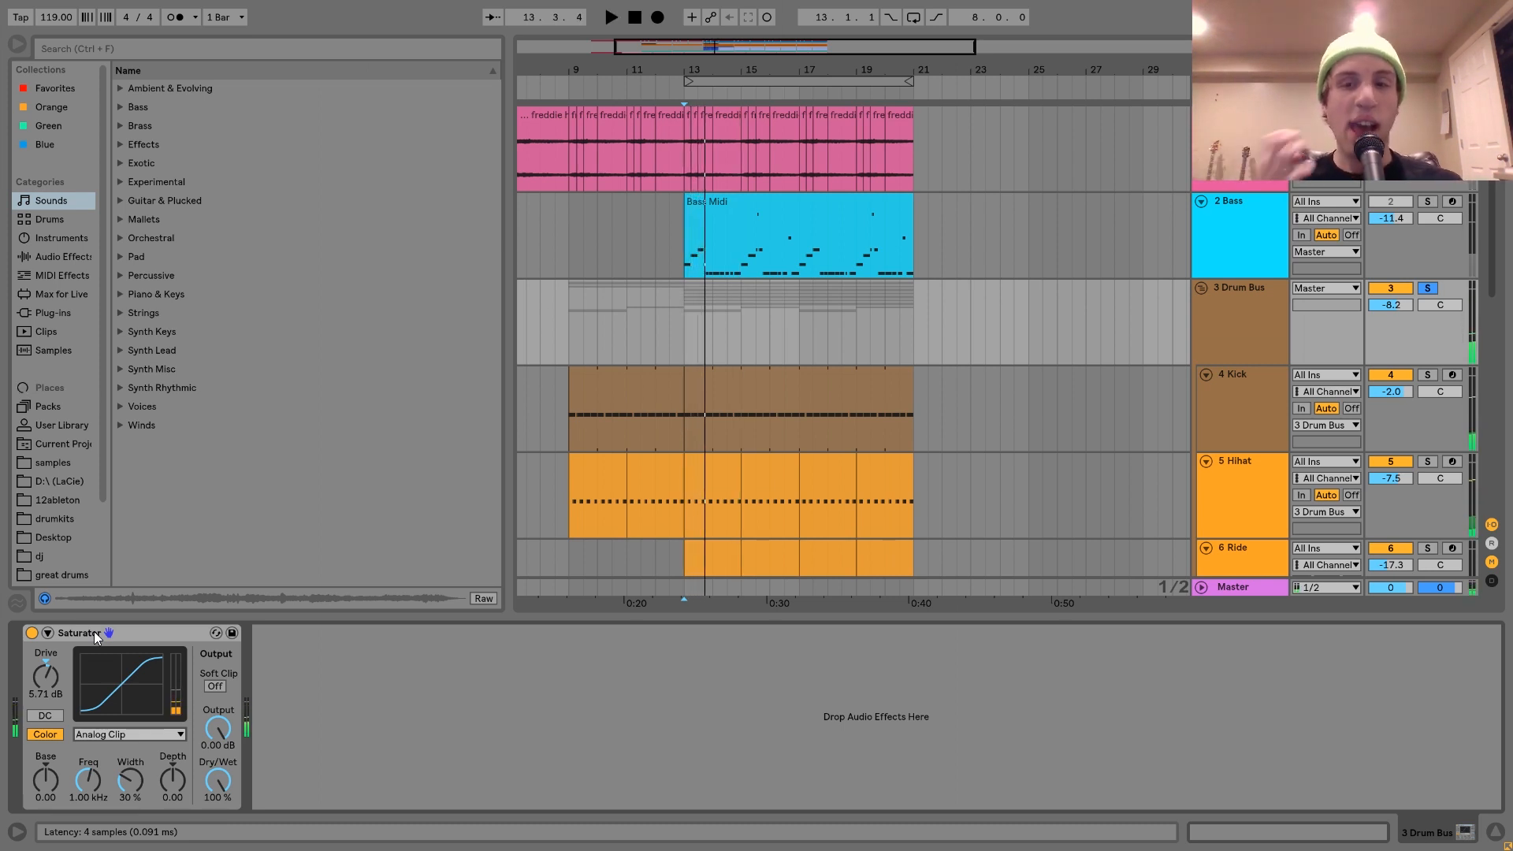
pyautogui.hotkey('ctrl', 'z')
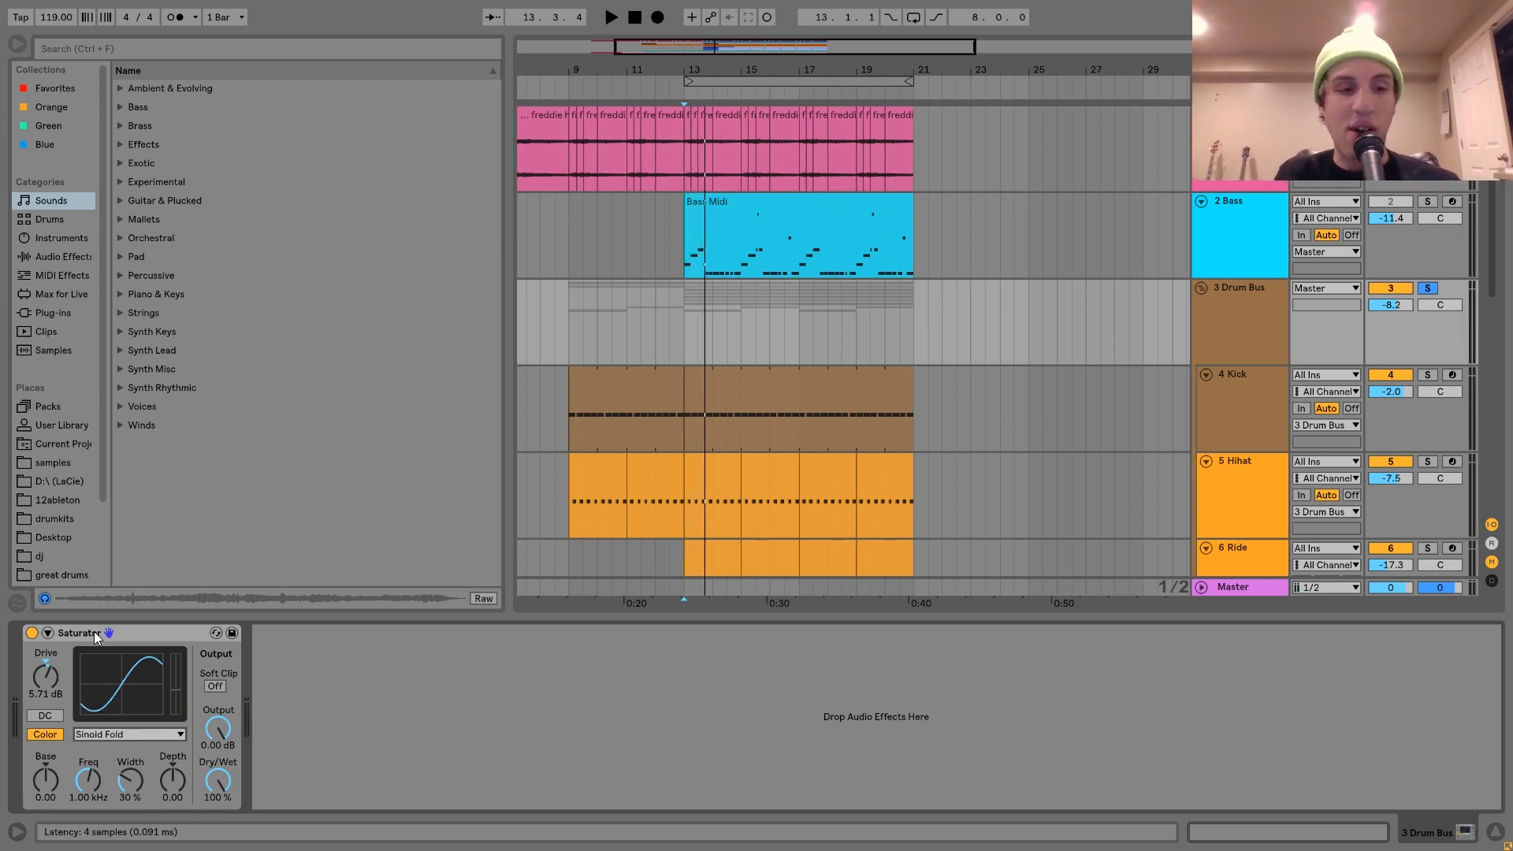
# Step: Play the soloed drums from bar 13 with the Saturator's Sinoid Fold curve
pyautogui.press('space')
pyautogui.press('space')
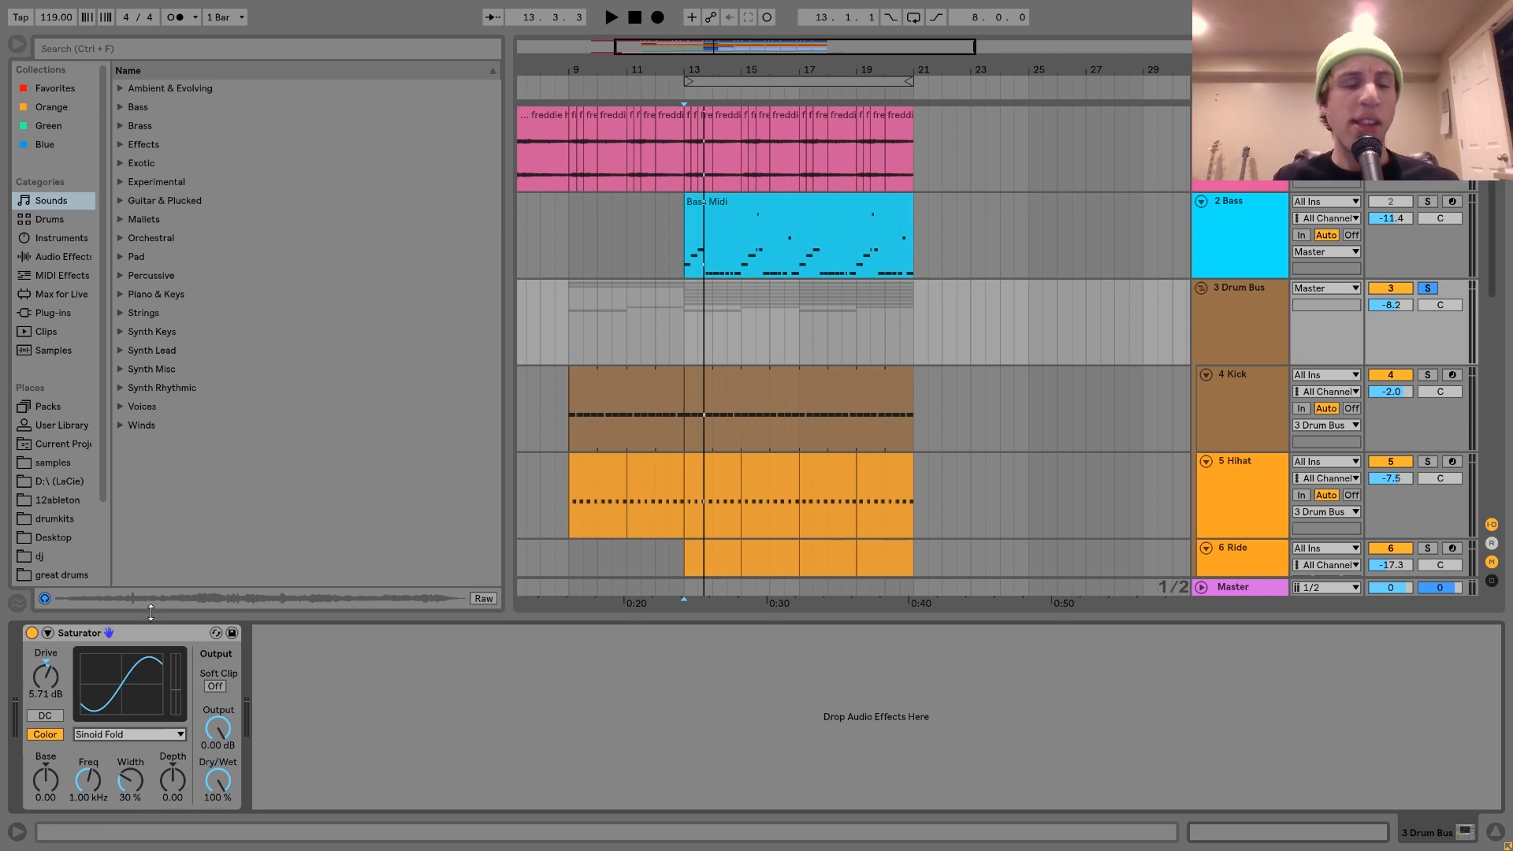
pyautogui.click(123, 631)
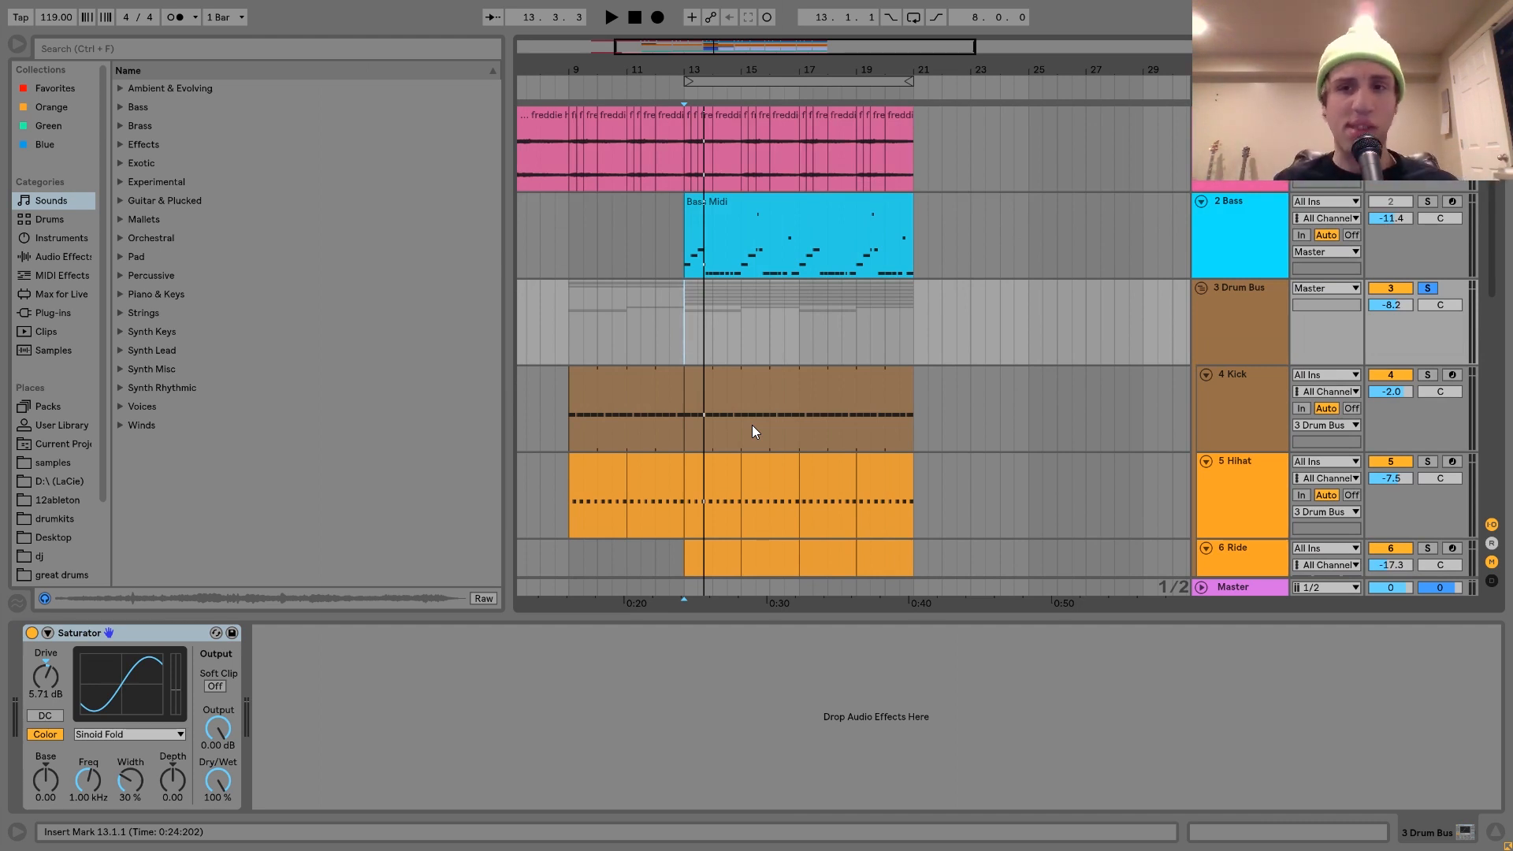
# Step: Fold the Drum Bus group, solo and unfold the Vinyl Crackle track, and play it from bar 13
pyautogui.click(1202, 287)
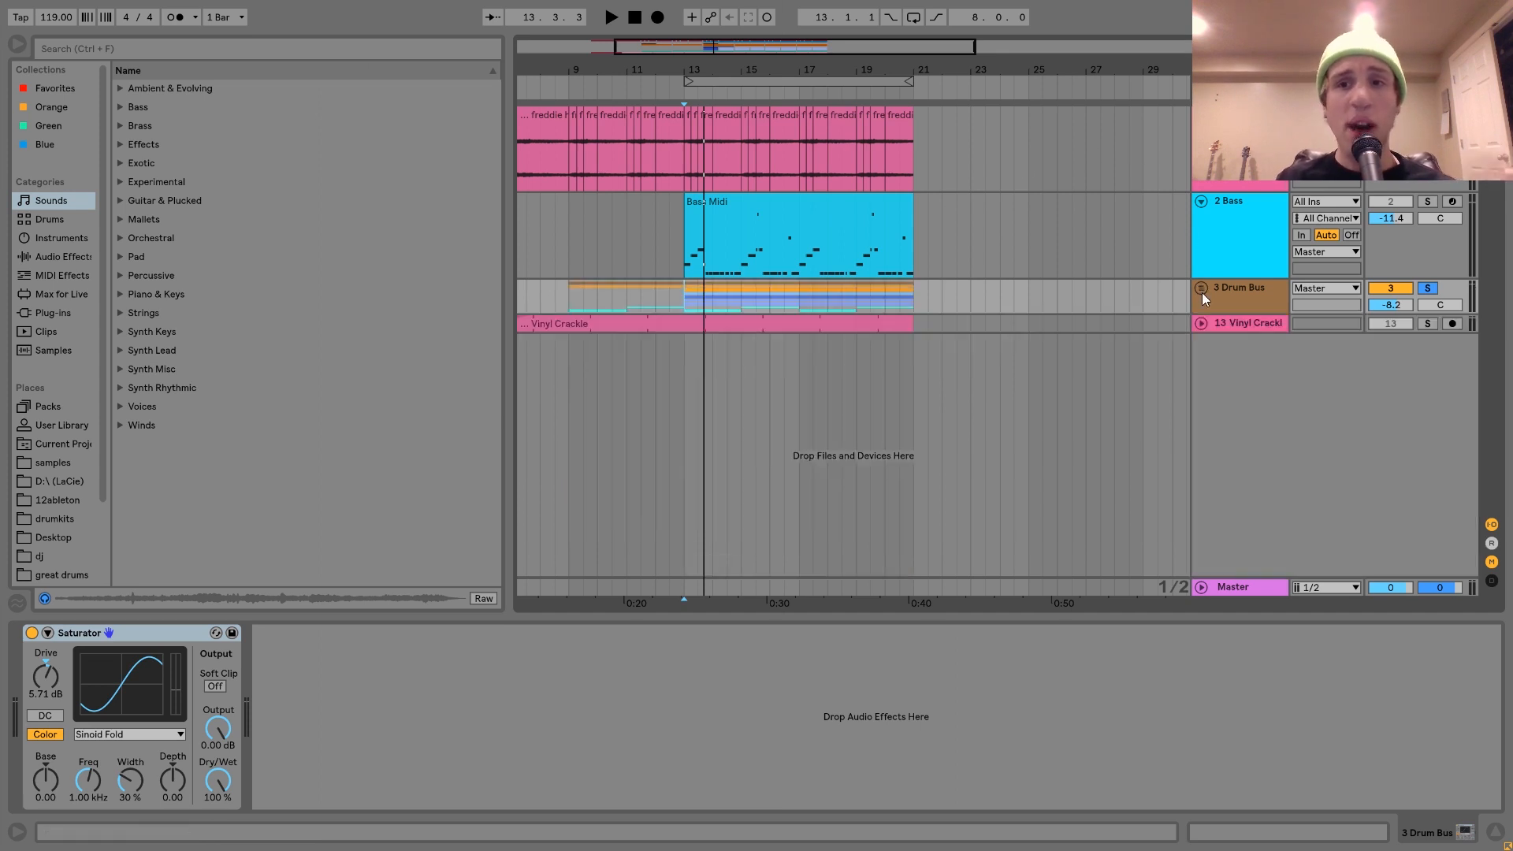
pyautogui.click(1444, 330)
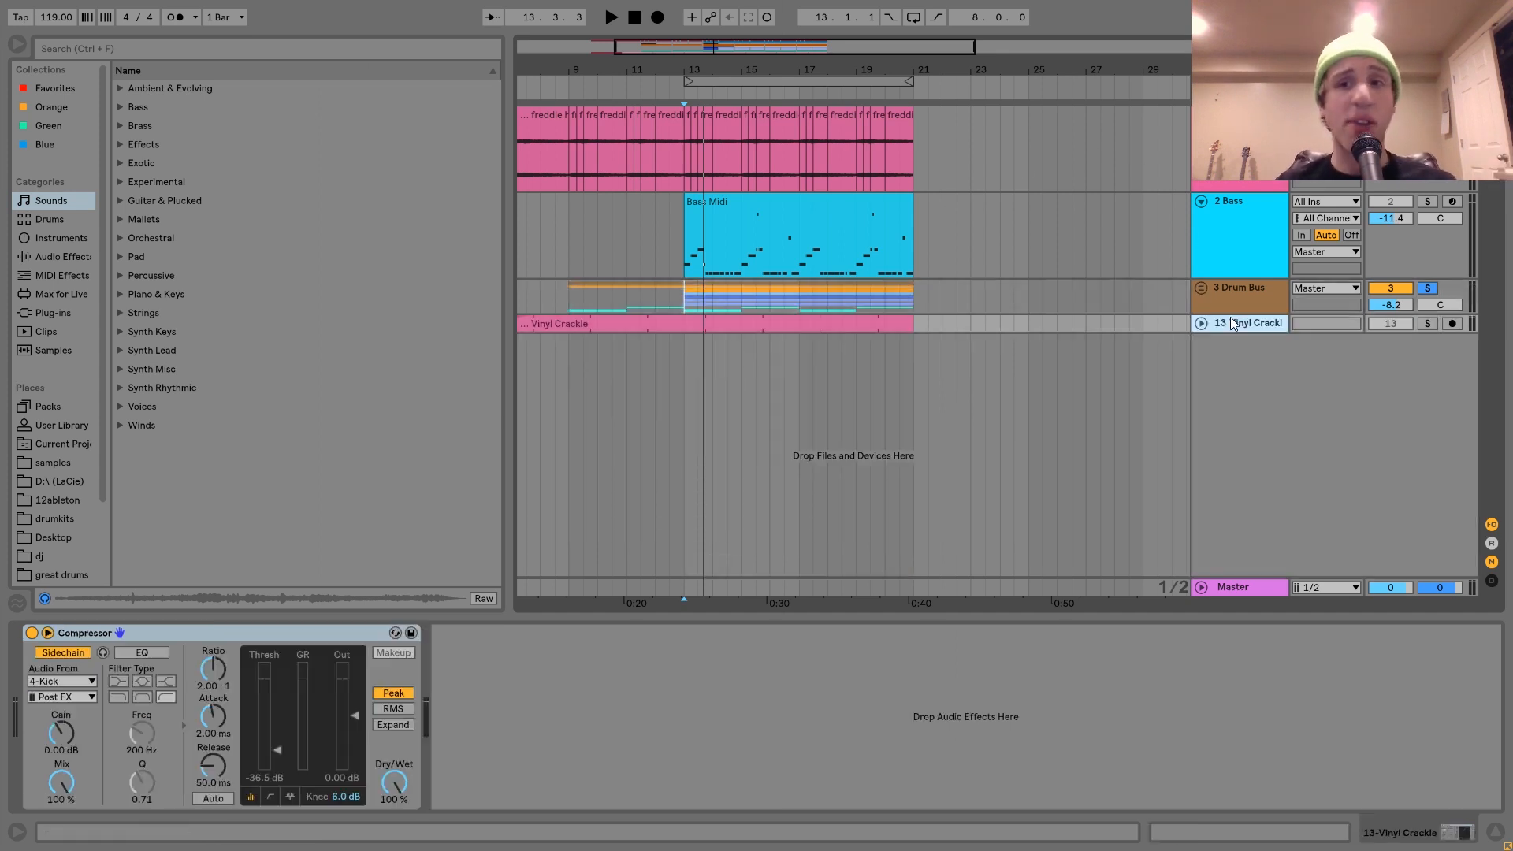
pyautogui.click(1428, 324)
pyautogui.press('space')
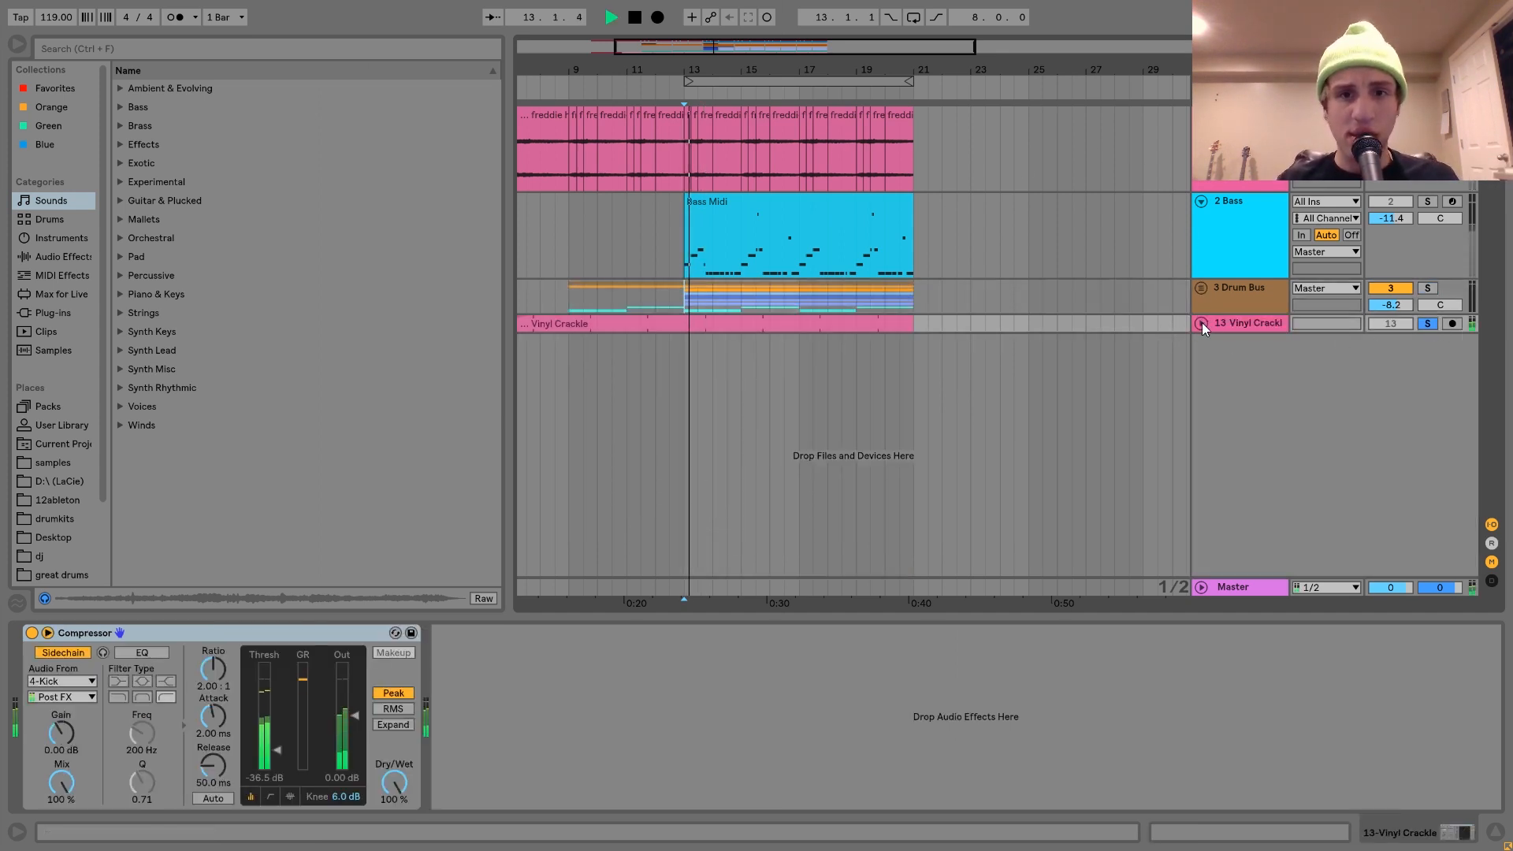
pyautogui.click(1201, 323)
pyautogui.press('space')
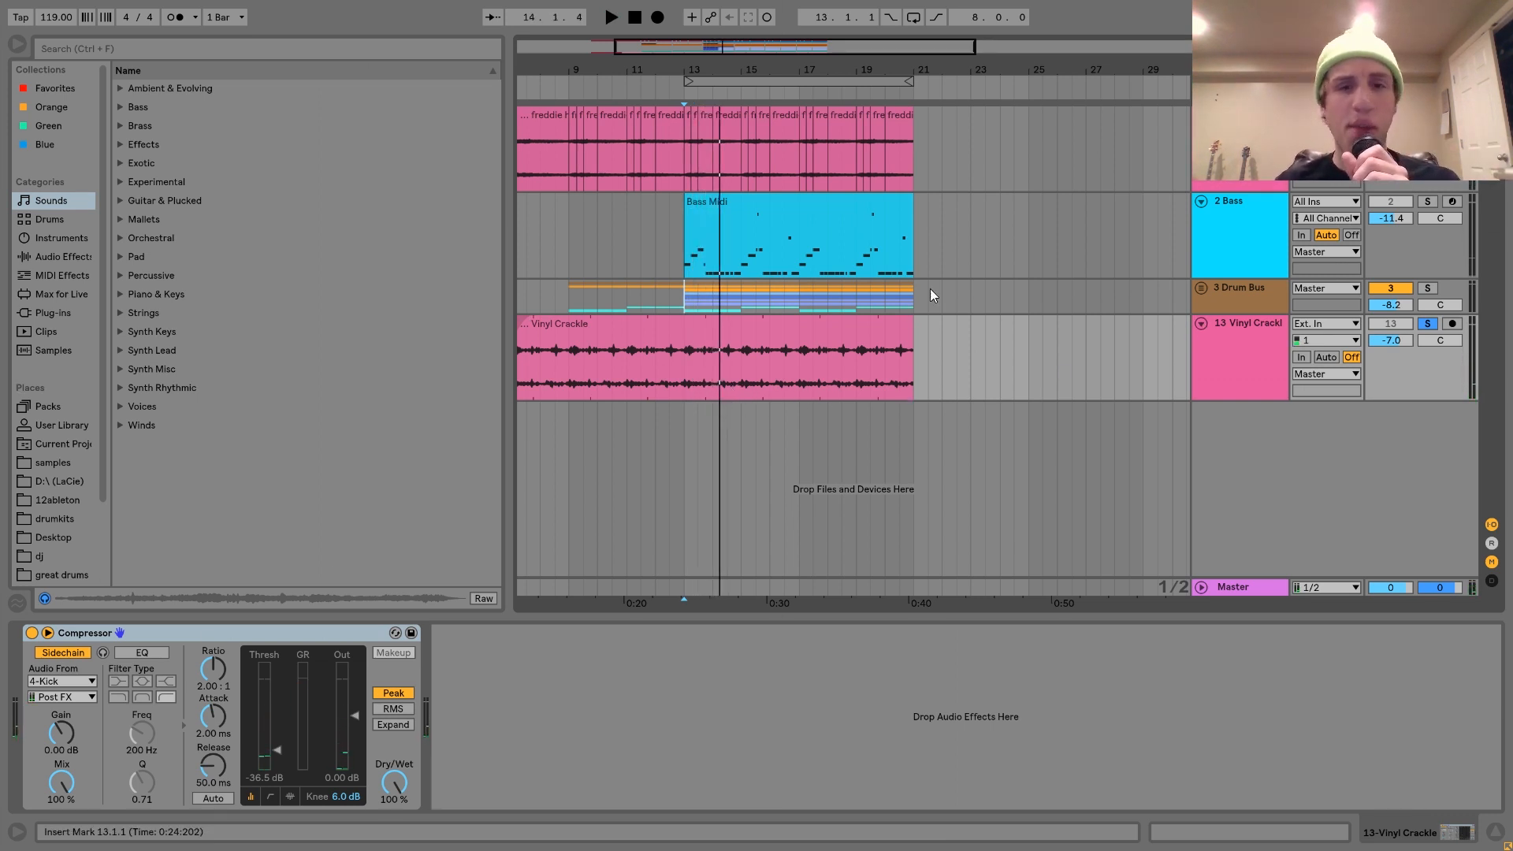
# Step: Select the Vinyl Crackle clip and play it soloed from its start at bar 5.4
pyautogui.hscroll(-3, 717, 356)
pyautogui.click(680, 335)
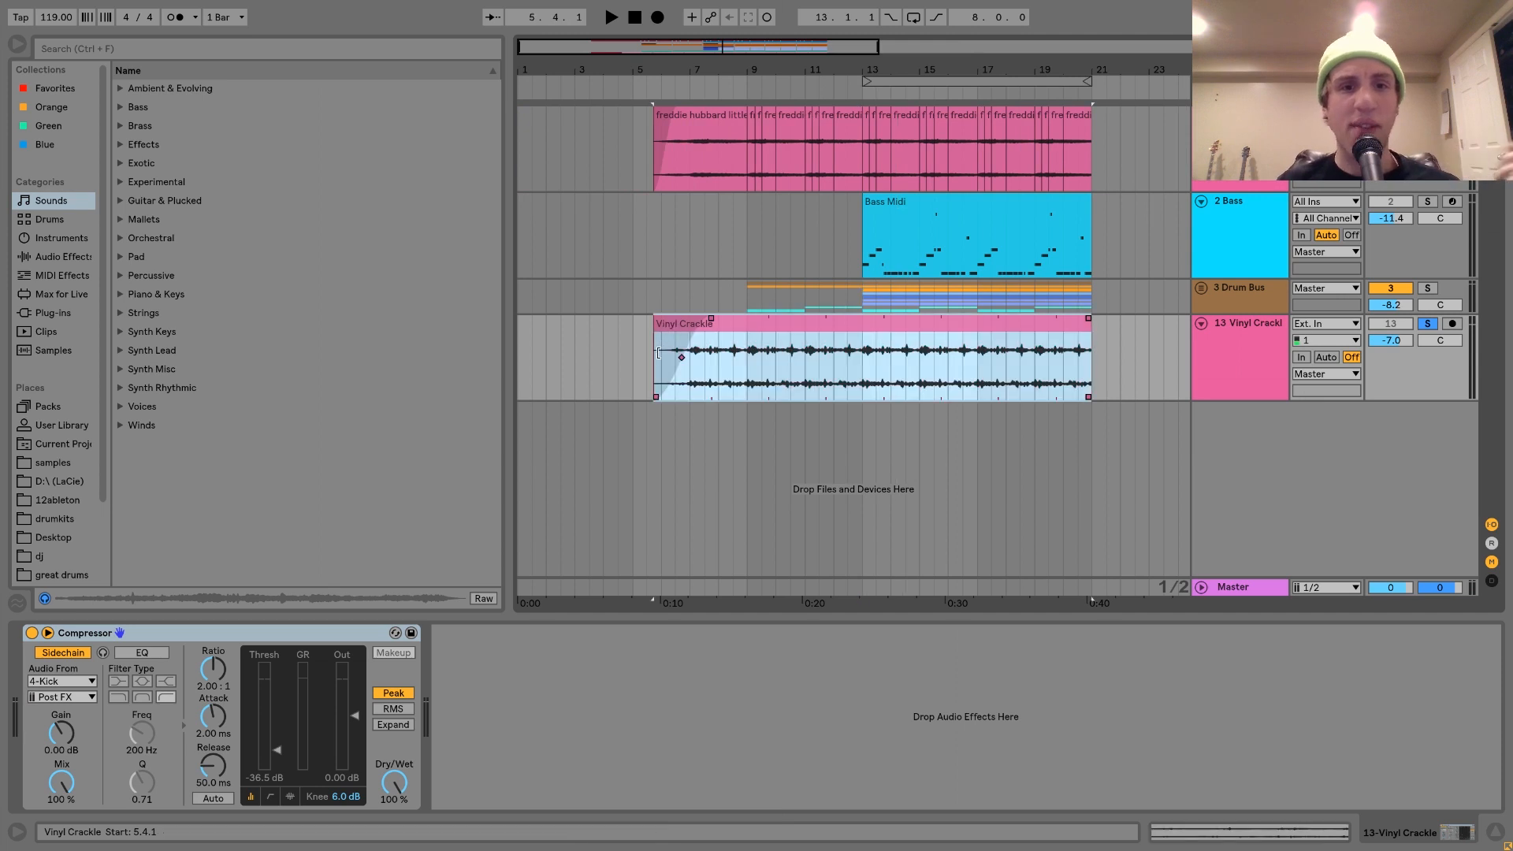
pyautogui.press('space')
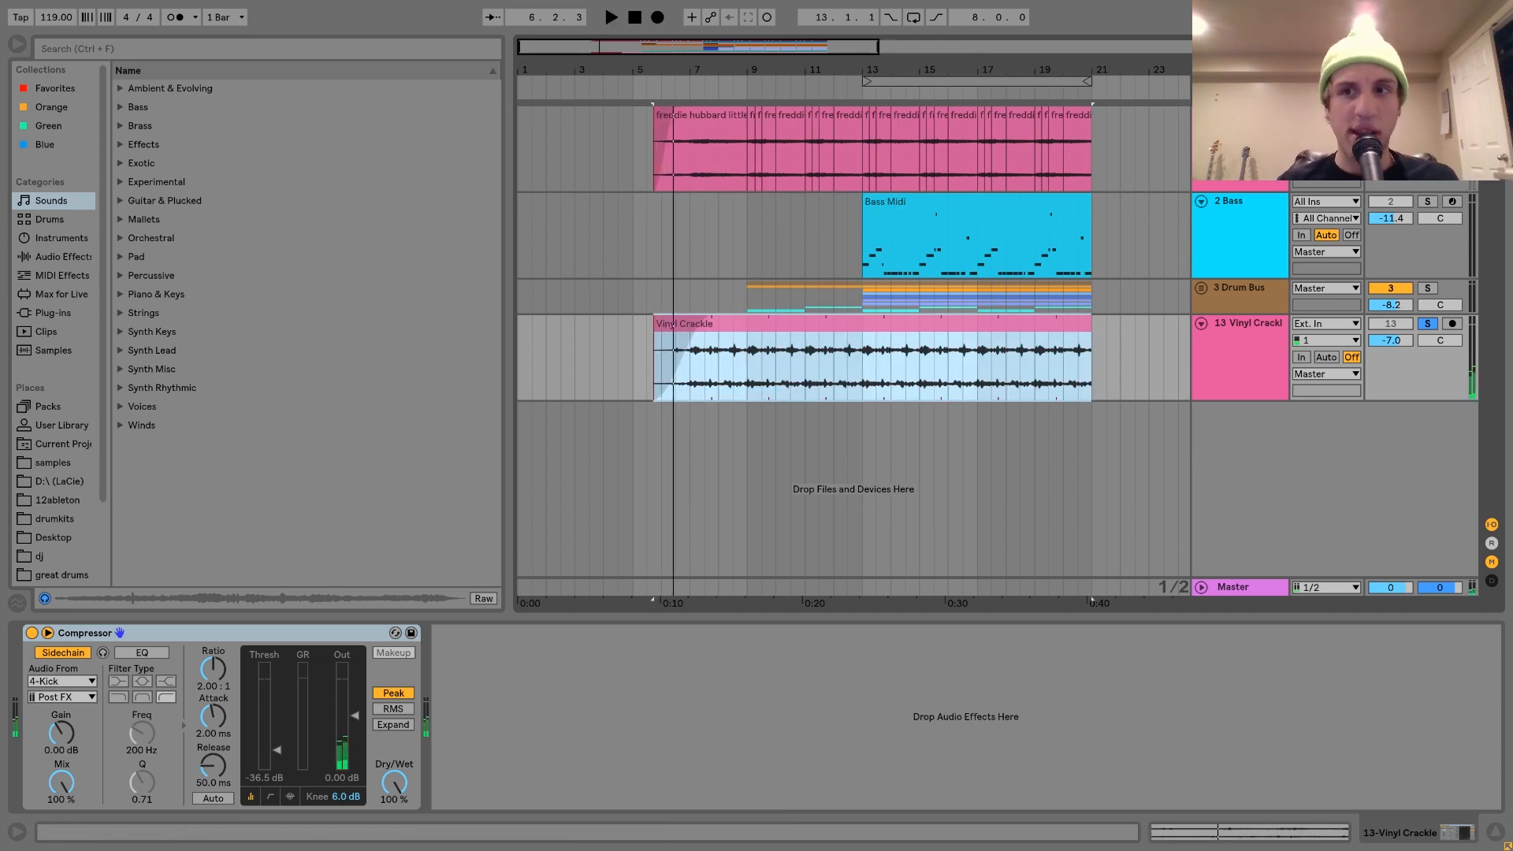
# Step: Play the arrangement from bar 9 and unsolo the Vinyl Crackle track during playback
pyautogui.press('space')
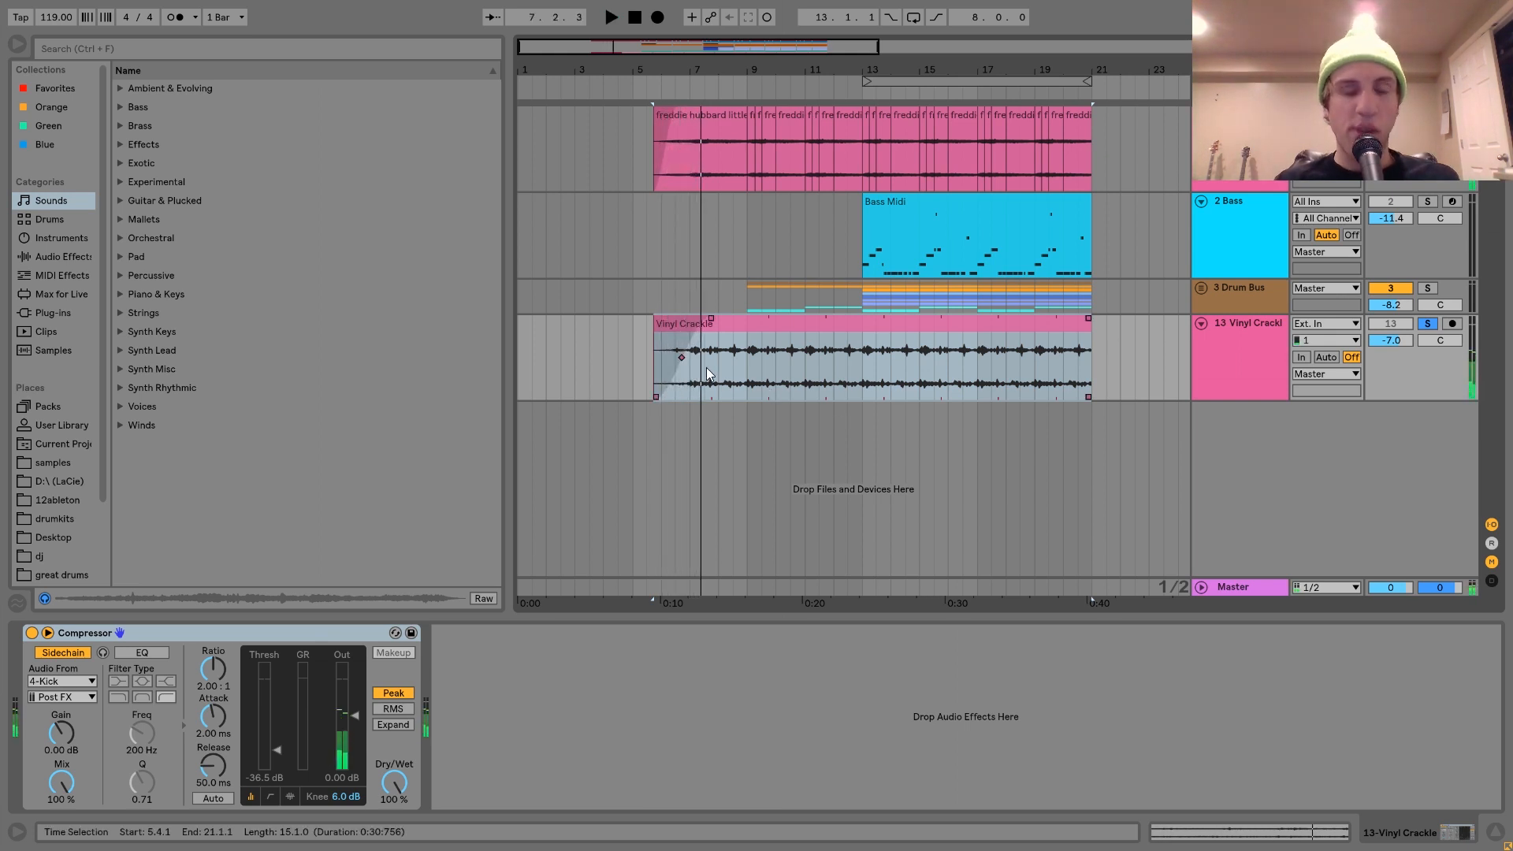
pyautogui.click(748, 302)
pyautogui.press('space')
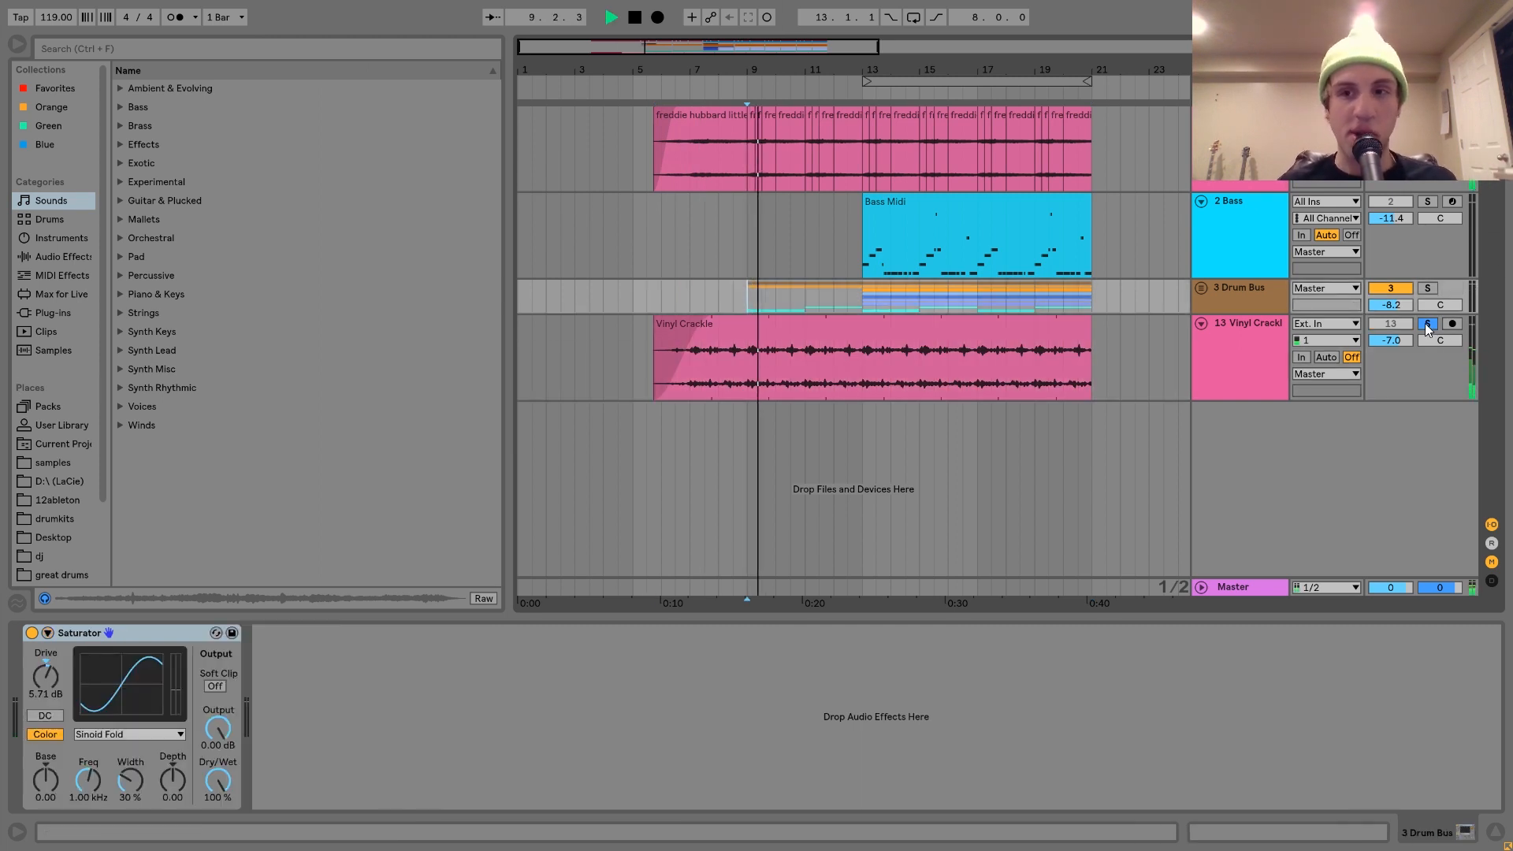
pyautogui.press('space')
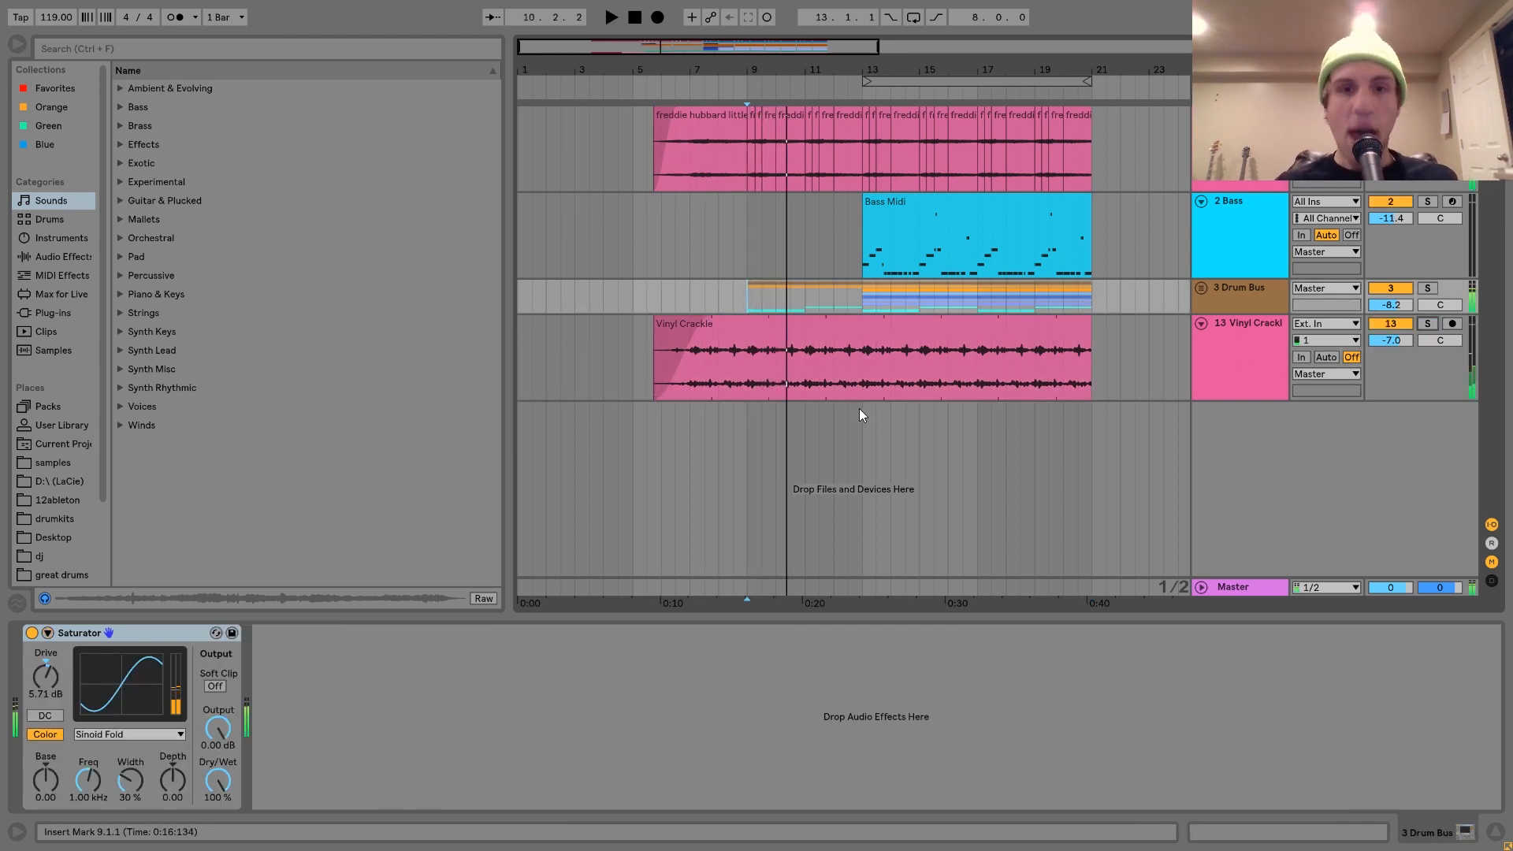
# Step: Select the Vinyl Crackle clip's section from bar 13 to bar 21 and loop that range
pyautogui.click(842, 337)
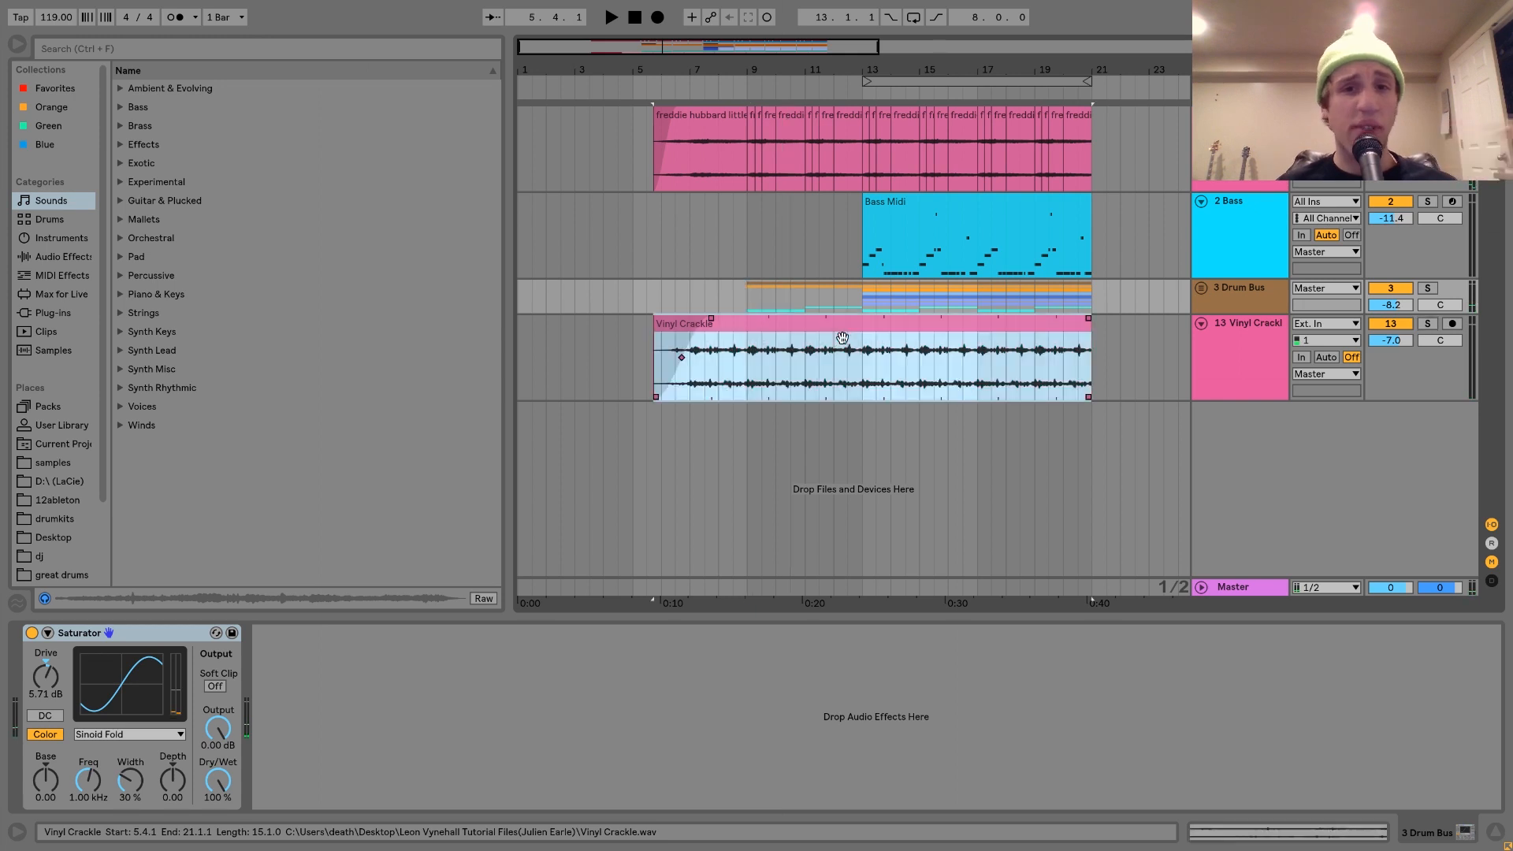
pyautogui.moveTo(862, 375); pyautogui.dragTo(1103, 334)
pyautogui.hotkey('ctrl', 'l')
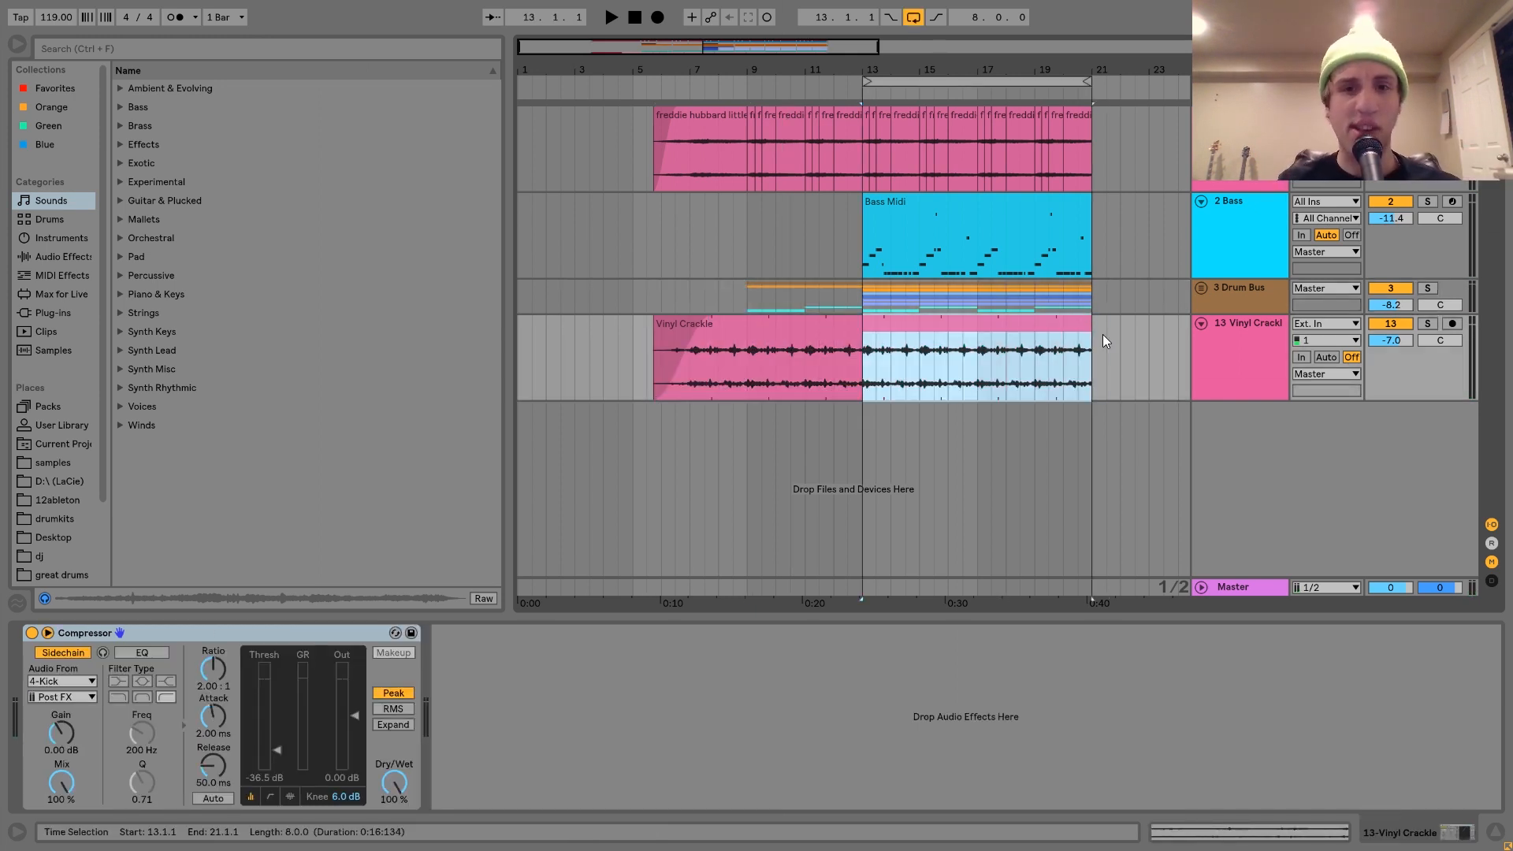
# Step: Solo and unsolo the Vinyl Crackle track, and play the full mix from bar 13
pyautogui.click(1265, 337)
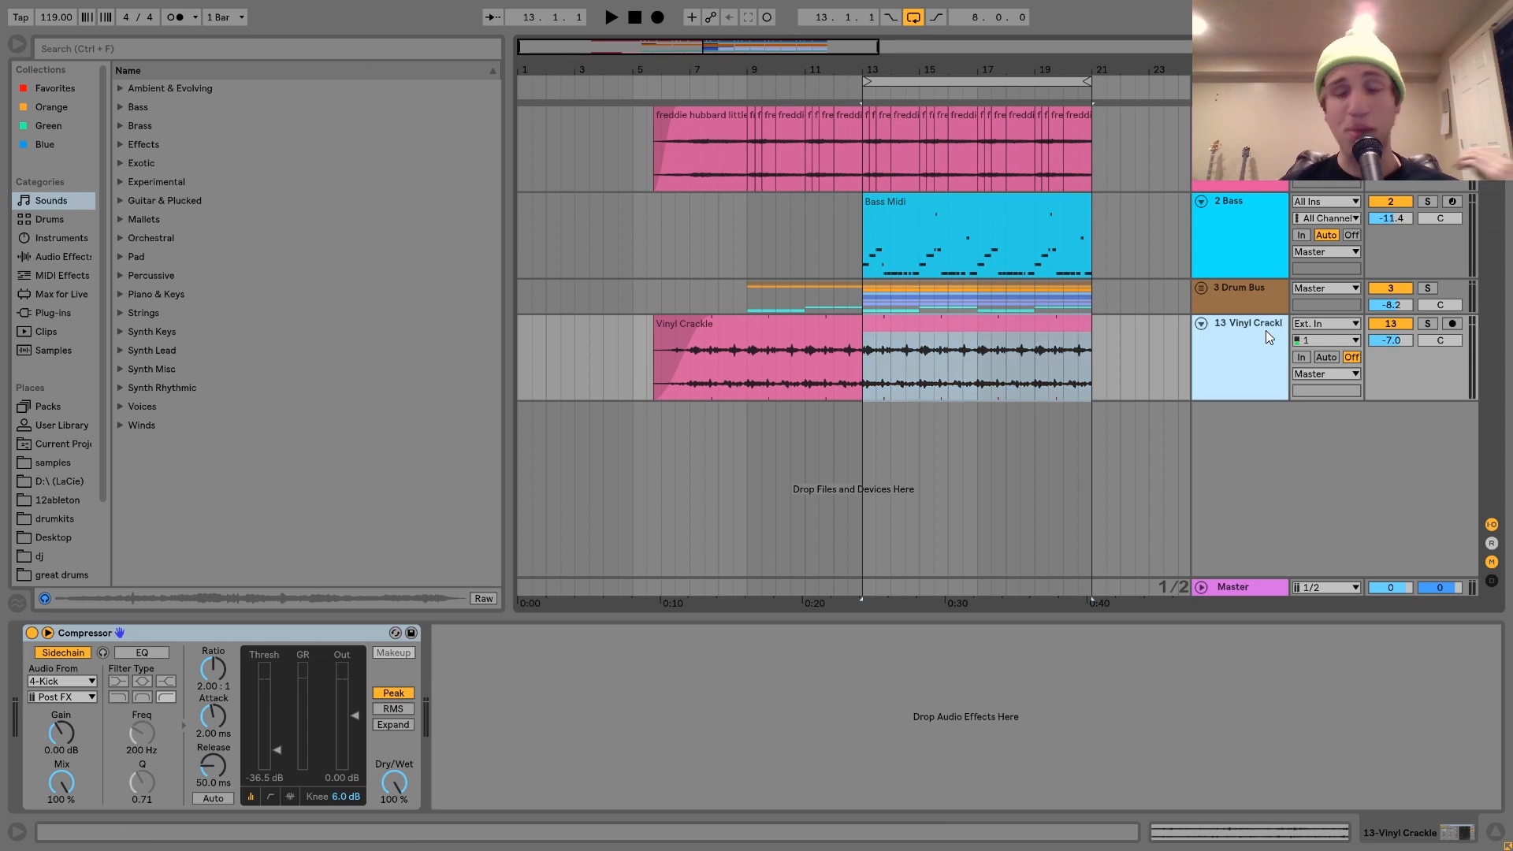
pyautogui.click(1427, 324)
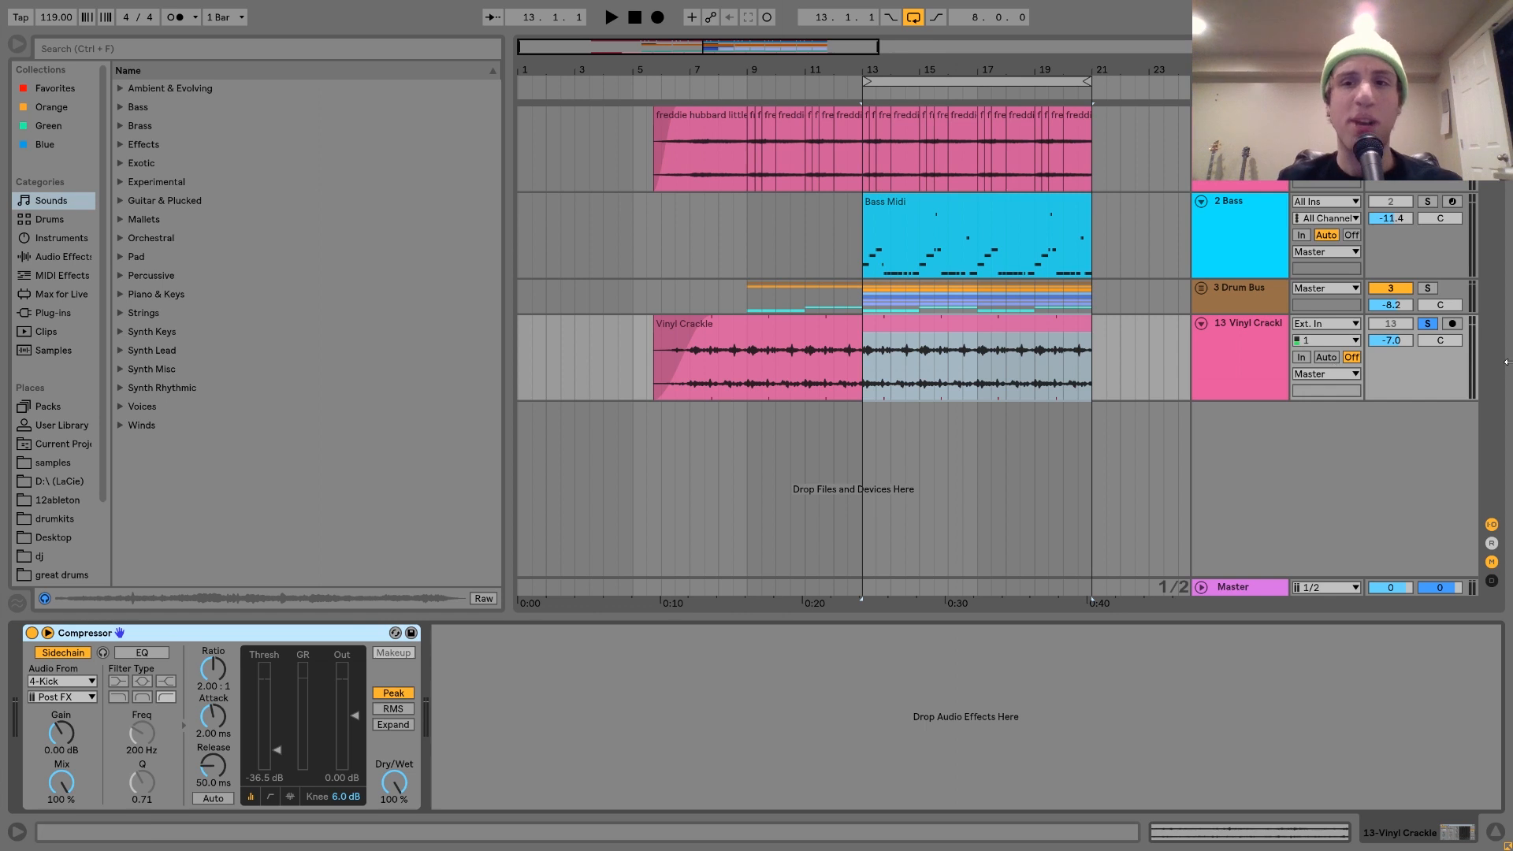
pyautogui.click(1426, 324)
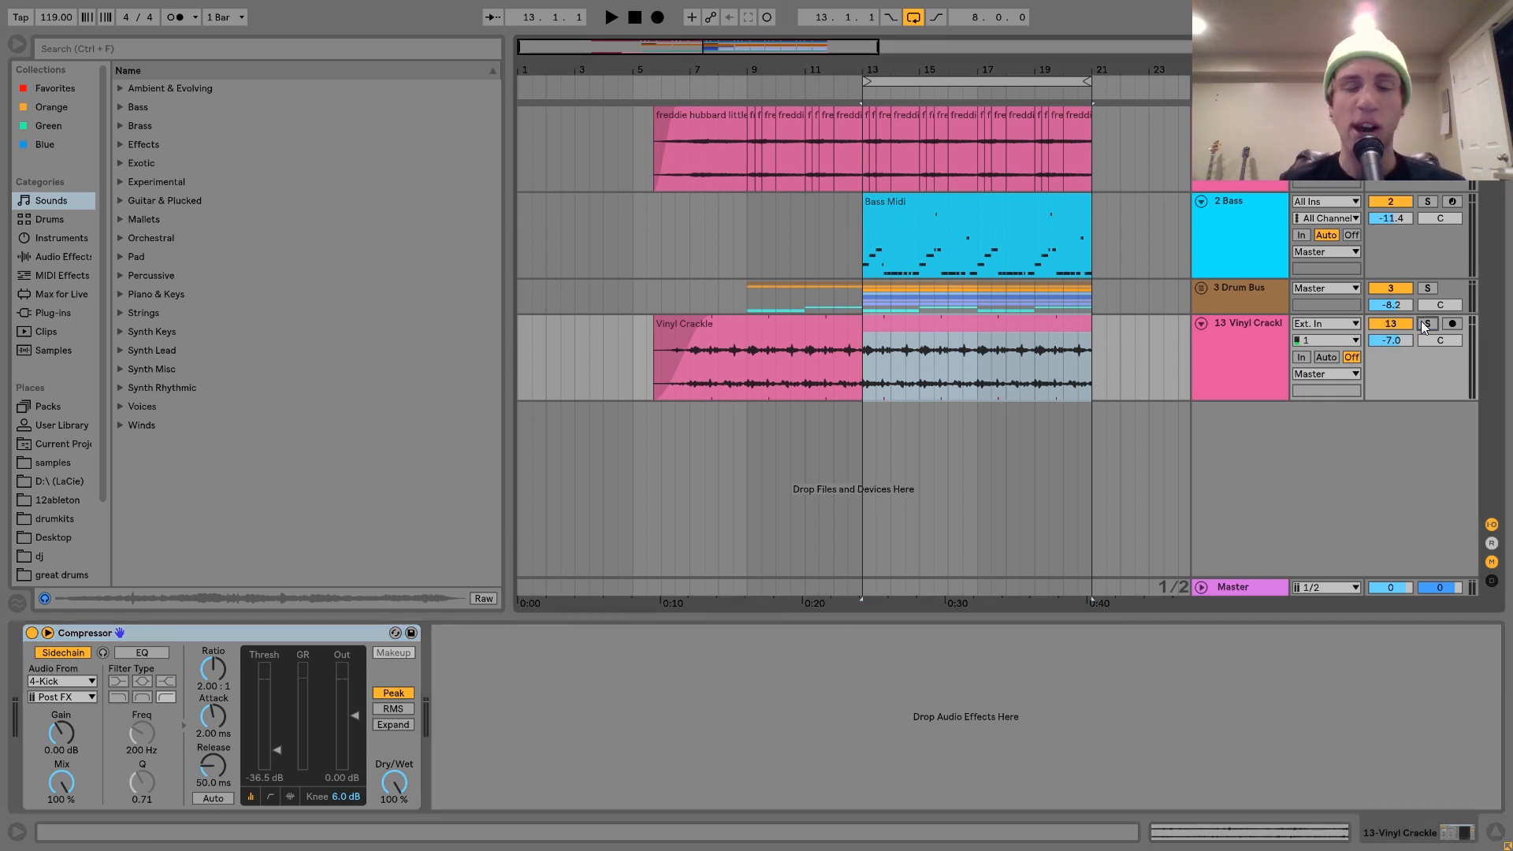
pyautogui.press('space')
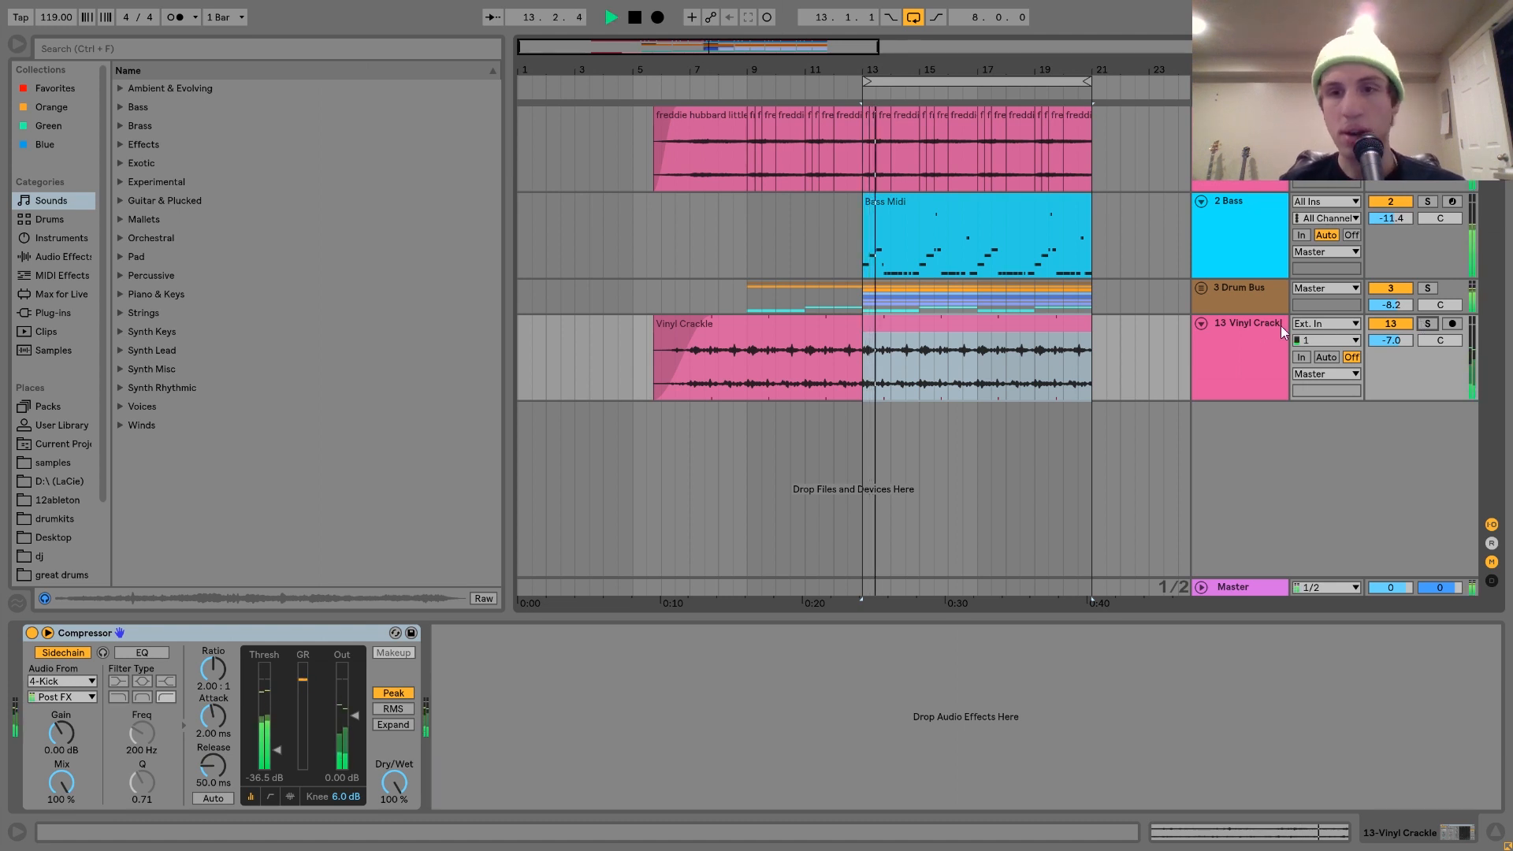
pyautogui.press('space')
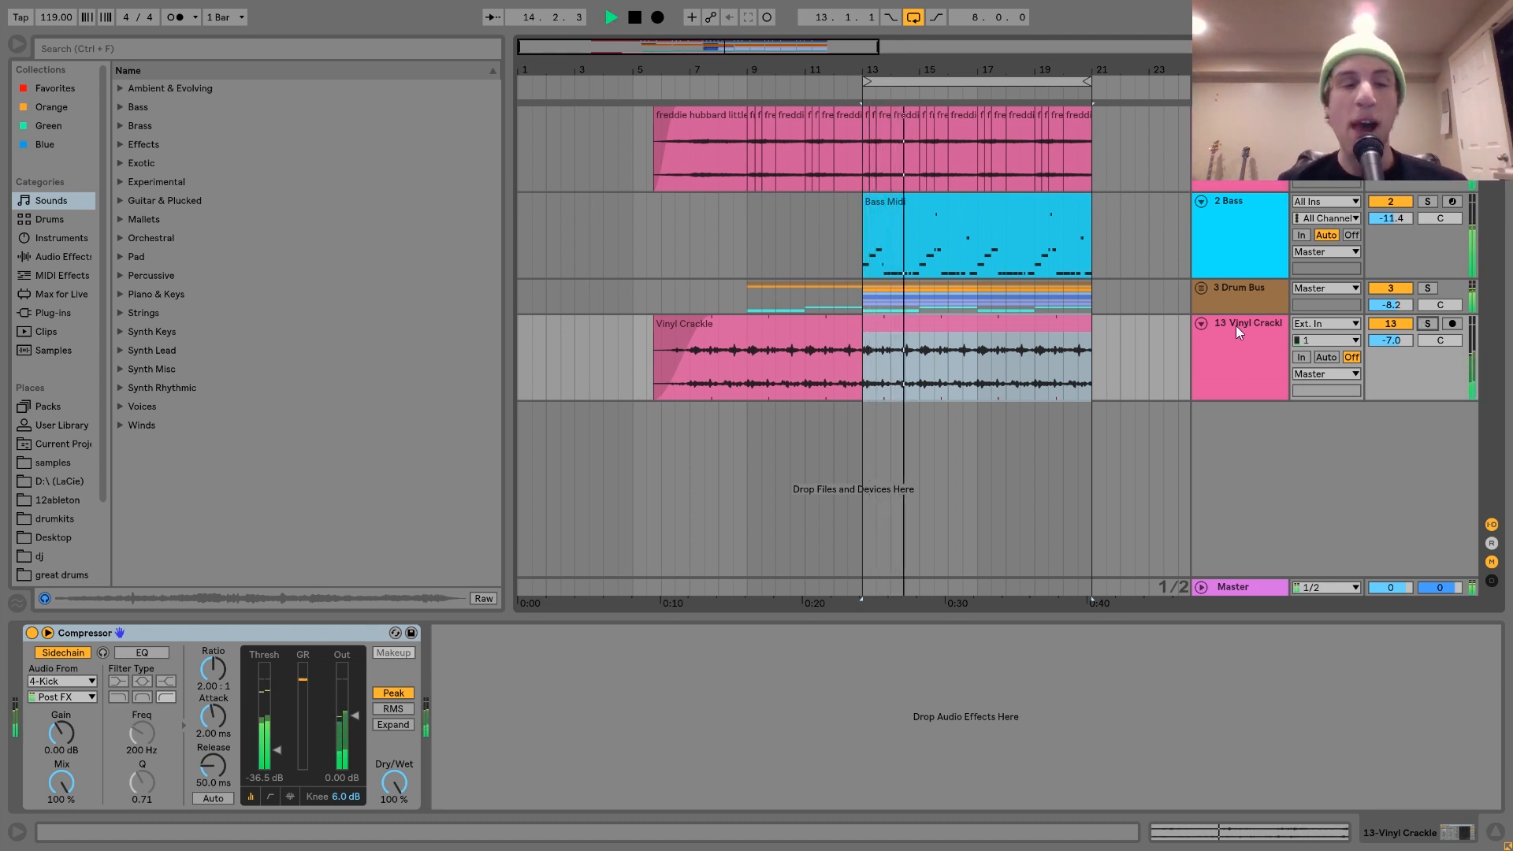
# Step: Replay the loop from bar 13, soloing Vinyl Crackle during playback to compare it with the full mix, and unsolo it
pyautogui.click(1235, 336)
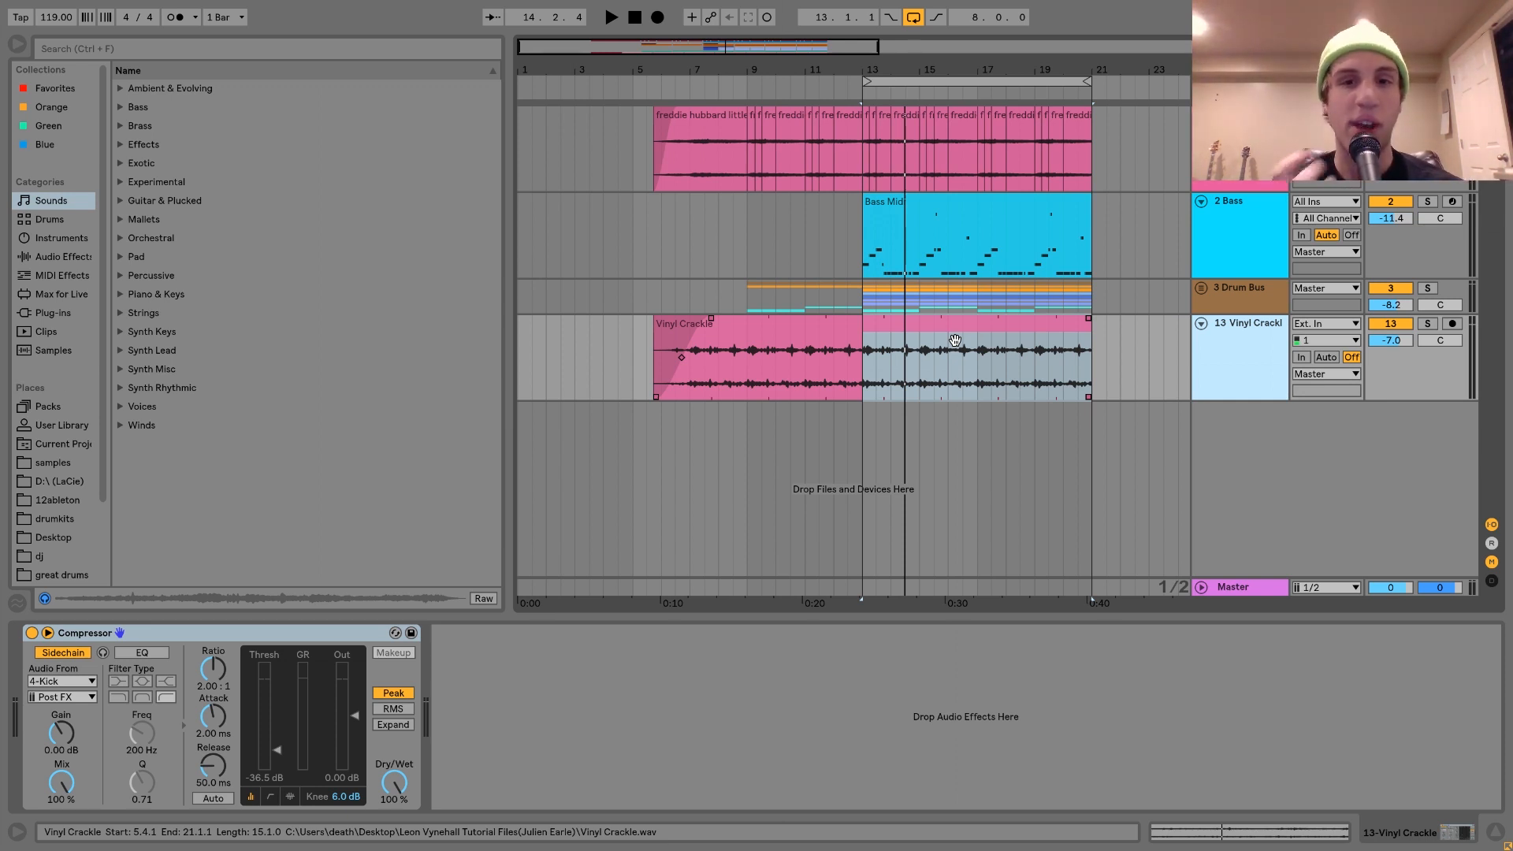
pyautogui.press('space')
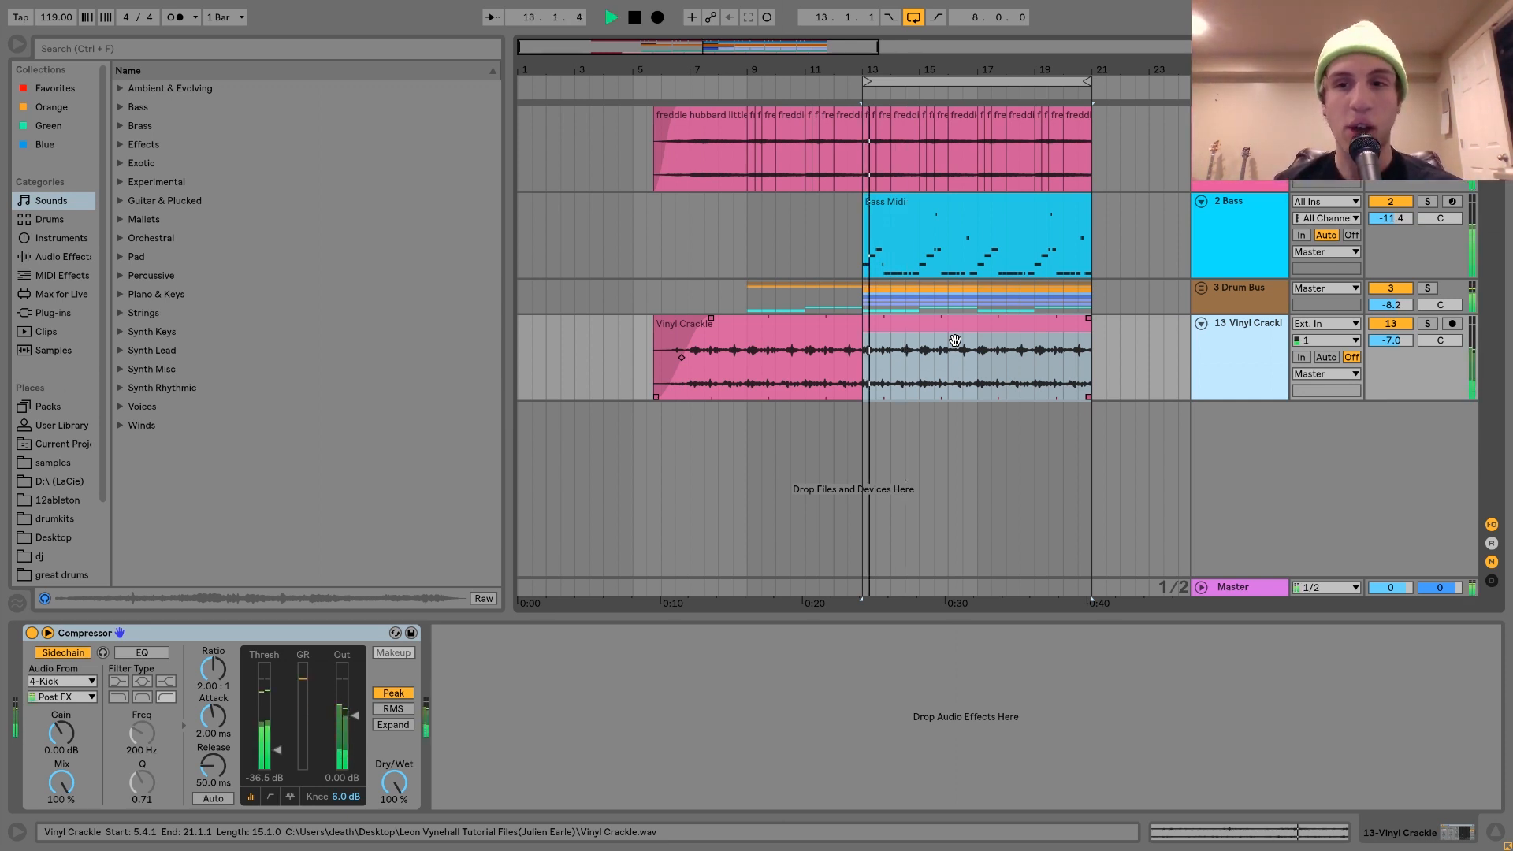
pyautogui.click(1426, 322)
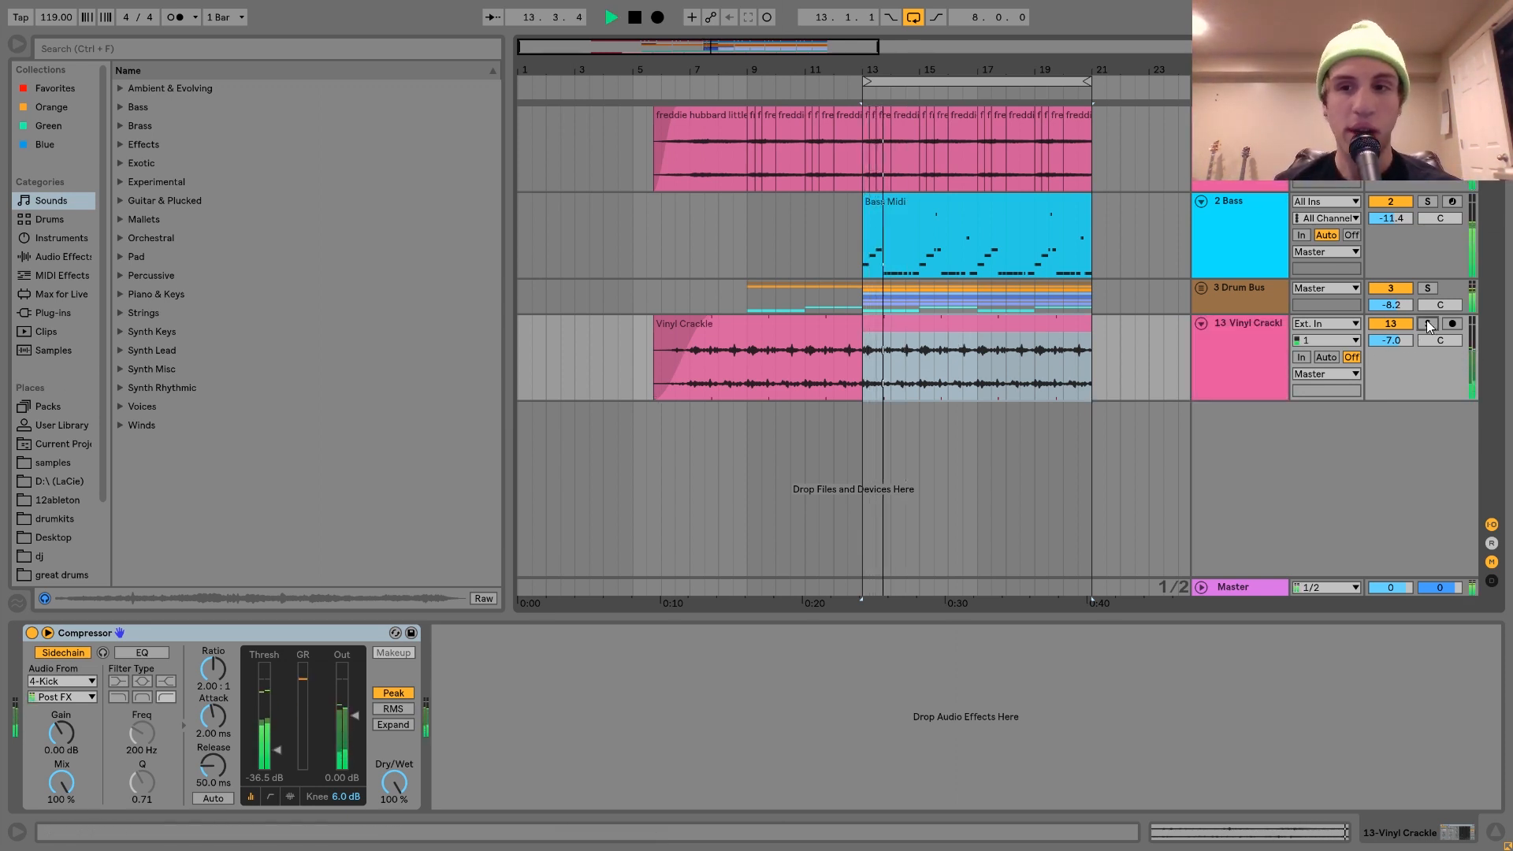
pyautogui.click(1247, 348)
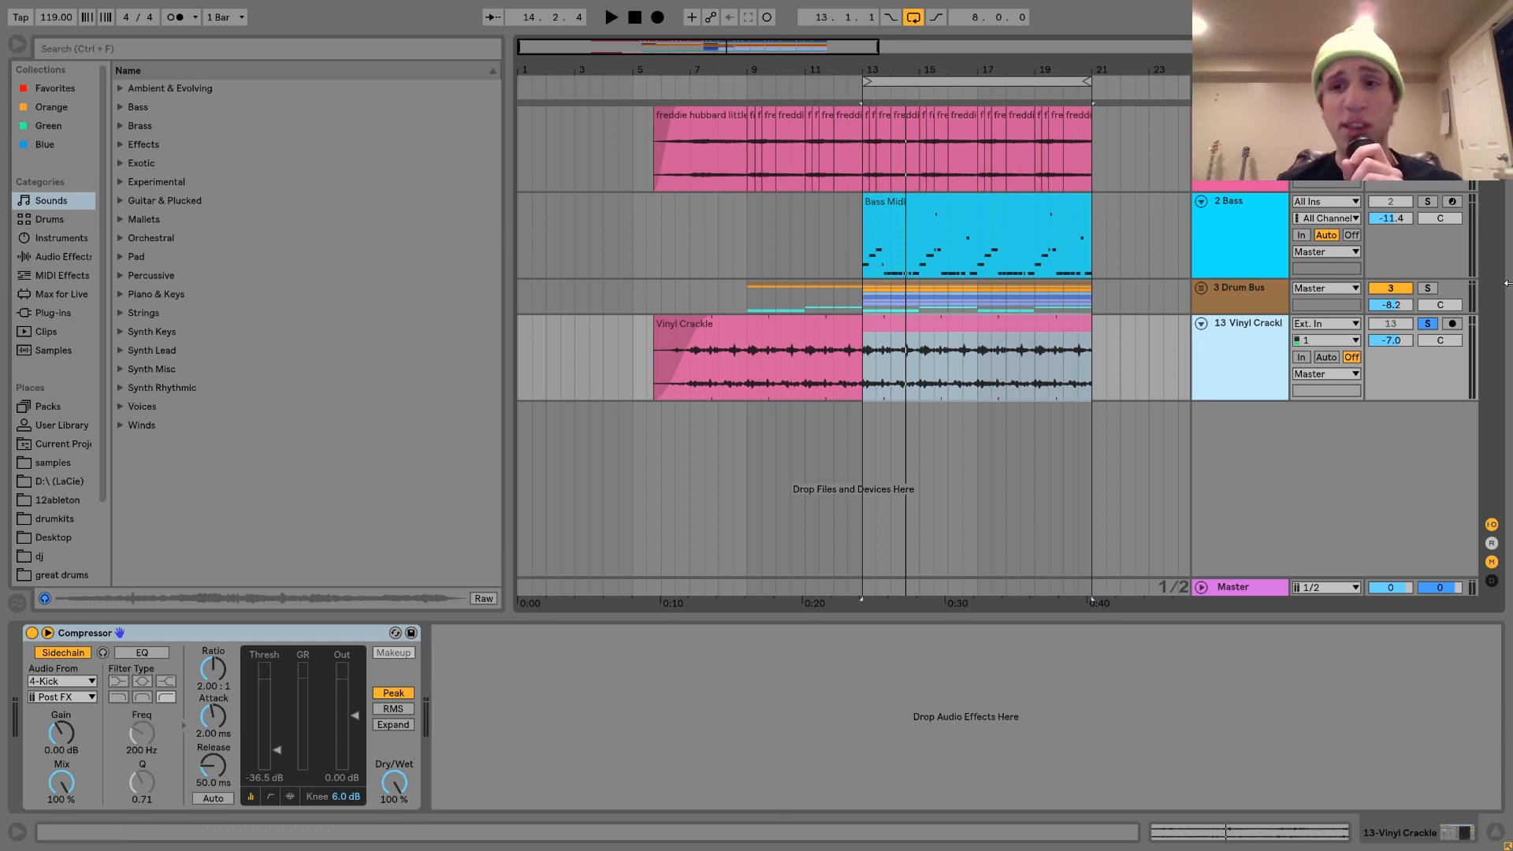
pyautogui.click(1427, 323)
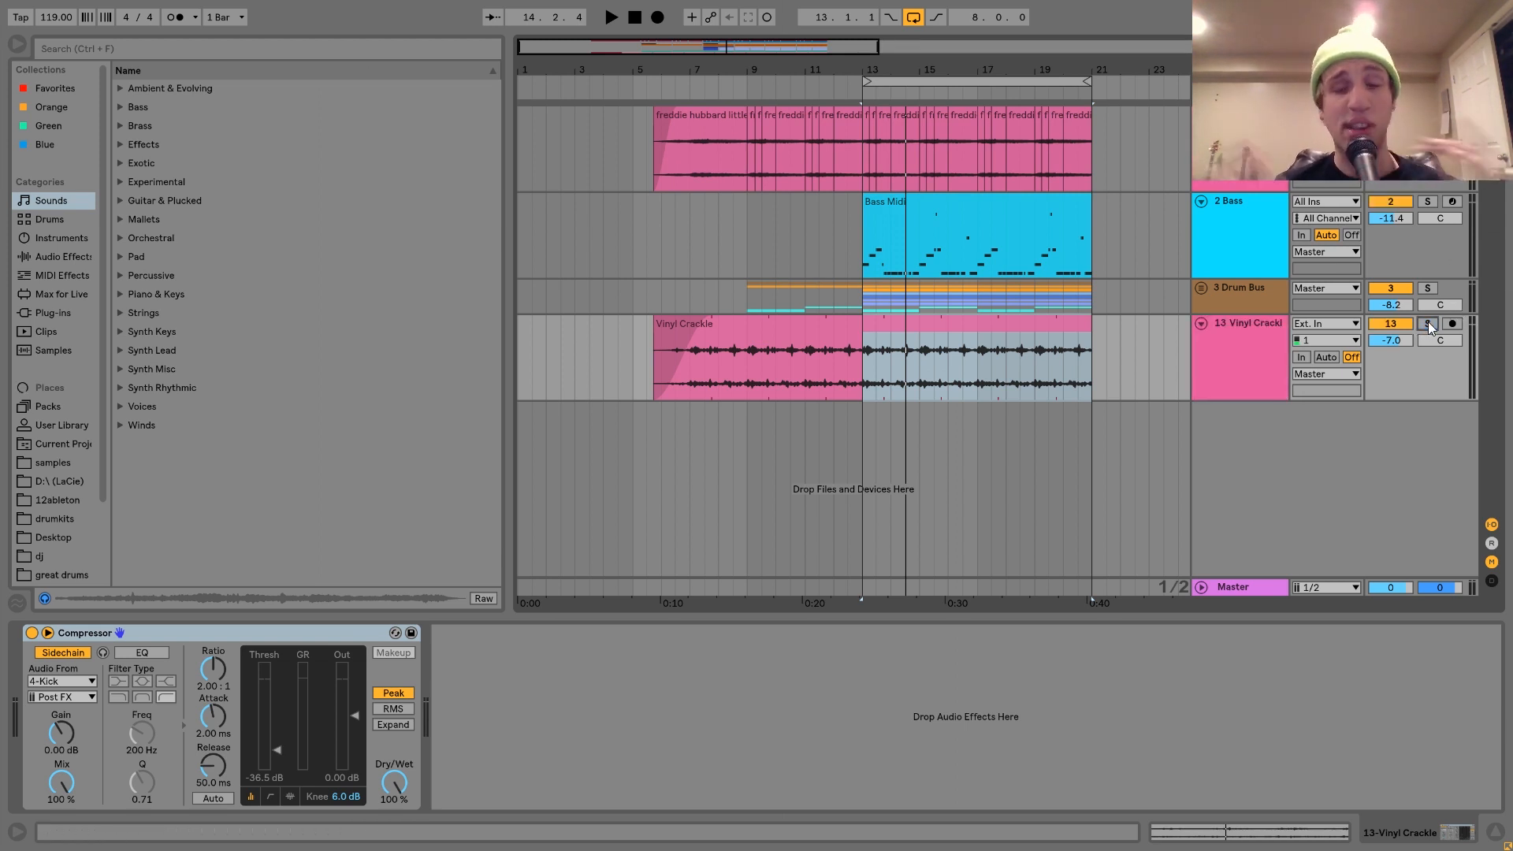
# Step: Unfold the Drum Bus group and select its Kick track to show the kick's device
pyautogui.click(1267, 337)
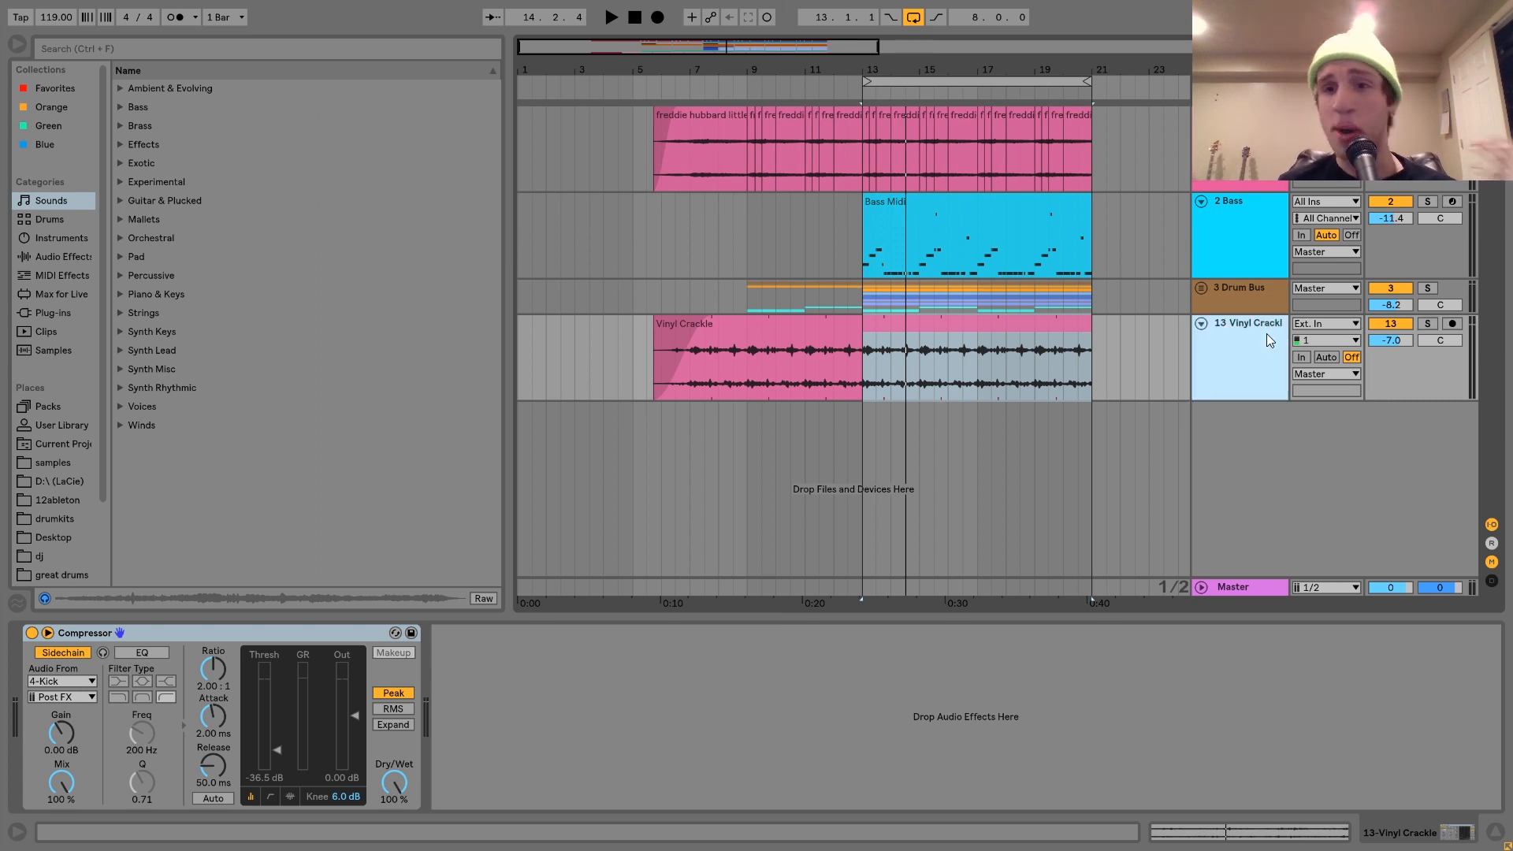
pyautogui.press('Up')
pyautogui.press('Right')
pyautogui.press('Down')
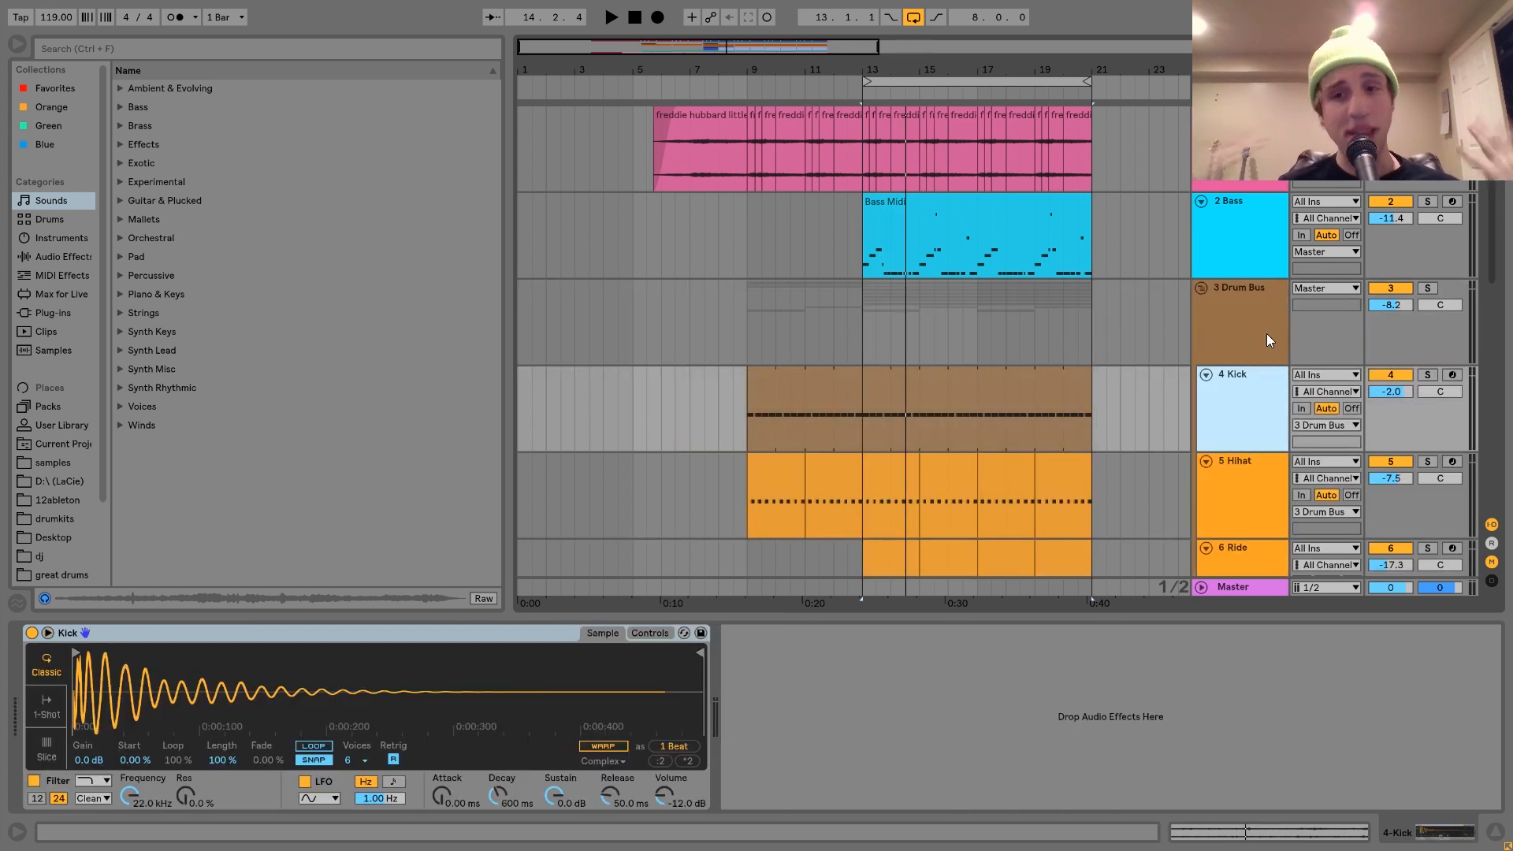